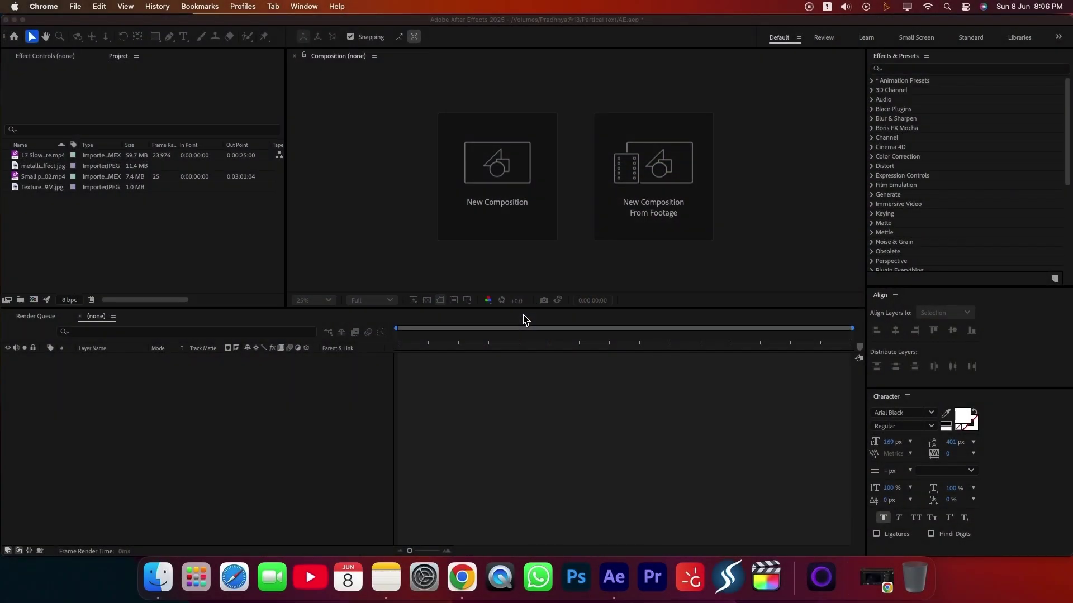
- Create a 1920x1080, 29.97 fps composition named "Main Logo" with a 10-second duration
key(super+n)
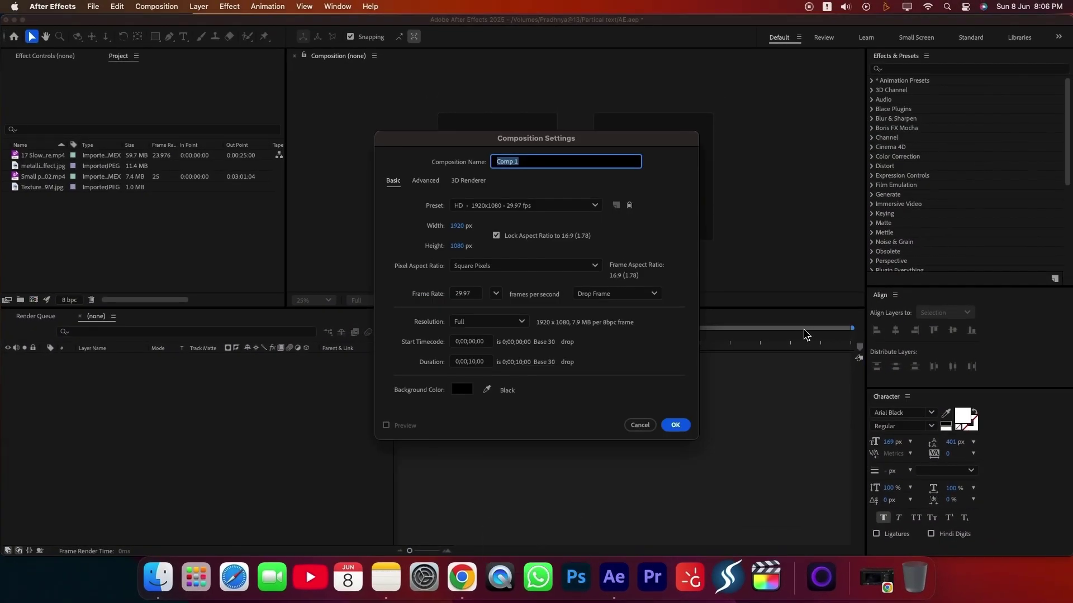
text(Main )
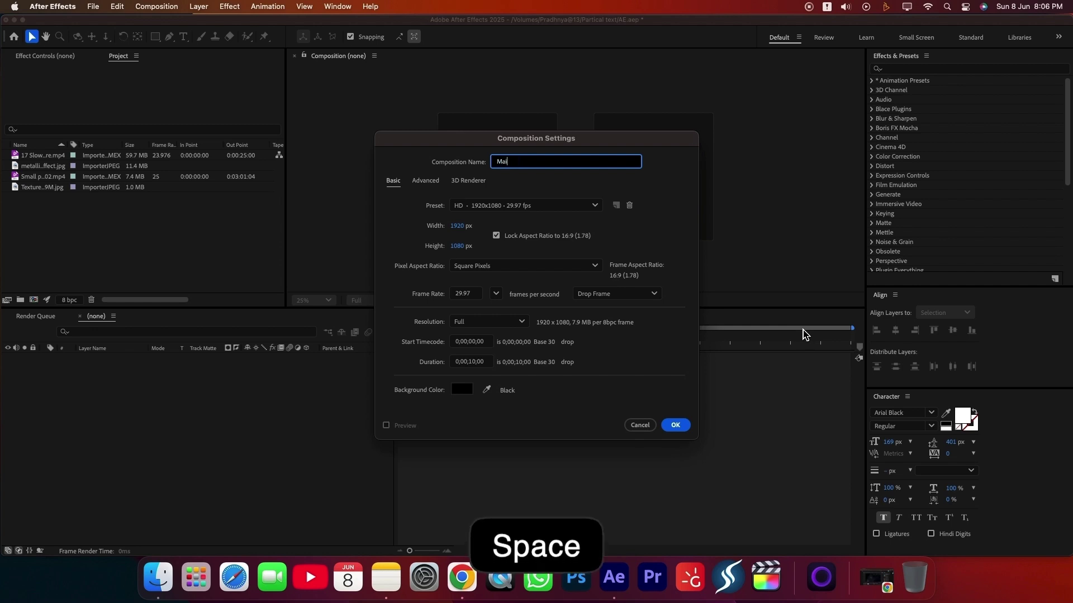
text(Logo)
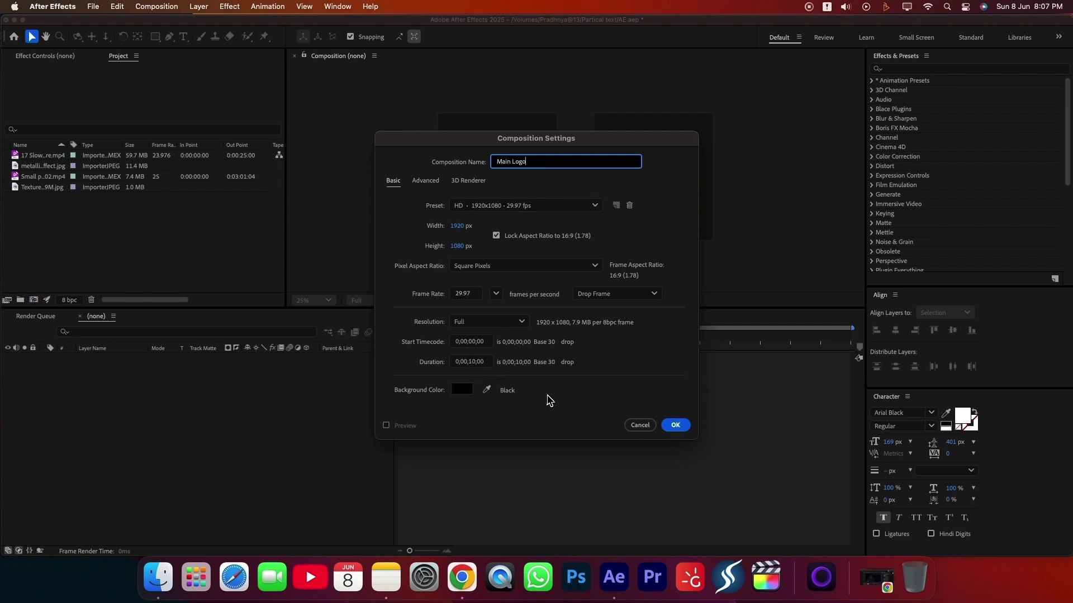
click(675, 425)
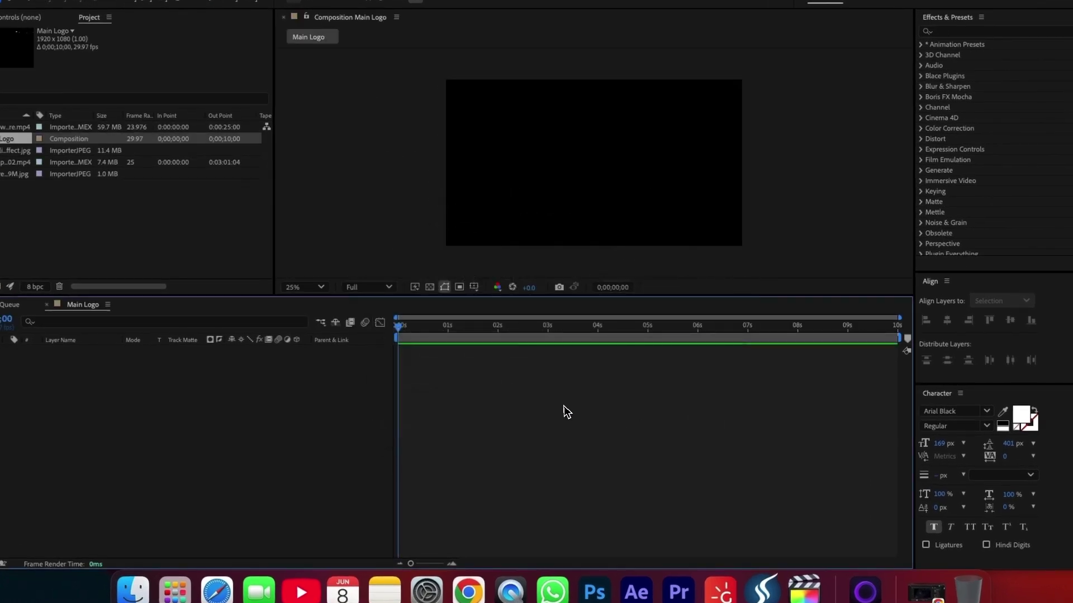
- Fit the composition in the viewer and add a text layer reading "MOTION PXL"
click(304, 288)
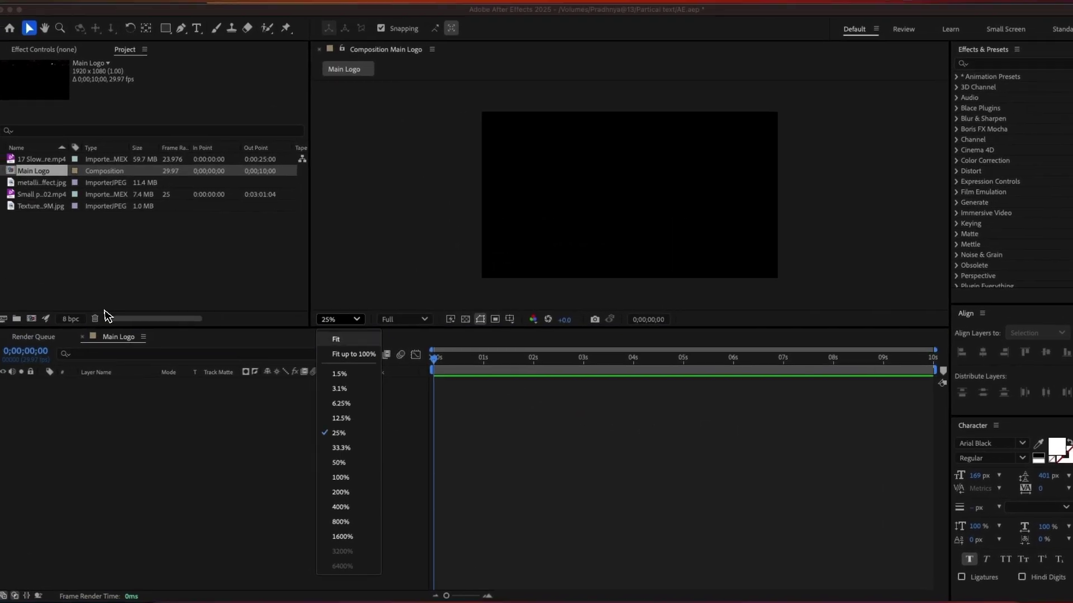
click(317, 318)
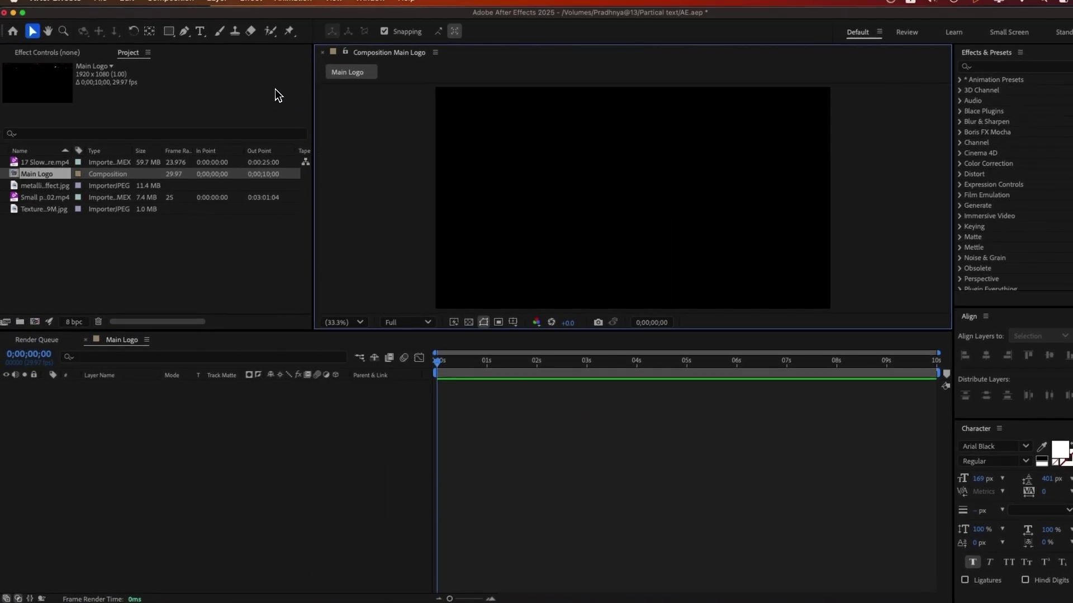
click(198, 32)
click(509, 192)
text(M)
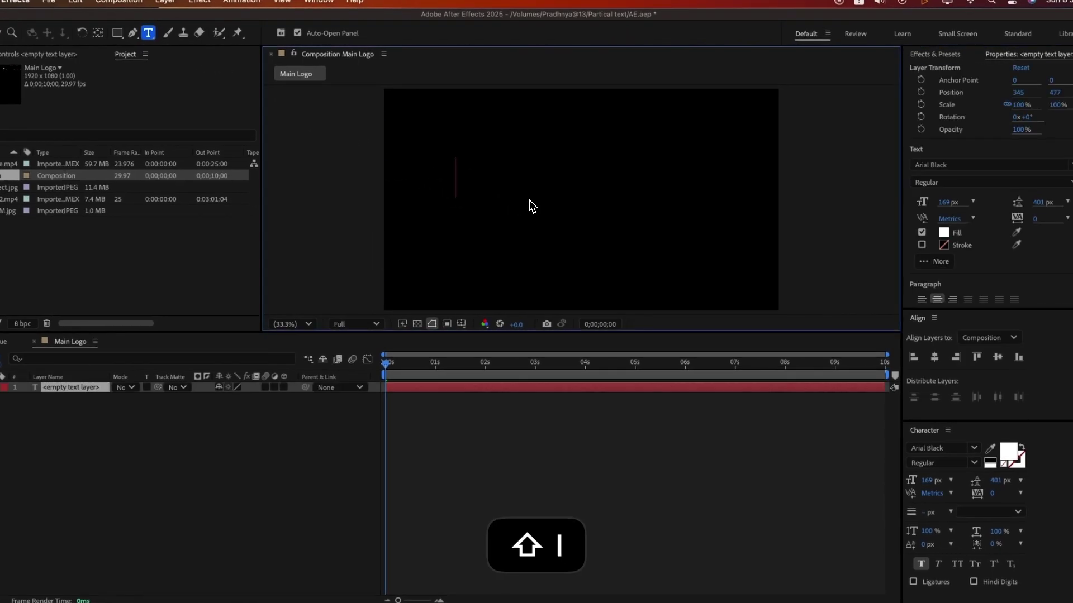
text(OT)
text(I)
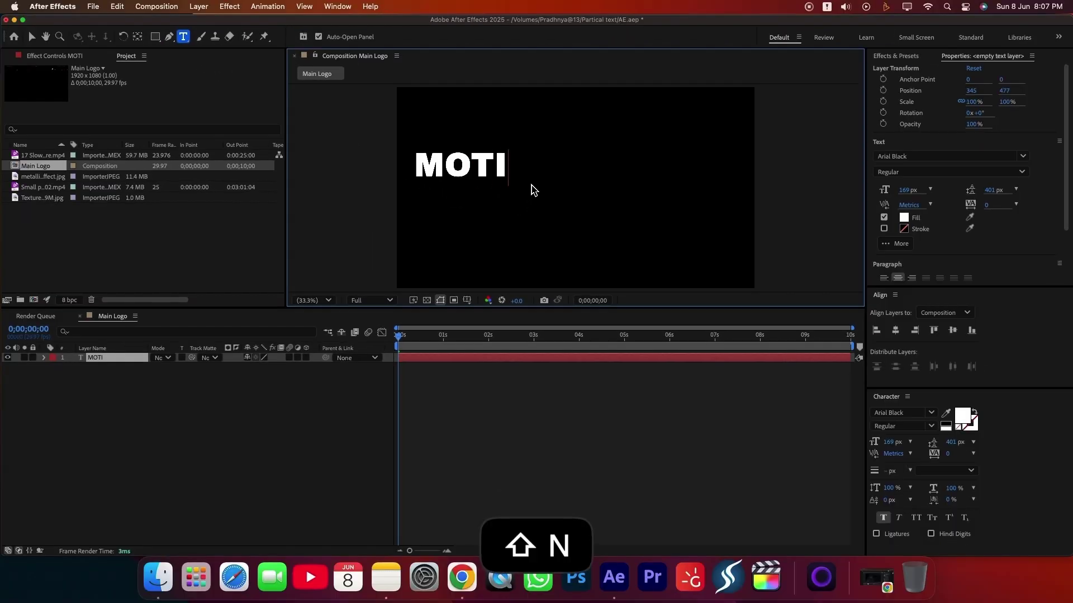
text(ON PXL)
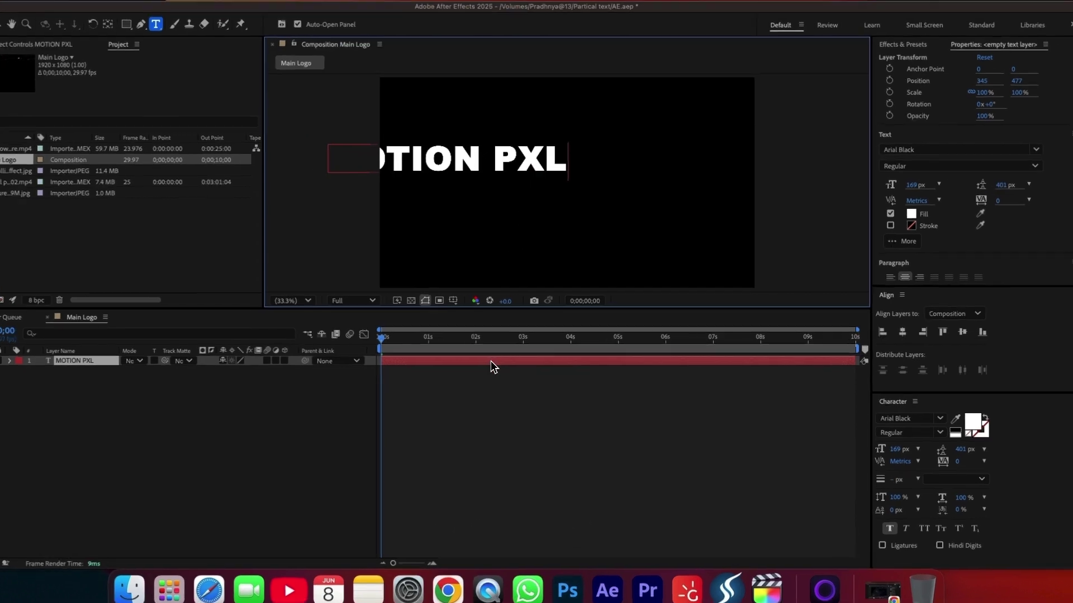
- Center the MOTION PXL text layer in the composition and set its scale to 95%
click(490, 361)
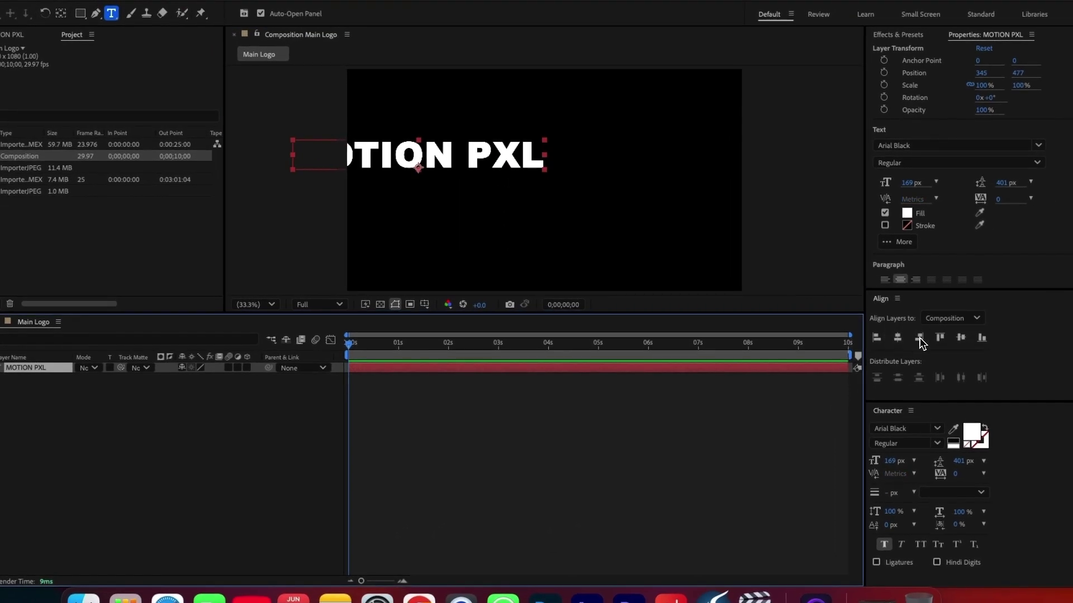
click(919, 338)
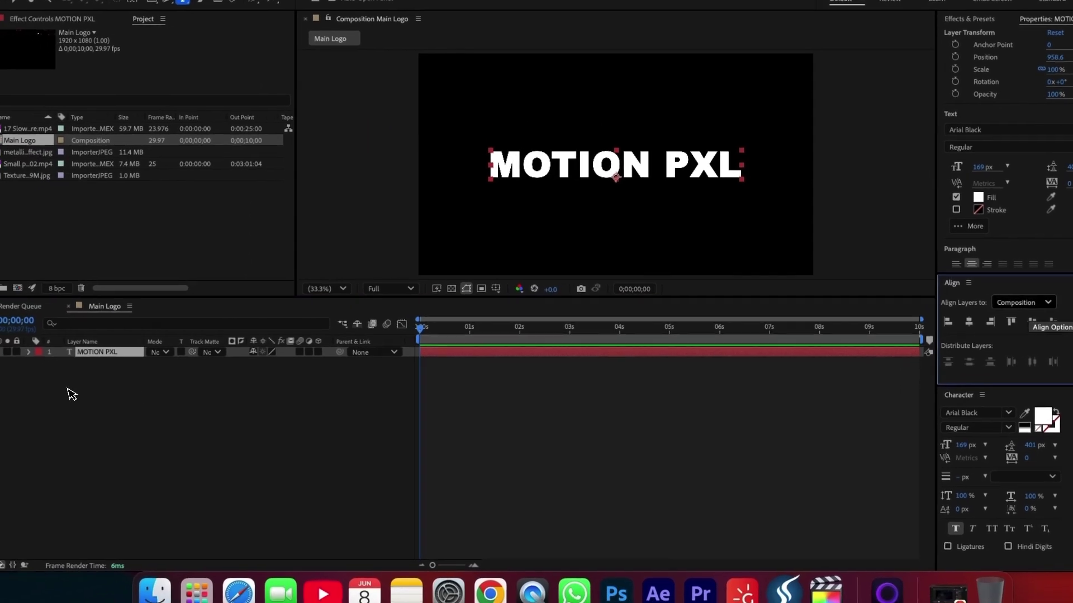
key(s)
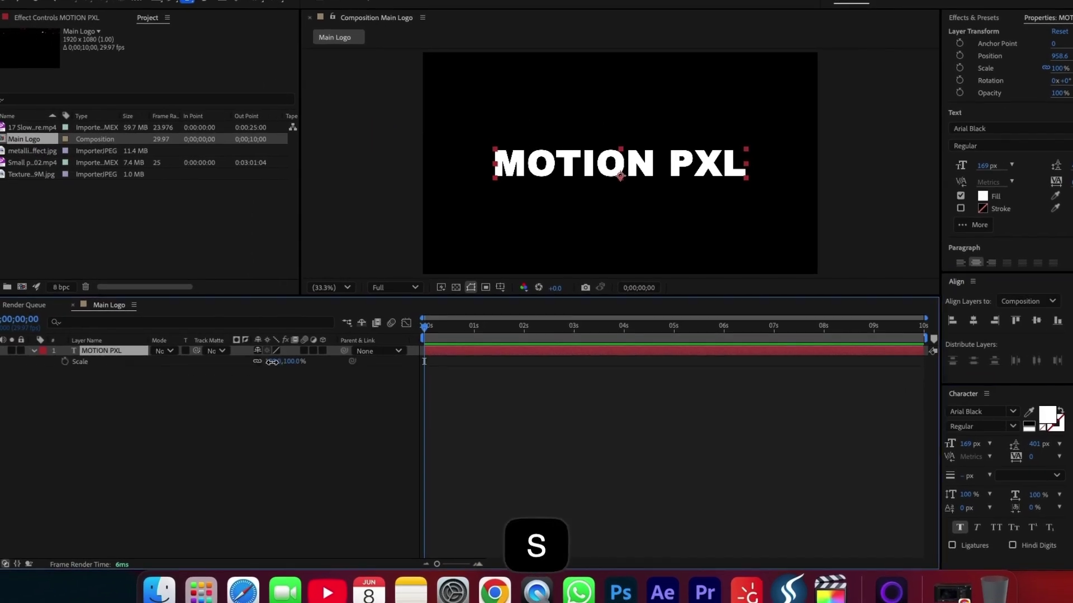
click(269, 360)
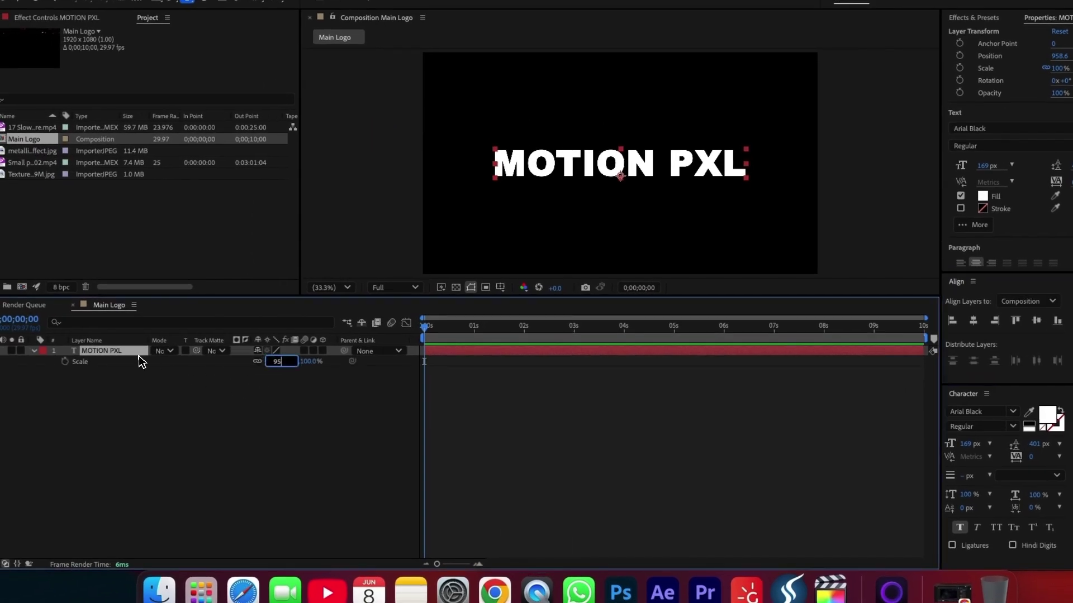
key(Return)
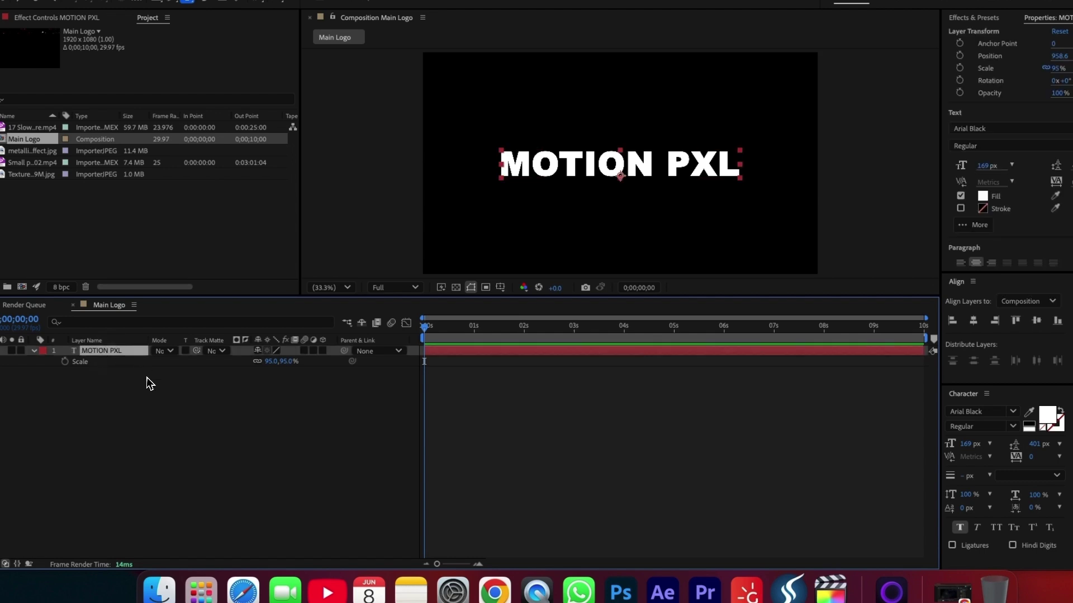
- Pre-compose the MOTION PXL text layer as "Logo", moving all attributes into the new composition
right_click(103, 350)
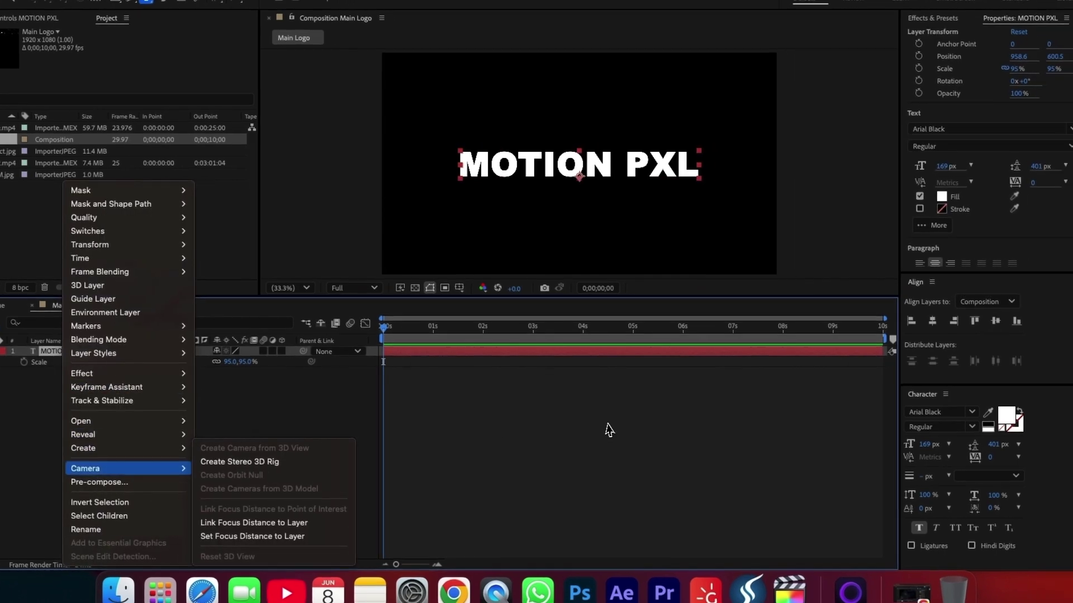
click(64, 486)
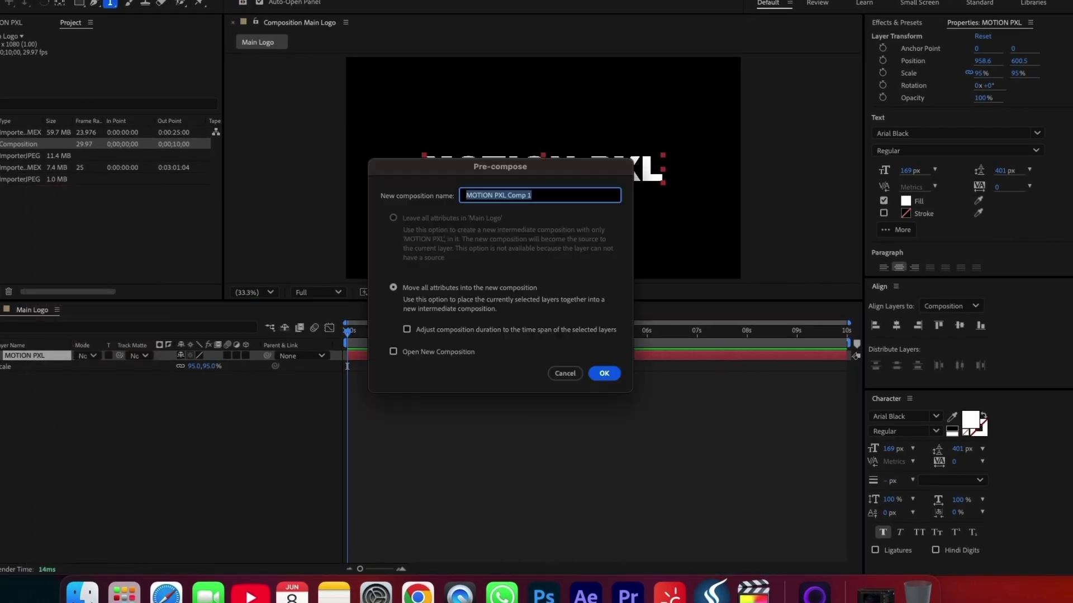
text(Logo)
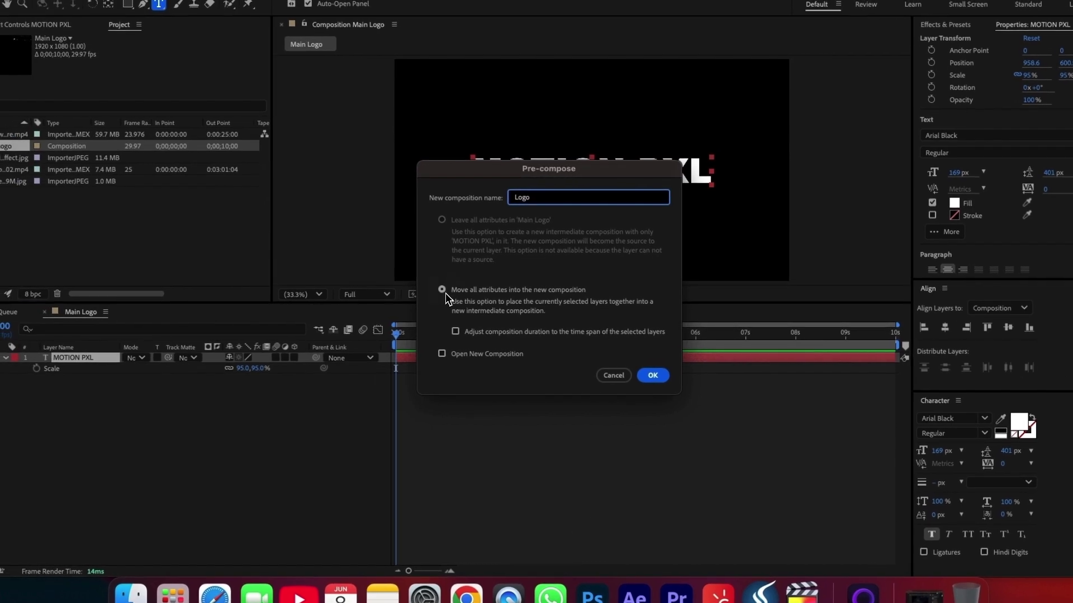
key(Tab)
click(650, 381)
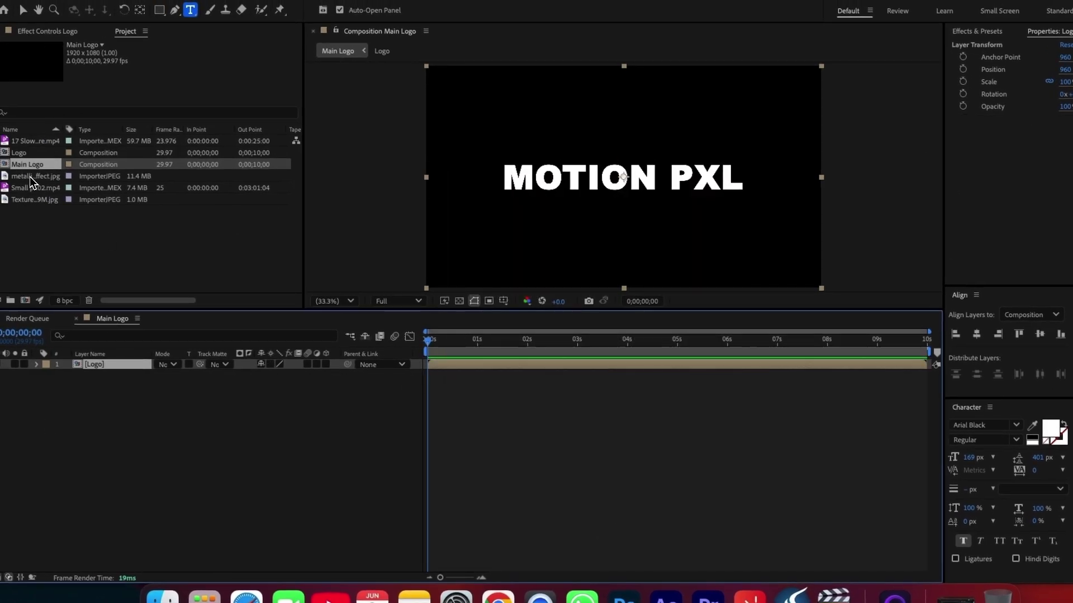
- Add the metallic grunge background image below the Logo layer and scale it to 24%
drag(32, 182, 96, 394)
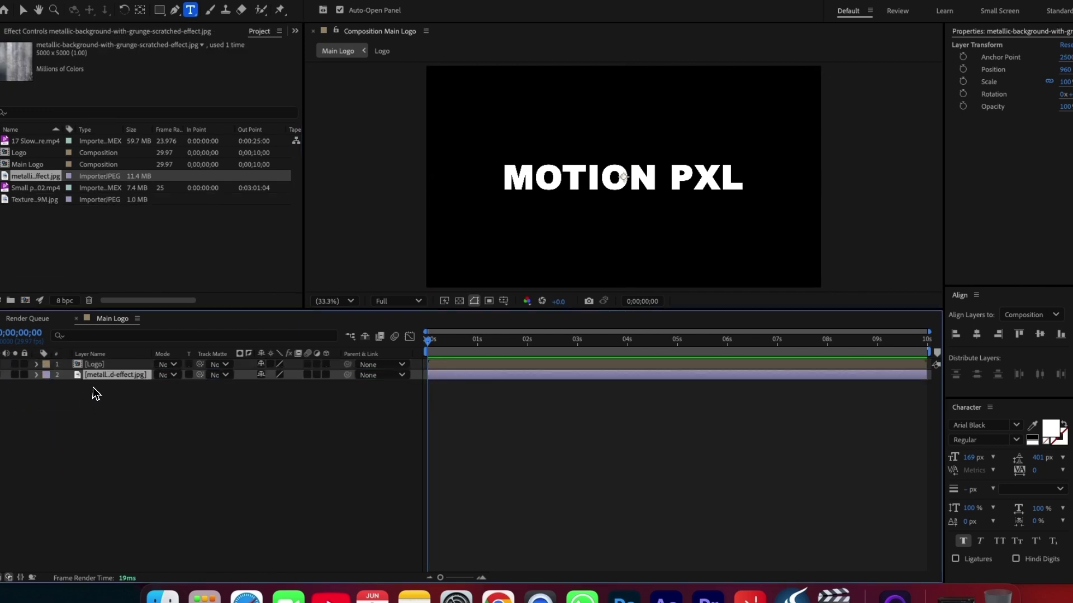
key(s)
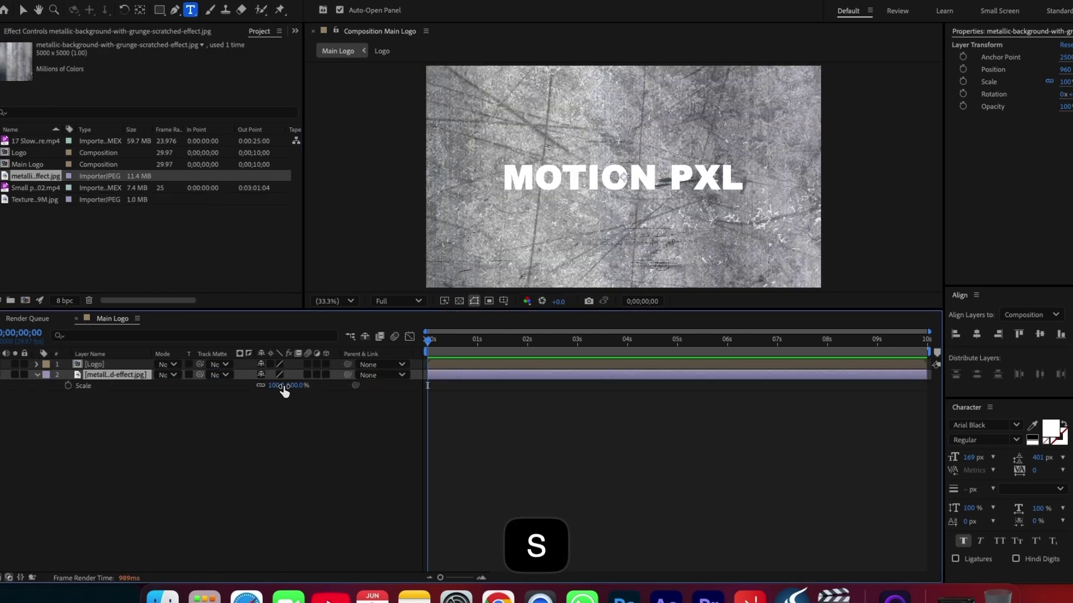
mouse_move(241, 394)
mouse_down()
mouse_move(256, 400)
mouse_move(245, 388)
mouse_up()
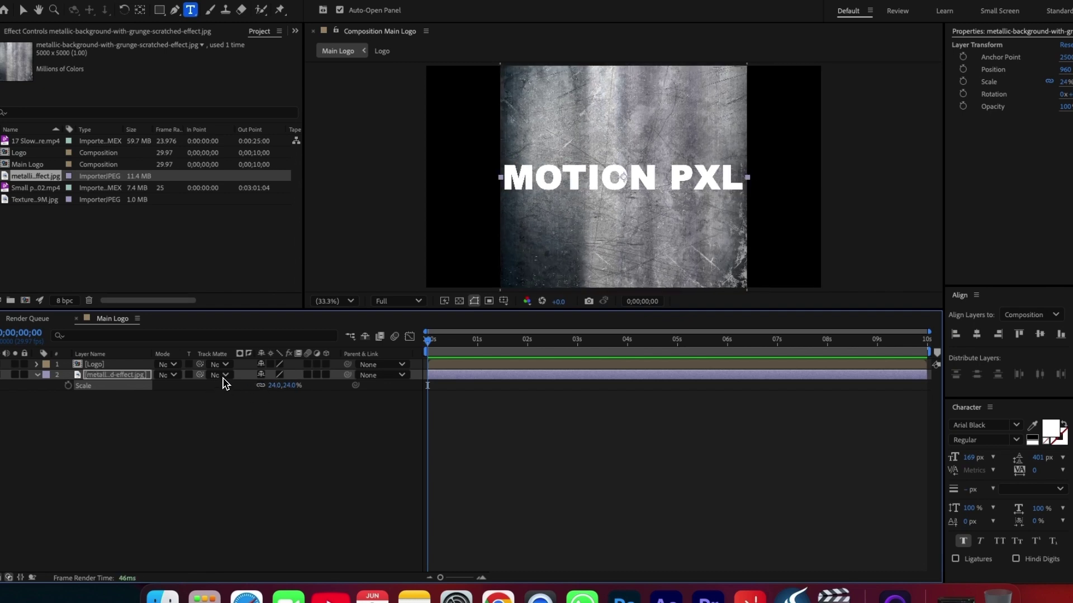
- Set the Logo layer as the track matte of the metallic texture layer
click(218, 375)
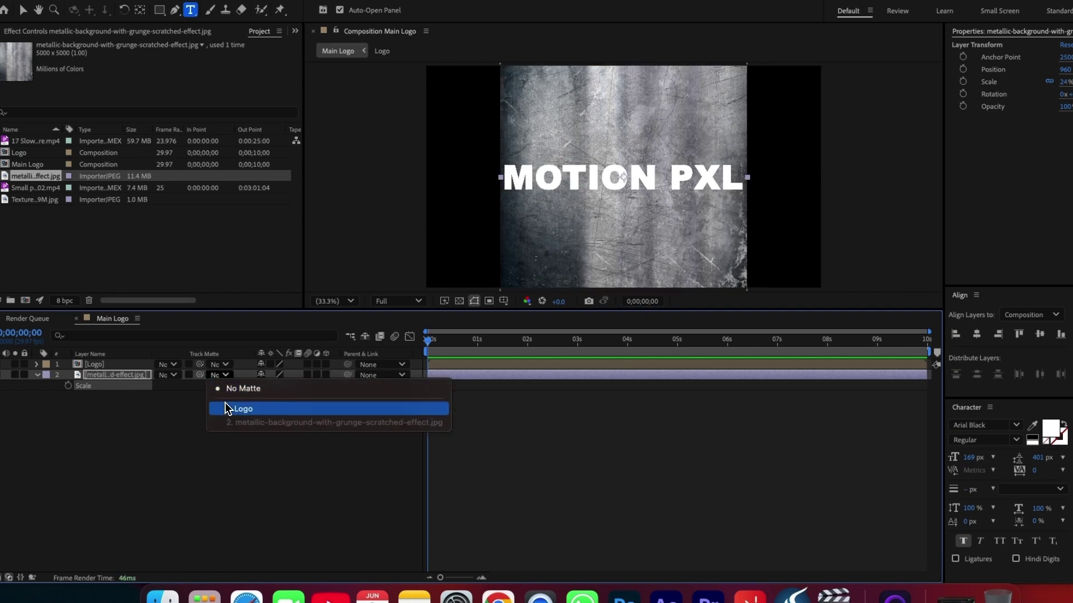
click(300, 410)
click(136, 393)
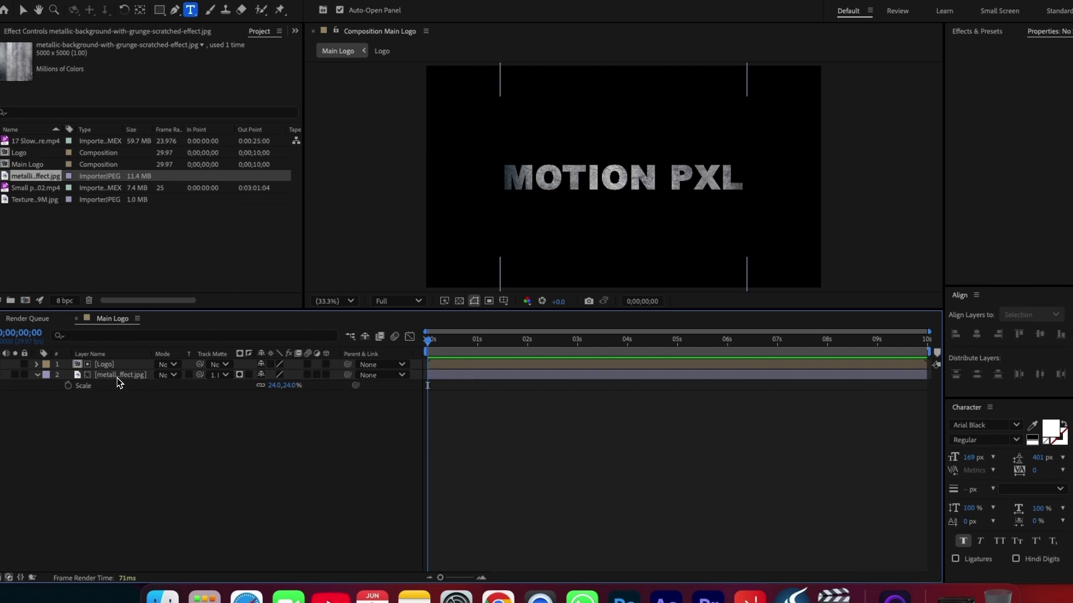
- Add a Bevel and Emboss layer style to the metallic texture layer
click(119, 375)
right_click(121, 374)
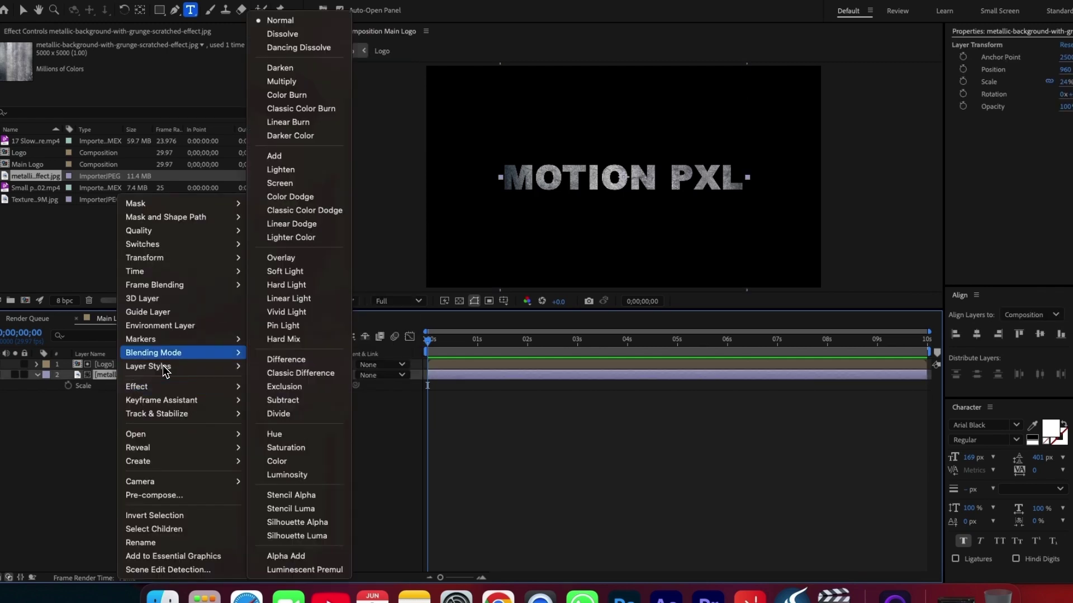
mouse_move(234, 366)
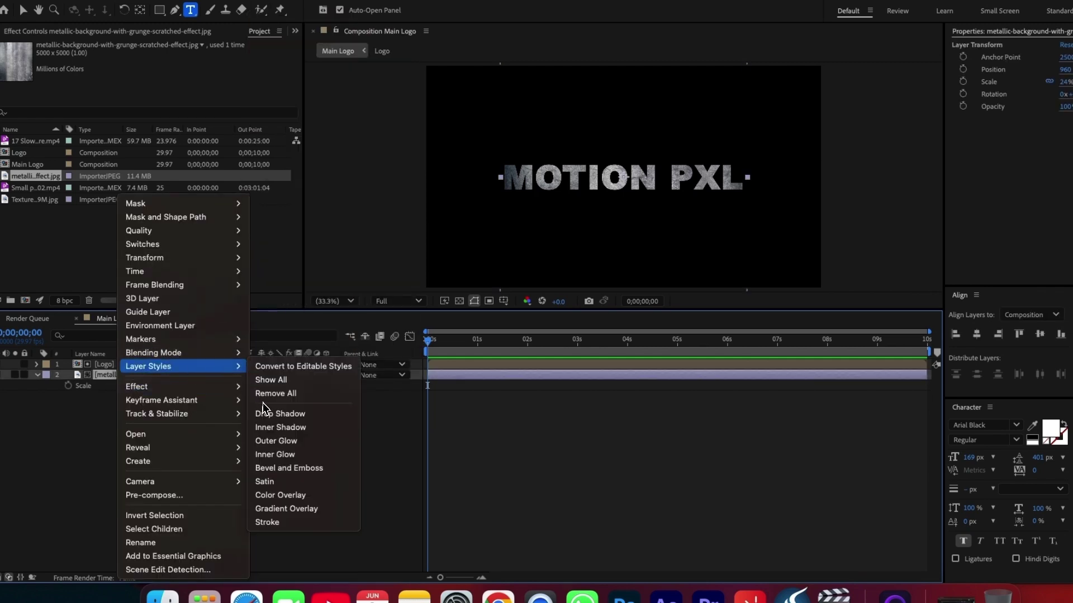
click(274, 469)
- Set the Bevel and Emboss technique to Chisel Hard and its size to 63
click(58, 418)
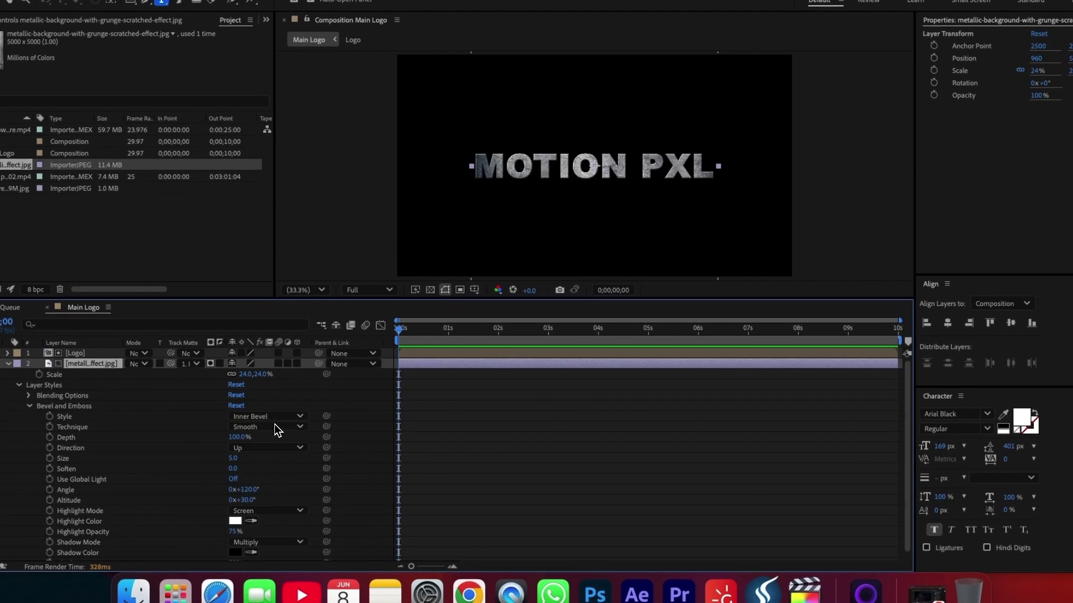
click(273, 428)
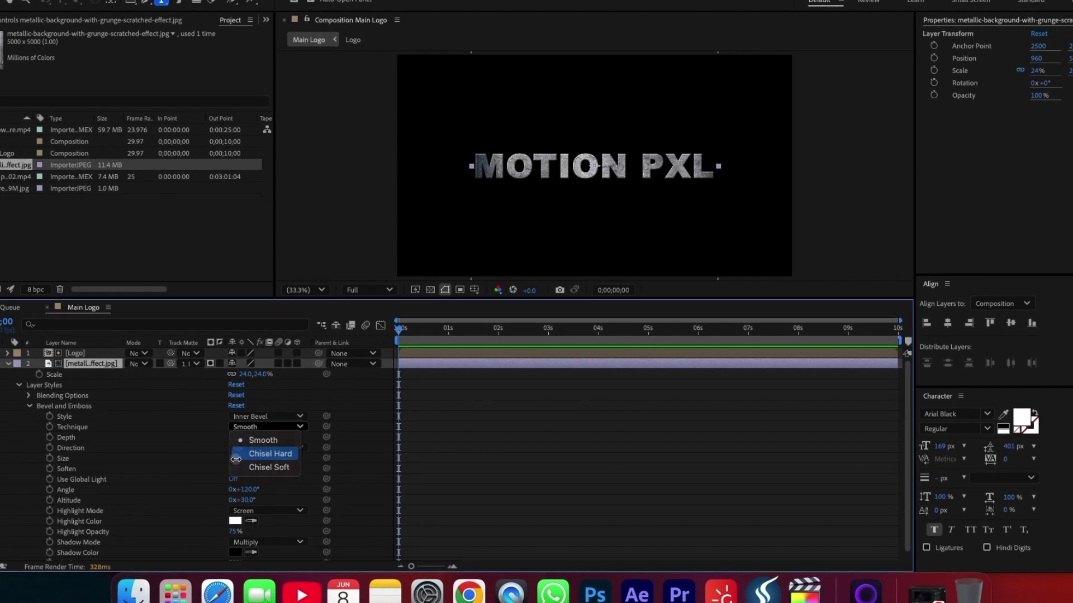
click(271, 453)
click(237, 458)
text(63)
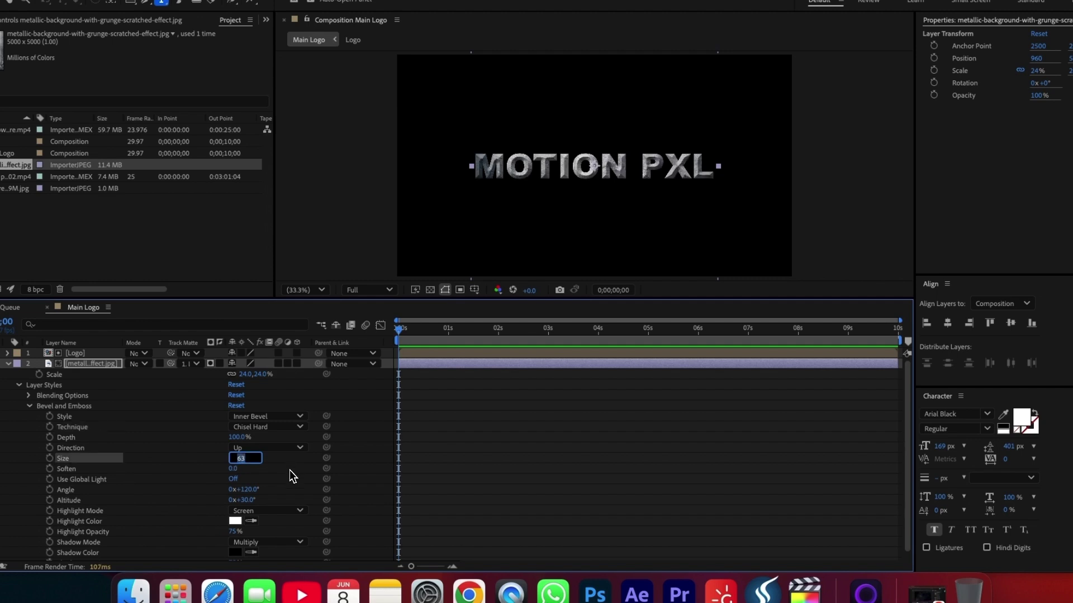
click(289, 474)
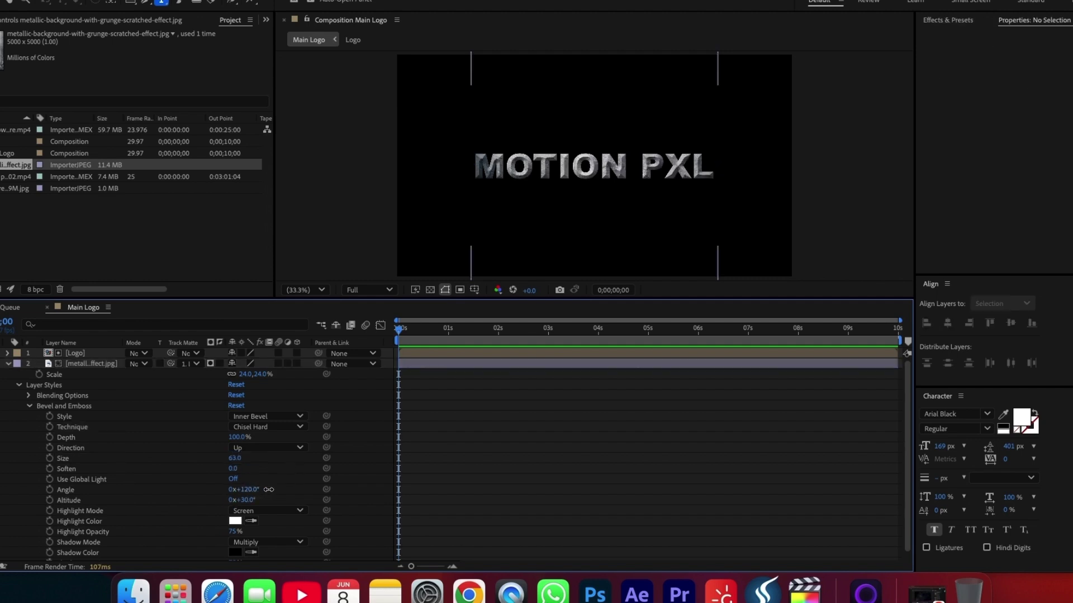
- Set the Bevel and Emboss angle to 141° and its altitude to 31°
drag(269, 489, 269, 490)
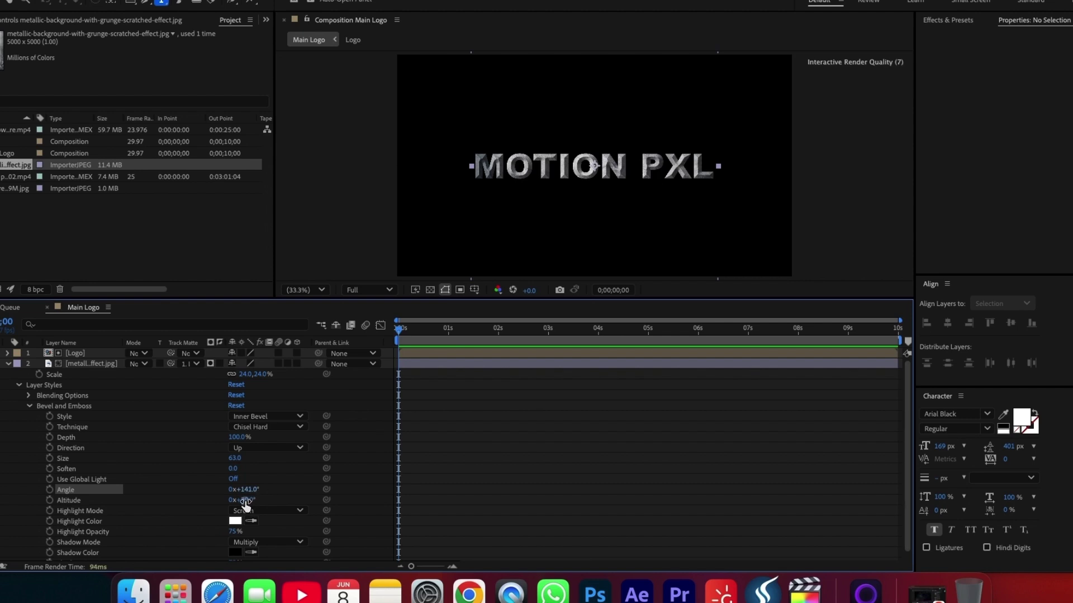
drag(246, 505, 240, 500)
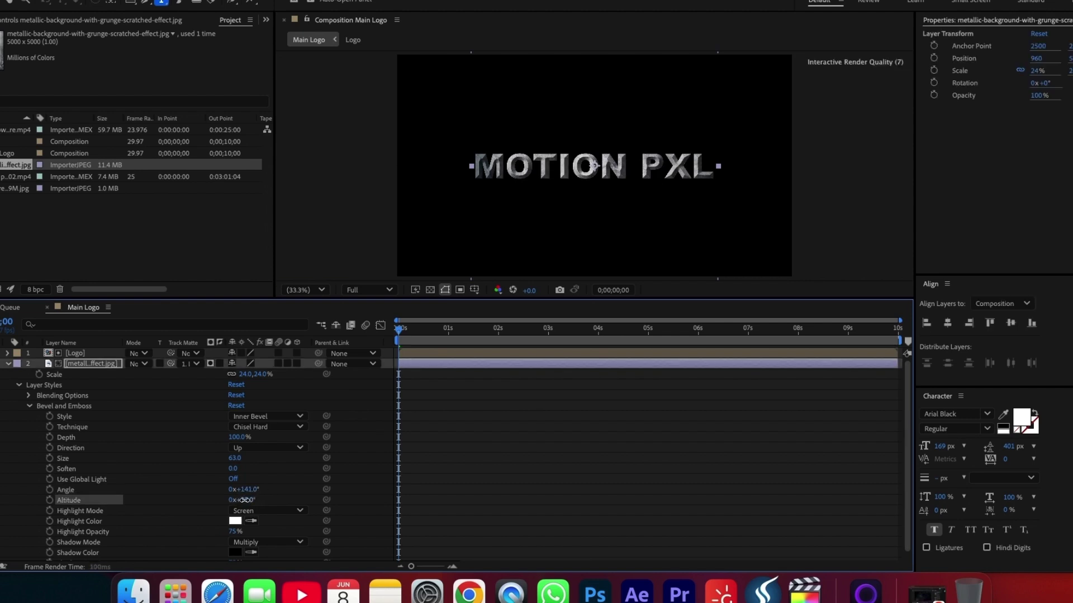
- Set the Bevel and Emboss highlight mode to Overlay and the highlight color to bright blue 00B1FF
click(271, 511)
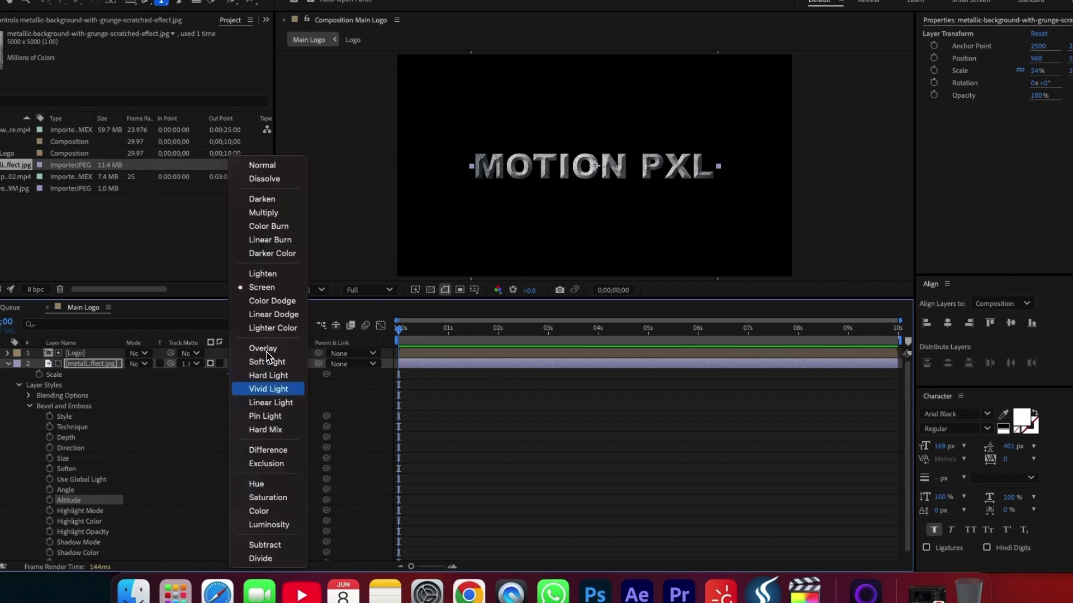
click(266, 352)
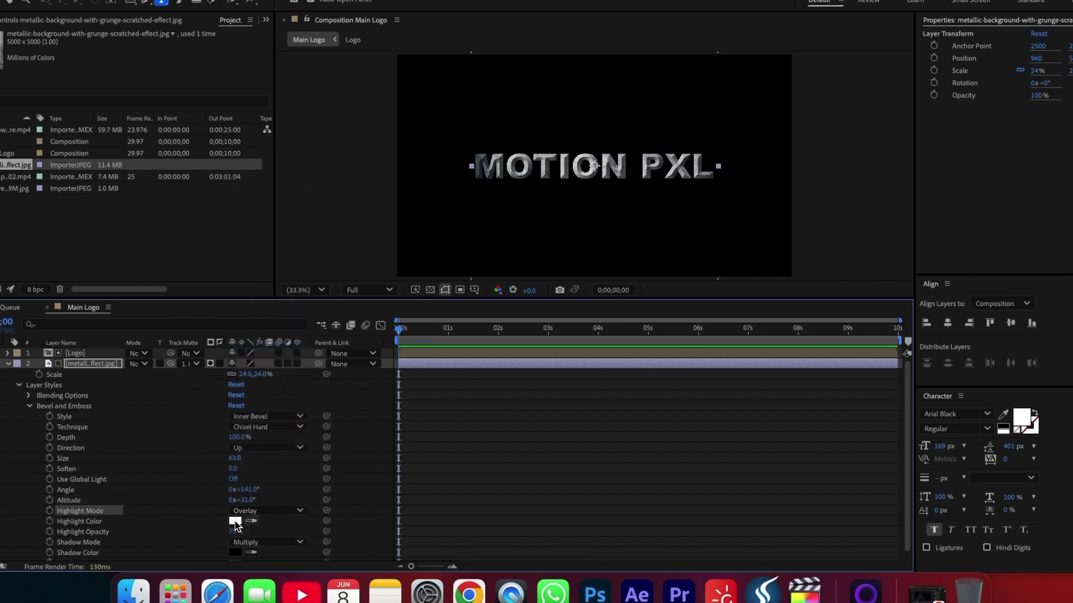
mouse_move(592, 280)
mouse_down()
mouse_move(581, 248)
mouse_move(591, 271)
mouse_up()
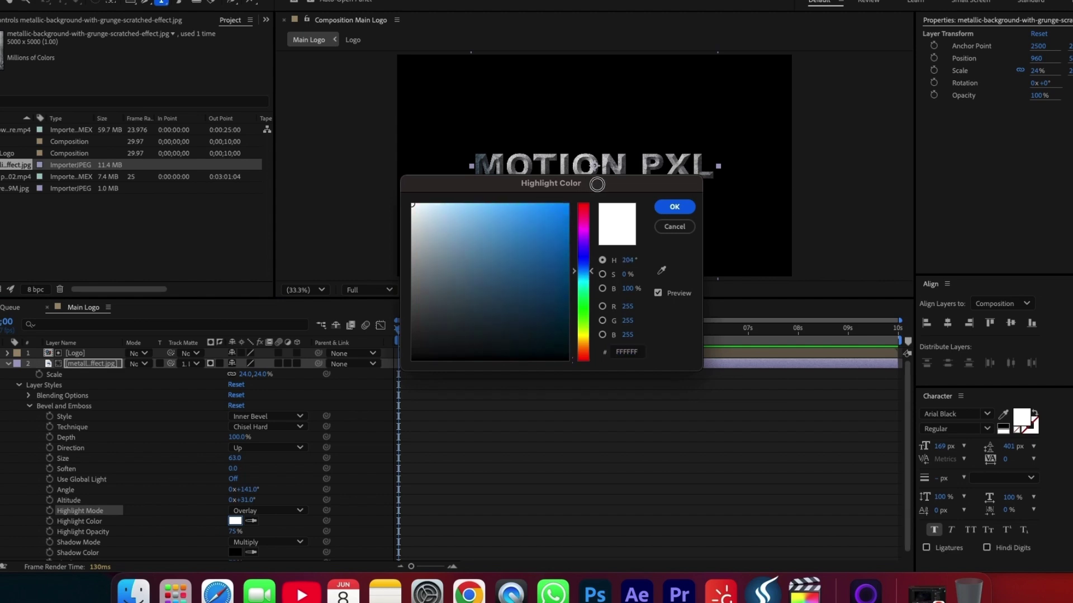
drag(597, 185, 615, 193)
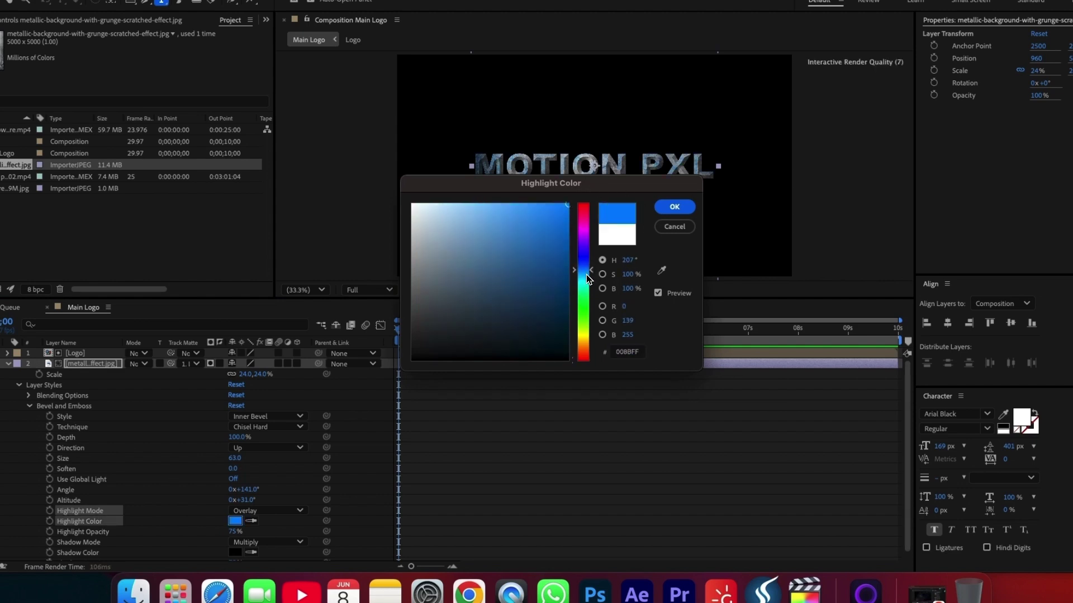
click(585, 273)
click(673, 210)
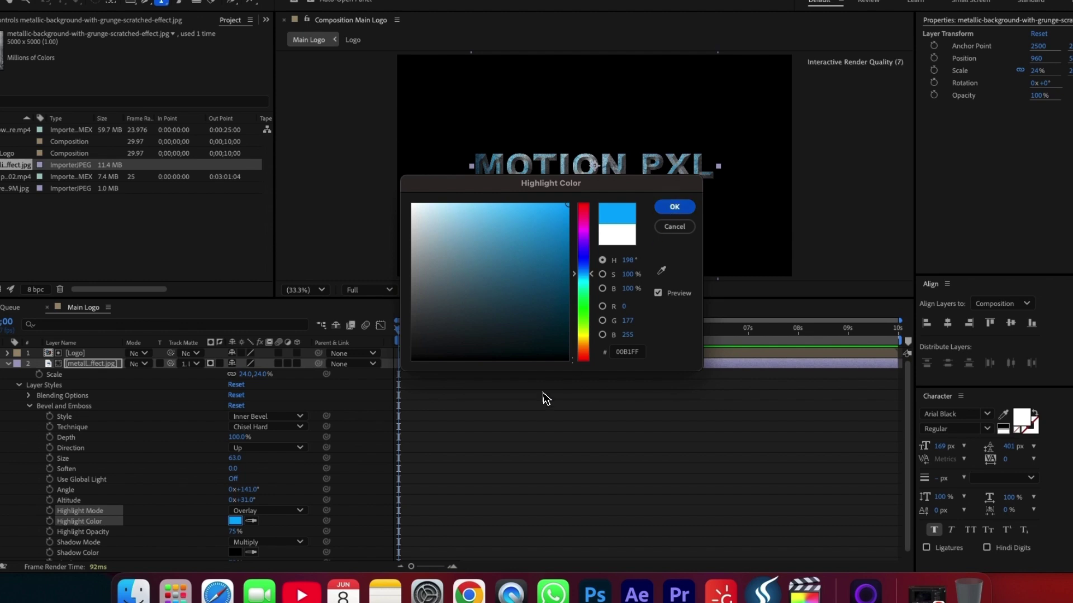
- Set the Bevel and Emboss highlight opacity to 100% and shadow opacity to 80%, and collapse the layer's properties
drag(259, 525, 367, 523)
click(342, 522)
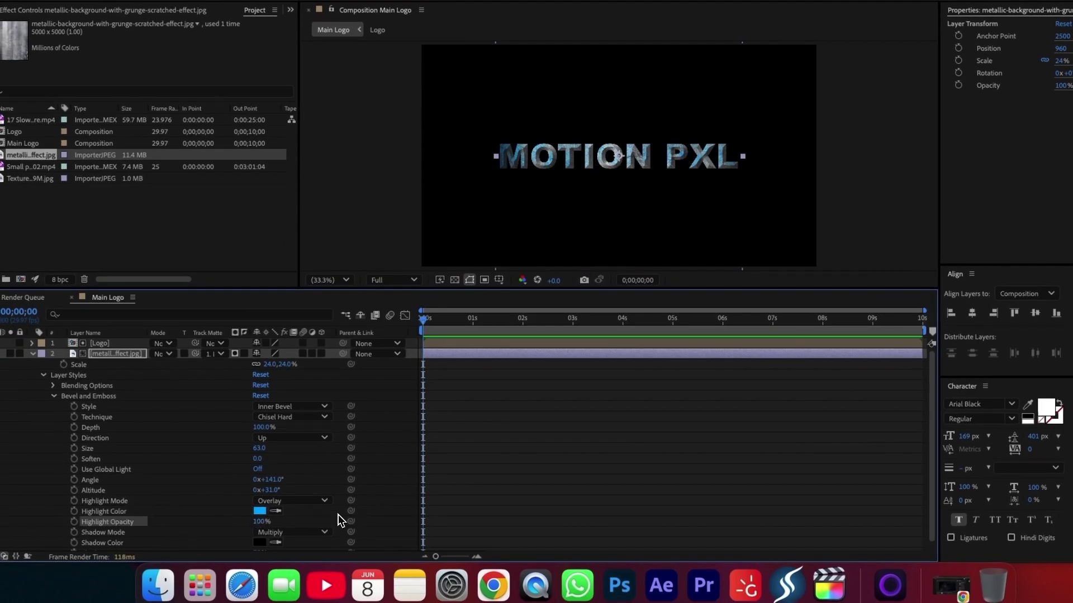
scroll(307, 533, down, 1)
click(260, 546)
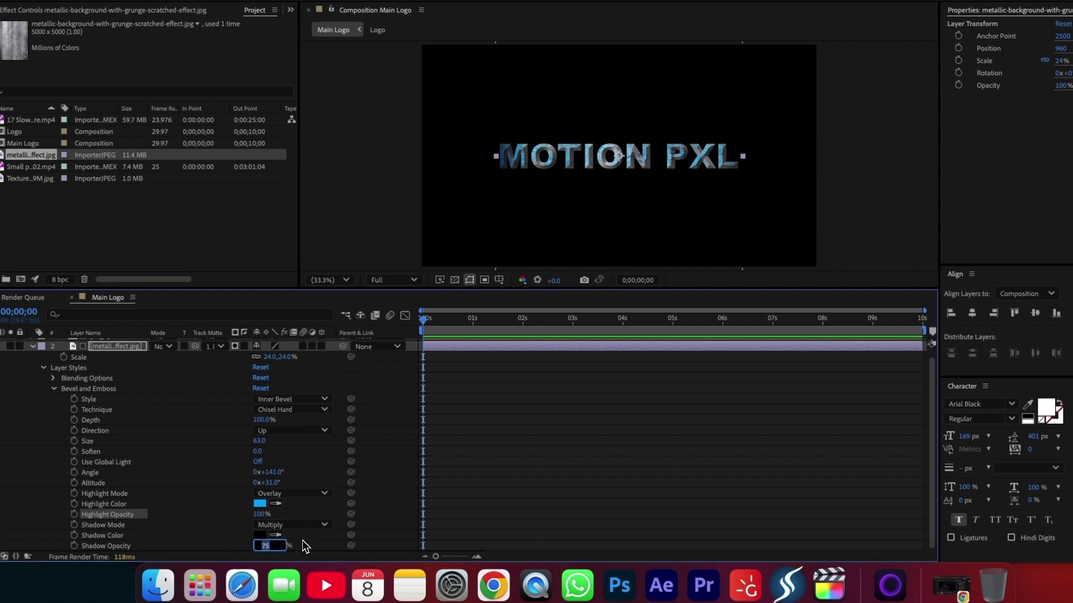
click(38, 354)
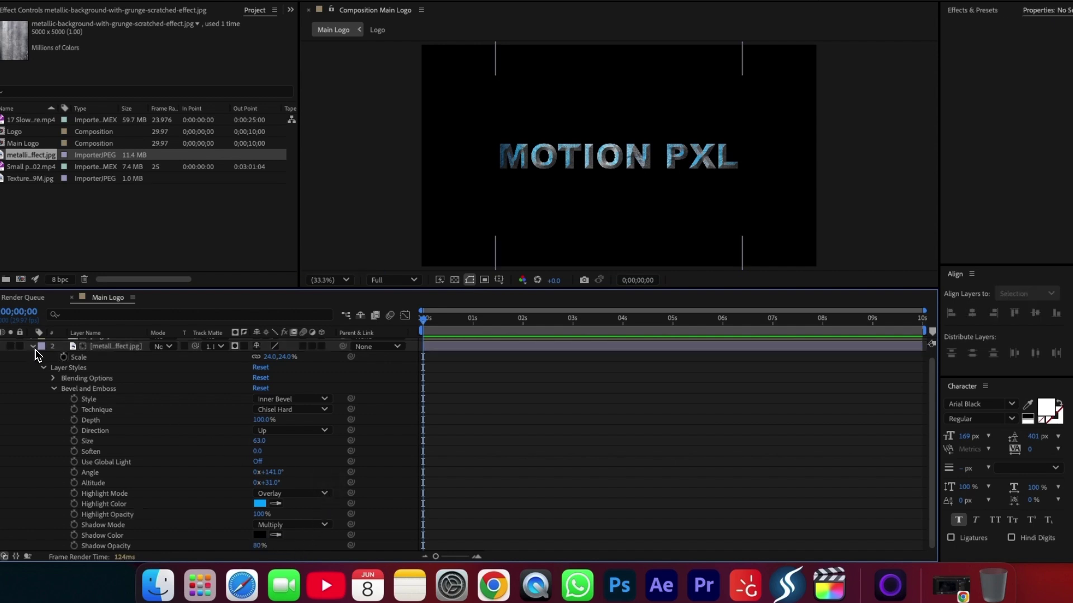
key(u)
- Find the Curves effect and apply it to the metallic texture layer
click(116, 353)
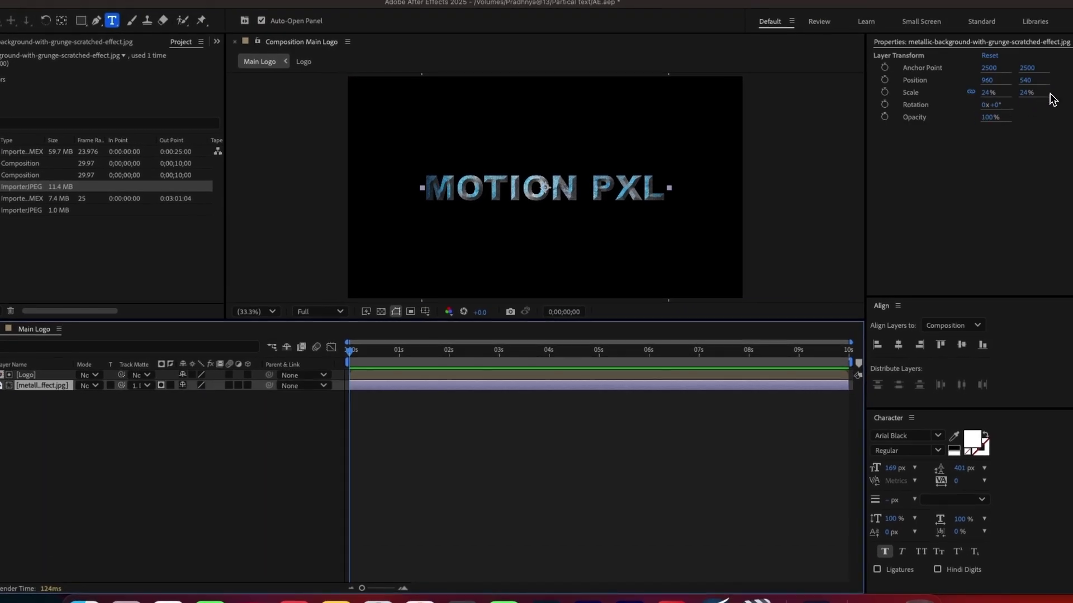
right_click(1042, 42)
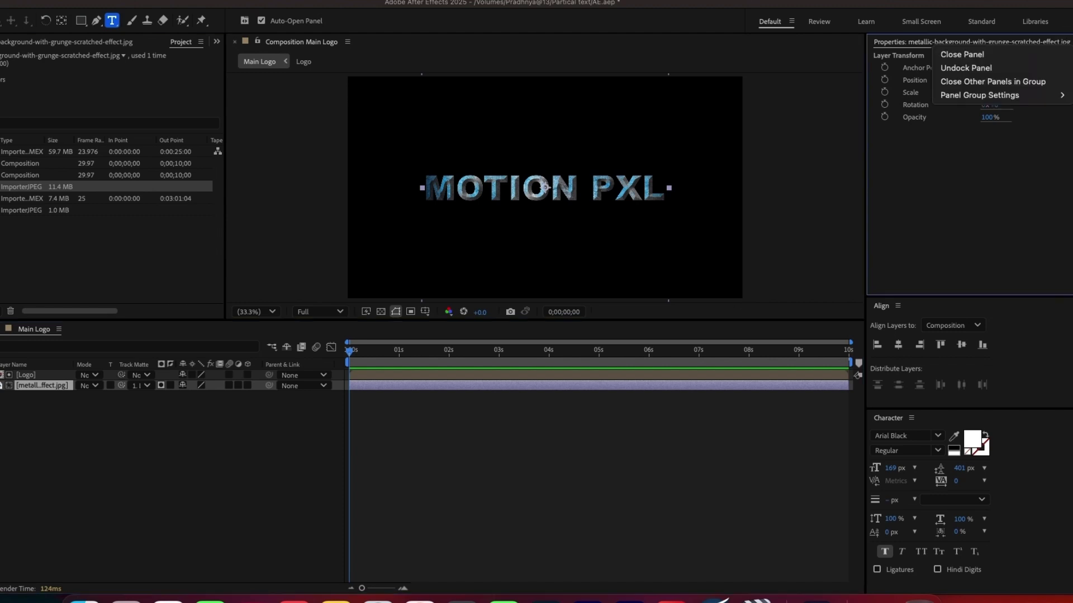
click(971, 56)
click(971, 57)
text(Curve)
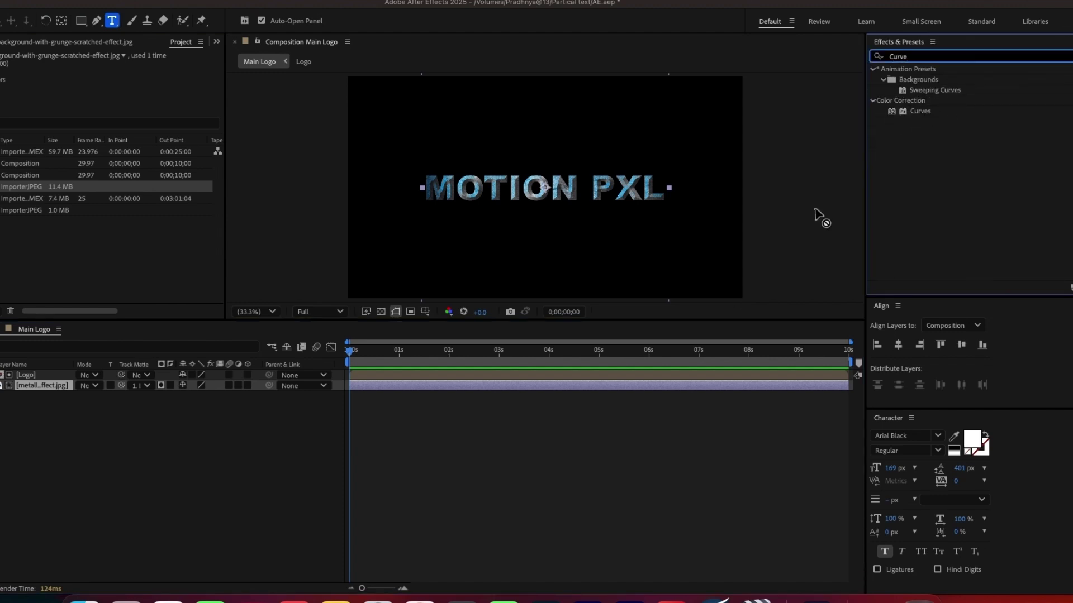
drag(815, 215, 578, 391)
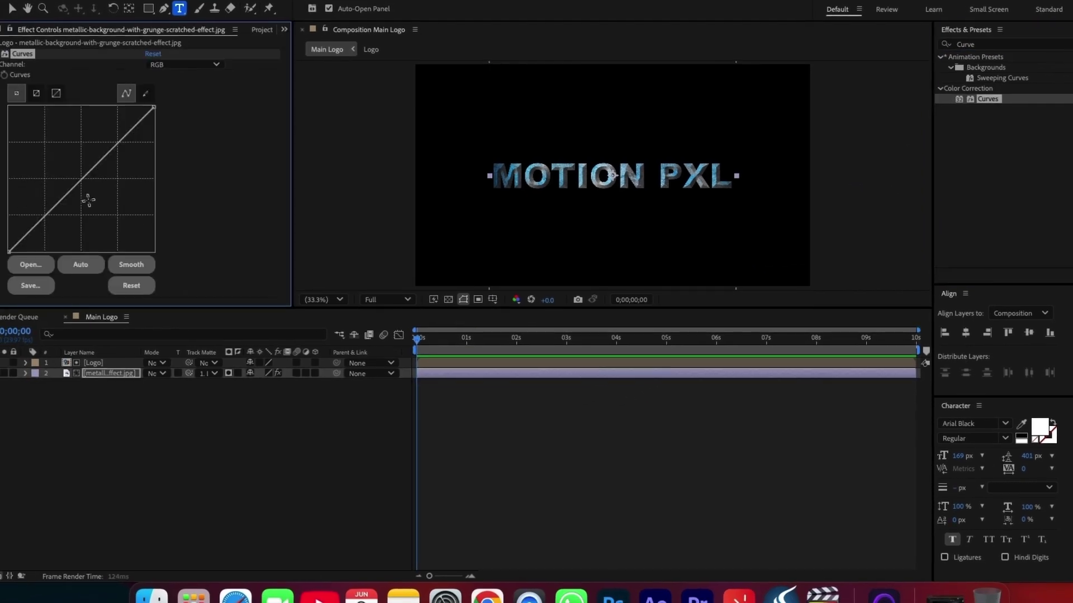
- Pull the middle of the RGB curve slightly downward to darken the metallic texture's midtones
key(v)
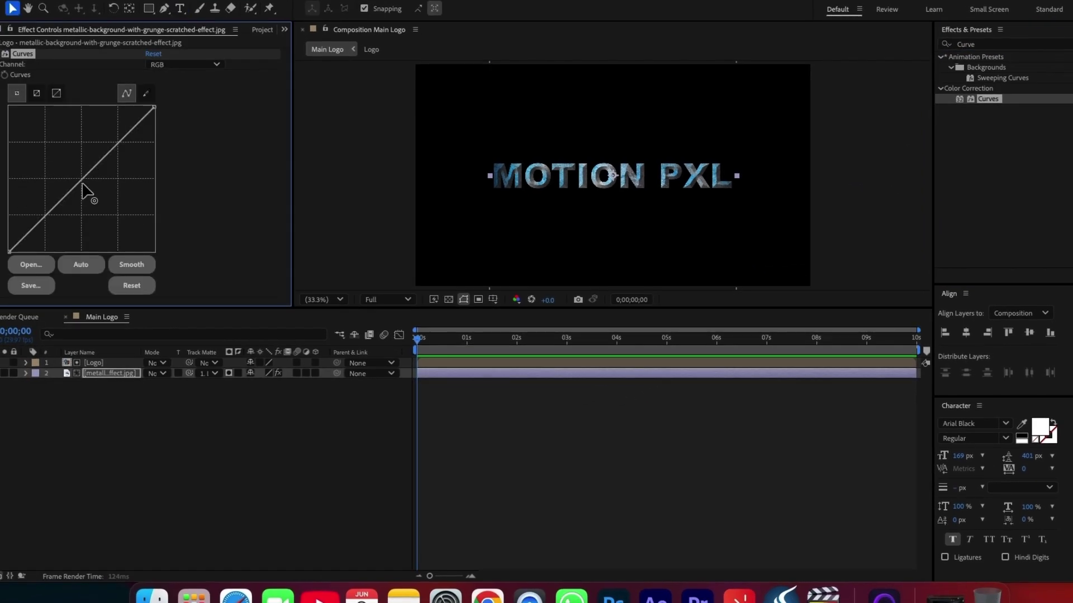
drag(83, 187, 92, 188)
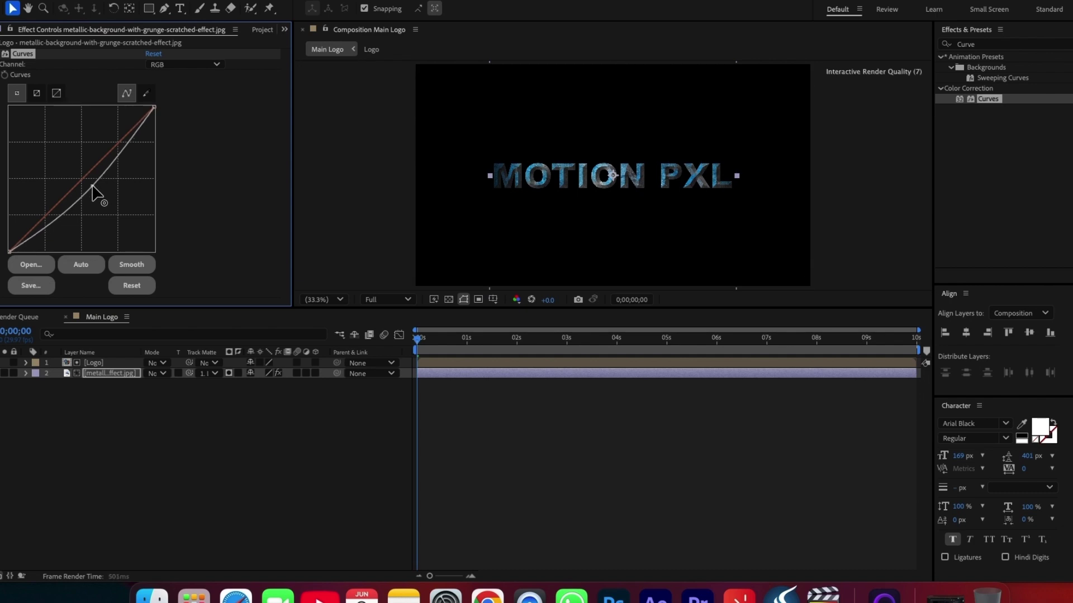
click(106, 402)
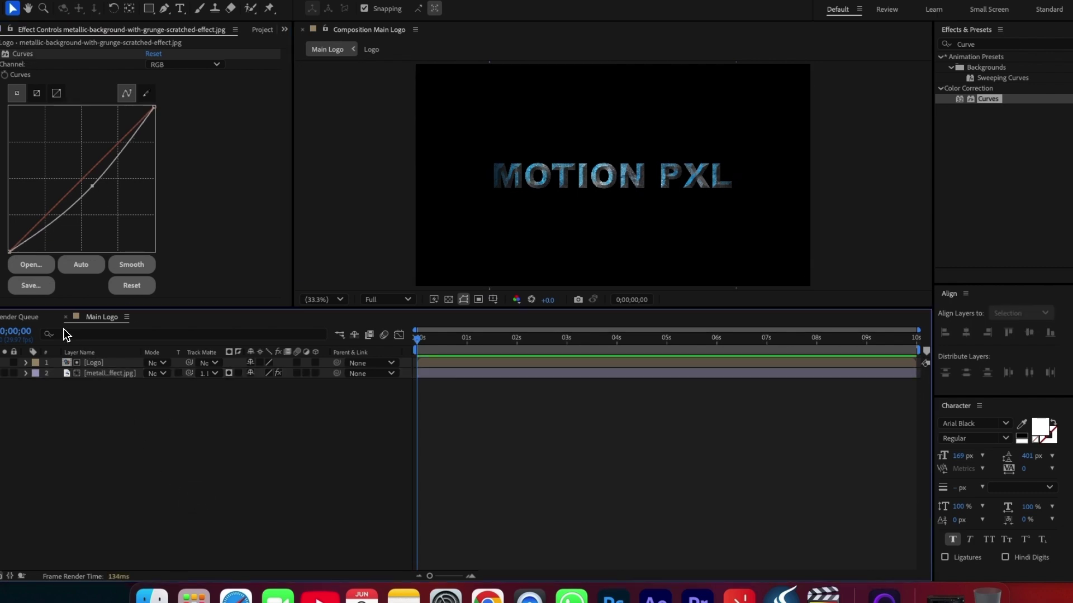
- Duplicate the Logo layer and make the top copy visible
click(107, 364)
key(super+d)
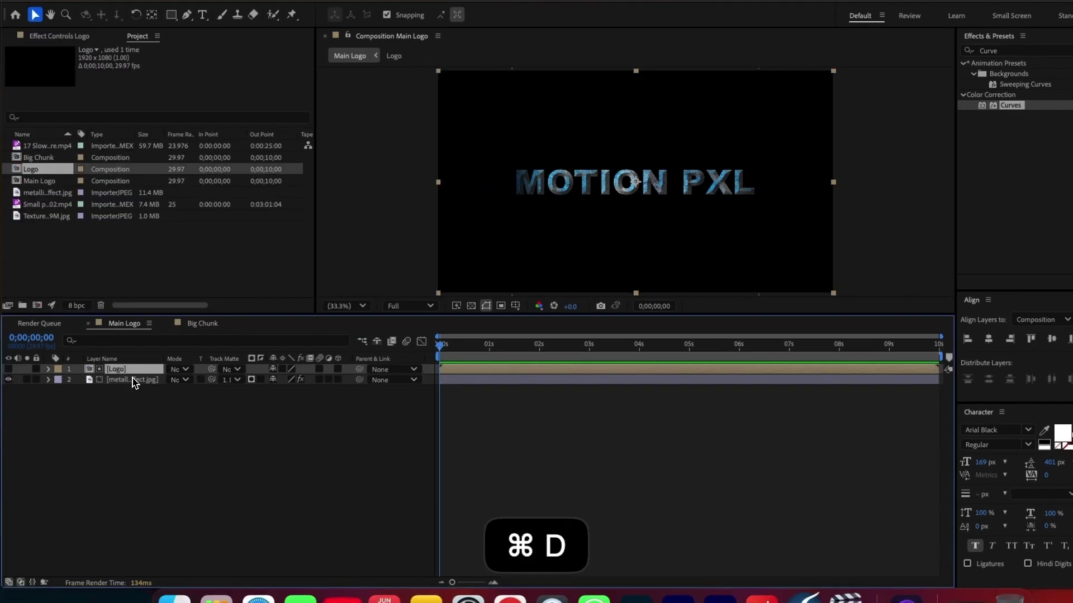
click(147, 378)
click(11, 372)
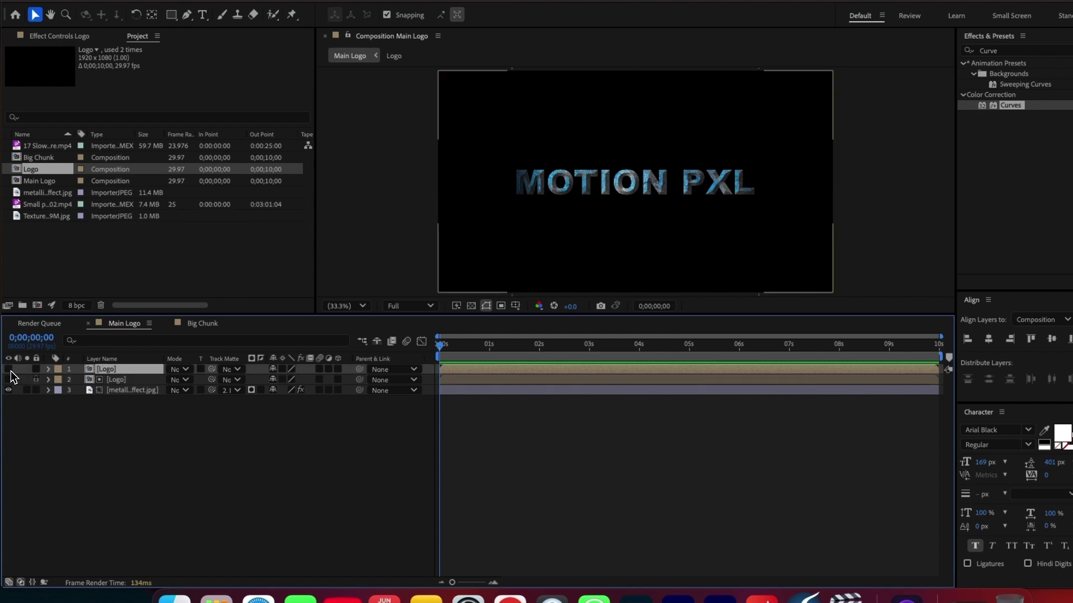
click(10, 370)
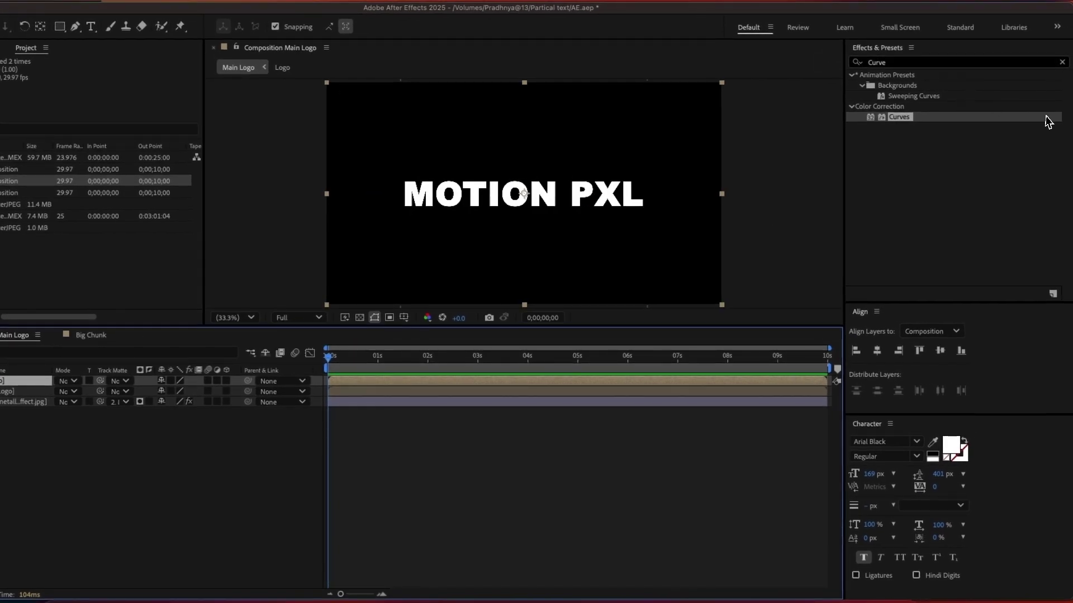
- Apply the Fill effect to the top Logo layer with the color set to black 000000
click(1033, 62)
text(Fill)
drag(892, 149, 39, 377)
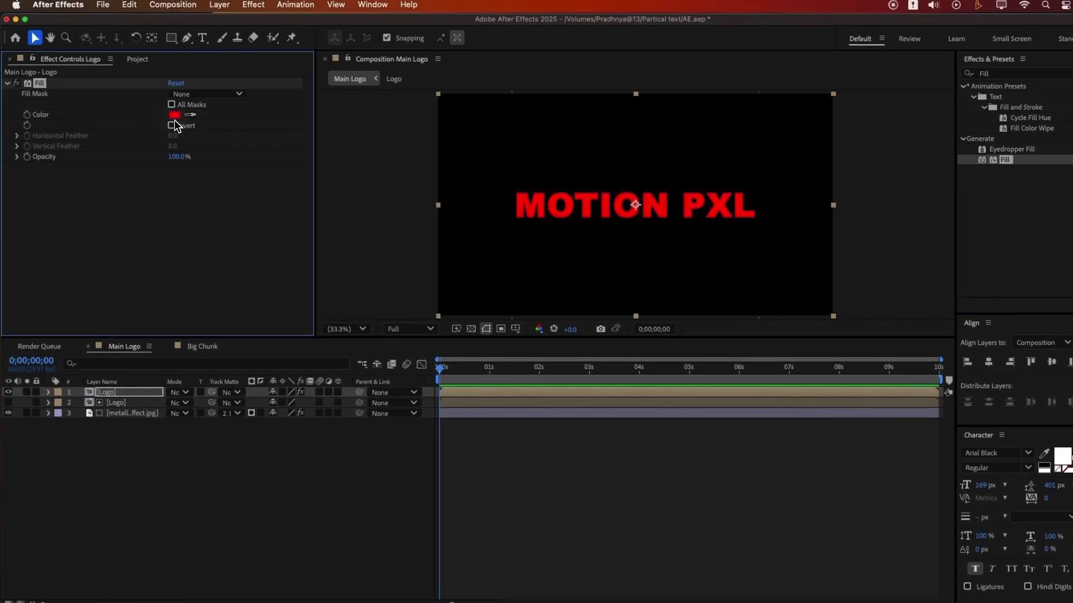
click(96, 100)
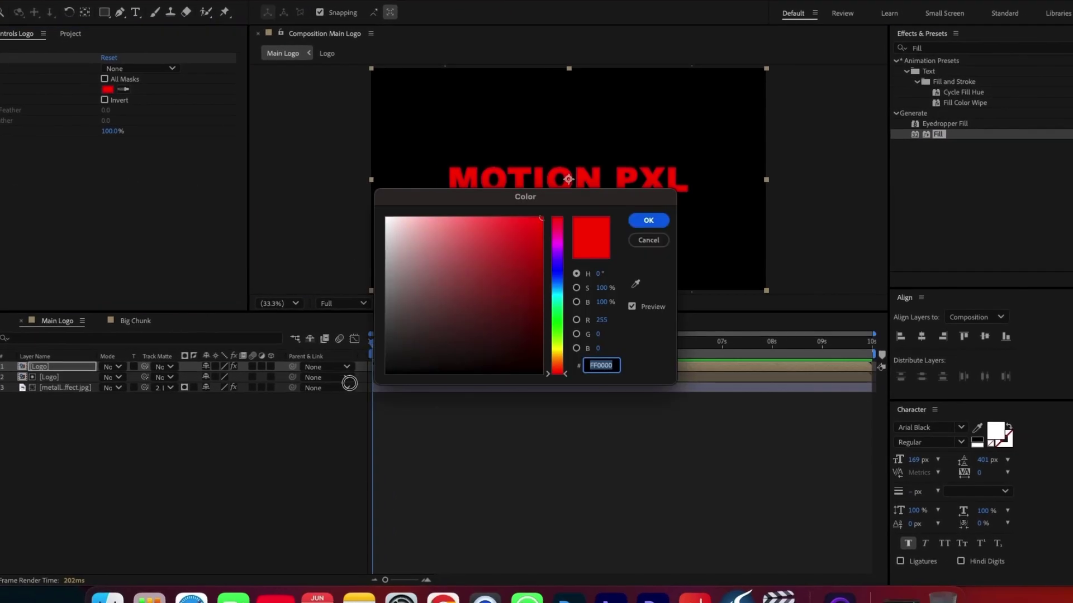
text(000000)
click(653, 225)
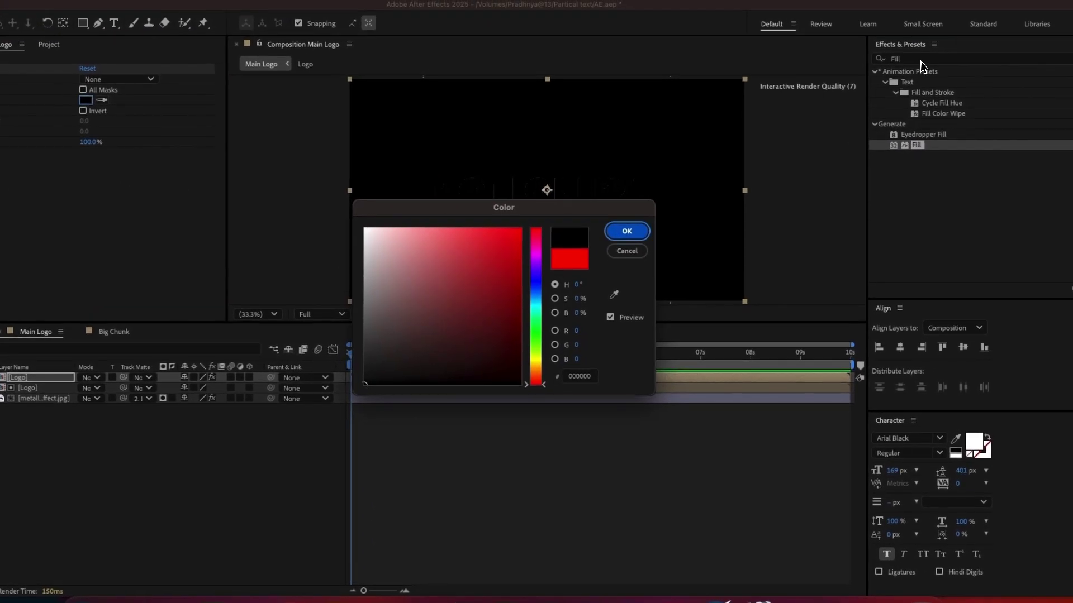
- Find the Bevel Alpha effect and apply it to the top Logo layer
click(921, 61)
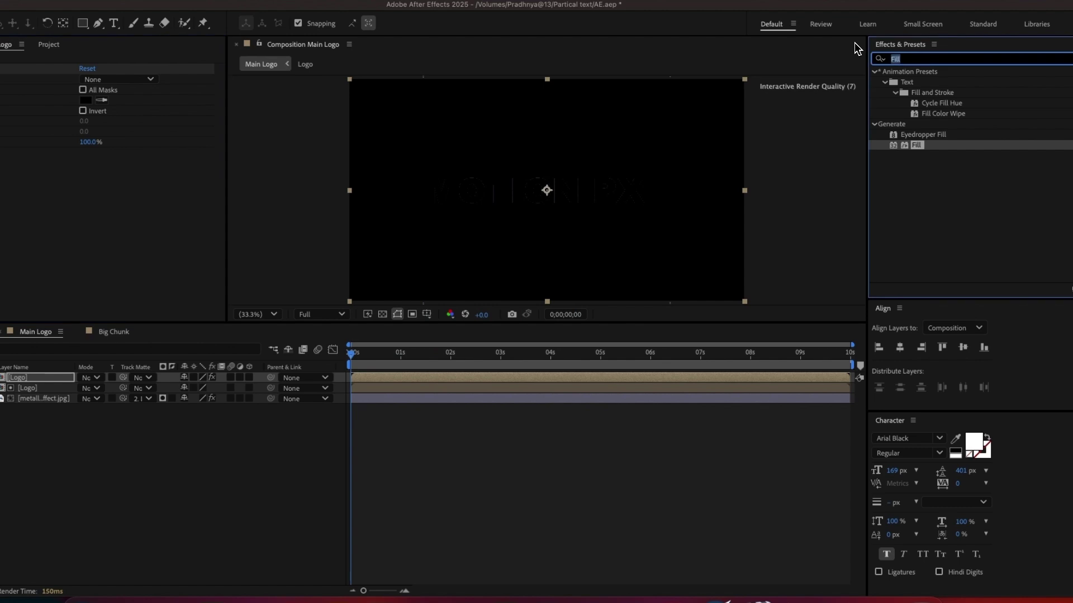
text(Beve)
drag(916, 146, 126, 218)
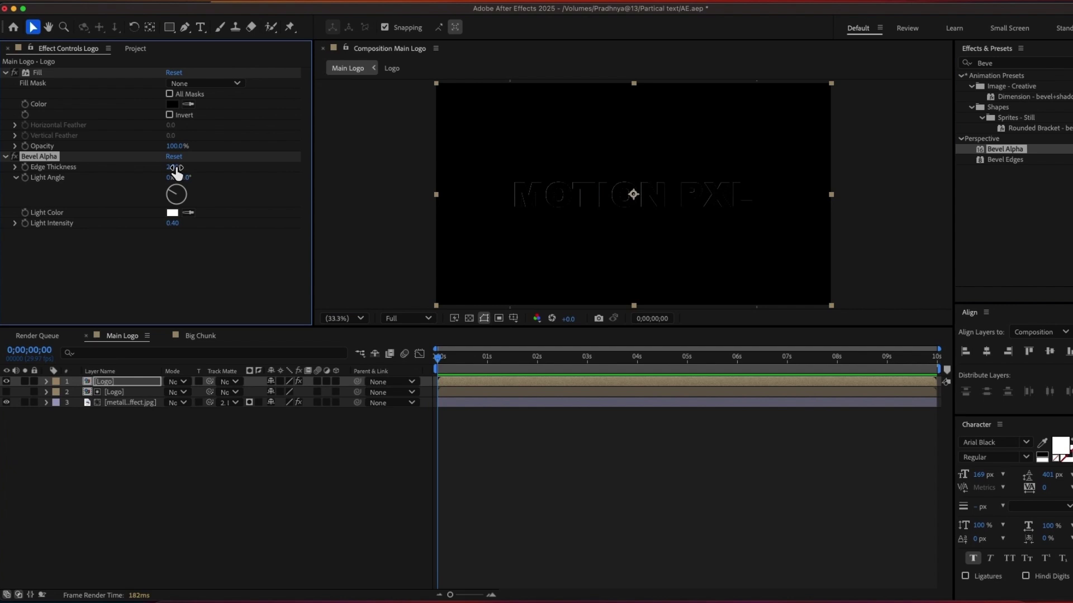
- Set the Bevel Alpha edge thickness to 3.20 and the light intensity to 1
click(174, 167)
text(3.20)
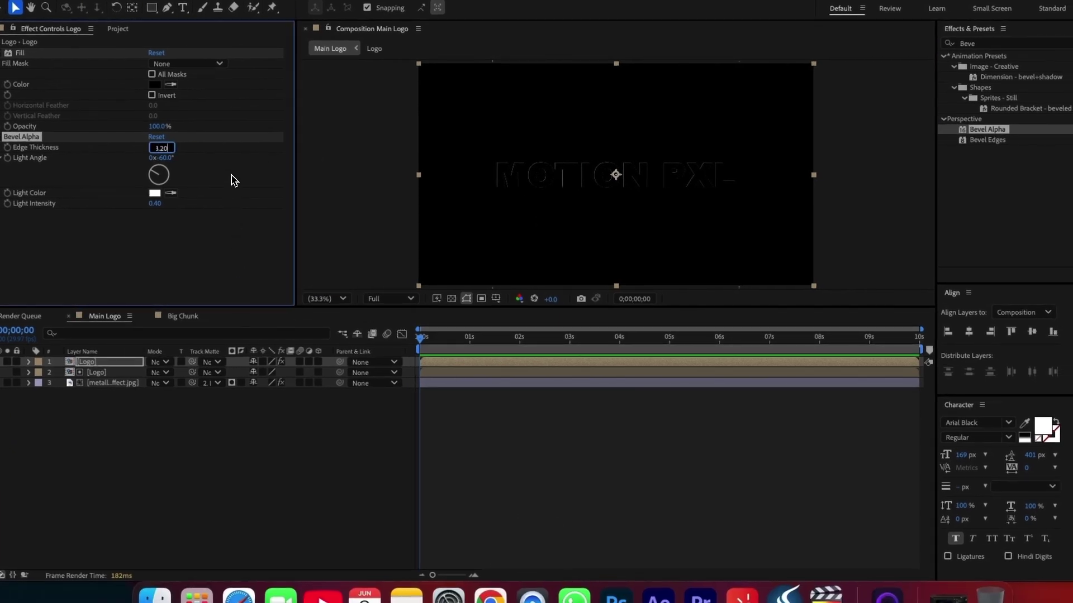
click(167, 216)
click(156, 204)
text(1)
key(Return)
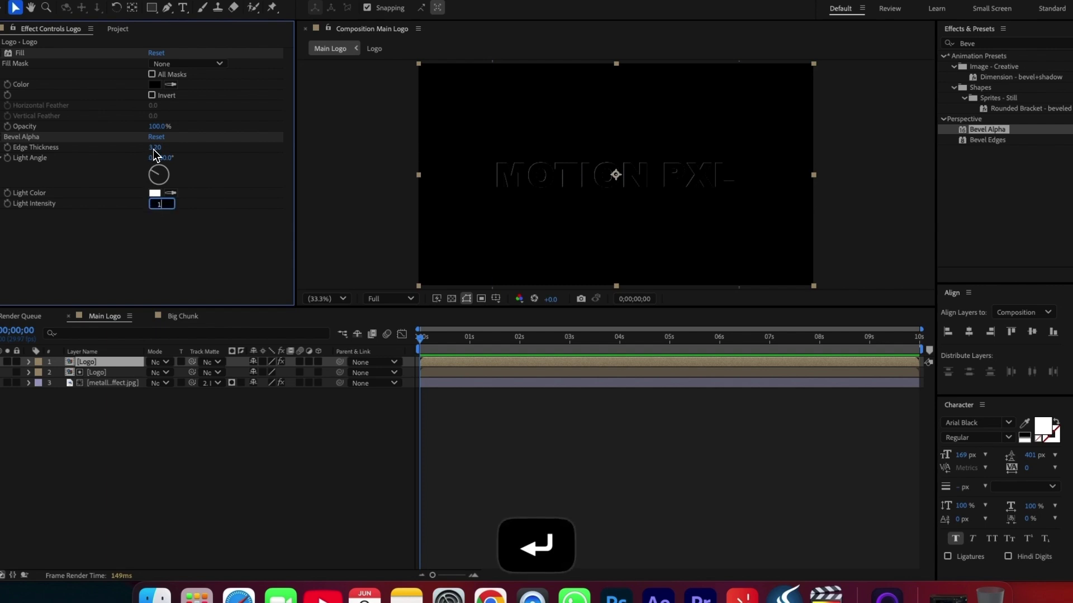
- Set the top Logo layer's blending mode to Add and its Bevel Alpha light angle to -42°
click(162, 362)
click(180, 158)
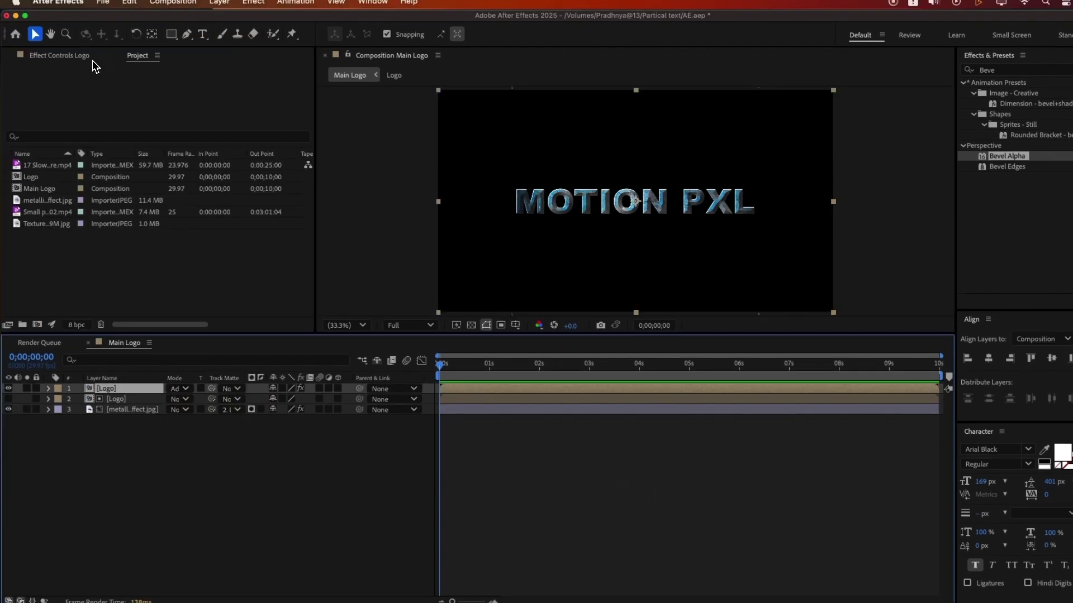
key(F3)
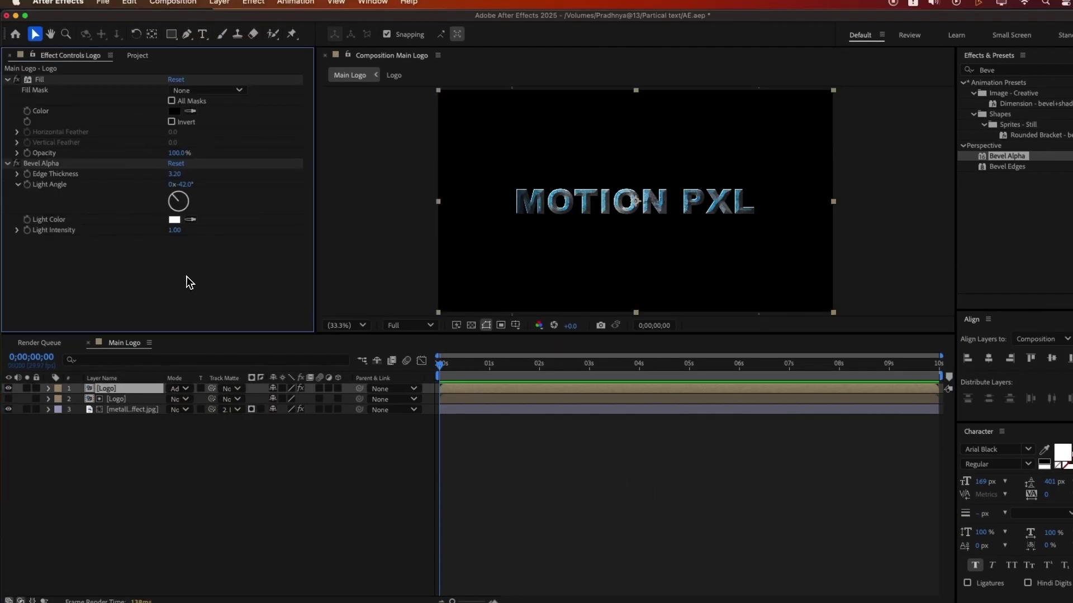
click(108, 389)
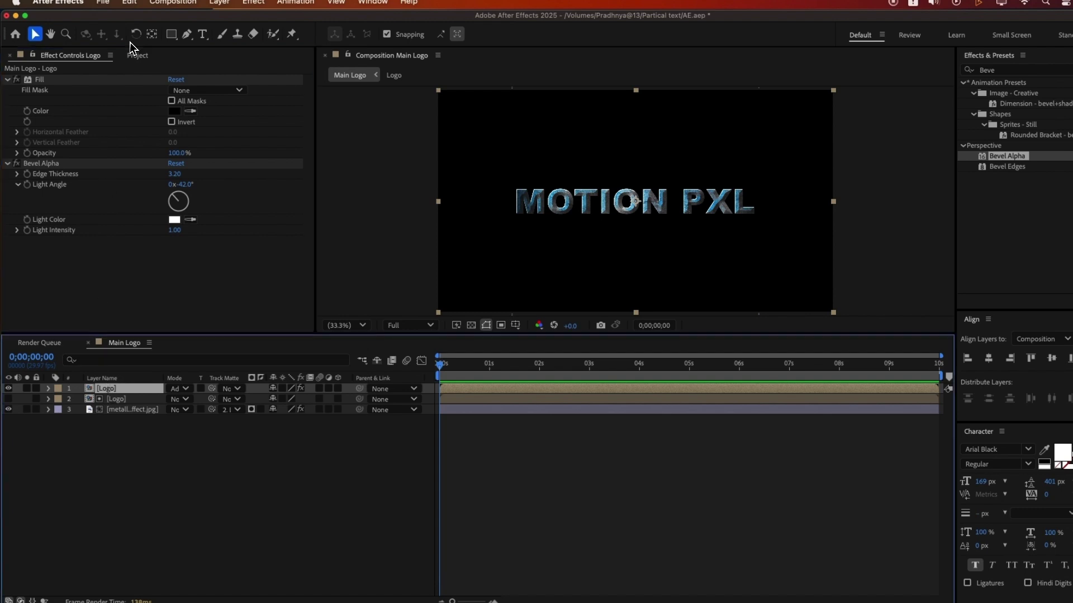
key(F3)
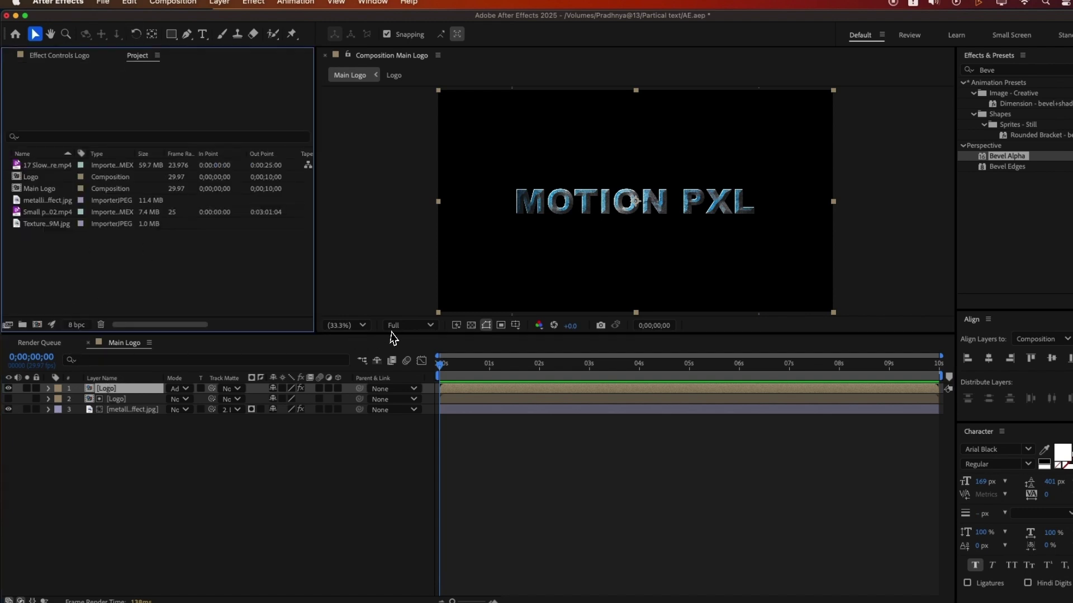
- Create a 1920×1080, 29.97 fps, 10-second composition named Big Chunk and add the Logo composition to it
key(super+n)
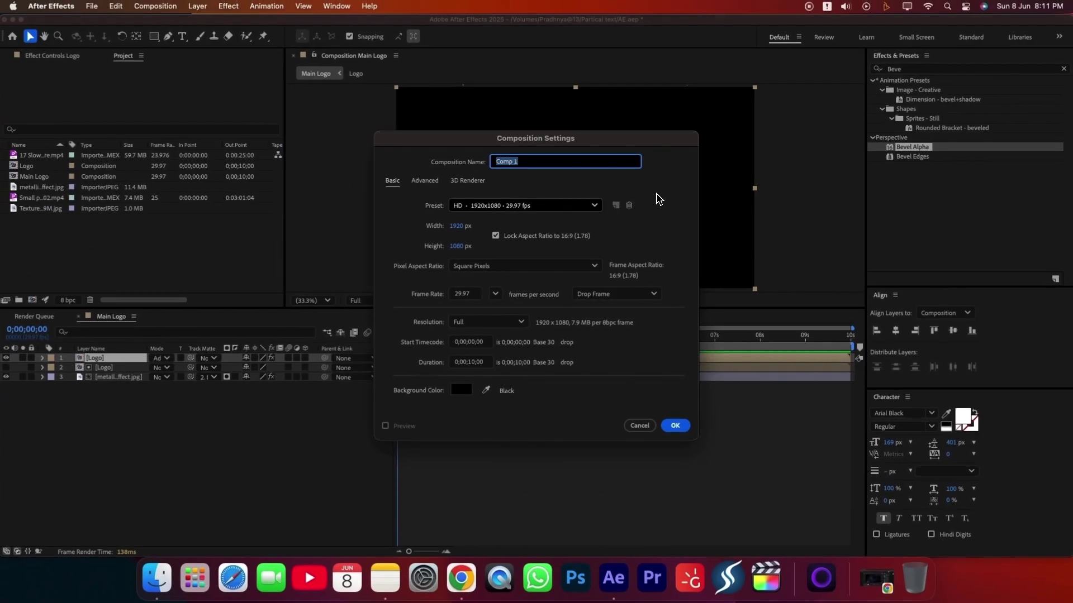
text(Big )
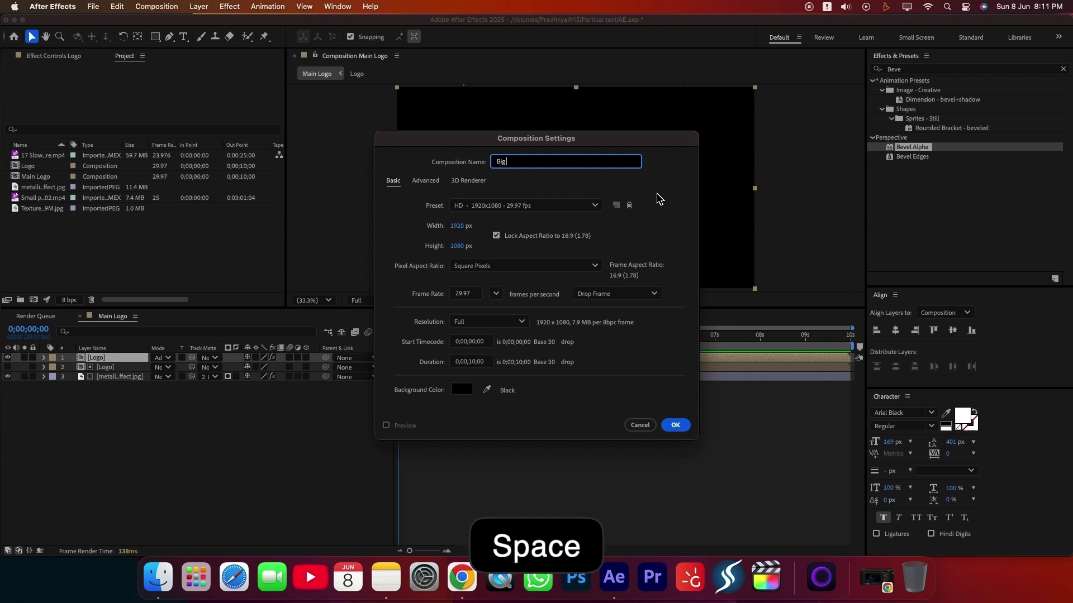
text(Chunk)
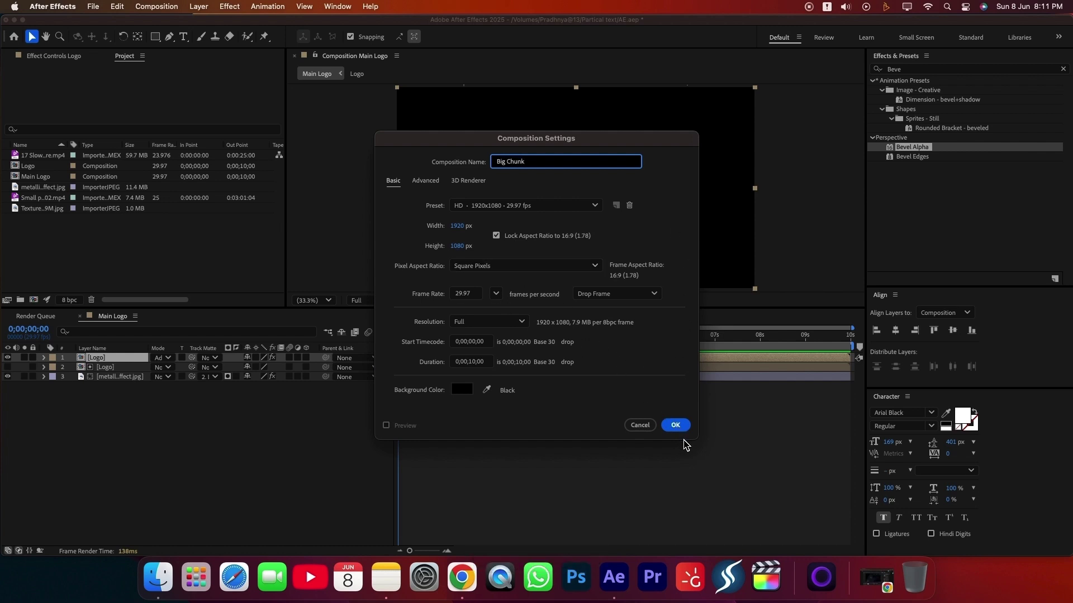
click(675, 425)
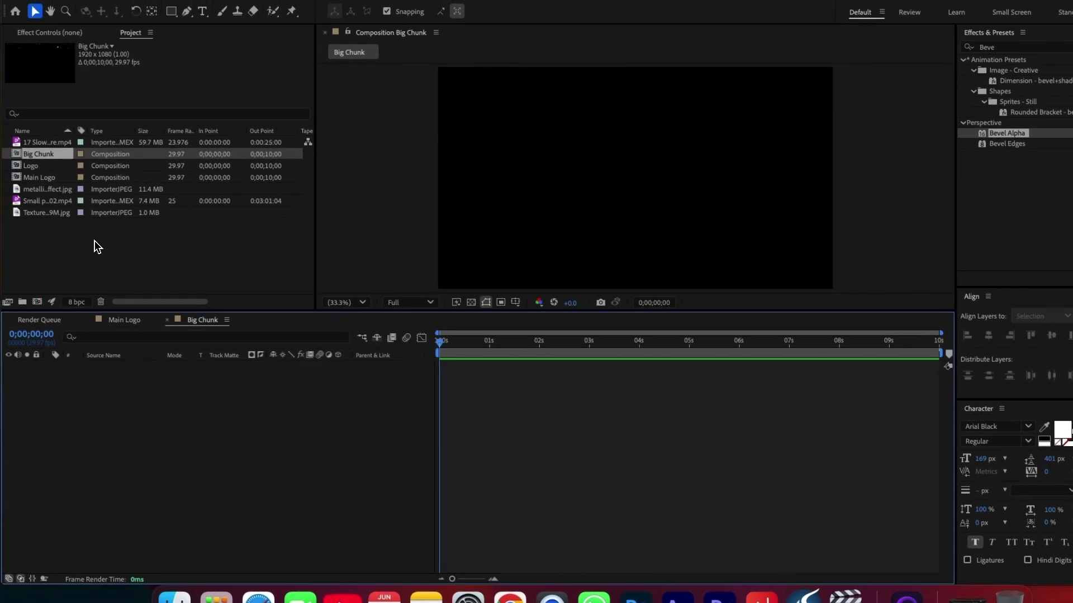
drag(41, 172, 268, 373)
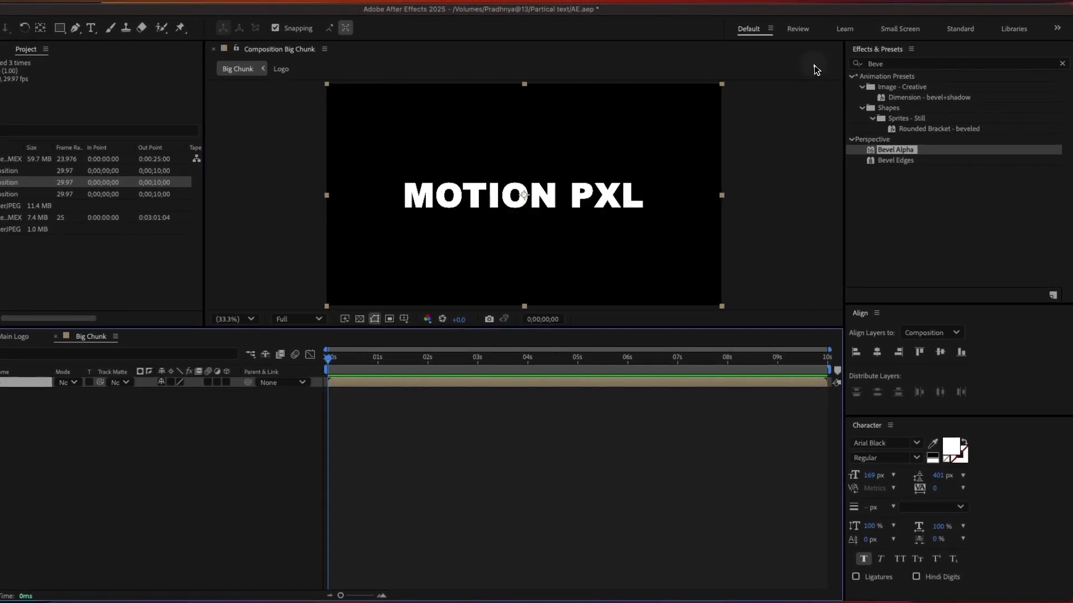
- Apply the Cell Pattern effect to the Logo layer in Big Chunk and set its cell pattern to Plates
key(super+f)
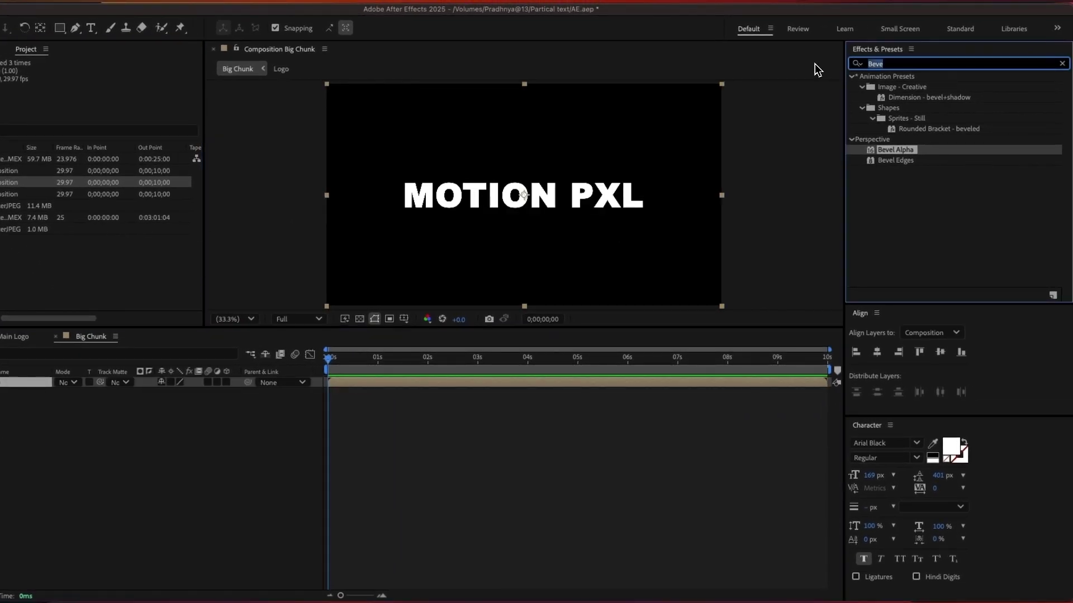
text(Cell)
drag(894, 150, 590, 391)
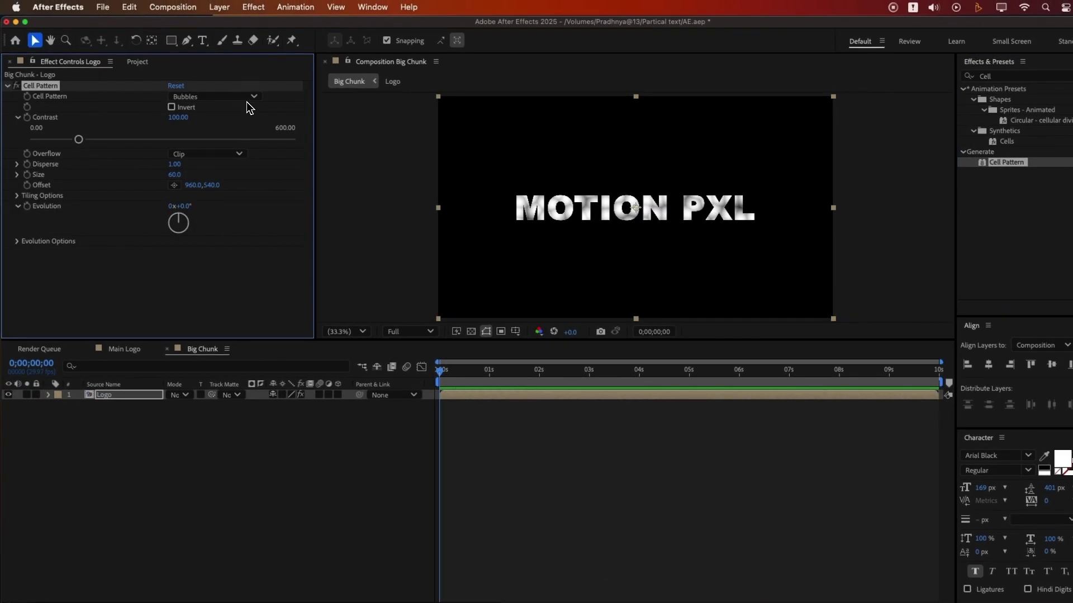
click(246, 99)
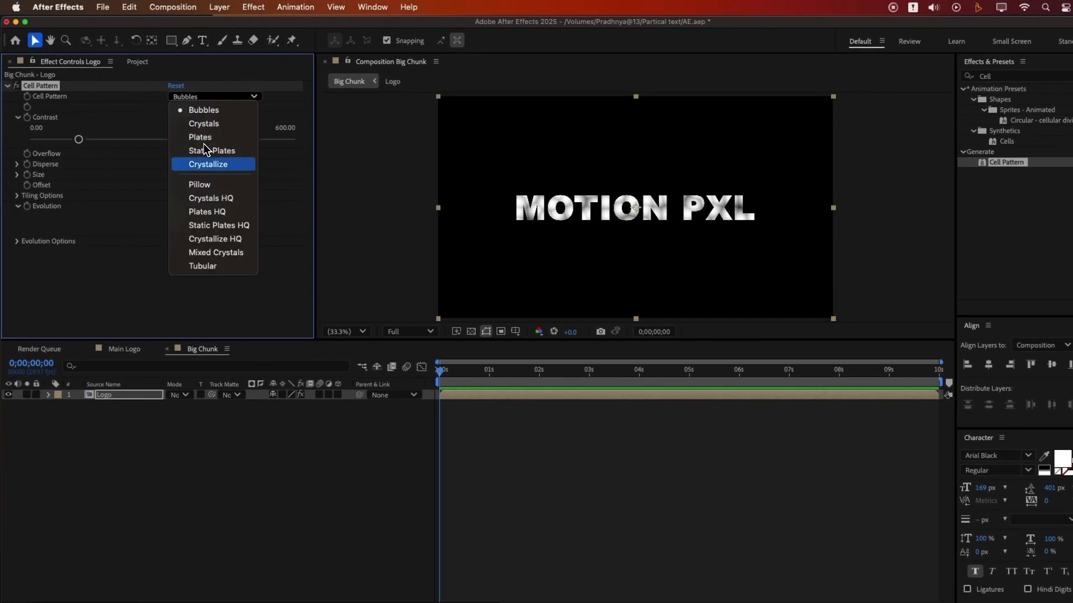
click(178, 136)
- Set the Cell Pattern sharpness to 616 and its size to 2
click(176, 118)
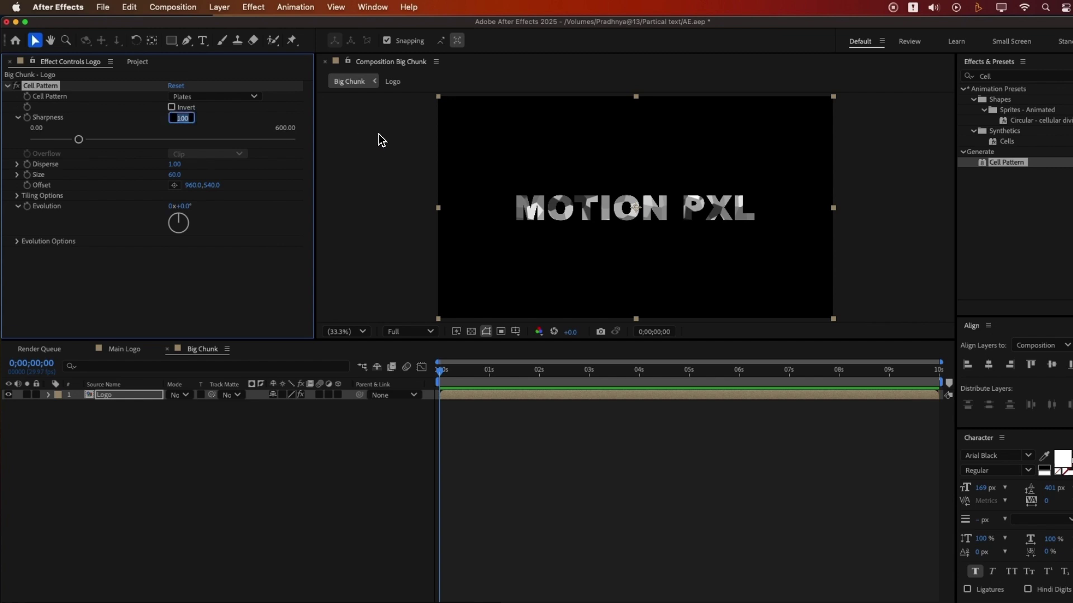
text(616)
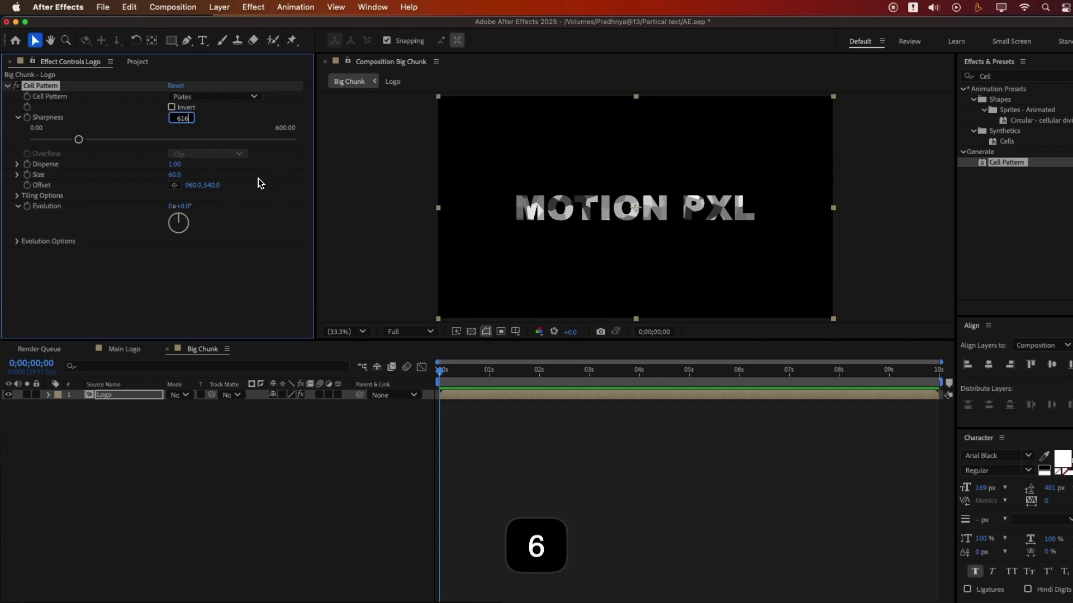
click(175, 175)
click(175, 174)
text(2)
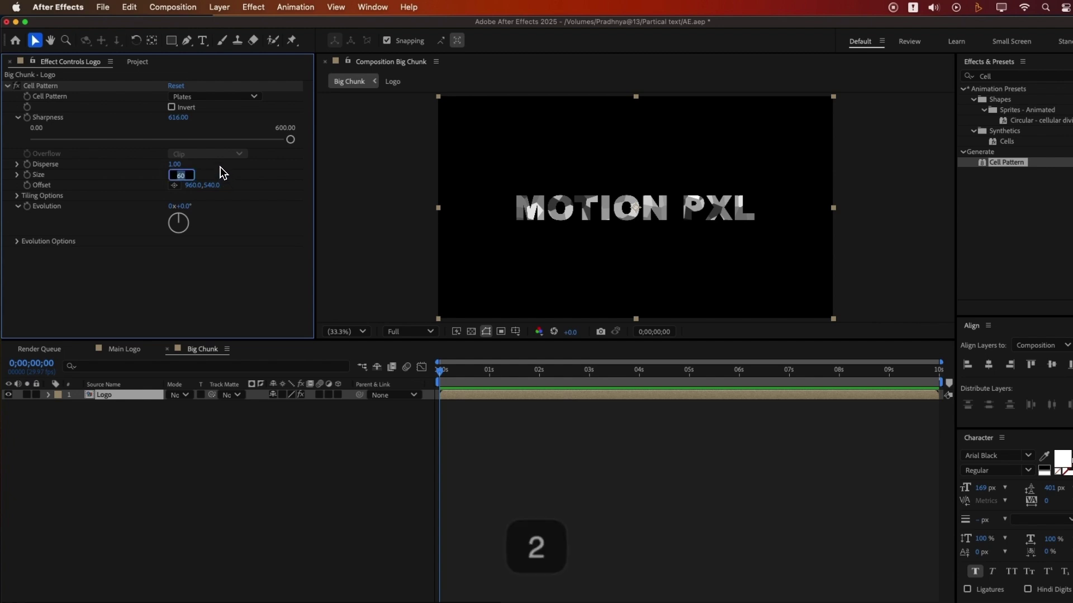
key(Return)
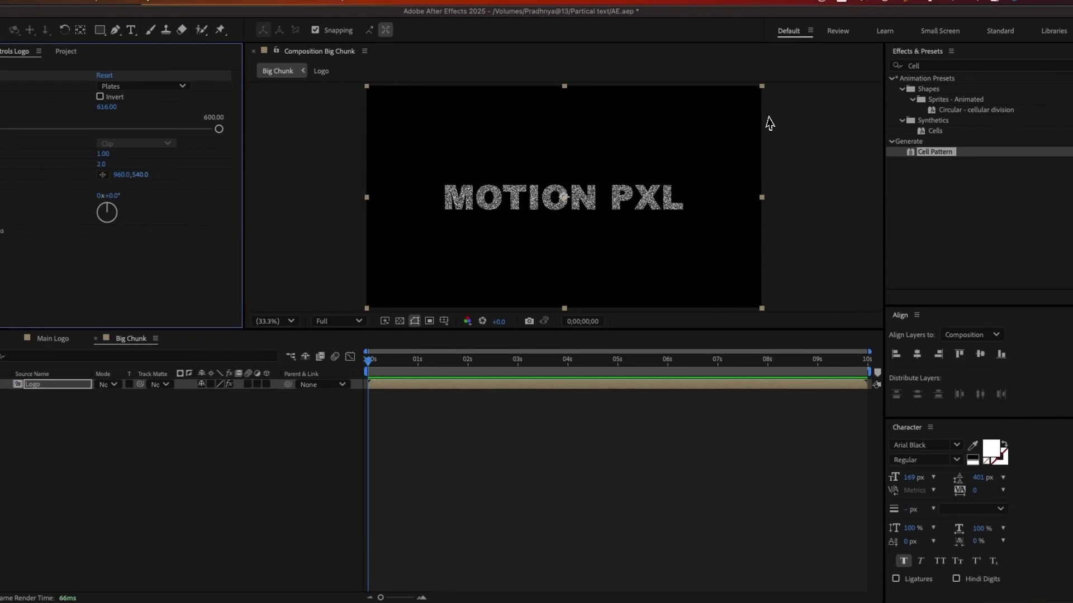
- Find the Colorama effect, apply it to the Logo layer in Big Chunk, and collapse the layer's effect settings
key(super+f)
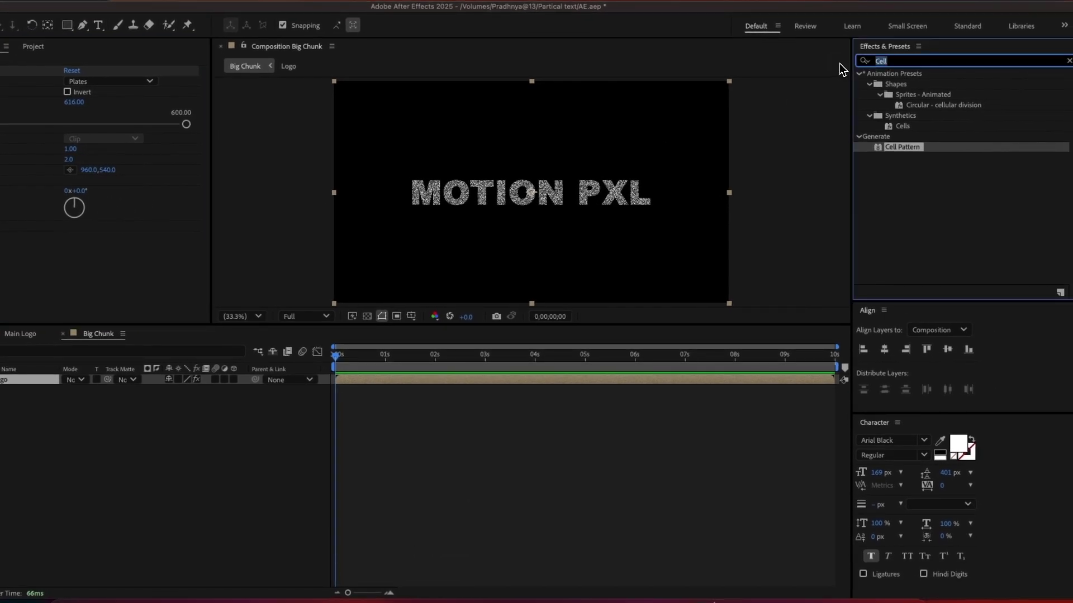
text(color)
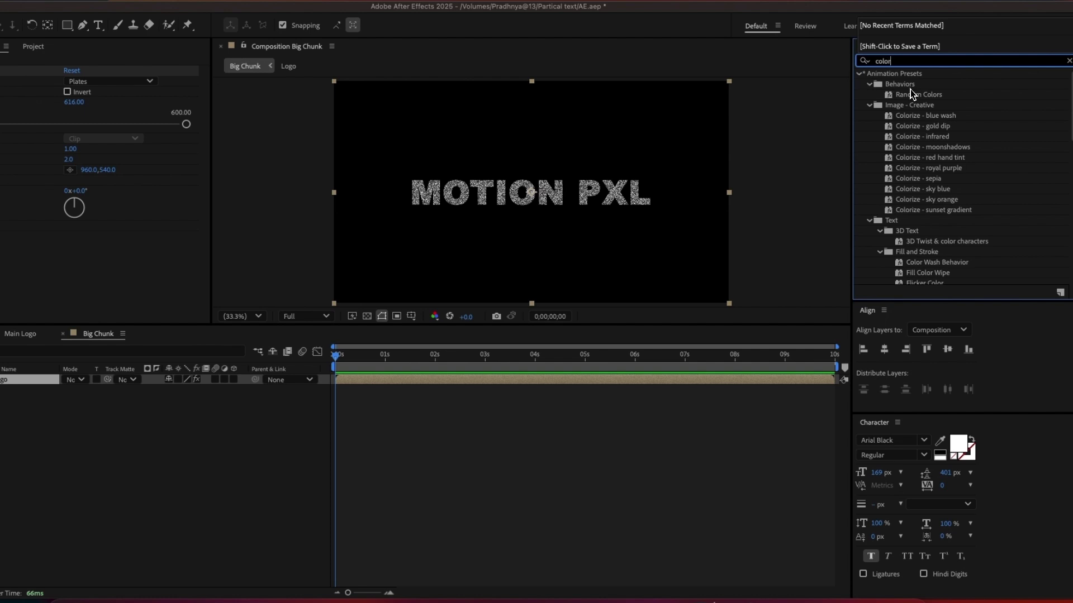
text(a)
drag(900, 85, 526, 411)
click(7, 74)
click(8, 84)
- Create a 1920×1080, 29.97 fps, 10-second composition named Logo Shatter and add the Logo composition to it
click(136, 49)
click(234, 260)
key(super+n)
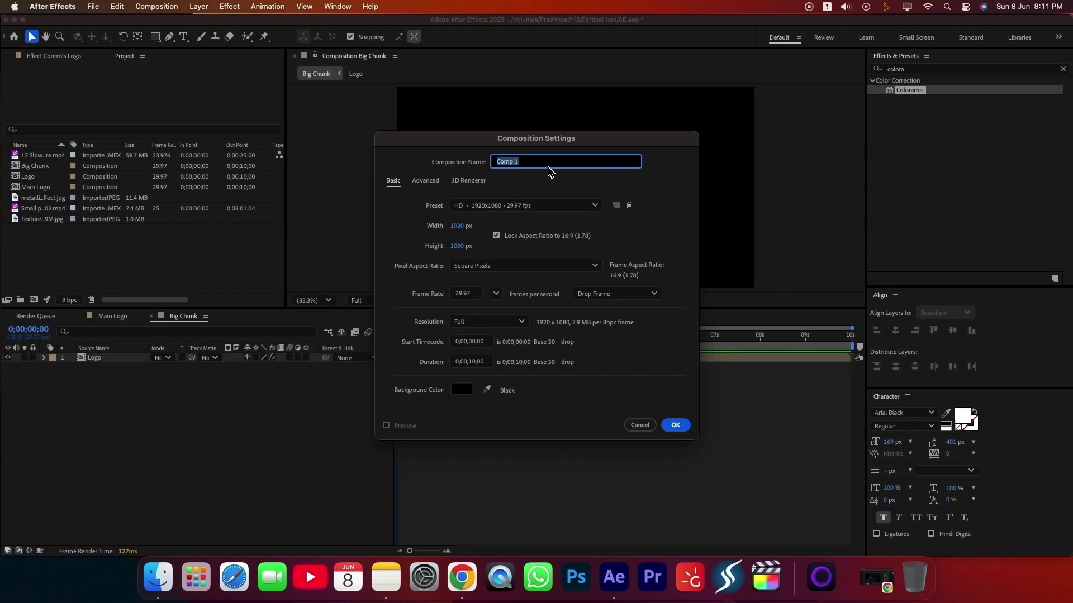
text(Logo)
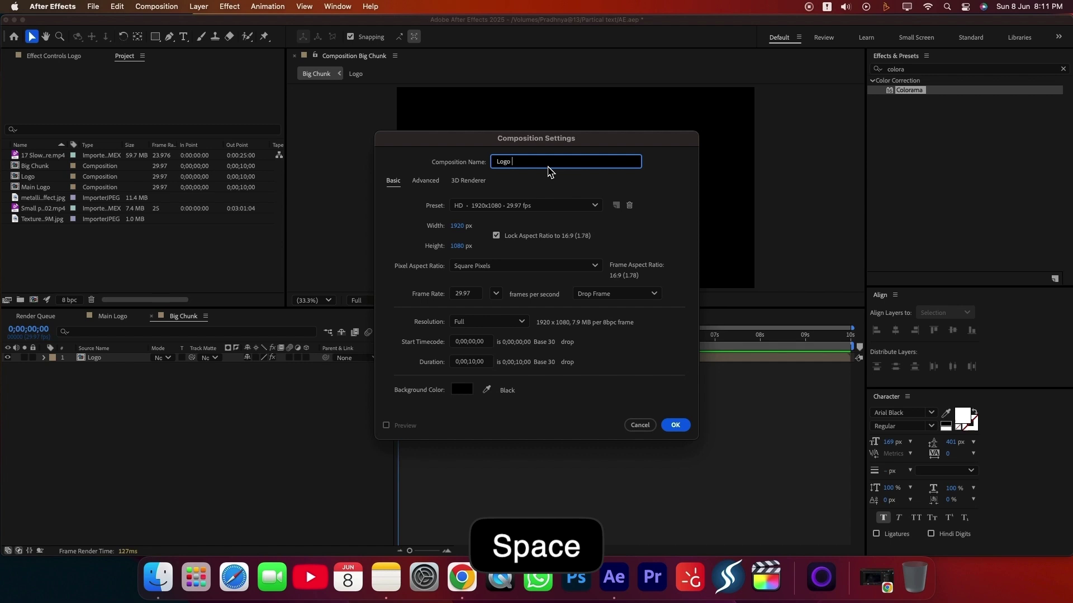
text( Shatter)
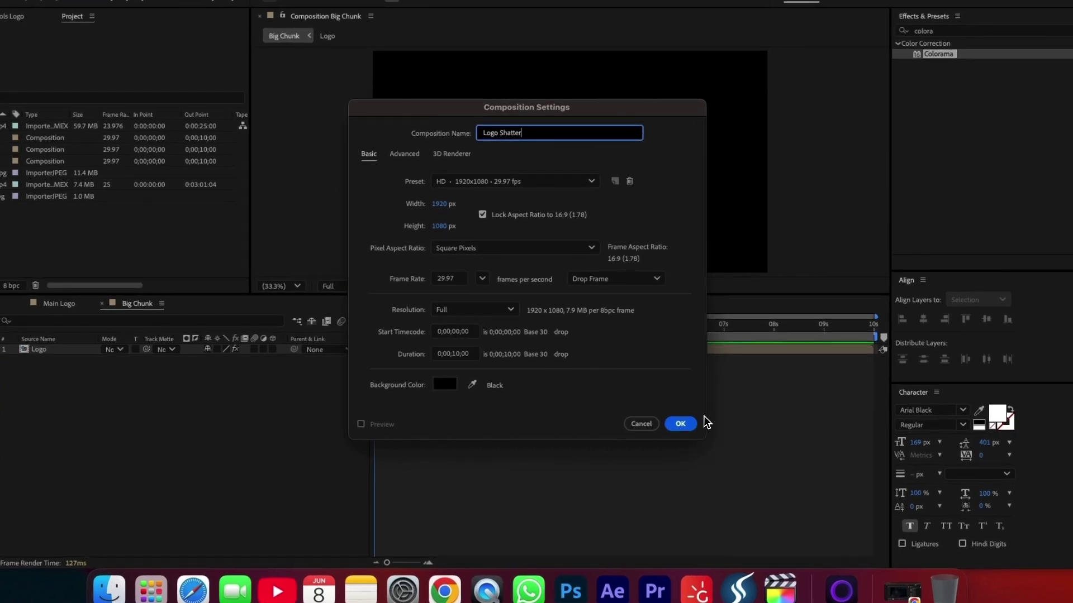
click(692, 423)
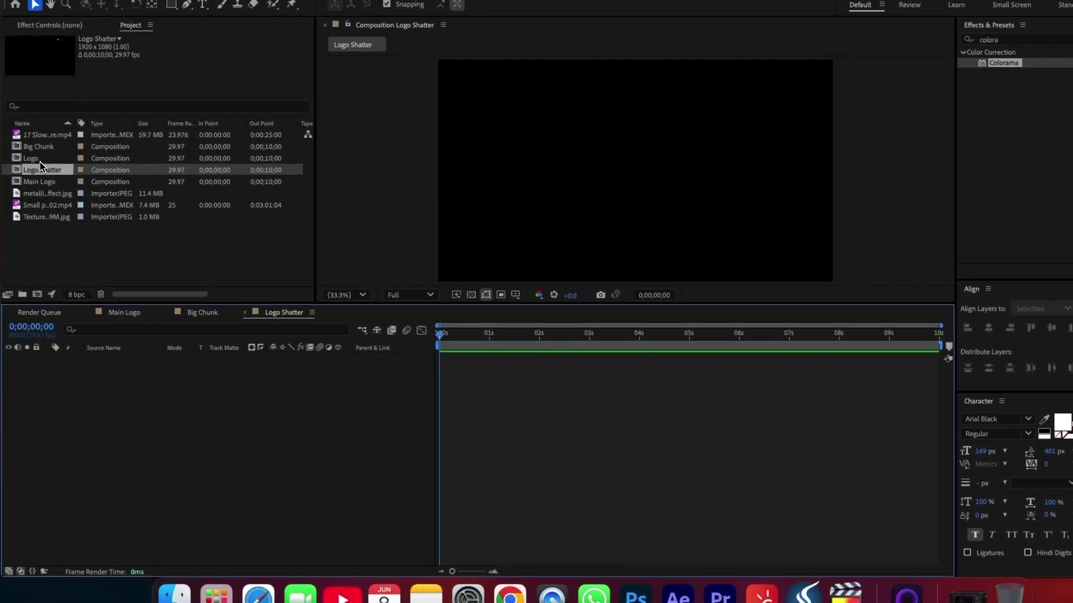
drag(38, 161, 199, 425)
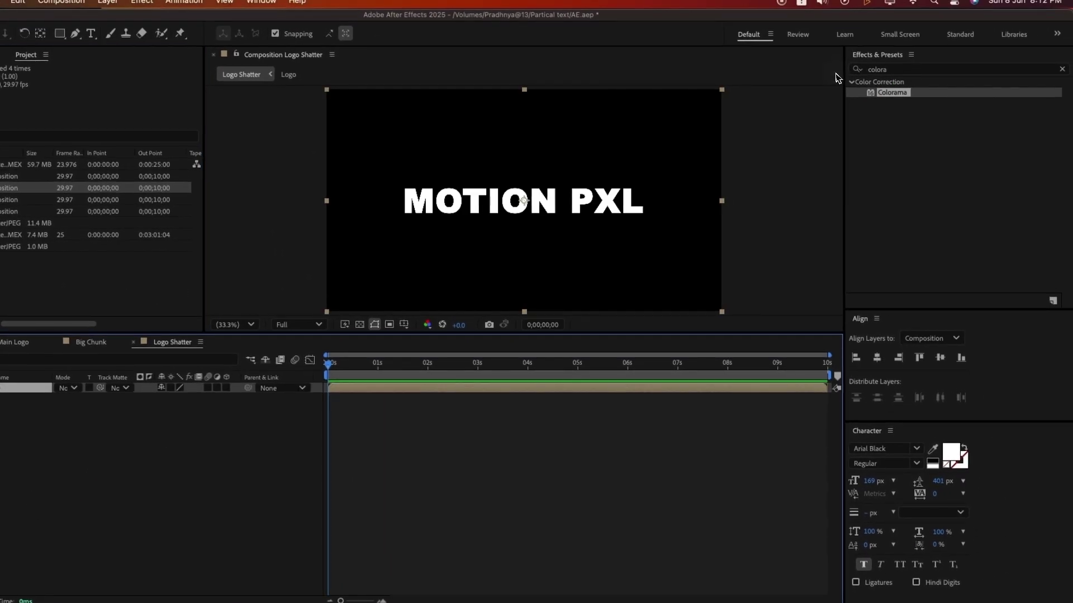
- Find the Fractal Noise effect and apply it to the Logo layer in Logo Shatter
key(super+5)
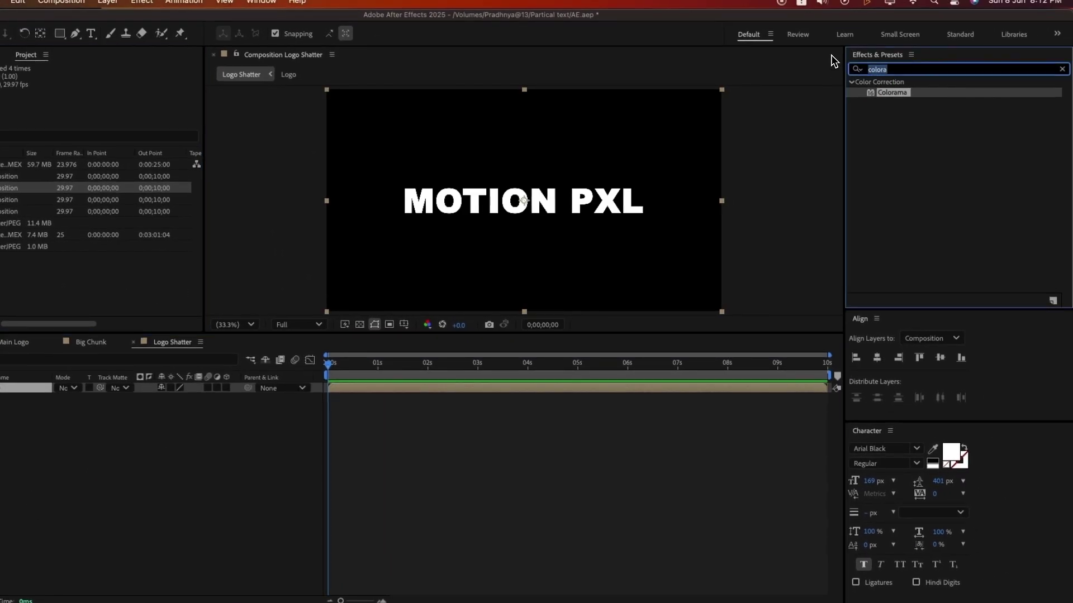
text(Frac)
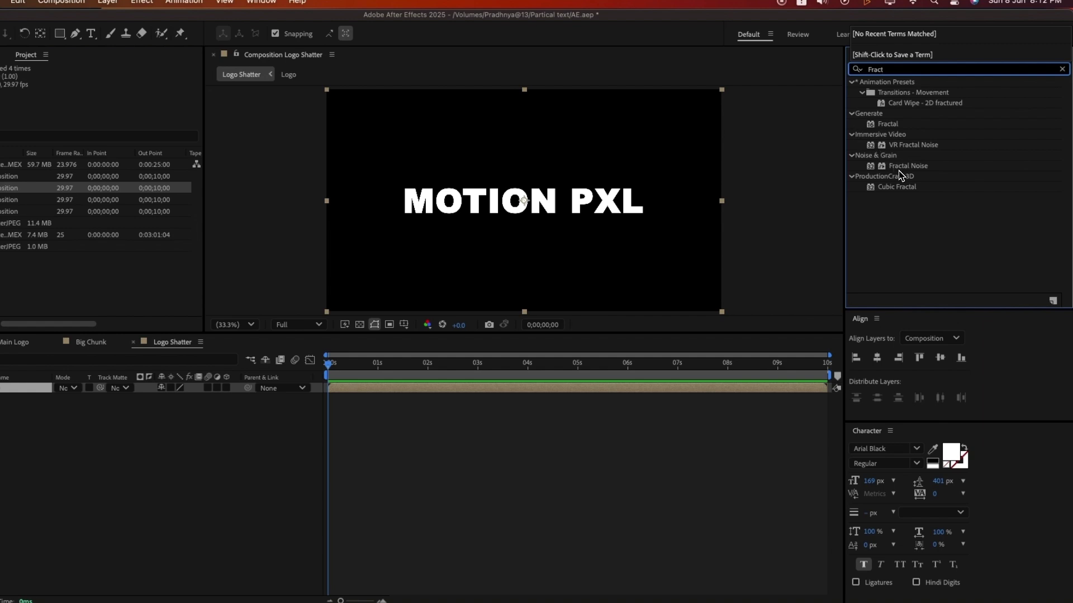
text(t)
click(904, 168)
drag(909, 173, 651, 391)
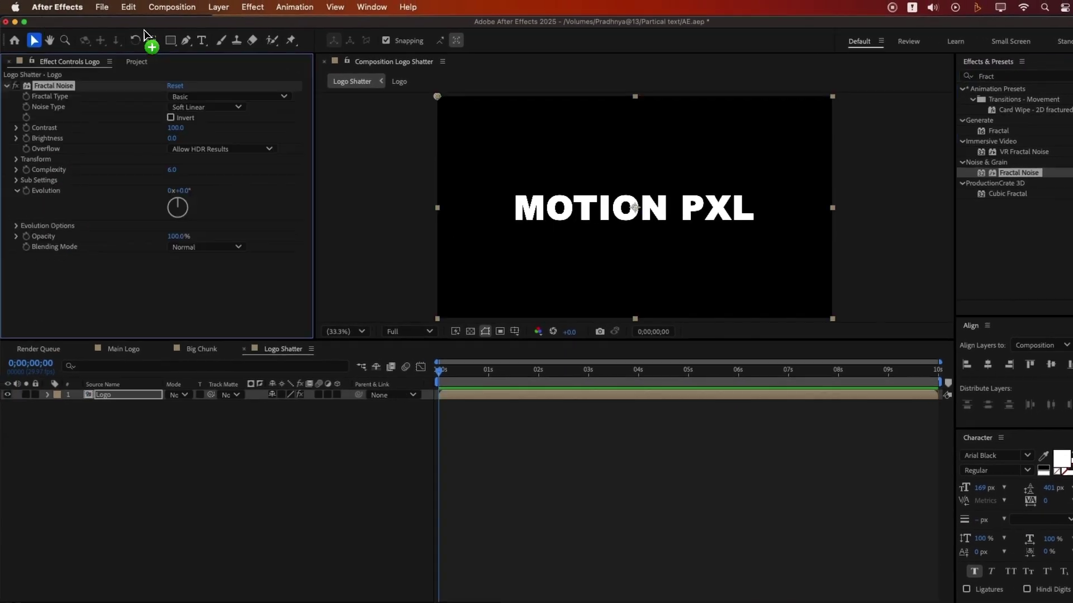
- Set the Fractal Noise contrast to 234 and brightness to -6, and reduce its transform scale for a finer pattern
click(192, 100)
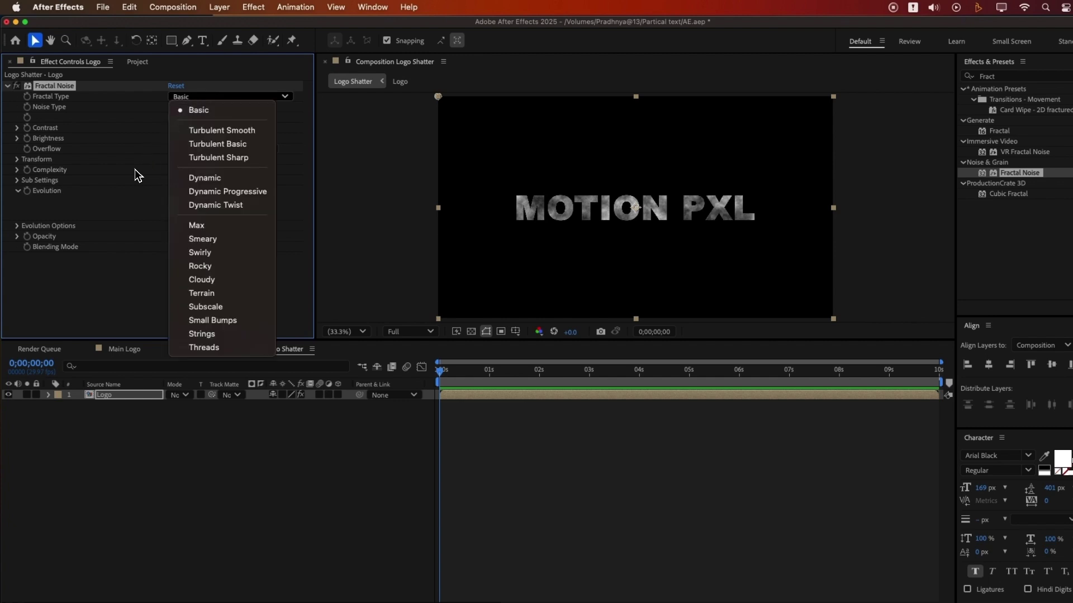
click(38, 133)
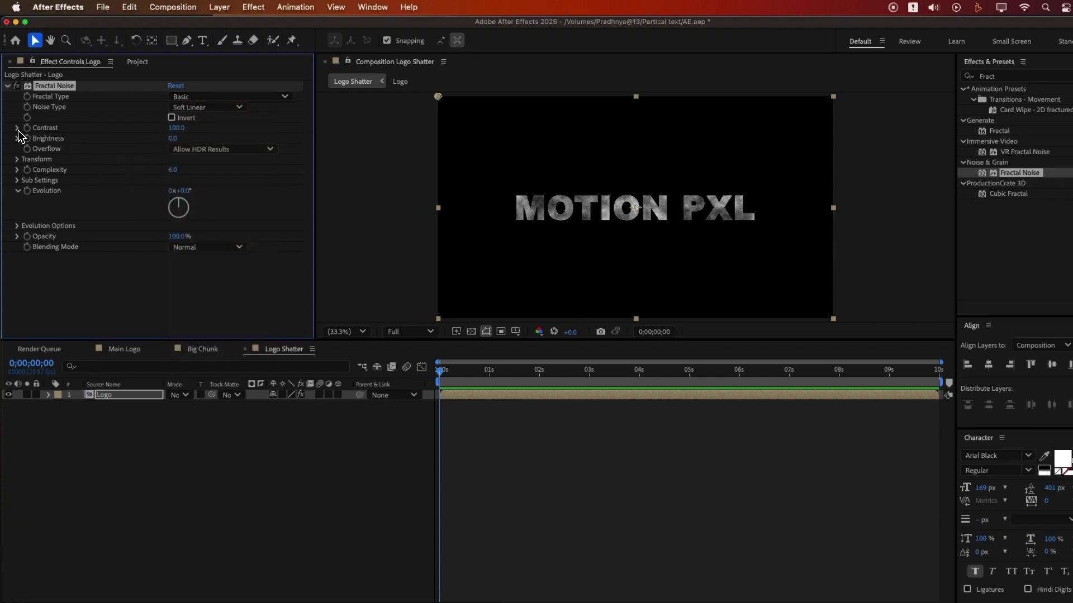
key(Tab)
text(4)
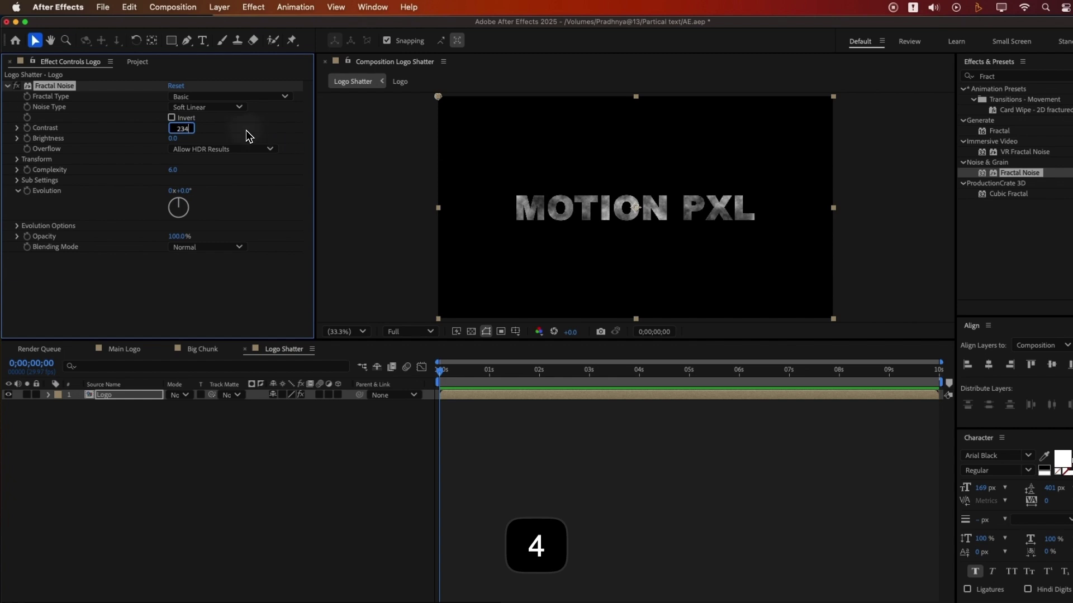
click(198, 138)
text(-6)
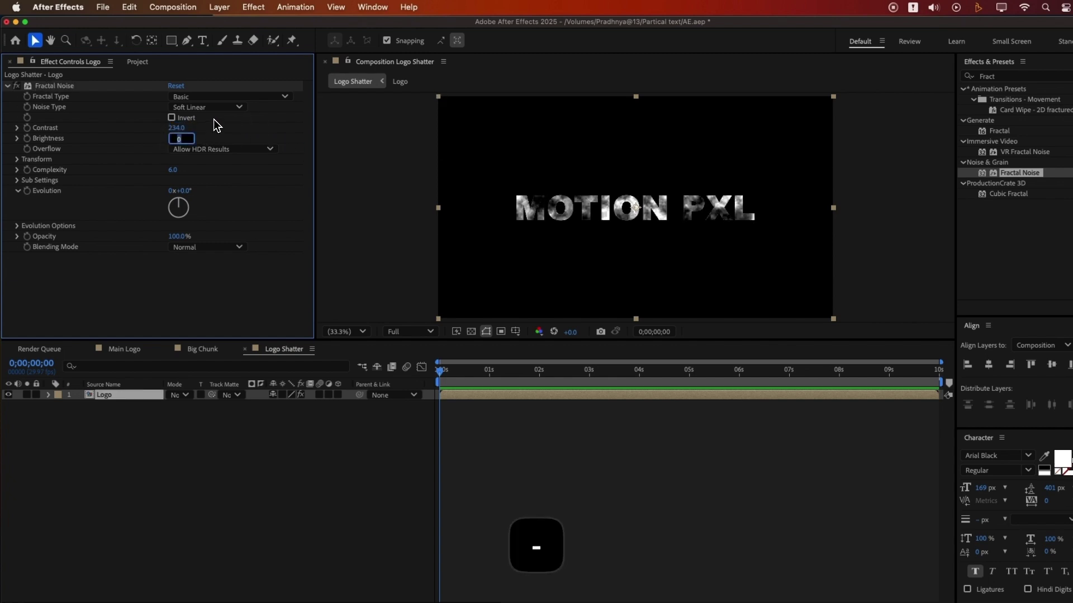
key(Return)
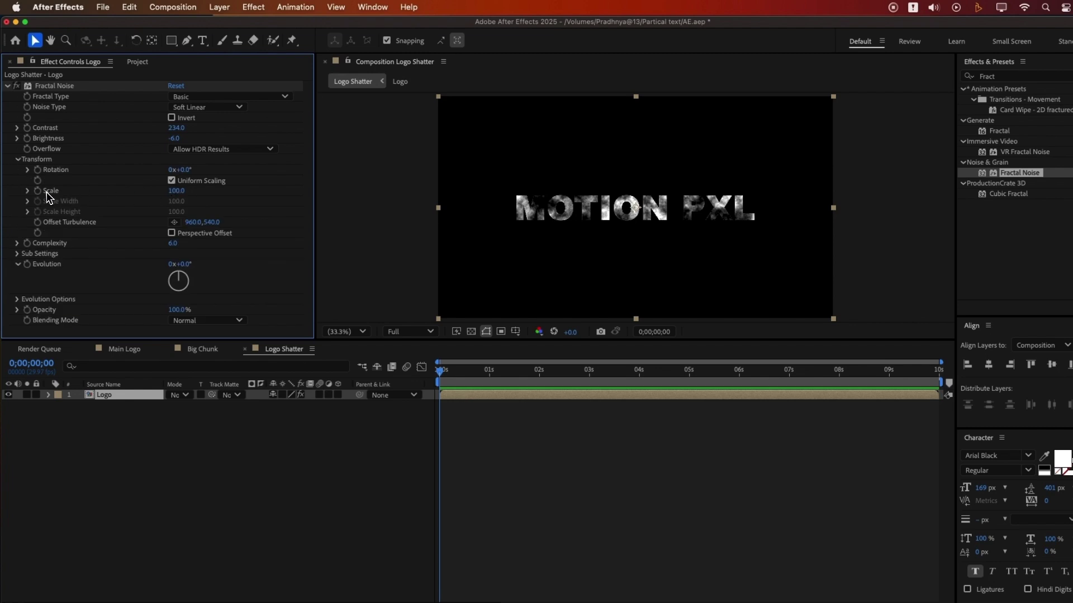
click(176, 191)
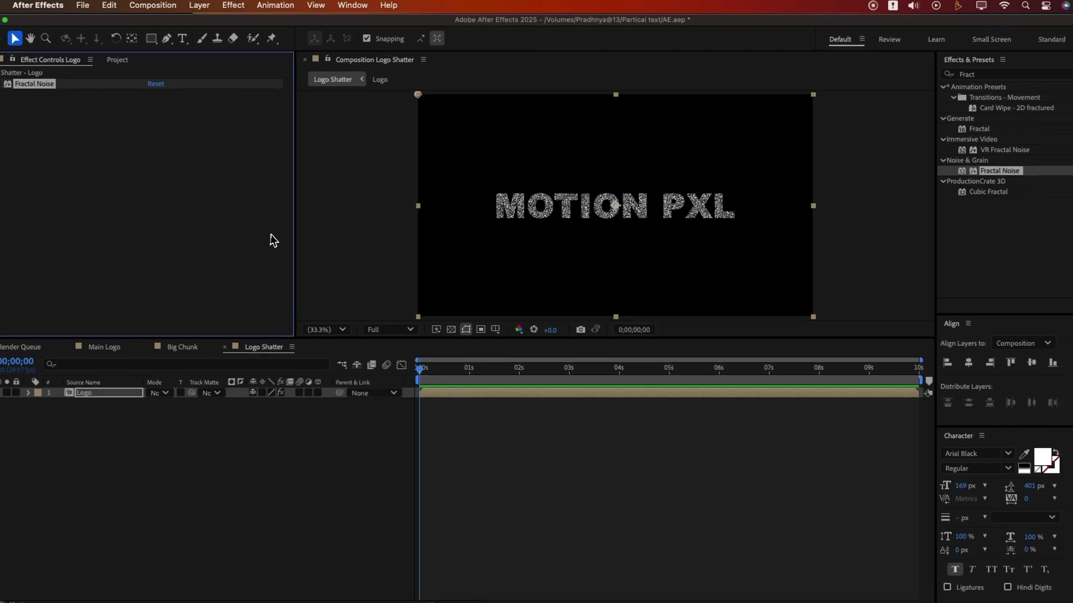
- Find the Colorama effect and apply it to the Logo layer in Logo Shatter
key(super+5)
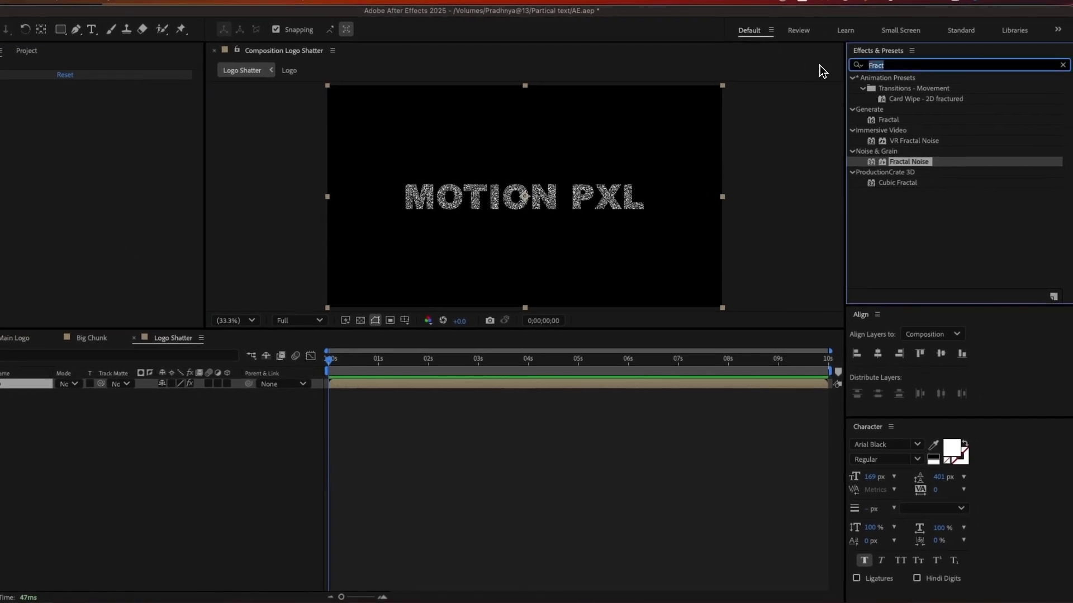
text(Colo)
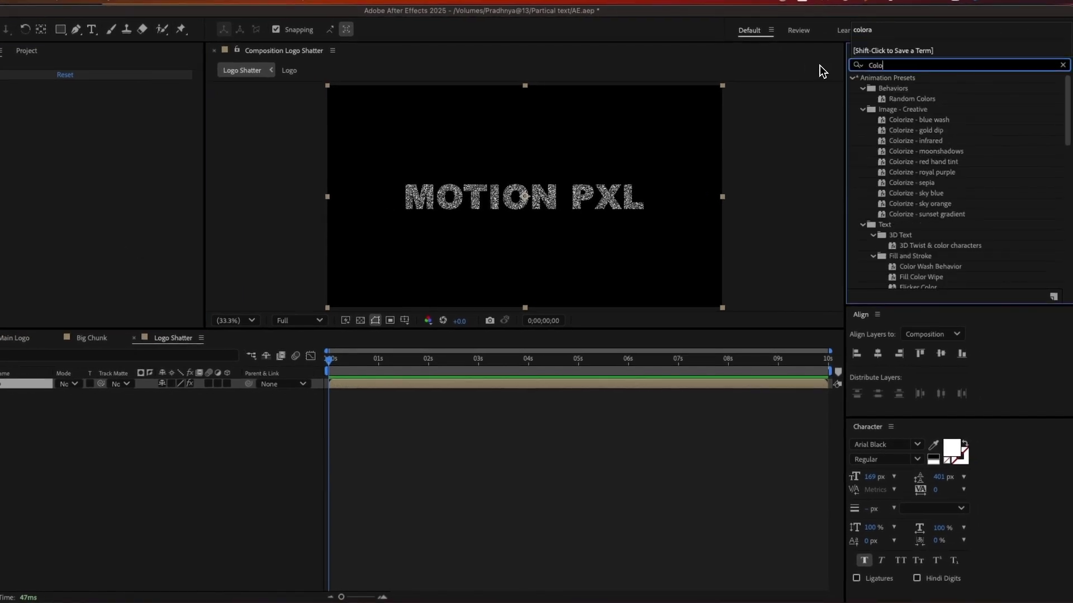
text(ra)
drag(894, 93, 450, 391)
drag(557, 369, 556, 362)
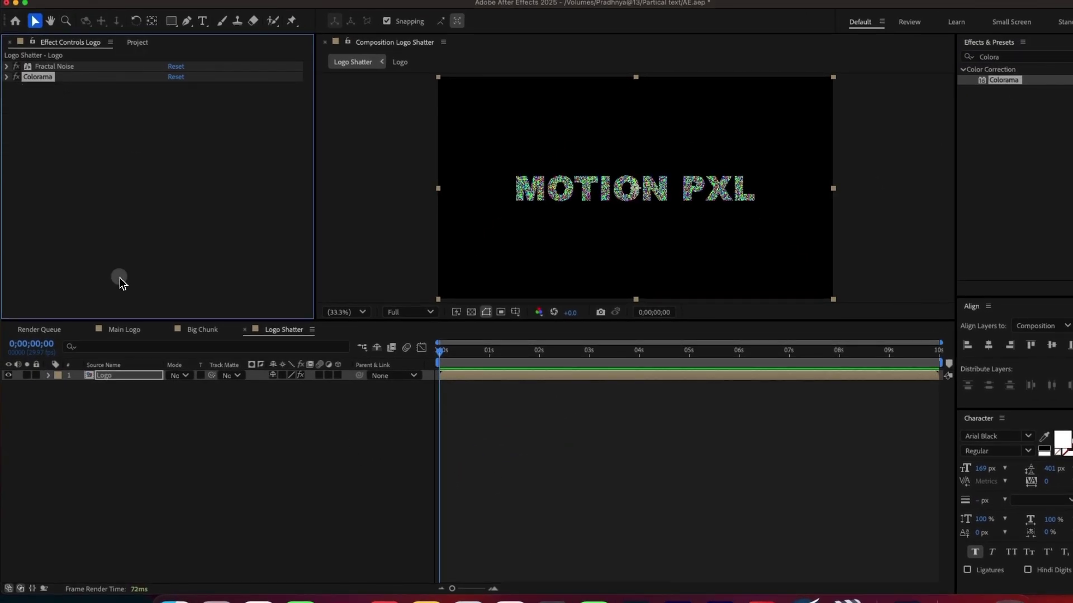
- Create a 1920×1080, 29.97 fps, 10-second composition named Gradient Map and add the Logo composition to it
key(super+0)
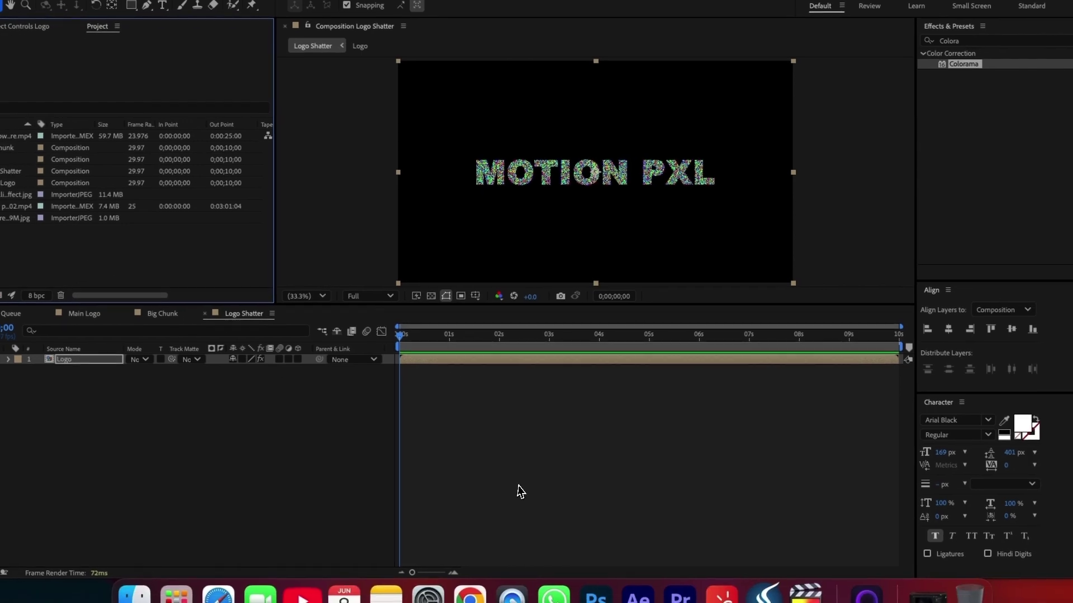
key(super+n)
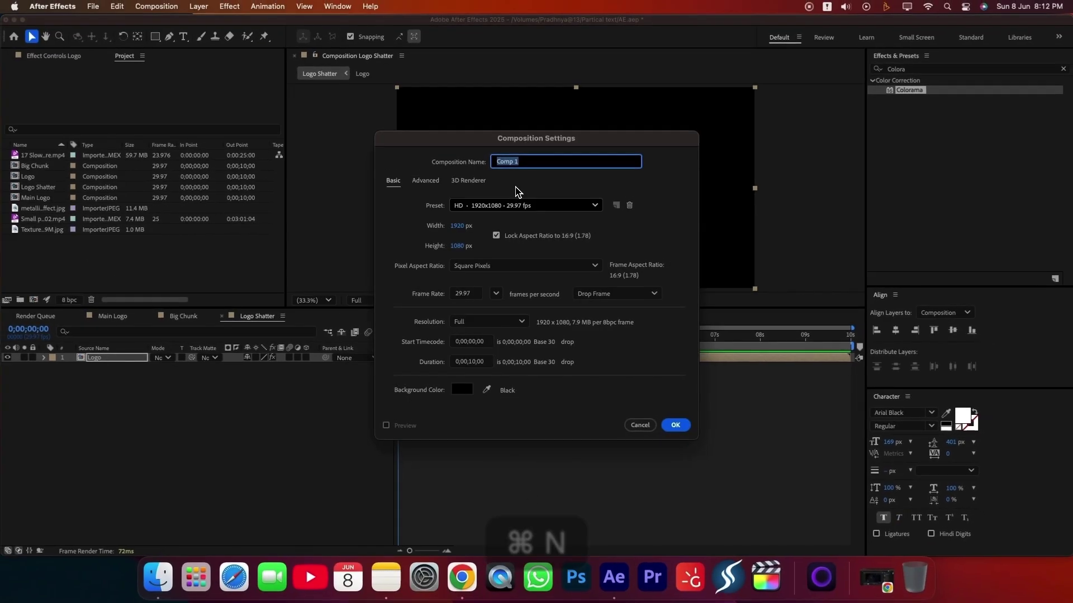
text(Gradien)
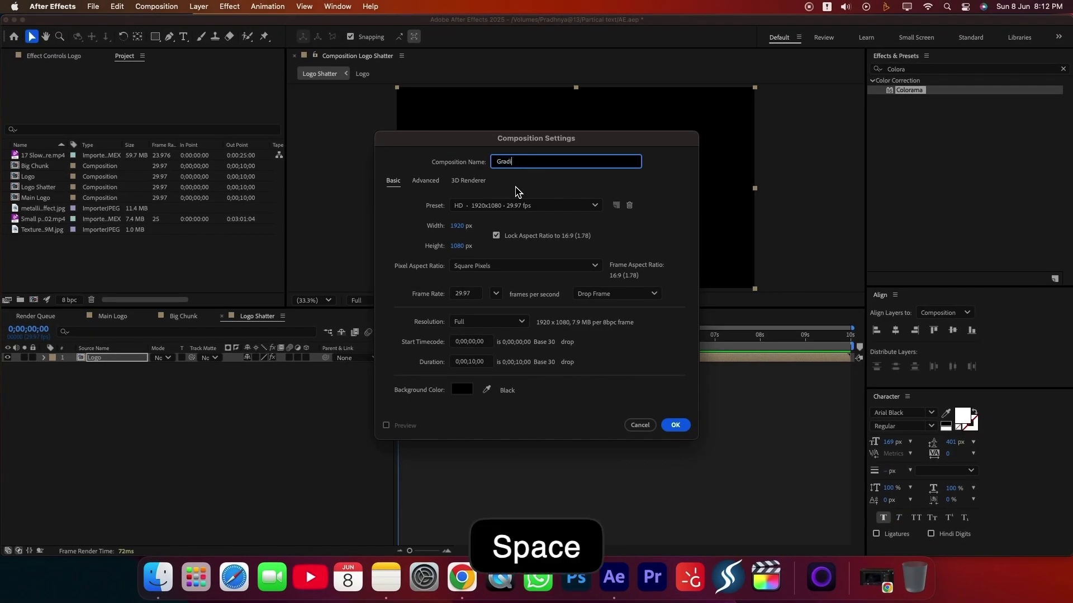
text(t Map)
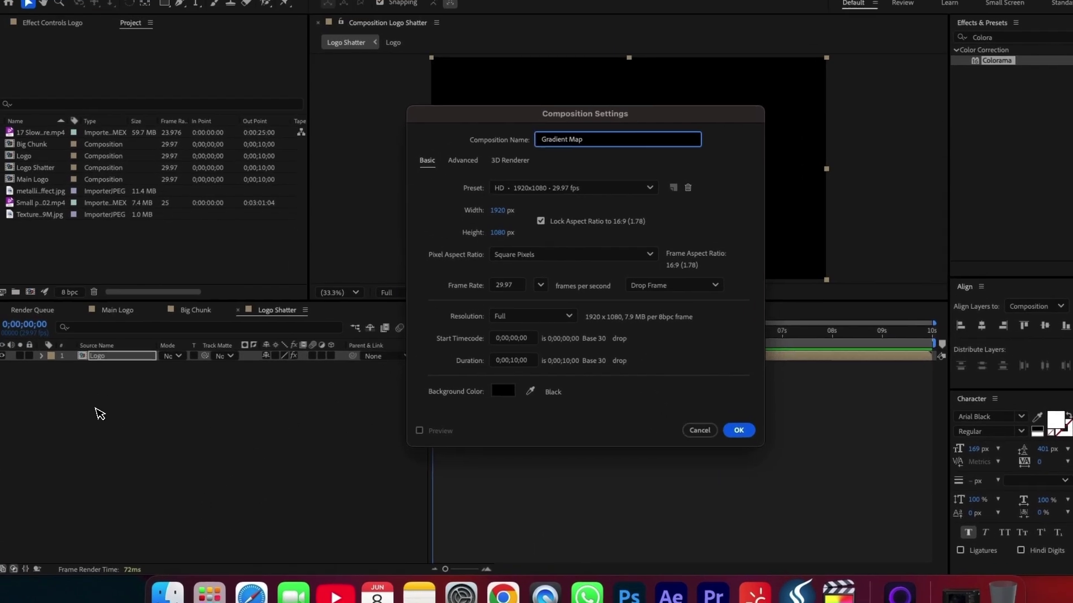
key(Return)
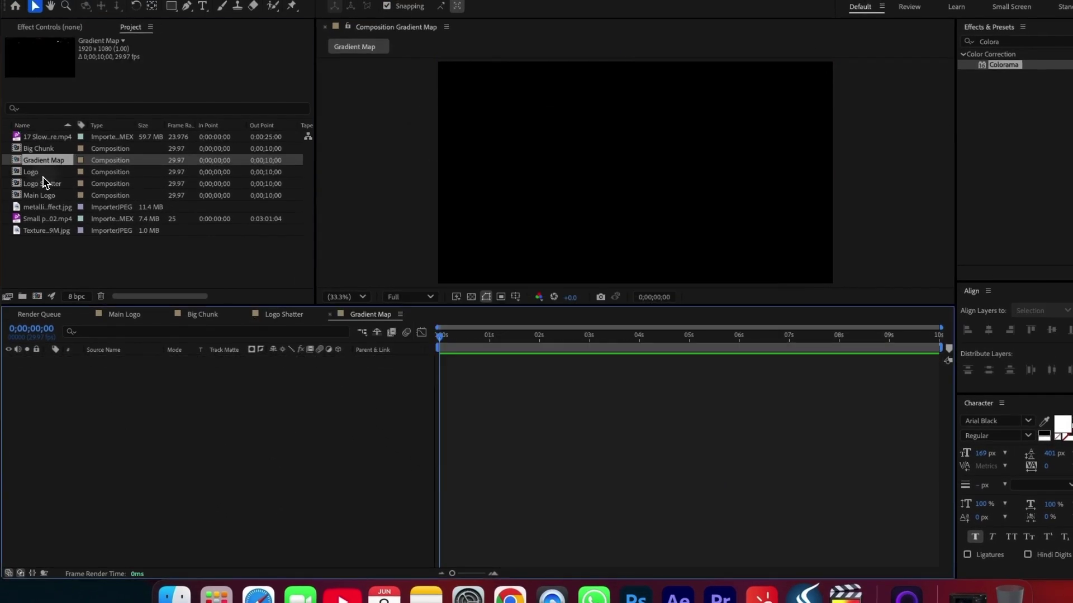
drag(33, 172, 41, 469)
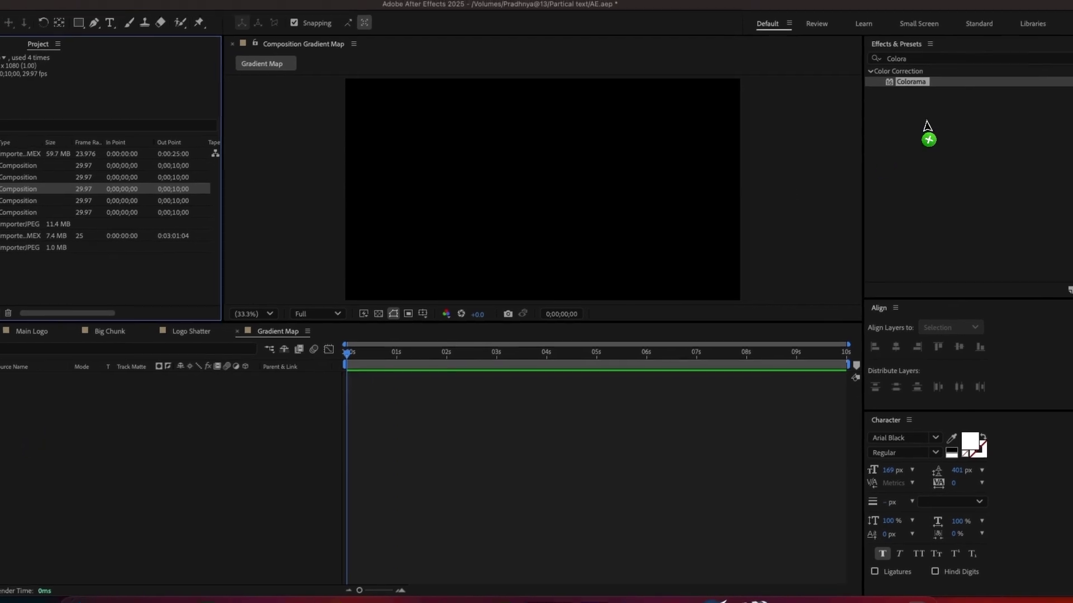
- Find the Simple Choker effect, apply it to the Logo layer in Gradient Map, and set its Choke Matte to -12
click(846, 53)
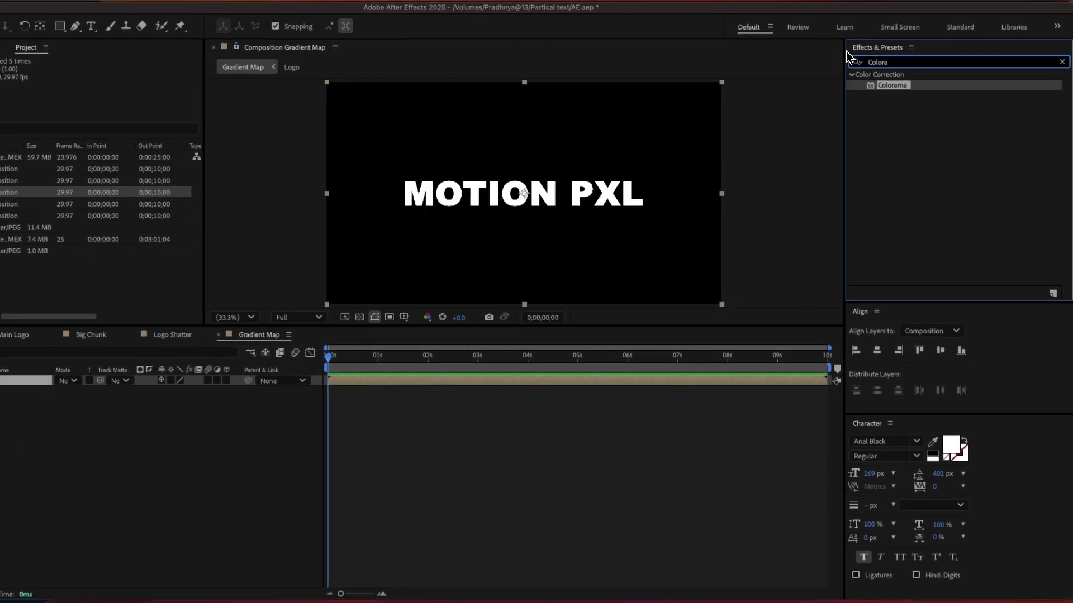
text(Siml)
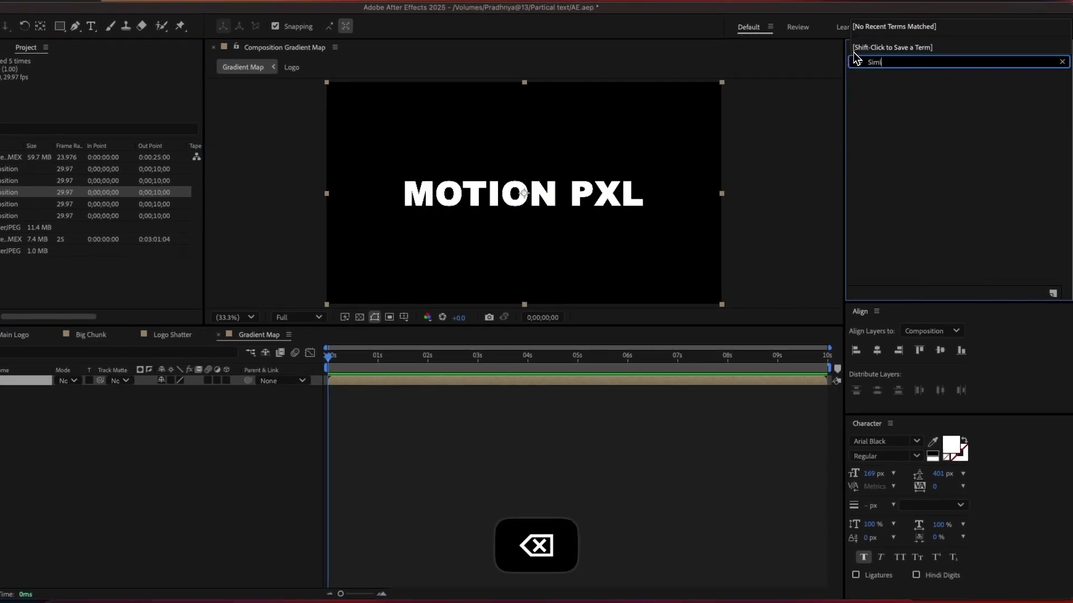
key(BackSpace)
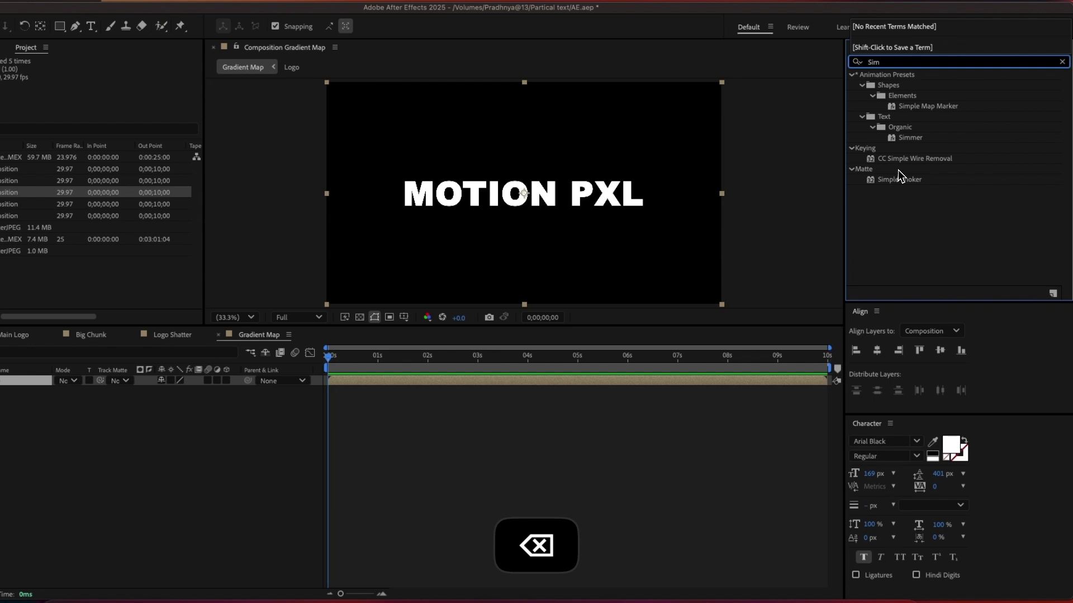
drag(897, 180, 503, 387)
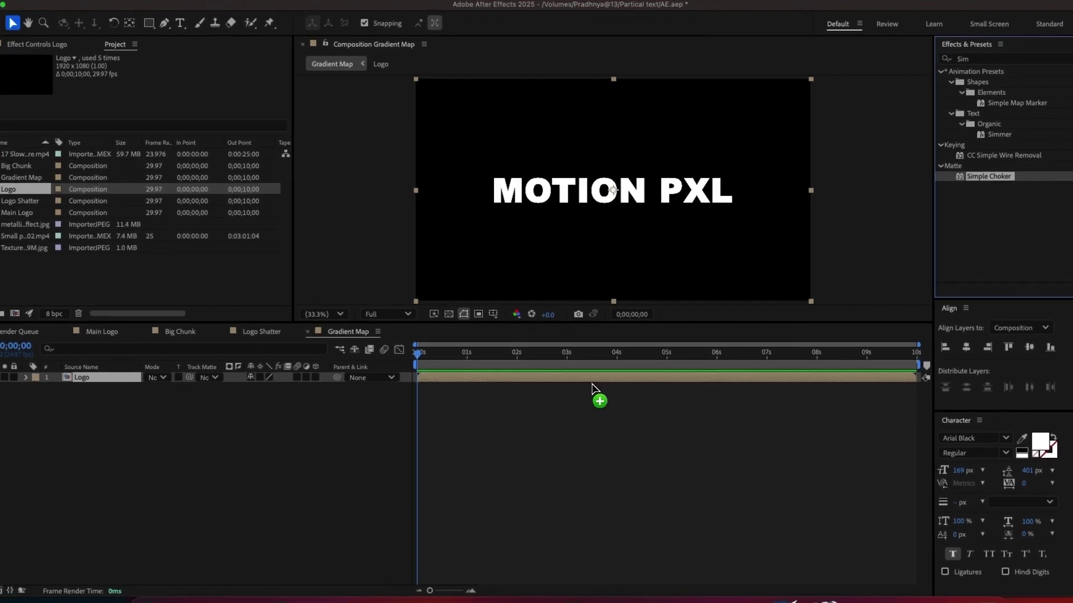
drag(591, 384, 593, 381)
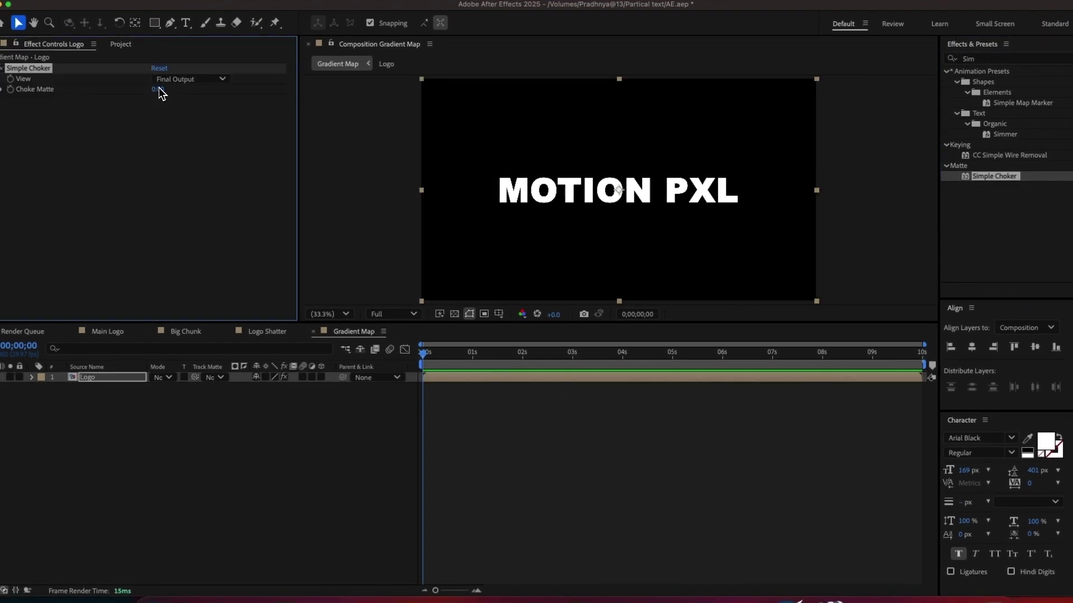
click(159, 90)
text(-12)
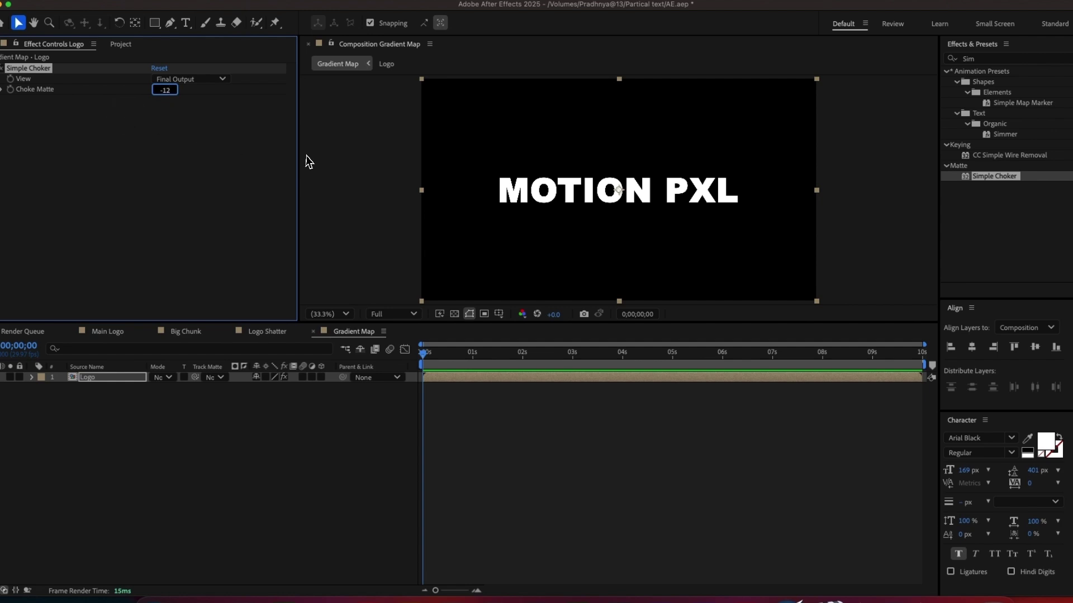
key(Return)
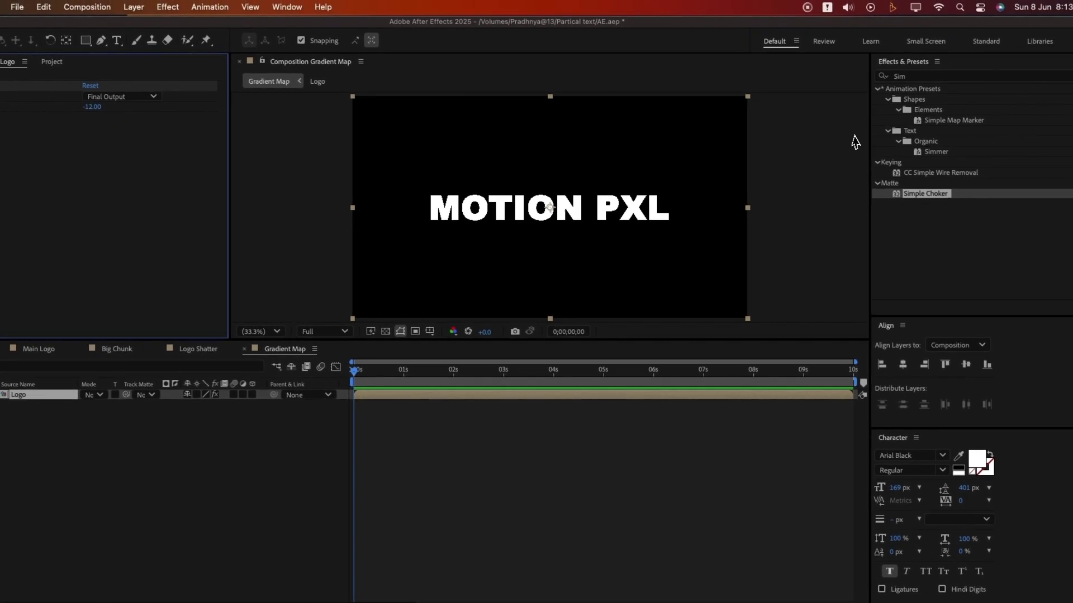
- Find the Gradient Ramp effect and apply it to the Logo layer in Gradient Map
click(873, 74)
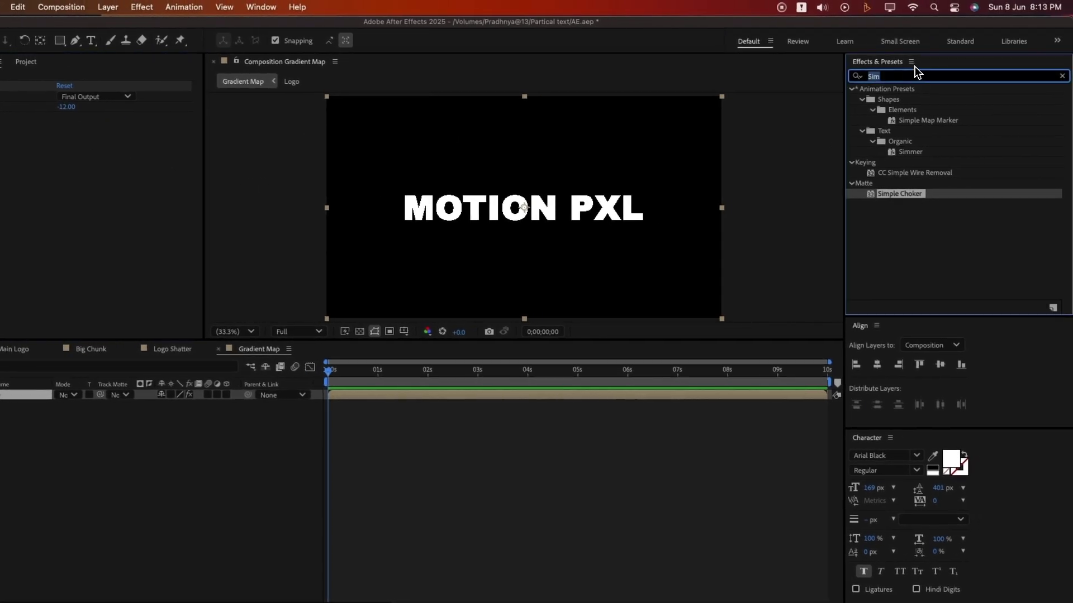
text(Grad)
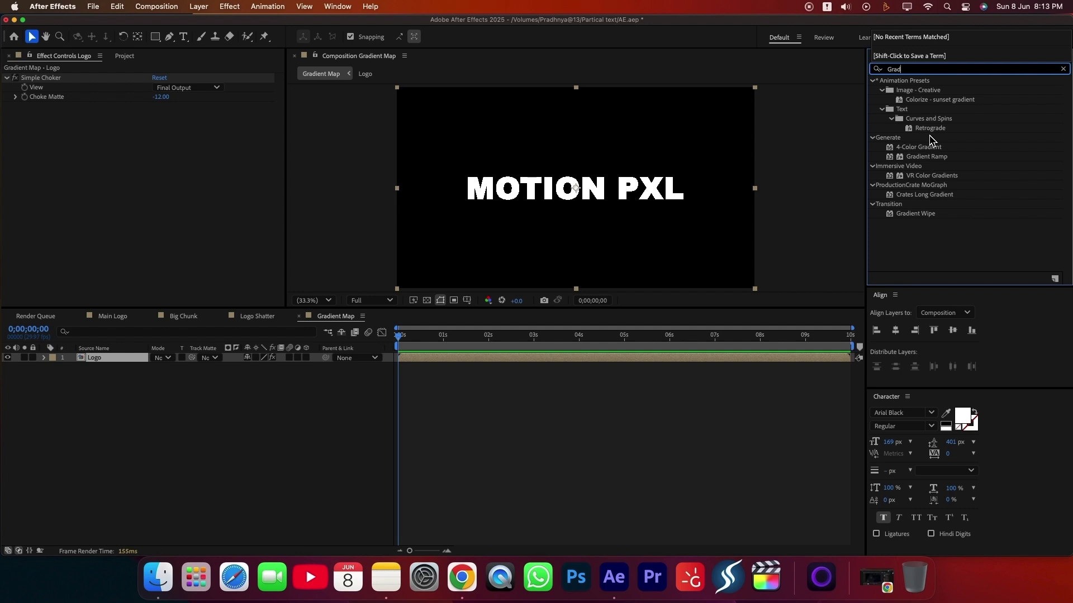
click(911, 157)
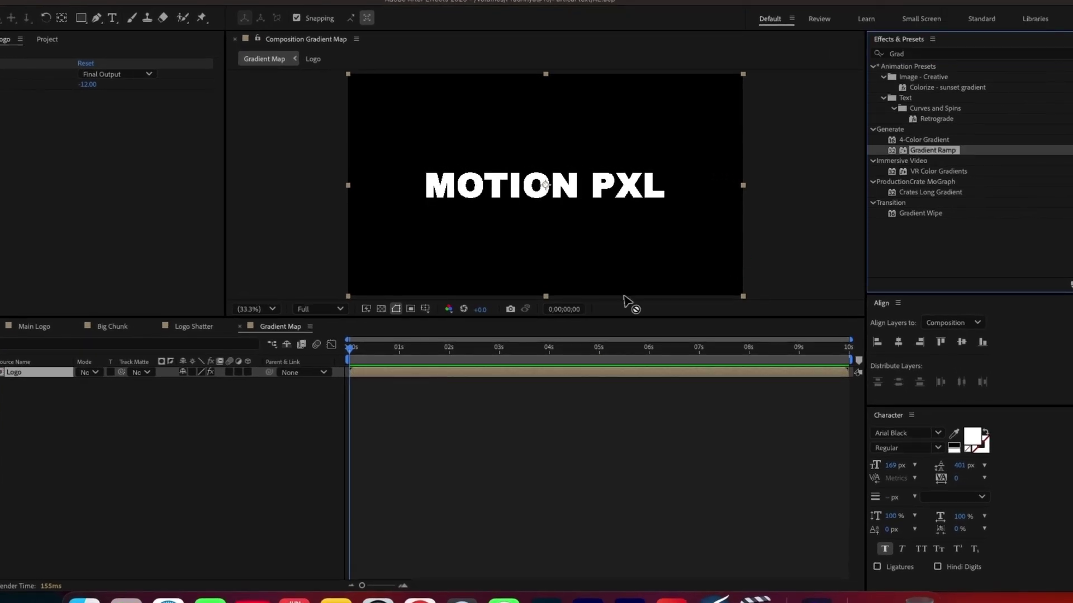
drag(626, 301, 479, 376)
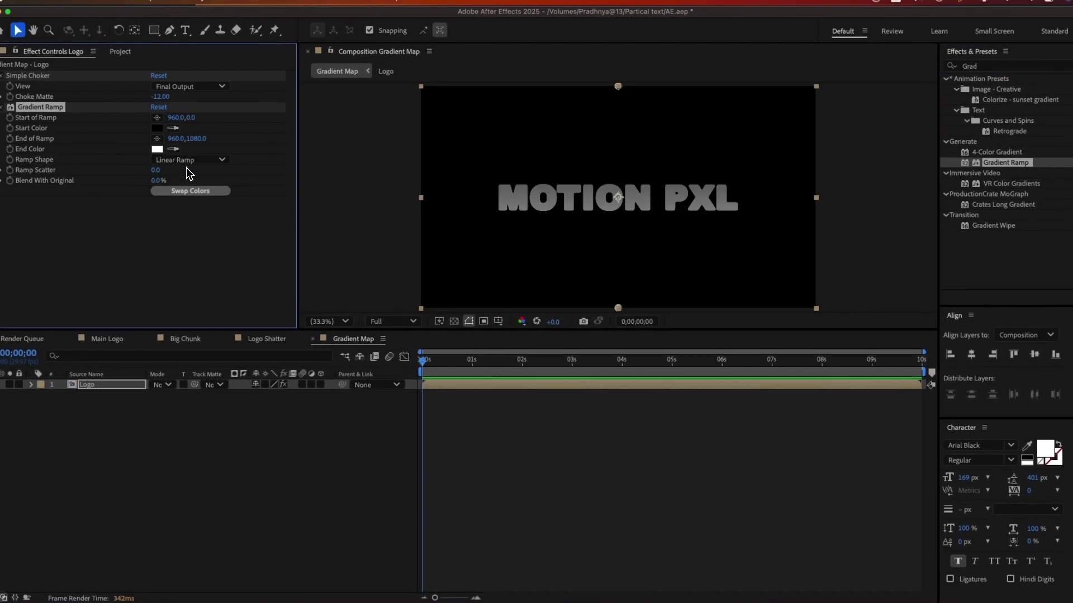
- Configure the Gradient Ramp with swapped colors, a Radial Ramp shape, and the start of the ramp at 960, 405
click(189, 160)
click(192, 173)
click(179, 160)
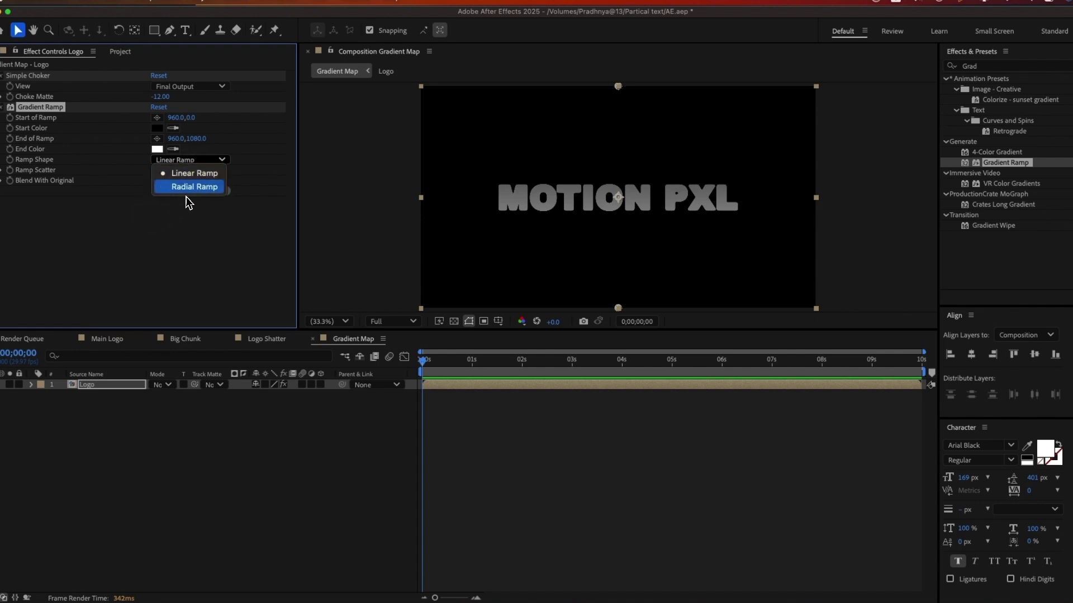
click(195, 199)
click(192, 191)
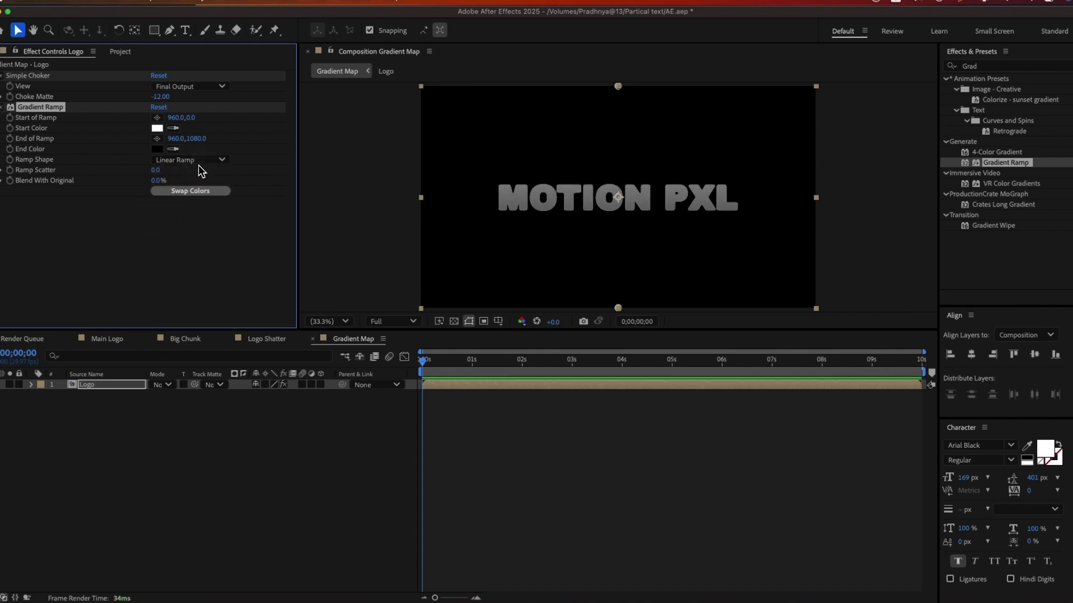
click(190, 159)
click(190, 187)
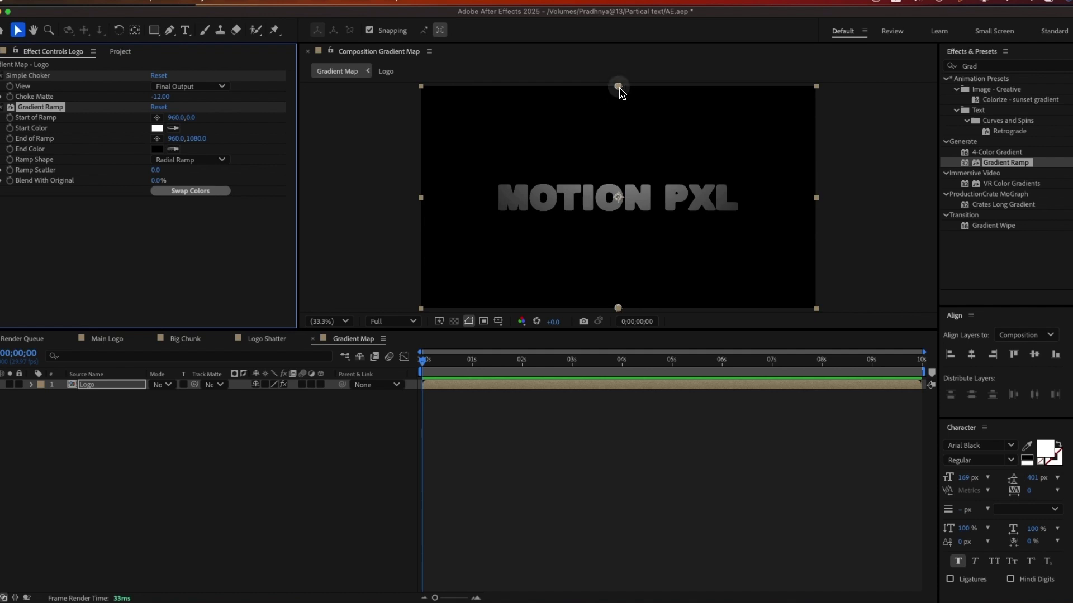
drag(618, 86, 620, 177)
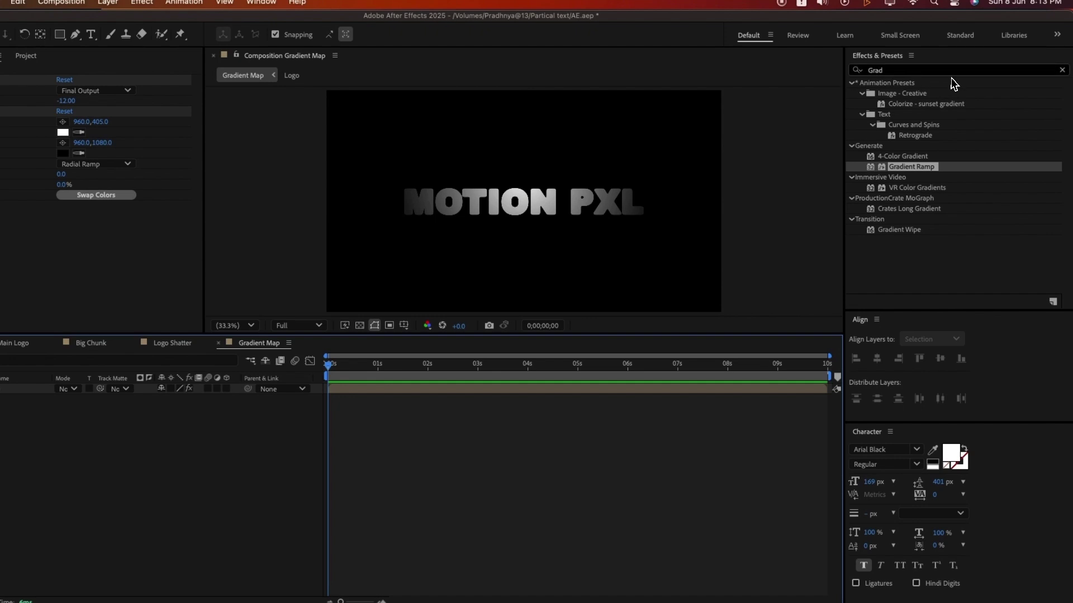
- Find the Fast Box Blur effect, apply it to the Logo layer in Gradient Map, and set its Blur Radius to 7
click(1036, 66)
text(Fast)
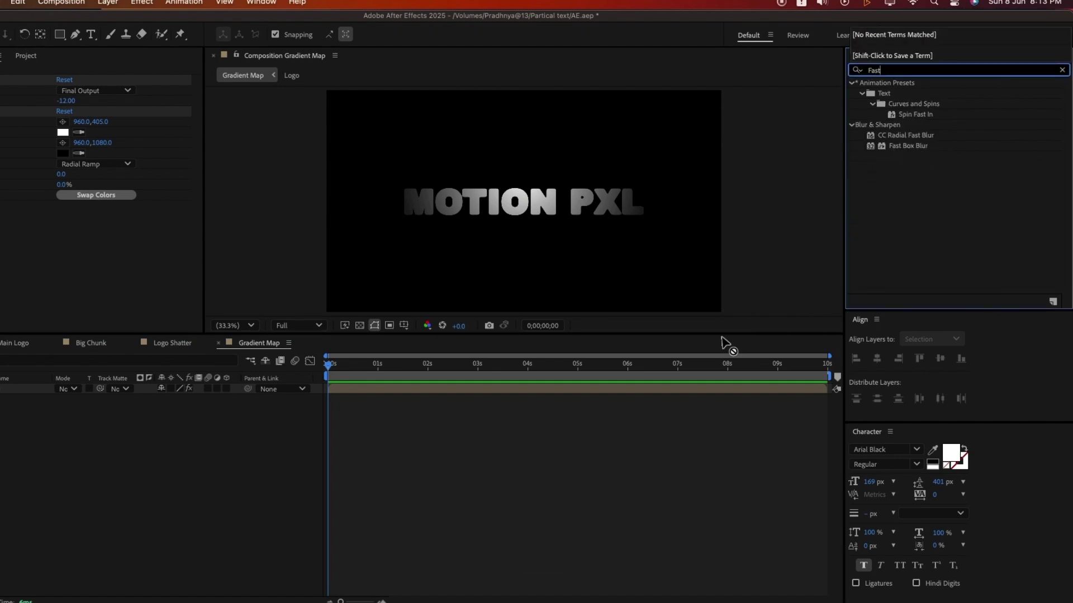
drag(721, 341, 627, 391)
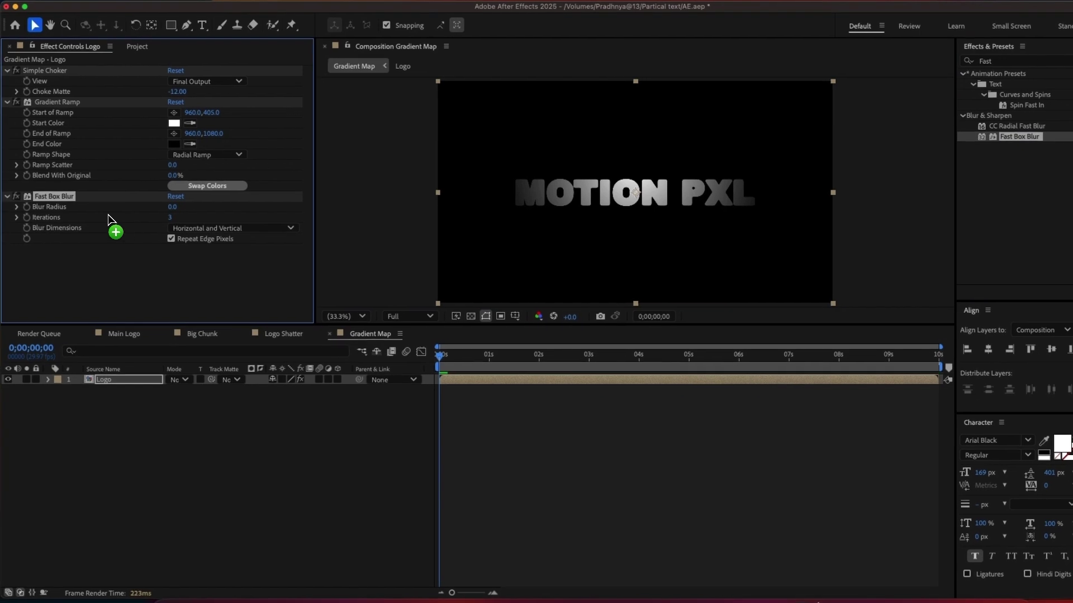
click(174, 208)
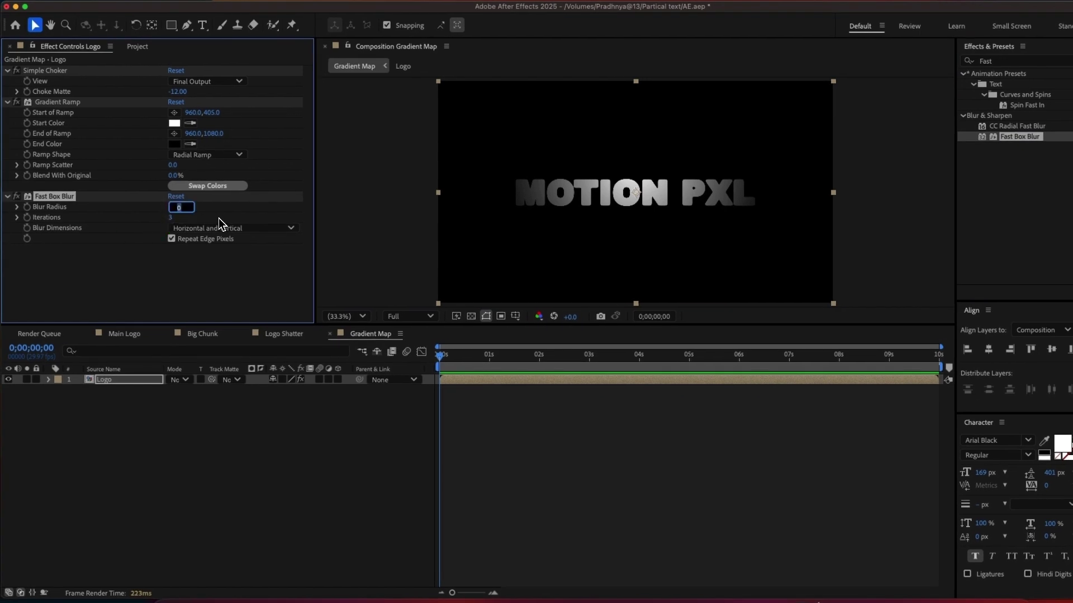
text(7)
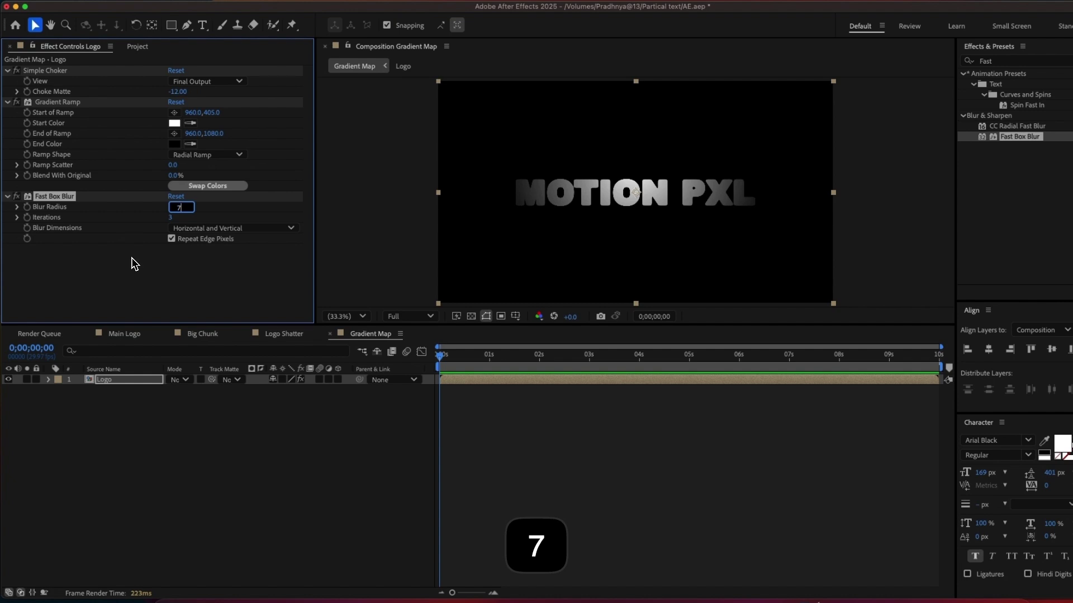
key(Return)
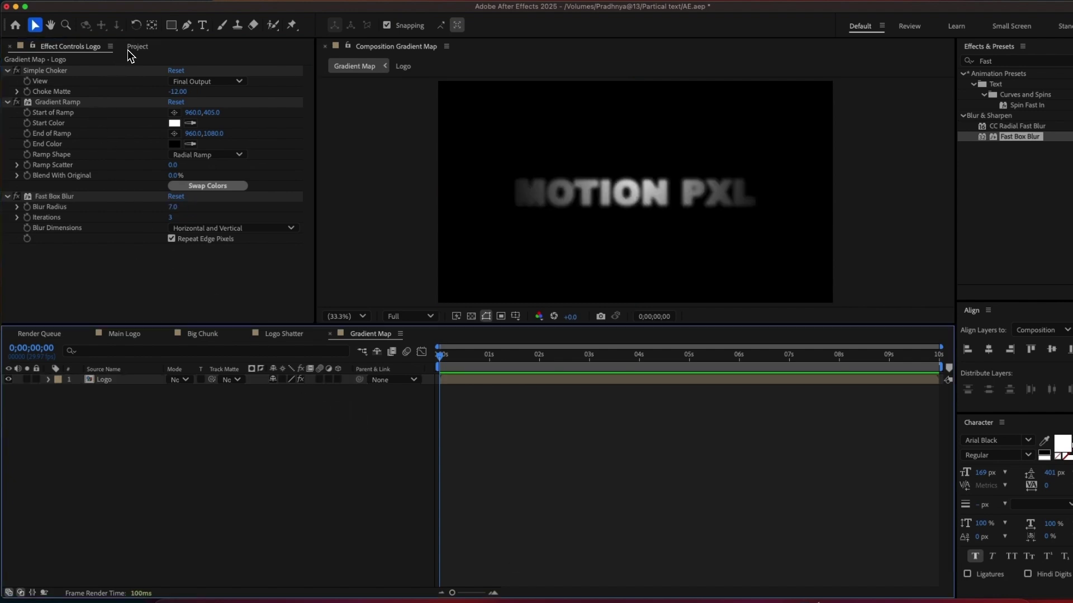
- Create a 1920×1080, 29.97 fps, 10-second composition named Logo Animation
click(137, 46)
click(114, 298)
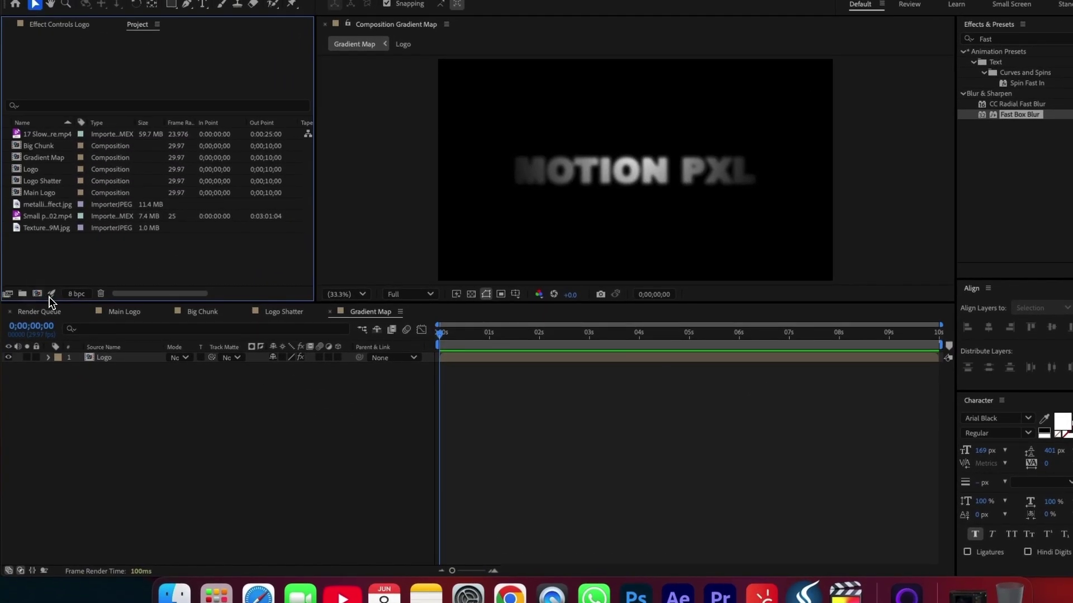
click(37, 293)
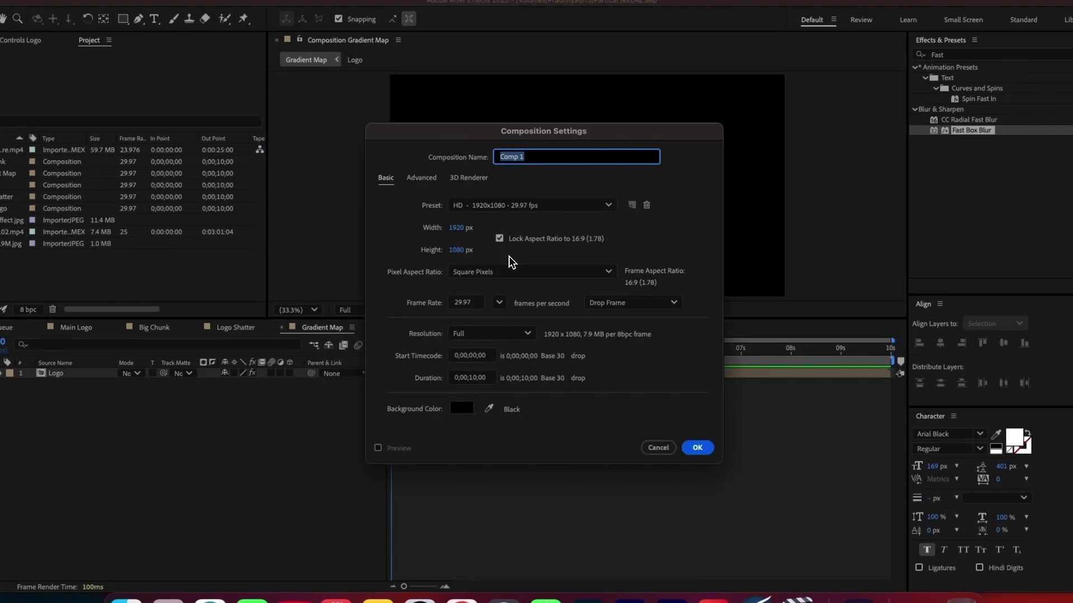
text(Logo)
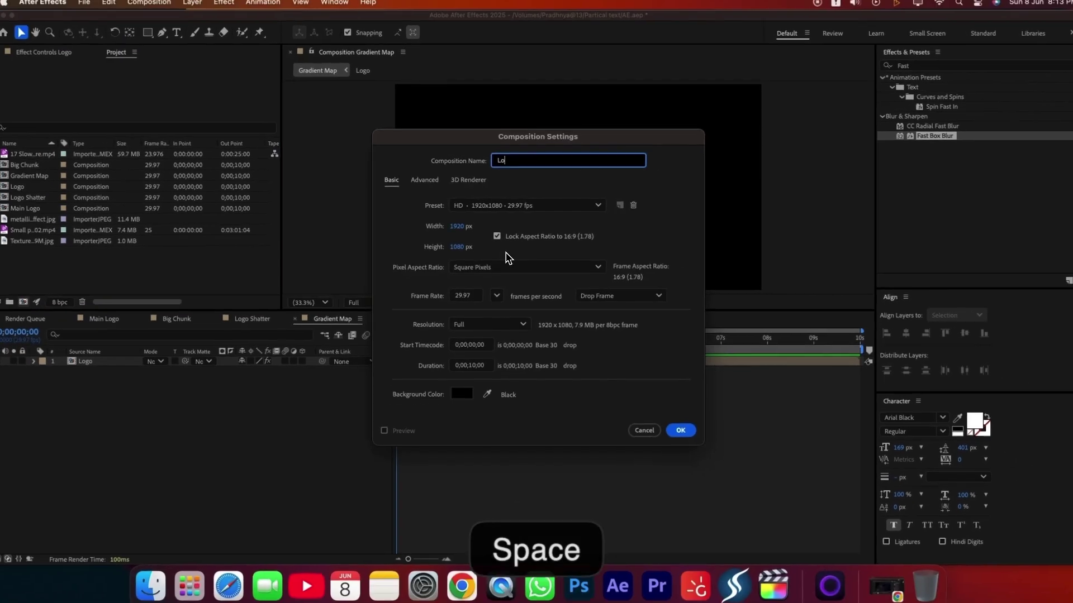
text( Animation)
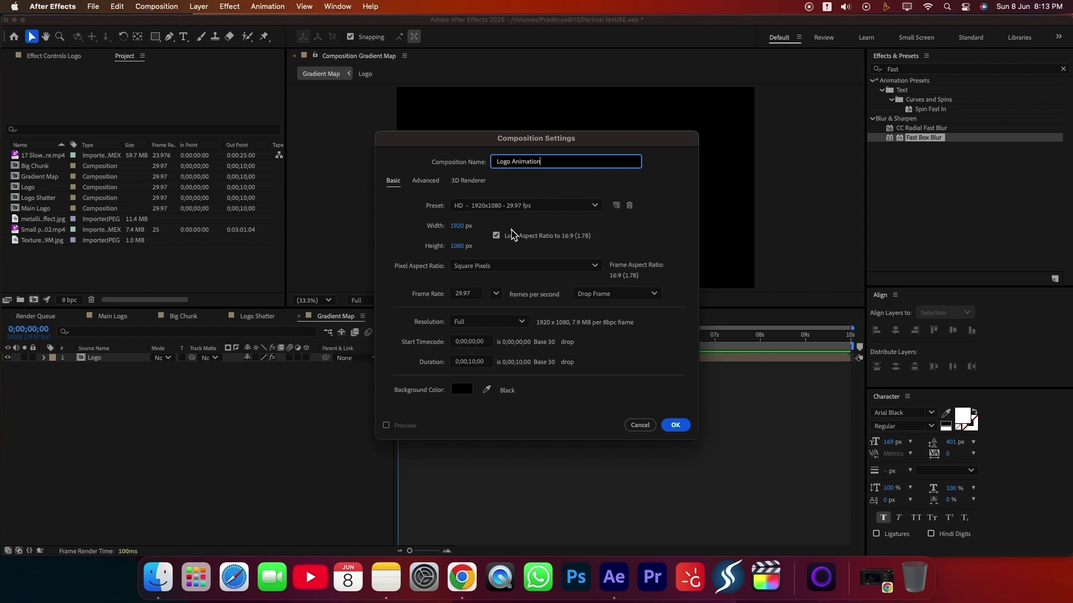
click(675, 425)
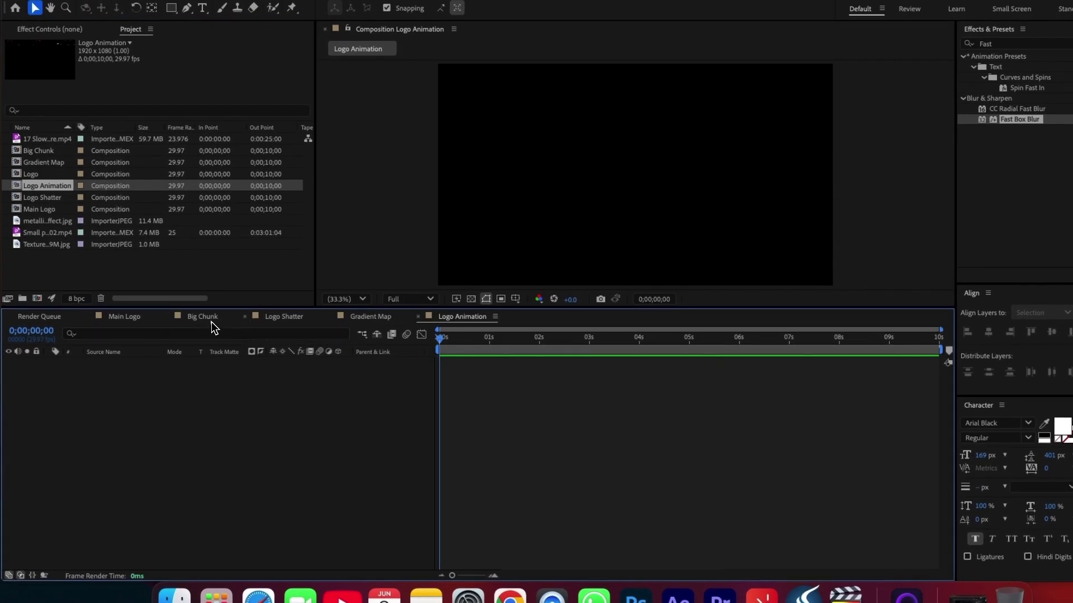
- Close the other open composition timelines and add the Main Logo composition to Logo Animation
click(167, 317)
click(167, 317)
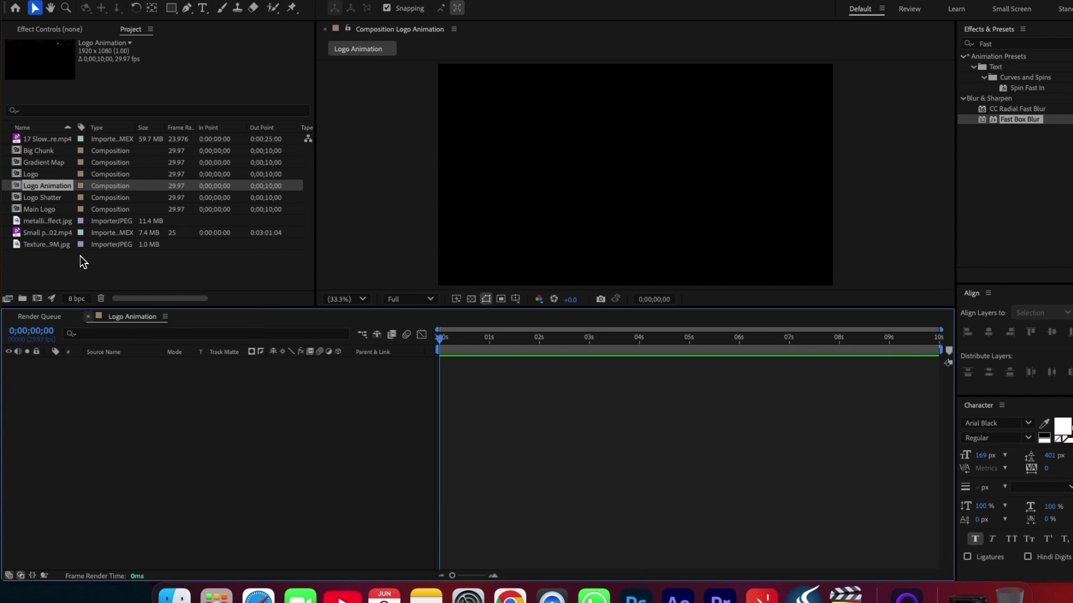
key(Up)
key(Up)
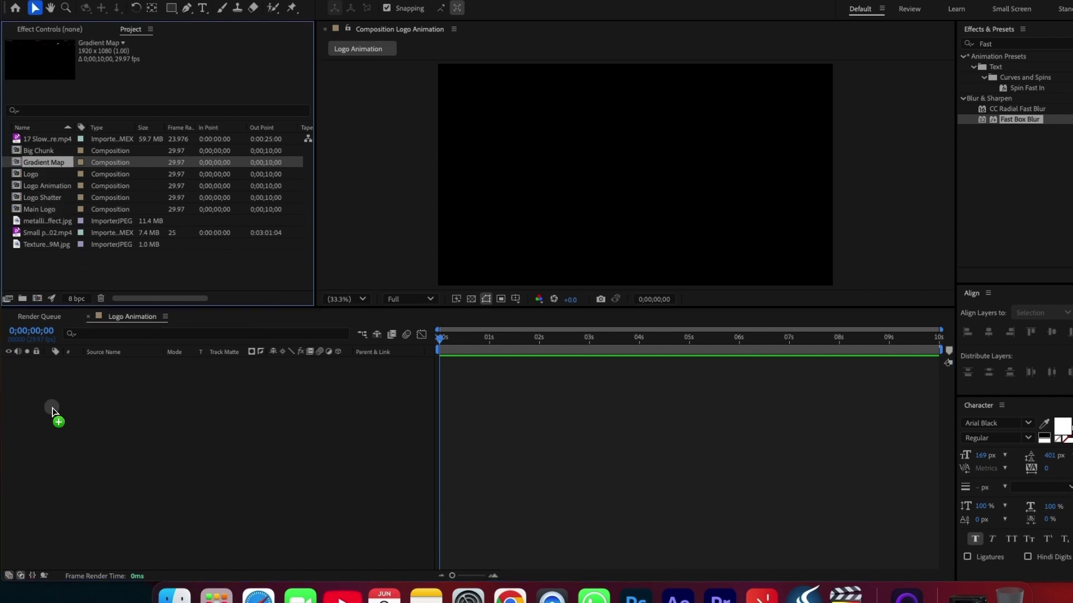
key(Down)
key(Down)
key(Down)
key(Down)
key(super+slash)
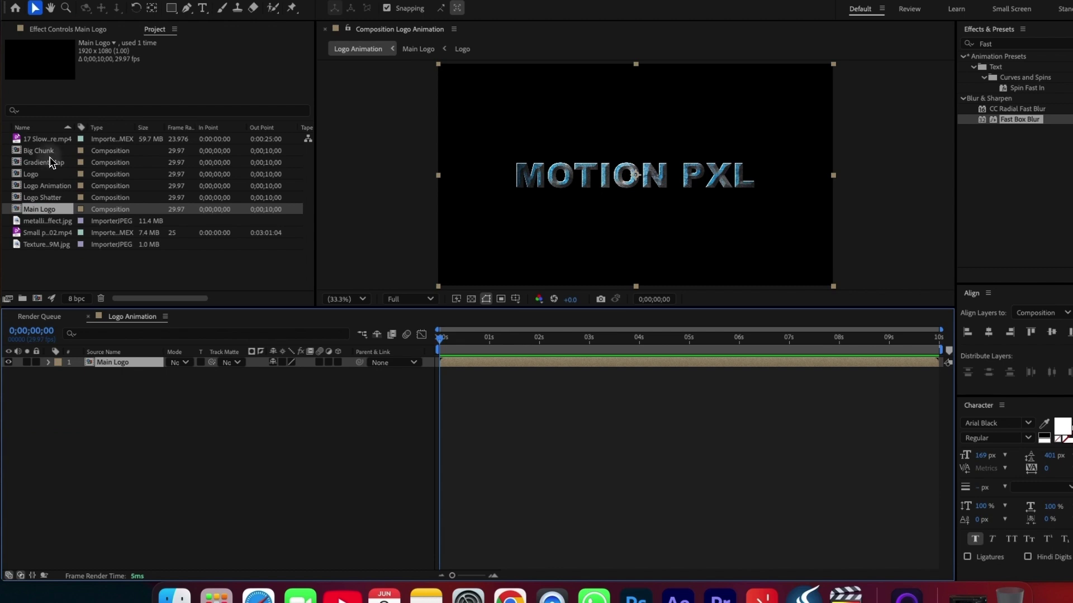
- Add the Big Chunk, Gradient Map and Logo Shatter compositions below Main Logo in Logo Animation and hide these three layers
key(Up)
key(Up)
key(Up)
key(Up)
key(Up)
key(shift+Down)
super+click(59, 198)
drag(59, 197, 66, 416)
click(161, 419)
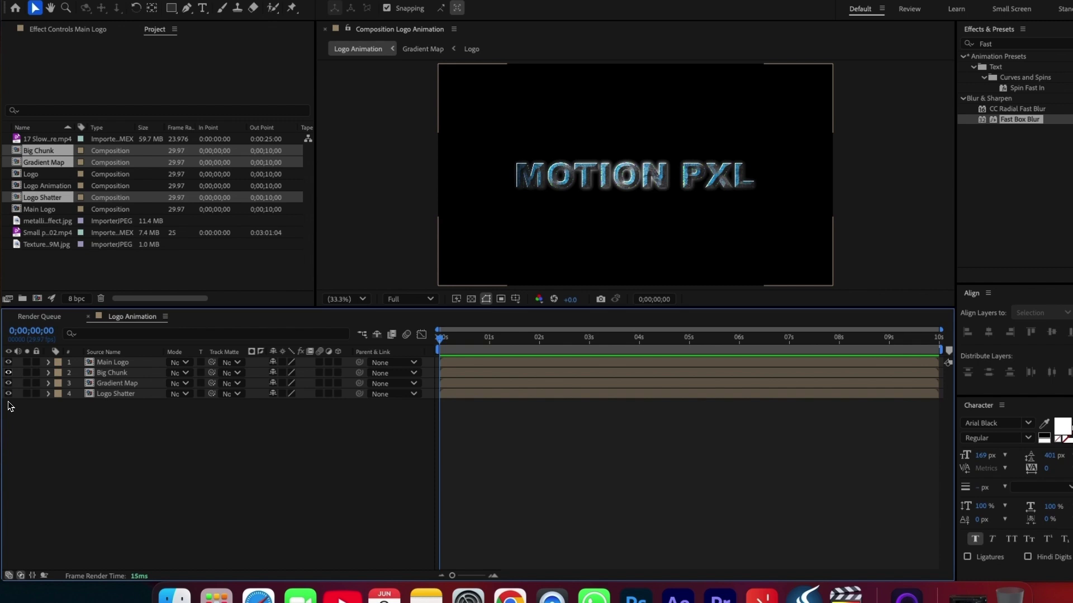
- Find the Shatter effect and apply it to the Main Logo layer in Logo Animation
click(114, 362)
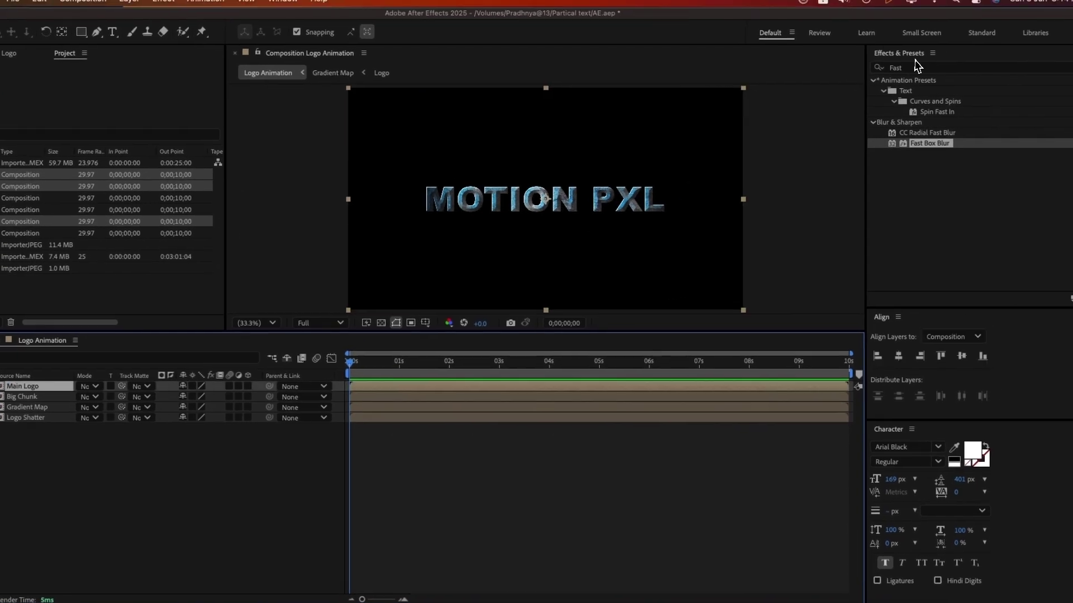
click(870, 73)
key(shift+h)
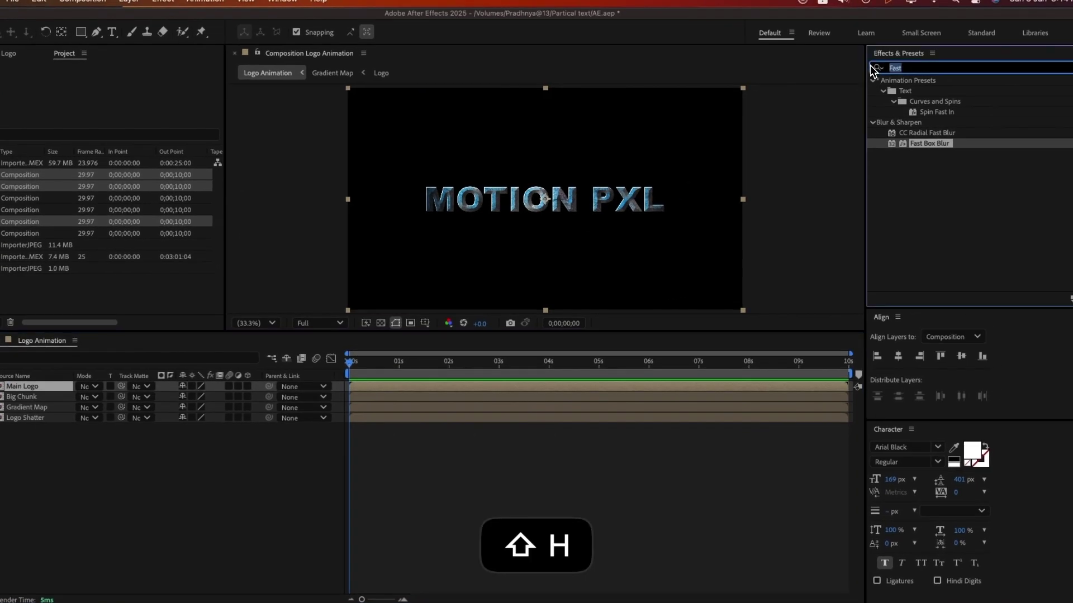
text(SHat)
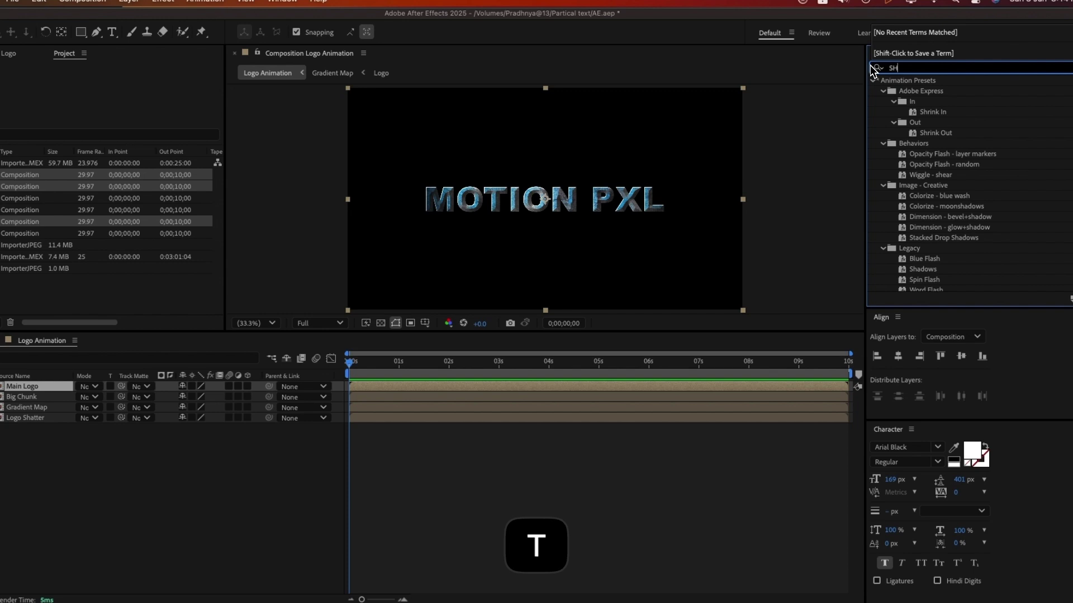
text(t)
click(919, 99)
drag(908, 90, 546, 386)
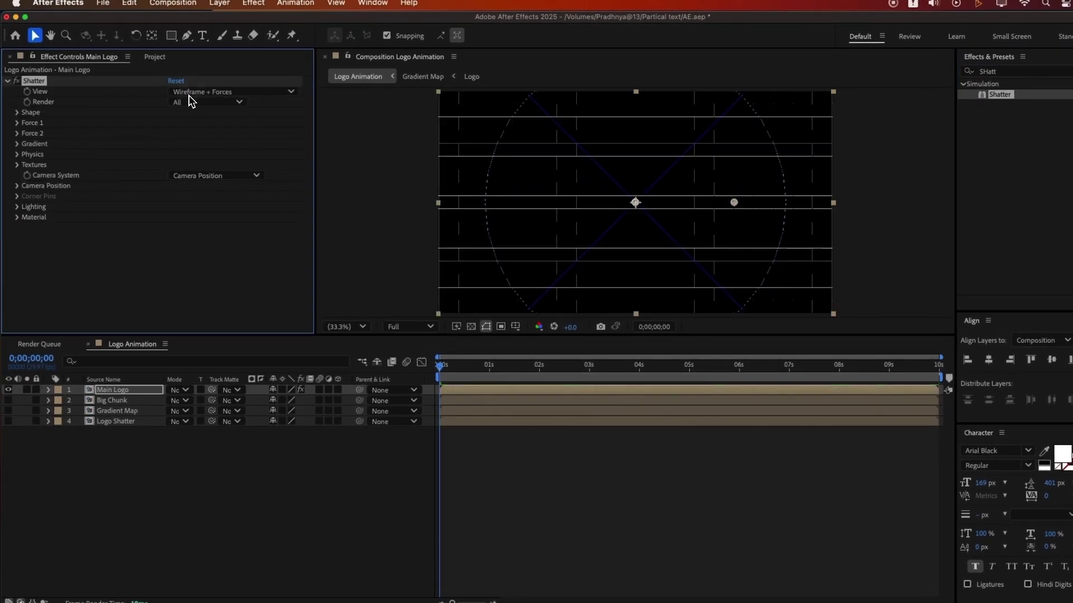
- Set the Shatter effect's view to Rendered and expand its Shape settings
click(190, 94)
click(201, 106)
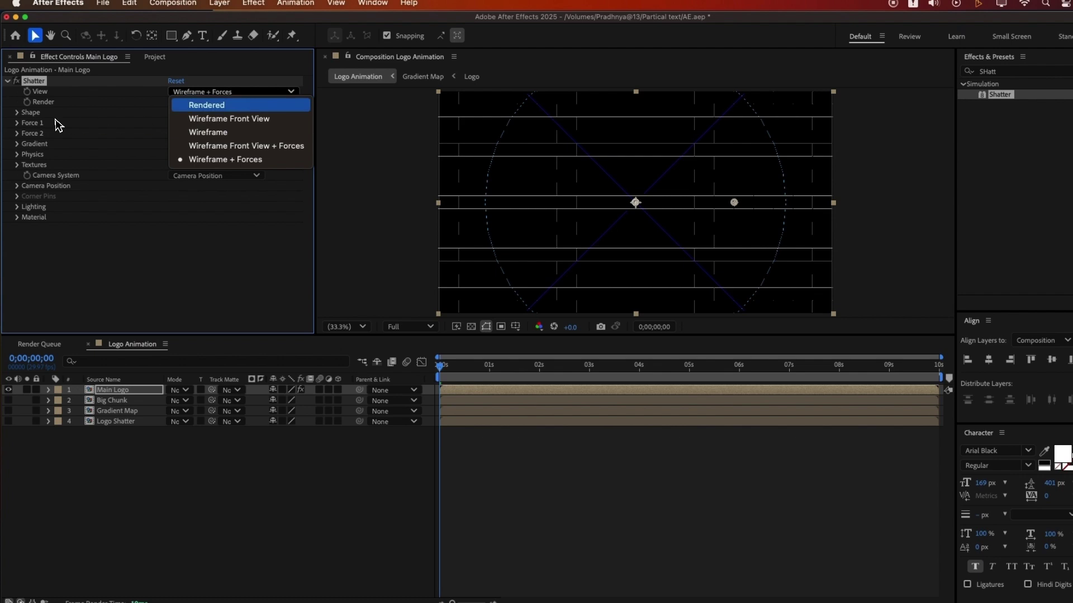
click(17, 112)
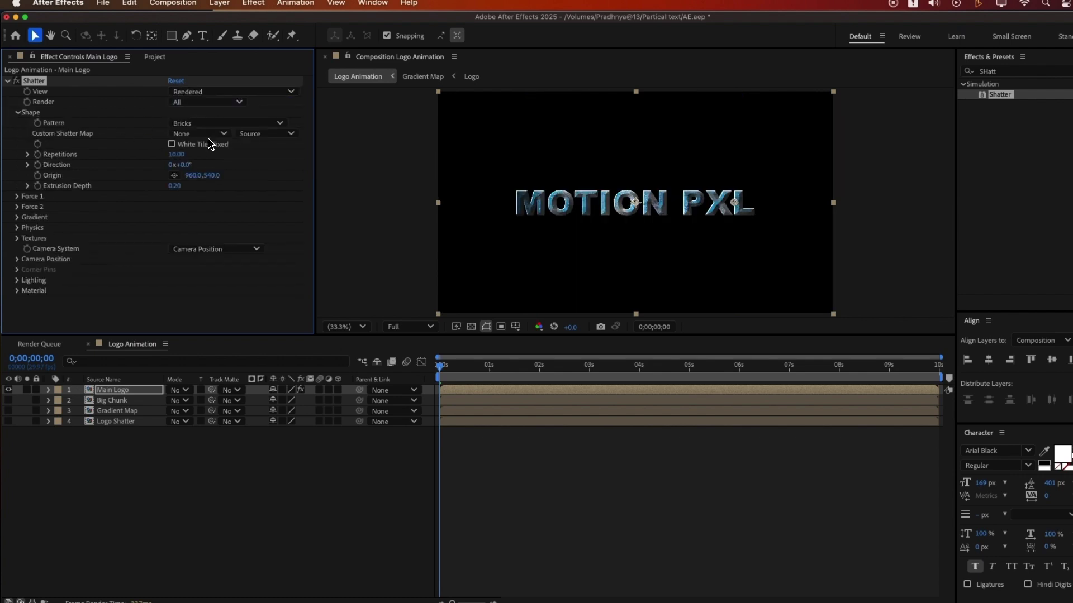
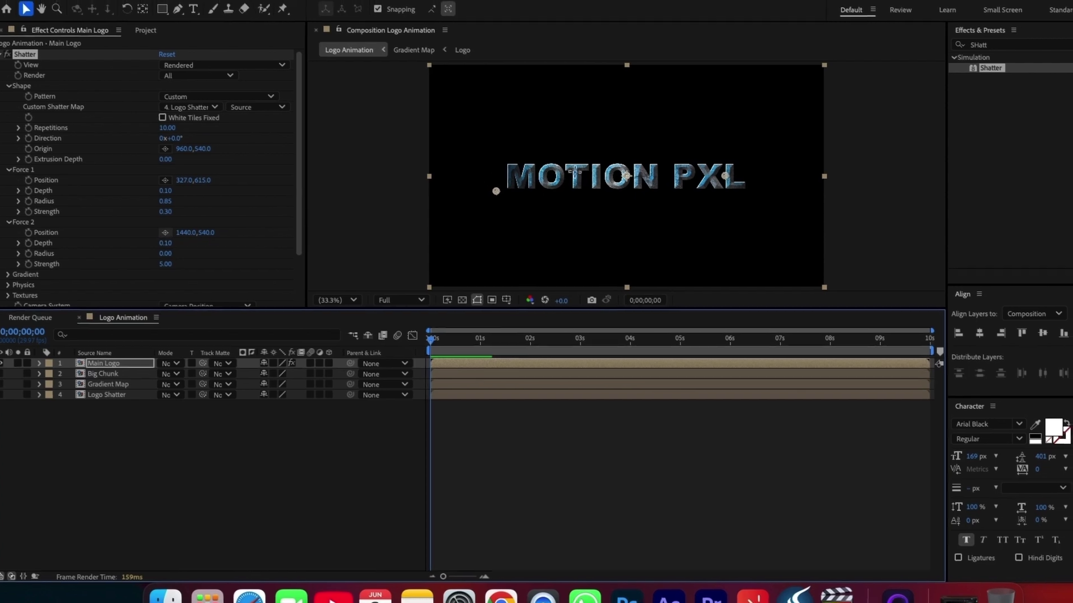
- Place Shatter's Force 2 point just above the logo's centre at about 957, 471, with radius 0.29 and strength 0.60
click(169, 228)
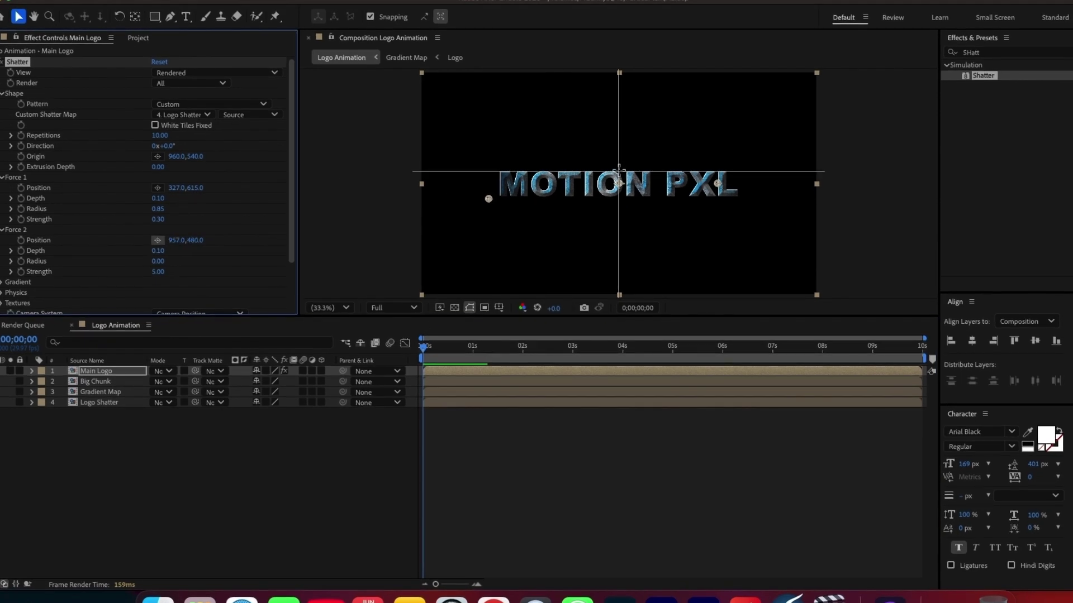
drag(619, 170, 617, 169)
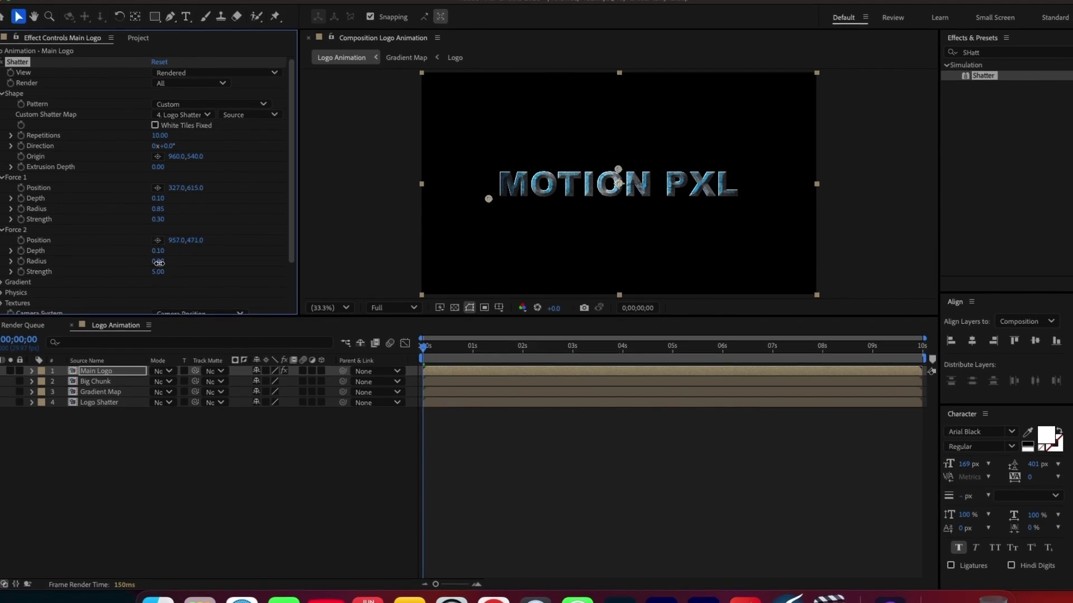
text(0.)
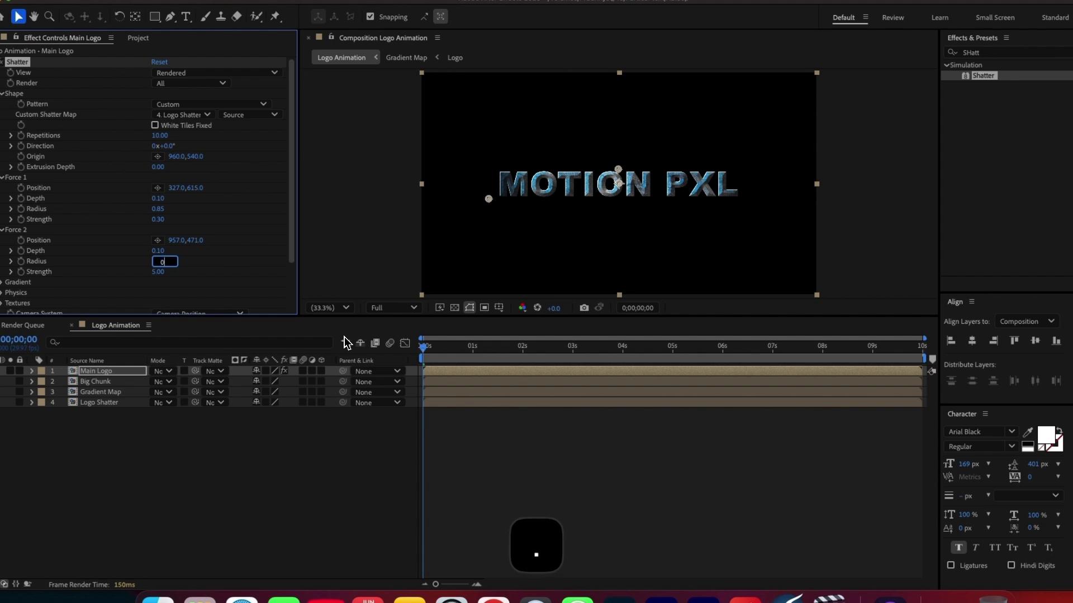
text(29)
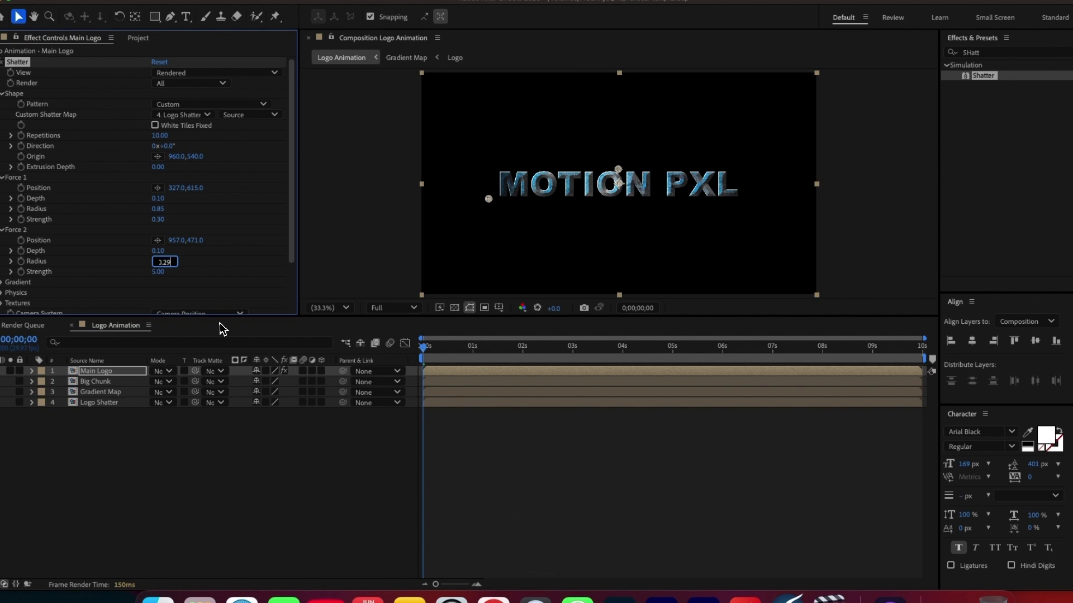
key(Tab)
text(0)
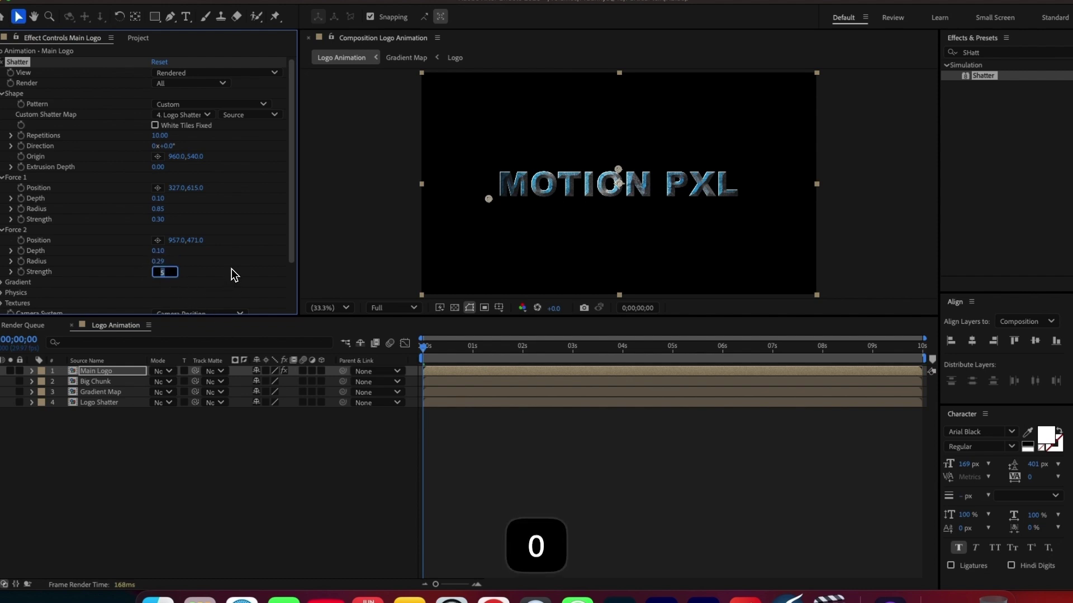
text(.)
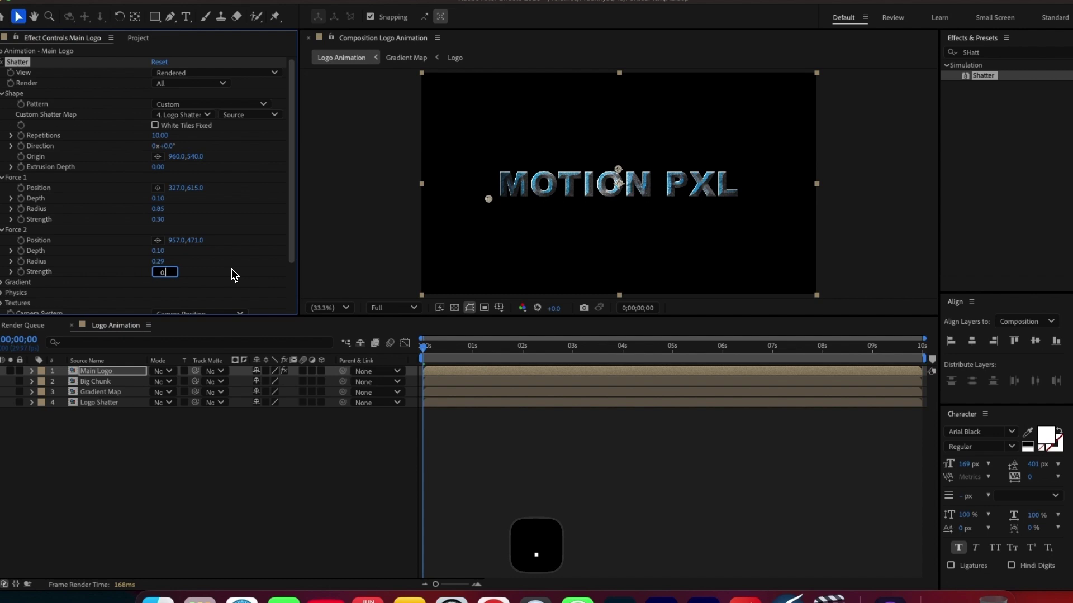
text(60)
key(Return)
- Assign the Gradient Map layer as the Shatter effect's gradient layer
scroll(235, 270, down, 2)
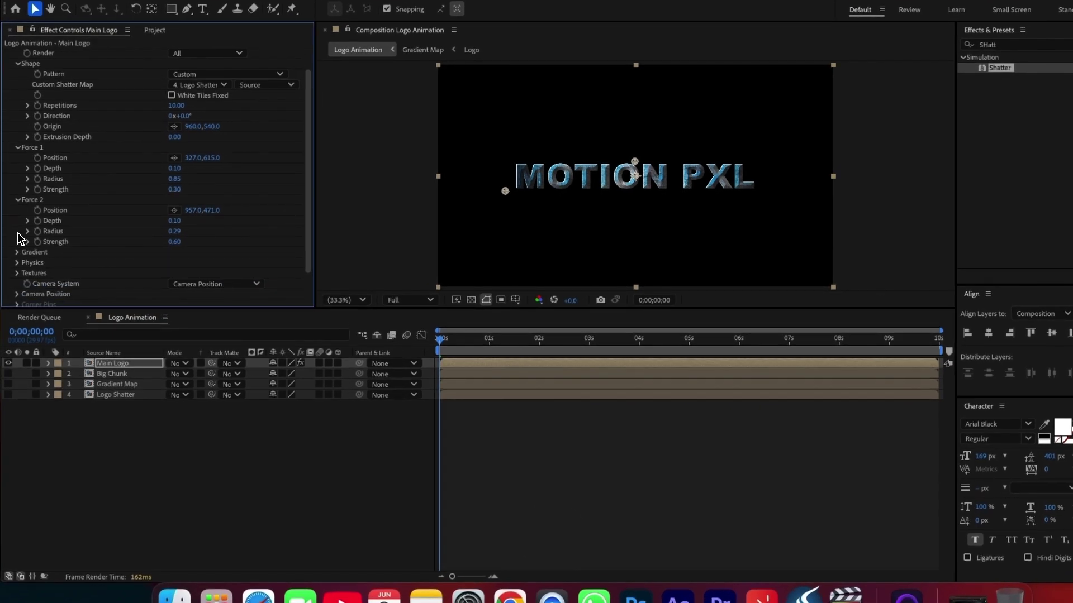
scroll(43, 240, down, 1)
click(195, 251)
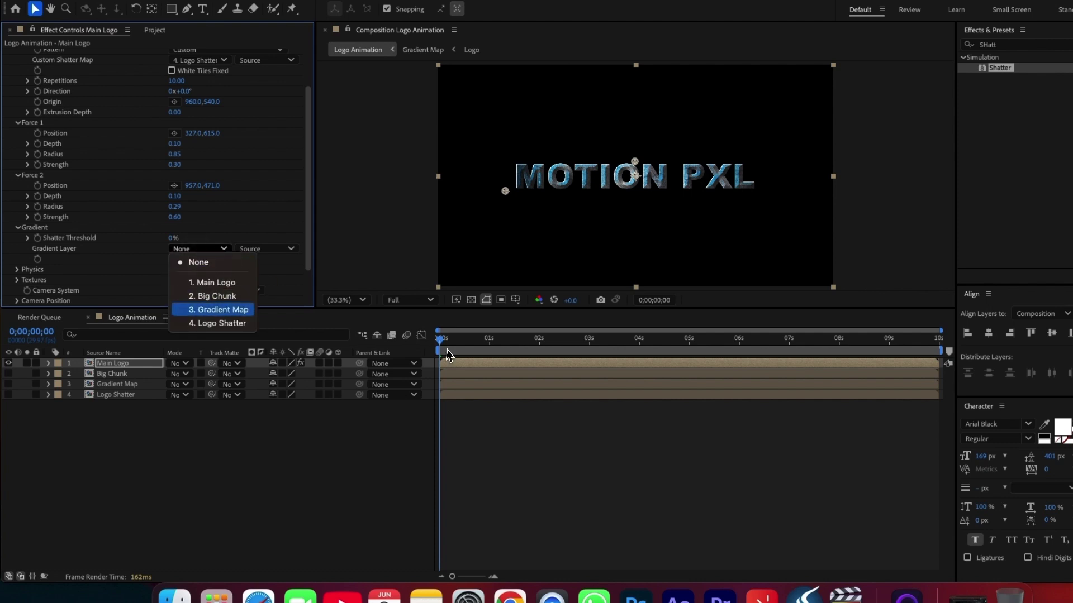
key(Return)
- Keyframe the Shatter Threshold from 0% at 0;00;02;15 to 100% at 0;00;06;16 and preview the animation
click(552, 346)
drag(567, 346, 563, 347)
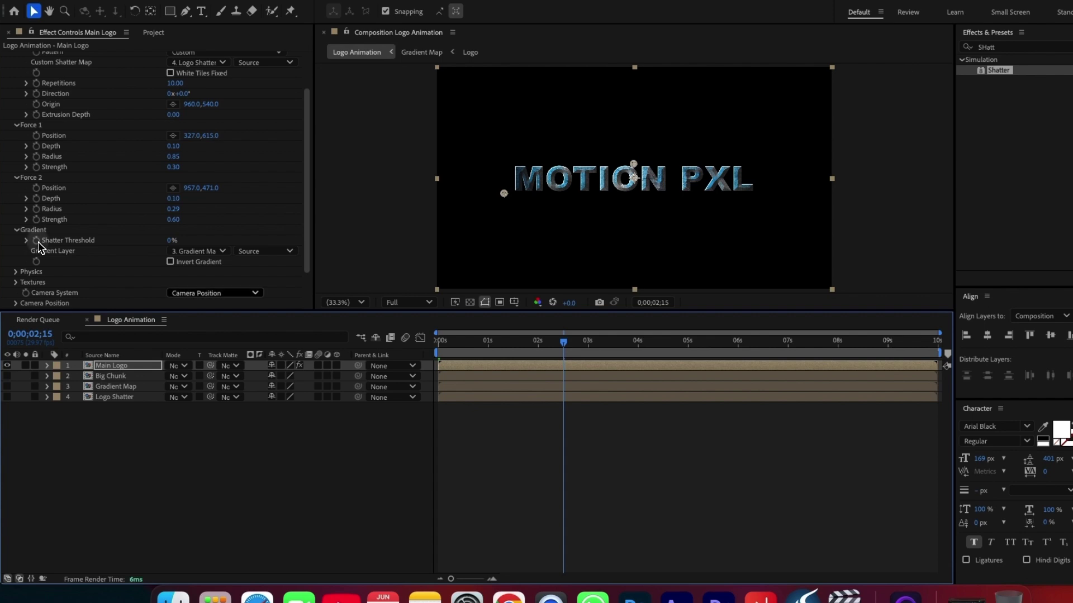
click(727, 340)
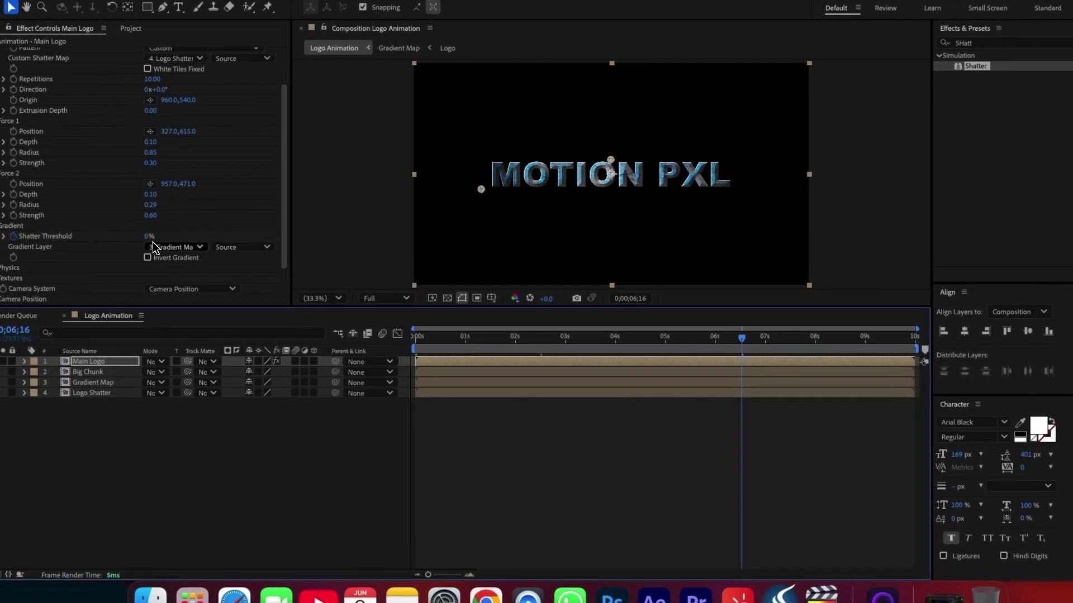
drag(174, 239, 217, 243)
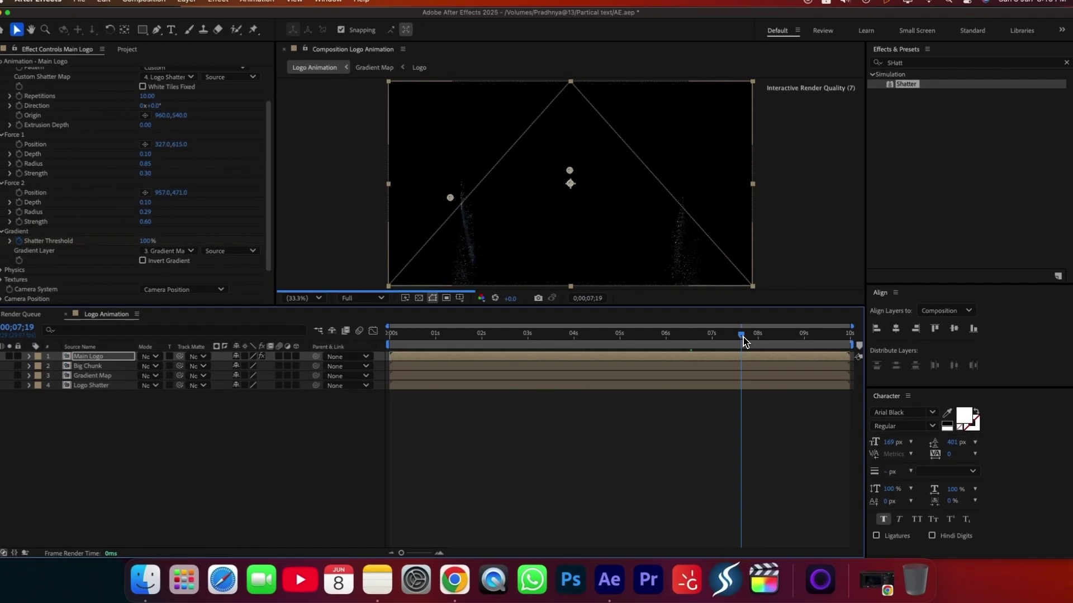
drag(743, 341, 497, 360)
key(space)
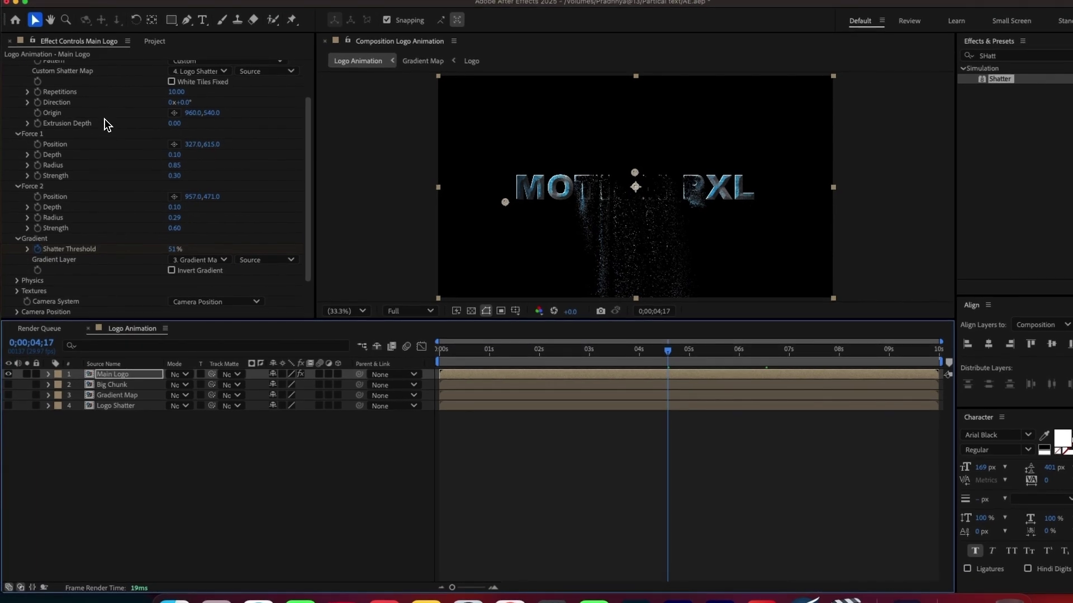
- Duplicate the Main Logo layer and set the top copy's custom shatter map to Big Chunk
scroll(19, 78, up, 3)
click(7, 65)
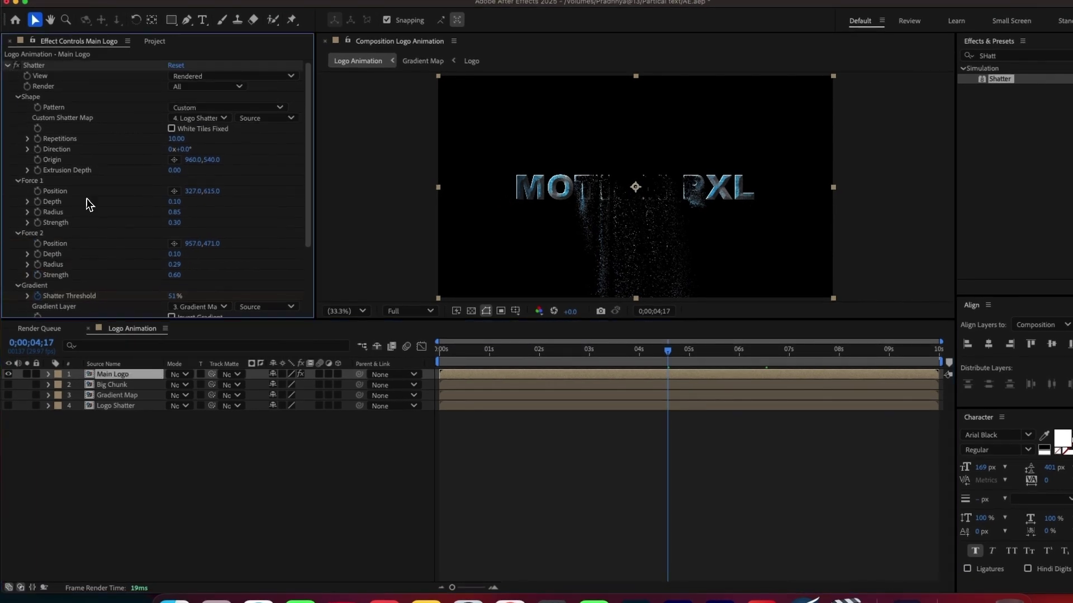
click(115, 375)
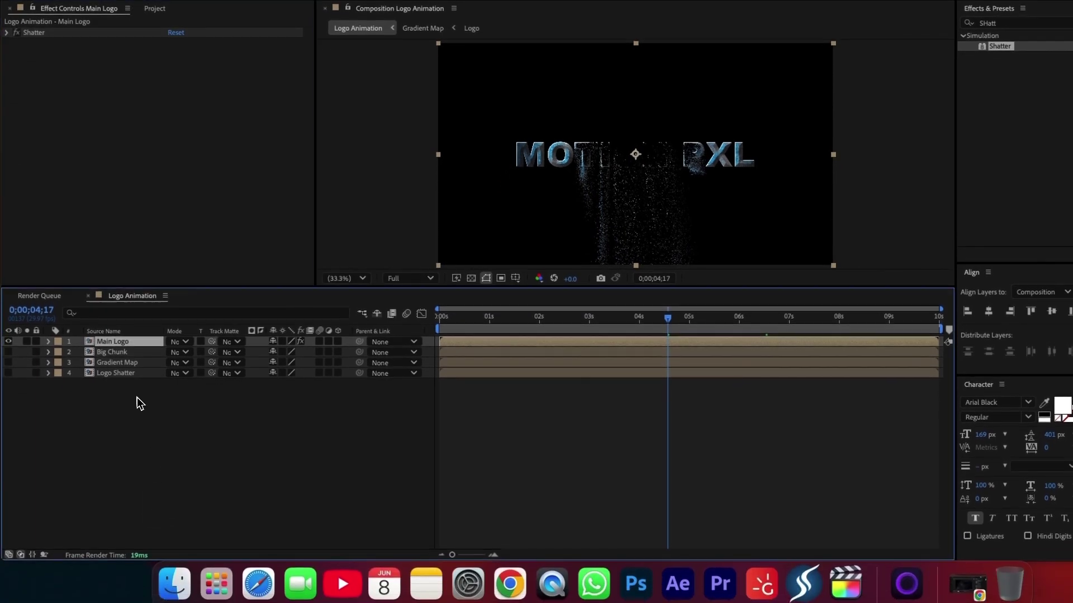
click(140, 403)
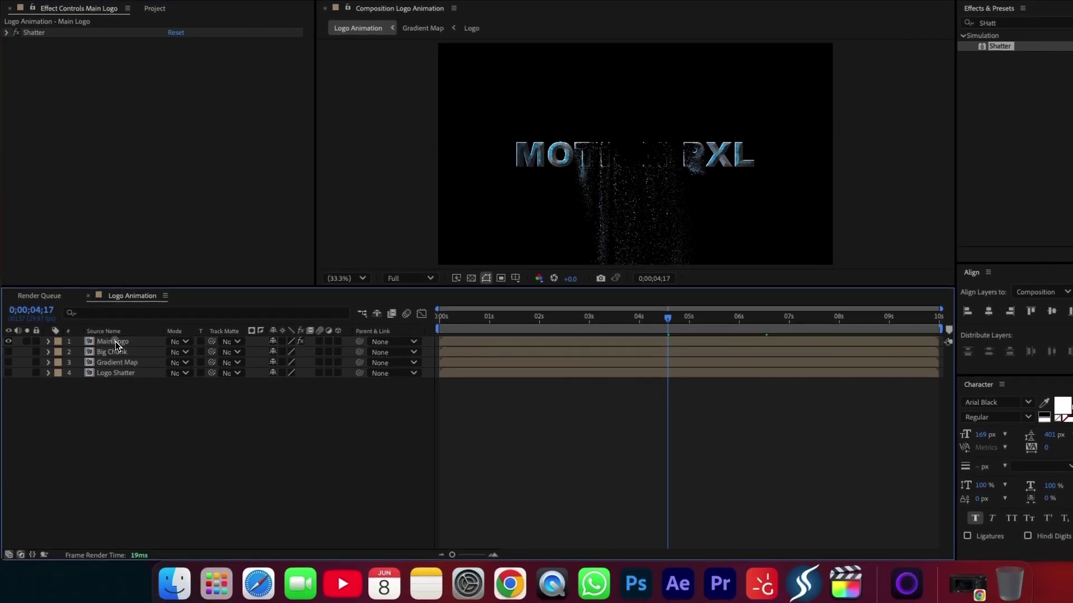
click(119, 341)
key(super+d)
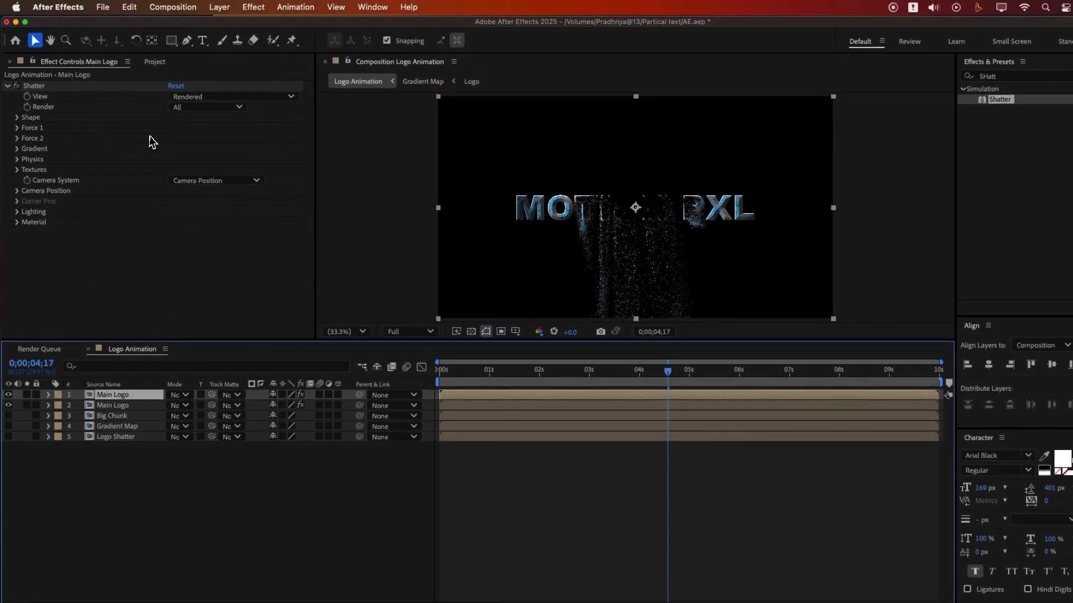
click(210, 145)
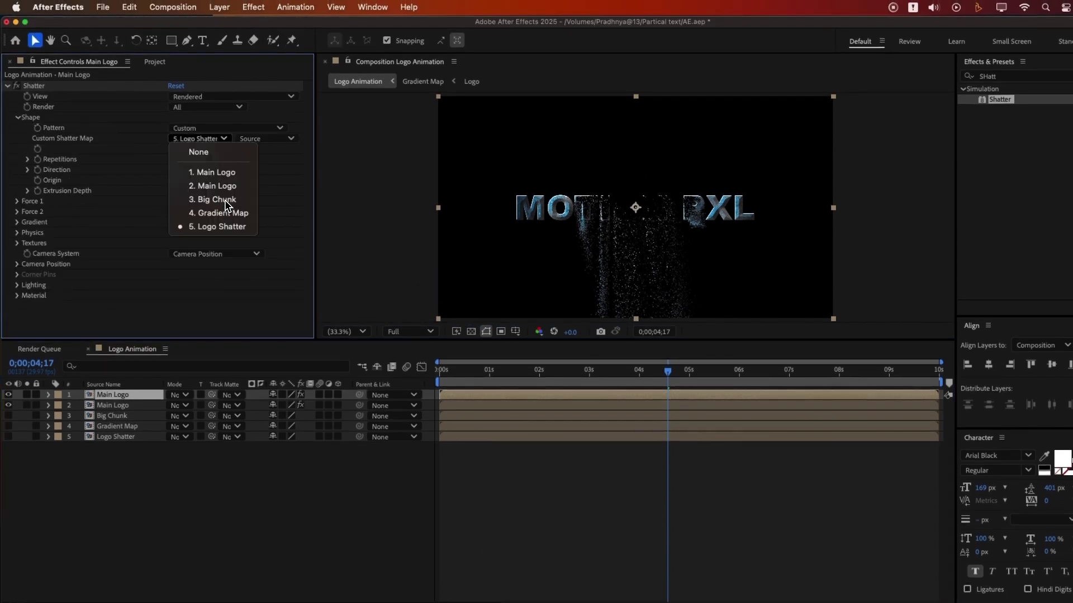
click(226, 200)
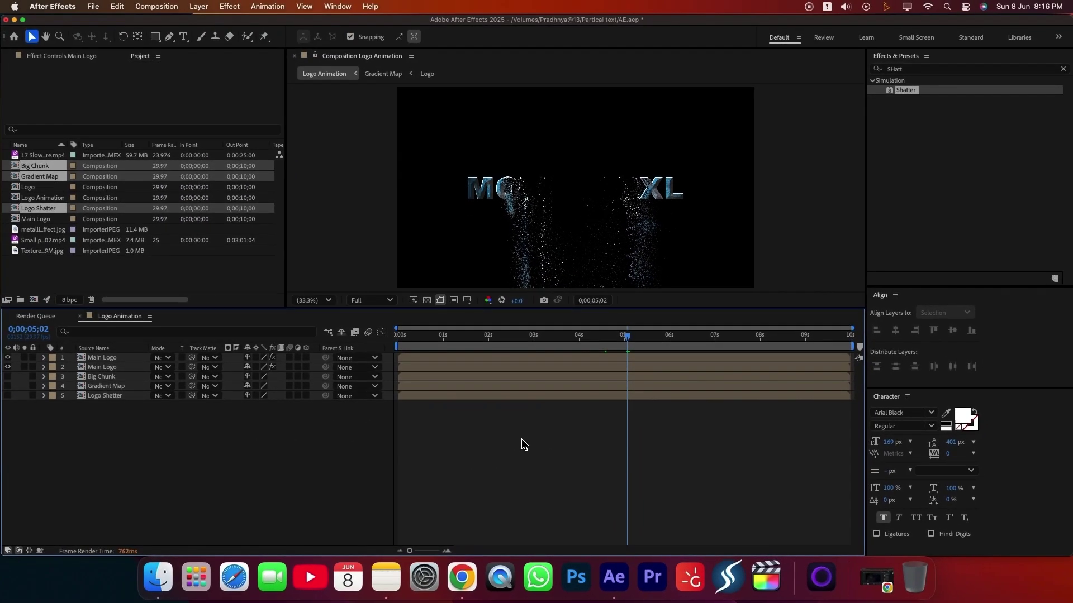
- Create a 1920x1080, 10-second composition named Final Touch and add the Logo Animation composition to it
key(super+n)
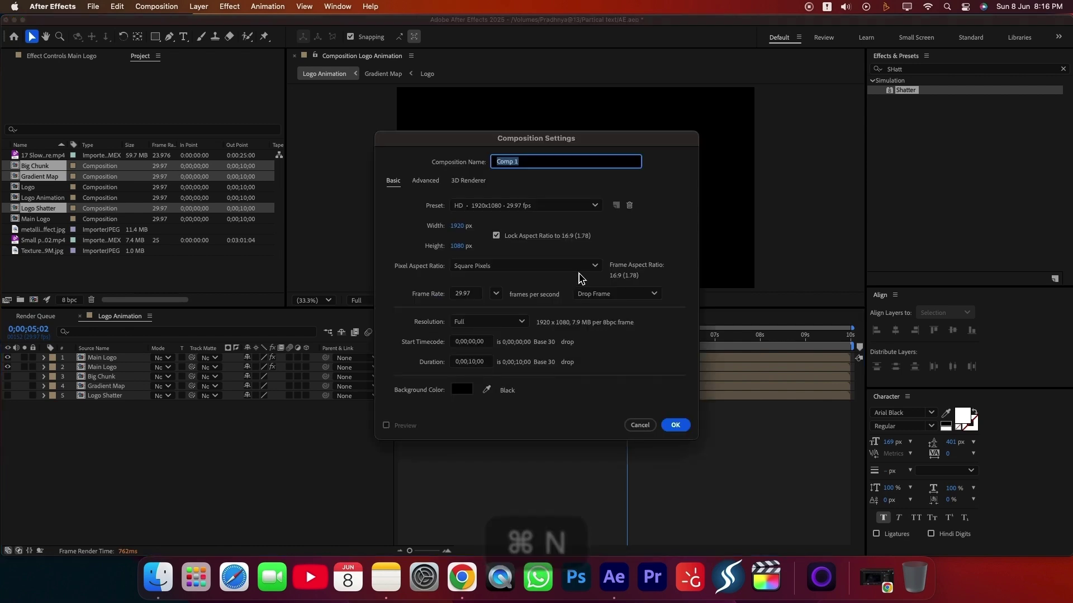
text(Fi na)
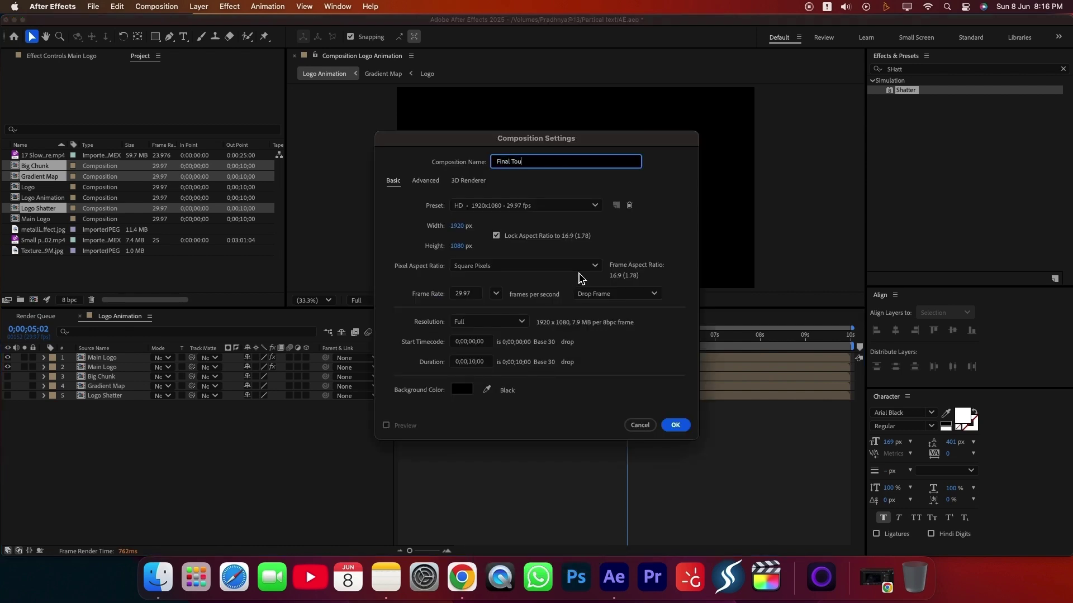
click(675, 425)
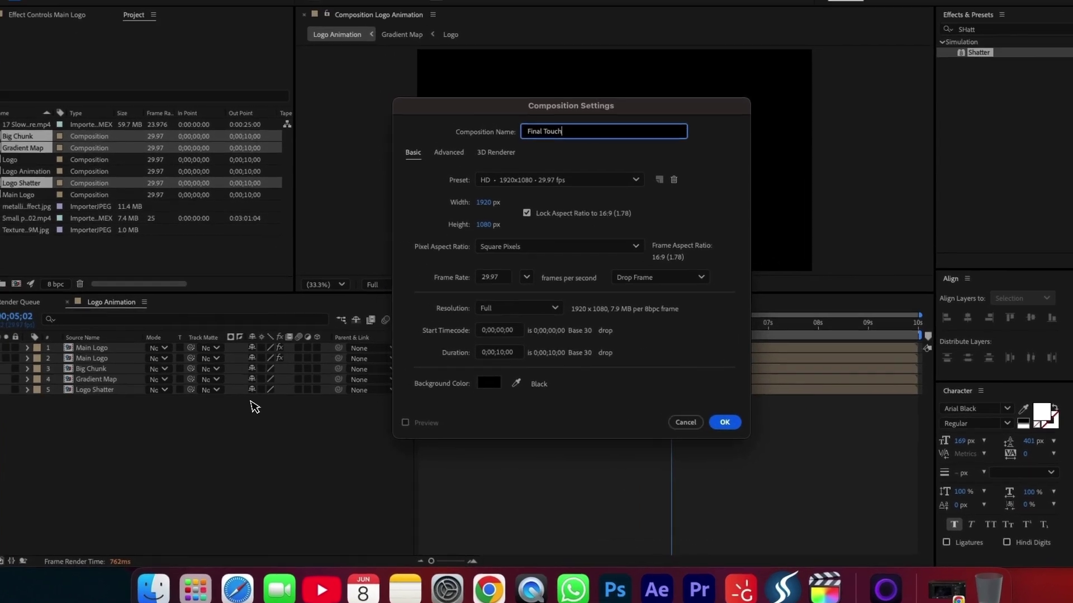
drag(44, 200, 191, 409)
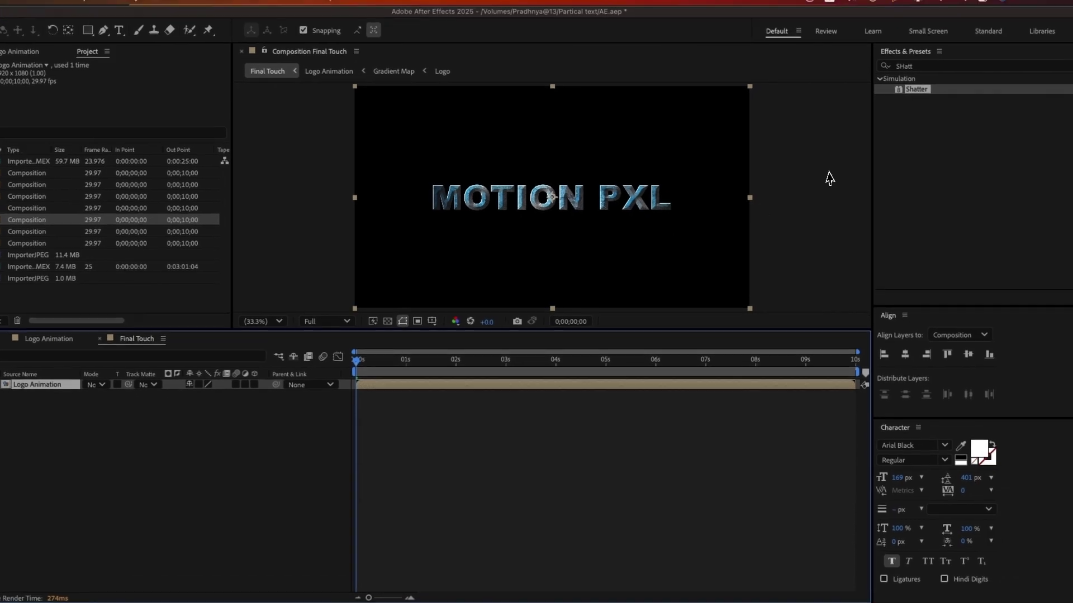
- Search the effects for "Sweep" and apply CC Light Sweep to the Logo Animation layer
click(980, 45)
text(Sww)
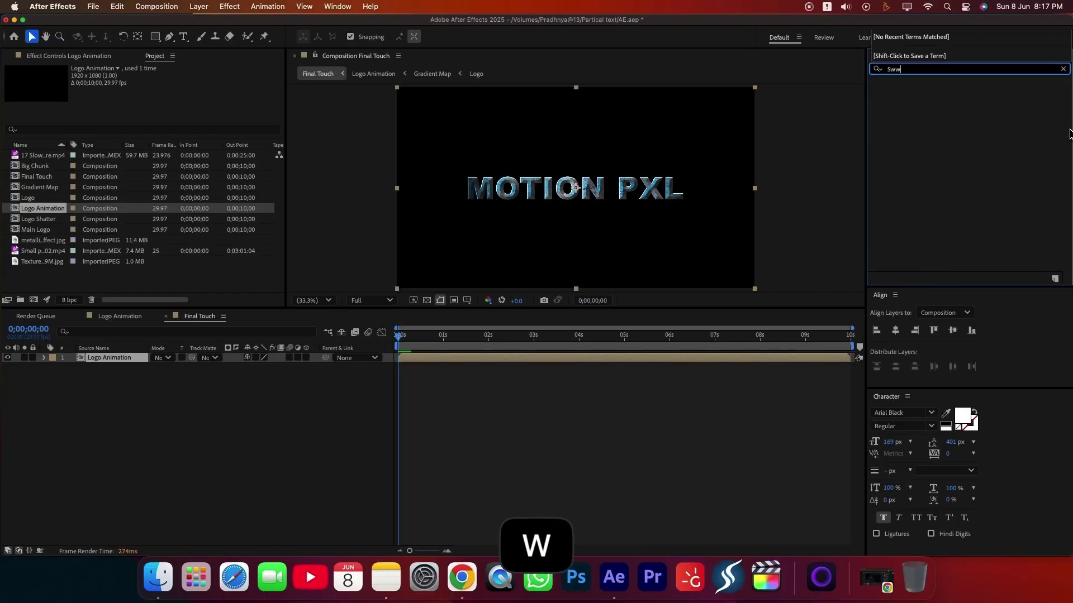
key(BackSpace)
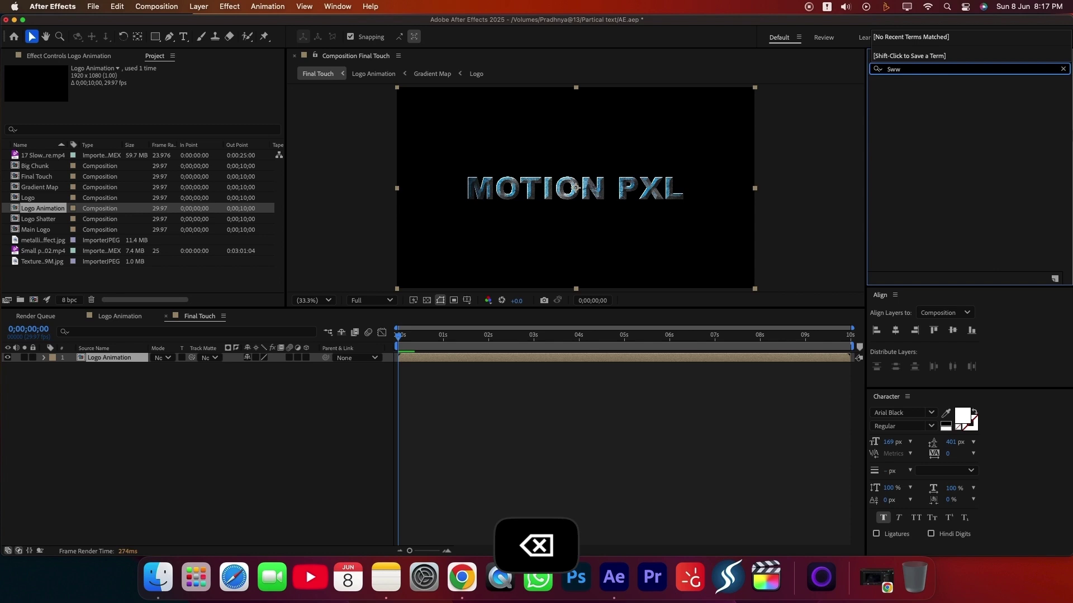
key(BackSpace)
text(eep)
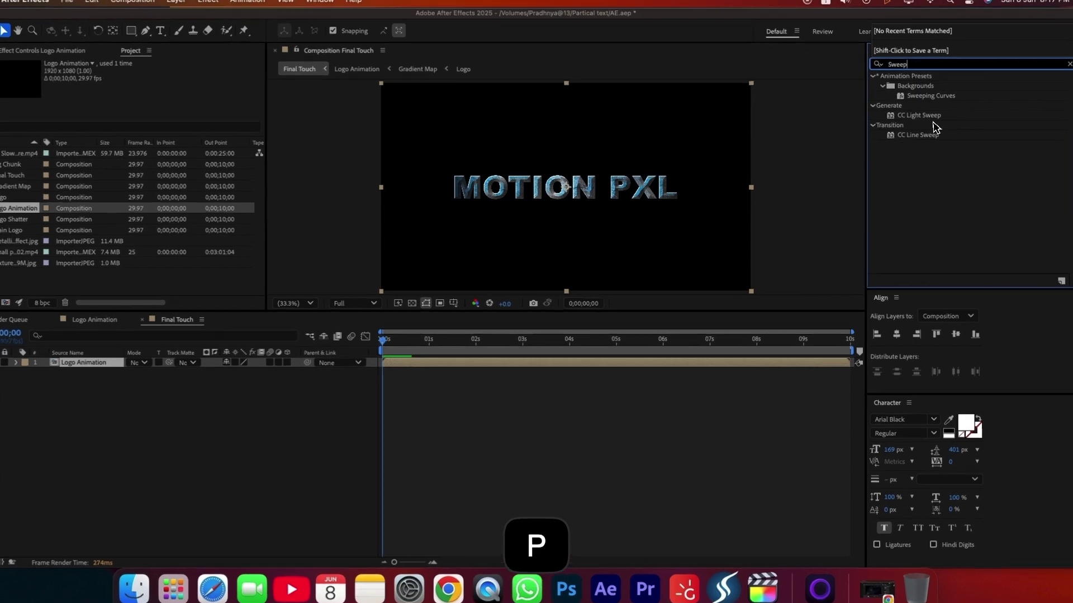
drag(916, 115, 439, 382)
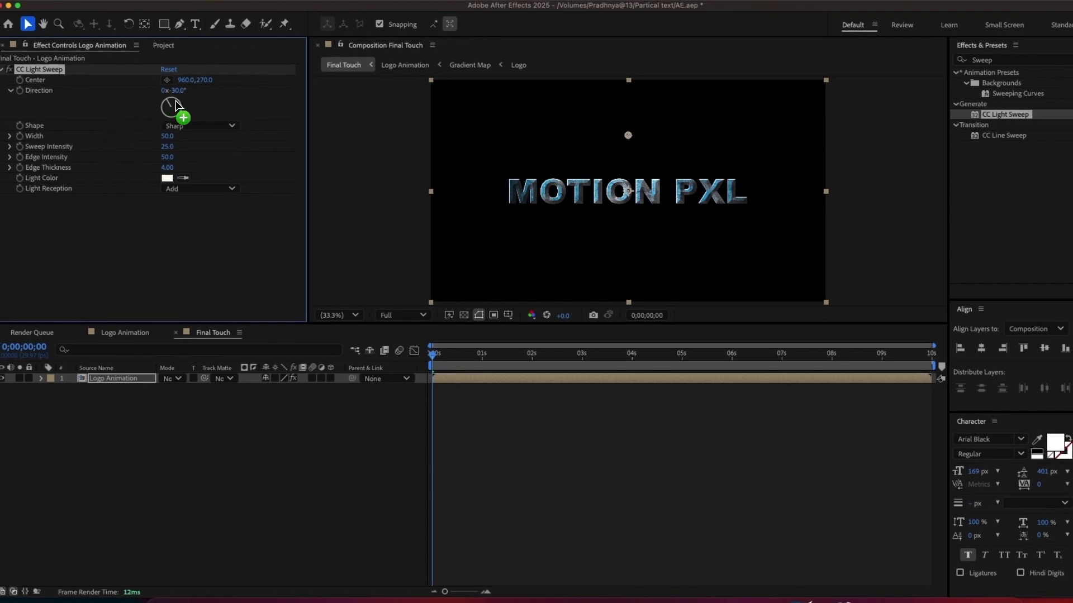
- Set CC Light Sweep's width to 100, sweep intensity to 0, edge intensity to 100 and edge thickness to 1.90
click(174, 136)
text(0)
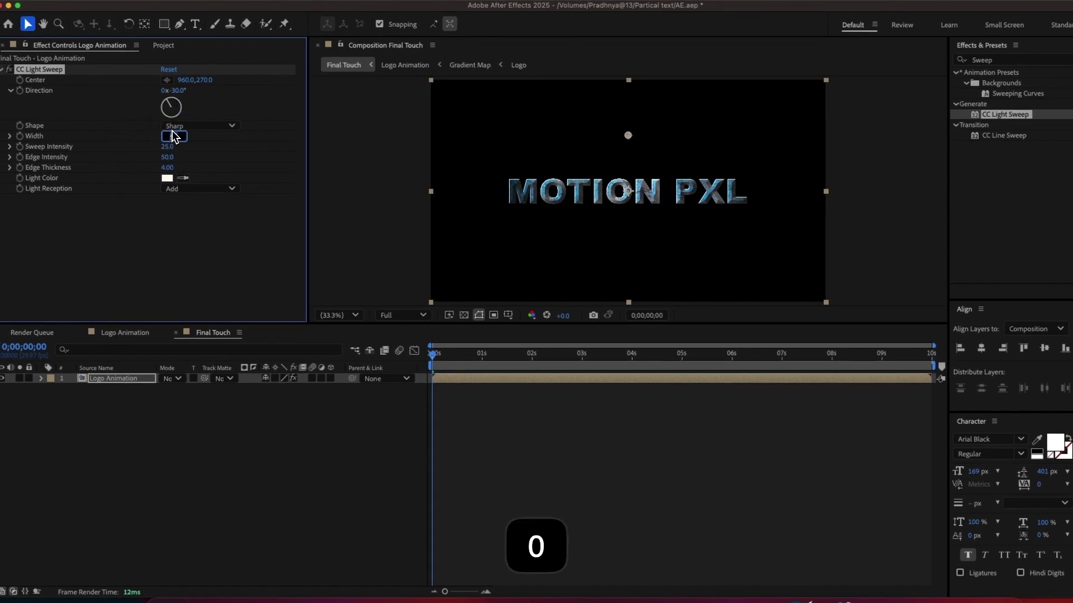
click(196, 154)
text(0)
key(Return)
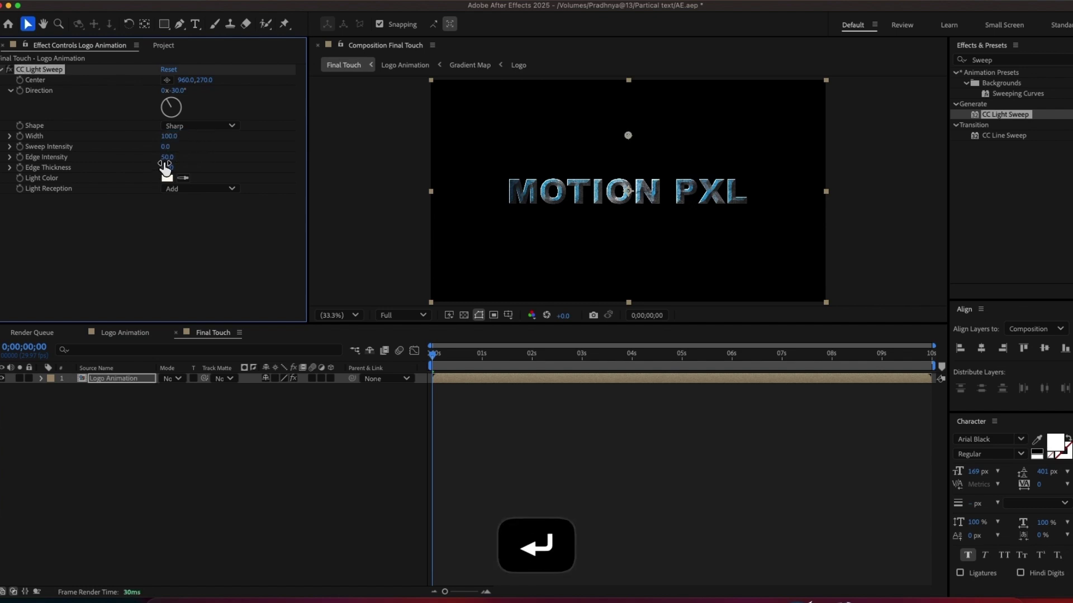
click(194, 152)
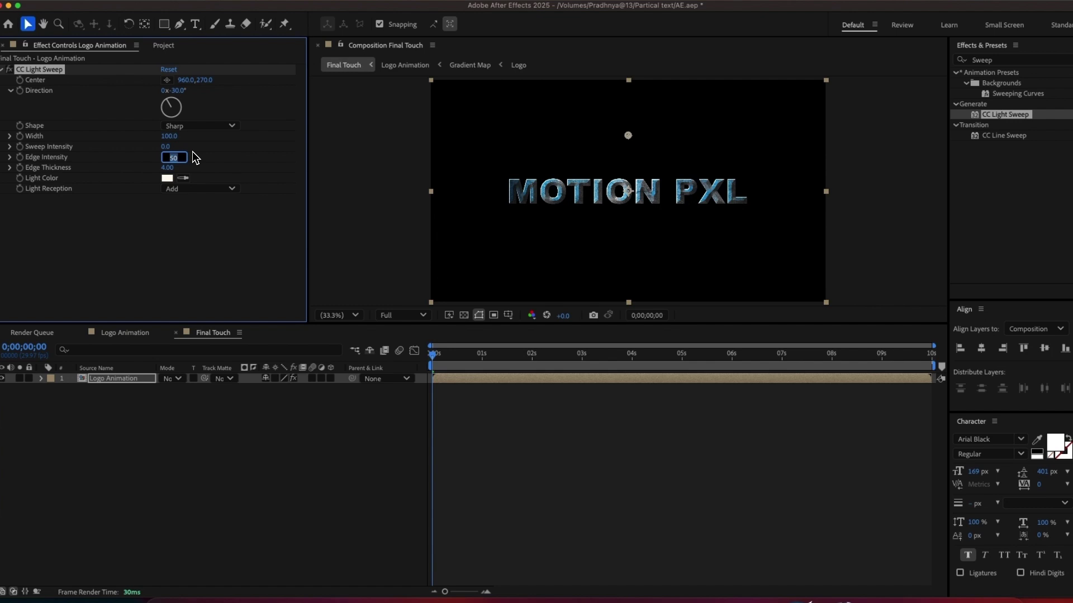
text(00)
click(167, 168)
text(1.)
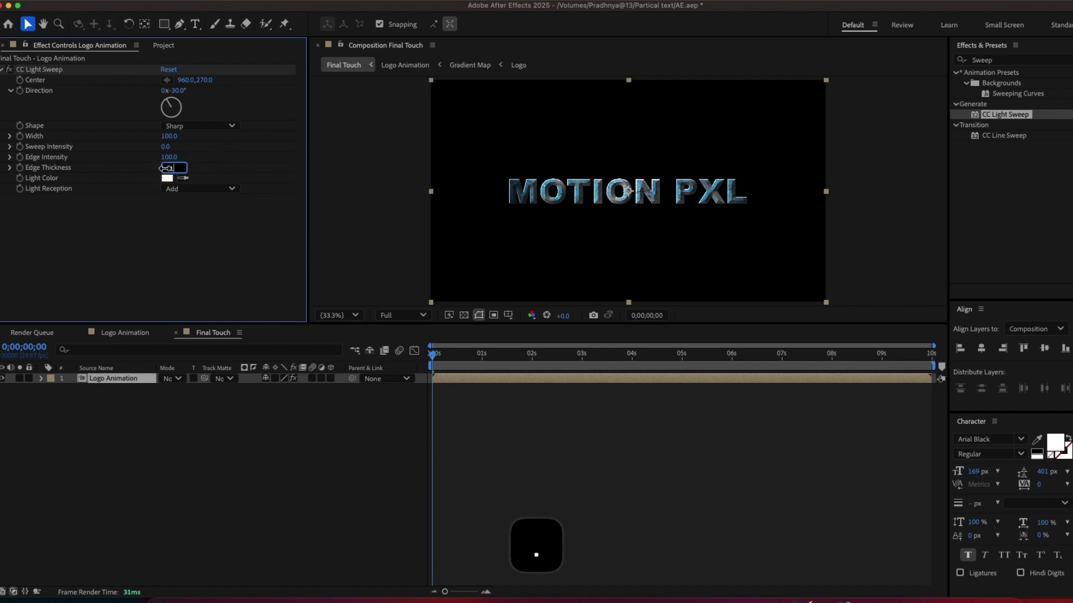
text(90)
- Set the light sweep's reception to Cutout, its shape to Smooth and its direction to about -31°
click(201, 189)
click(206, 231)
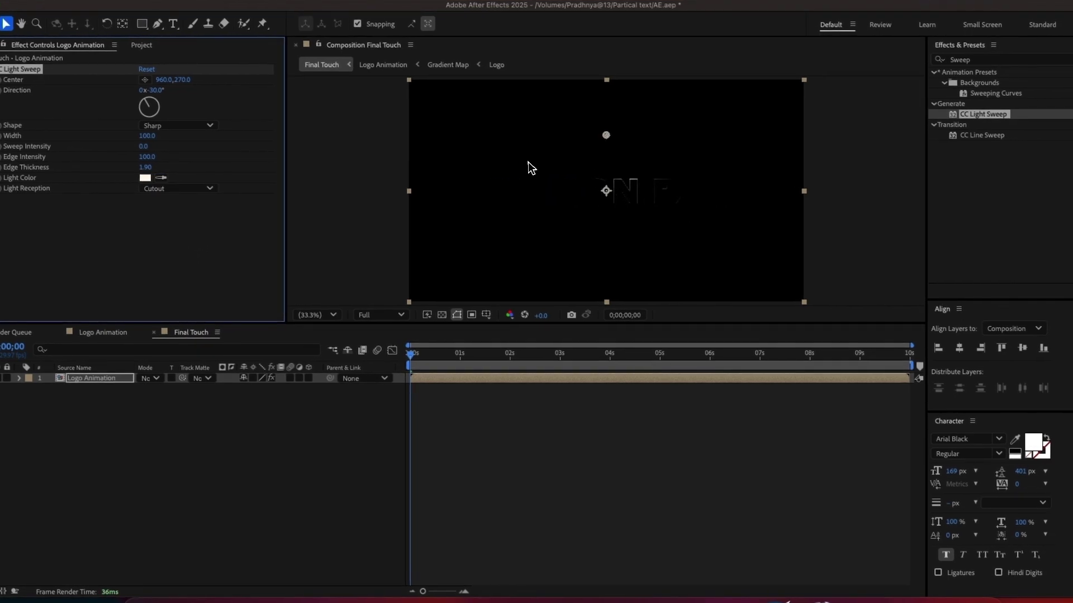
click(177, 125)
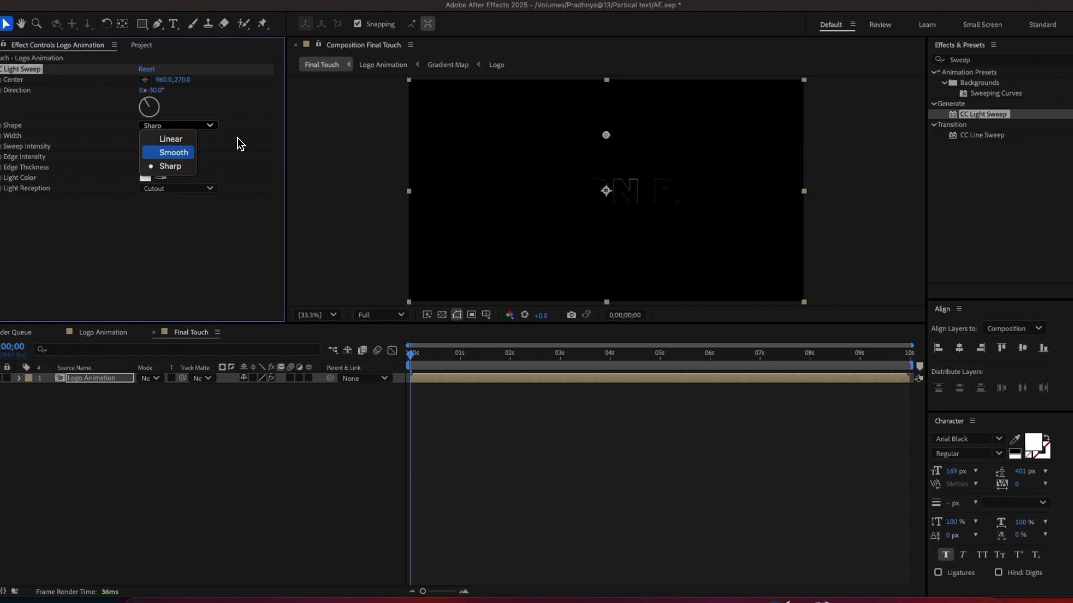
click(167, 151)
click(176, 136)
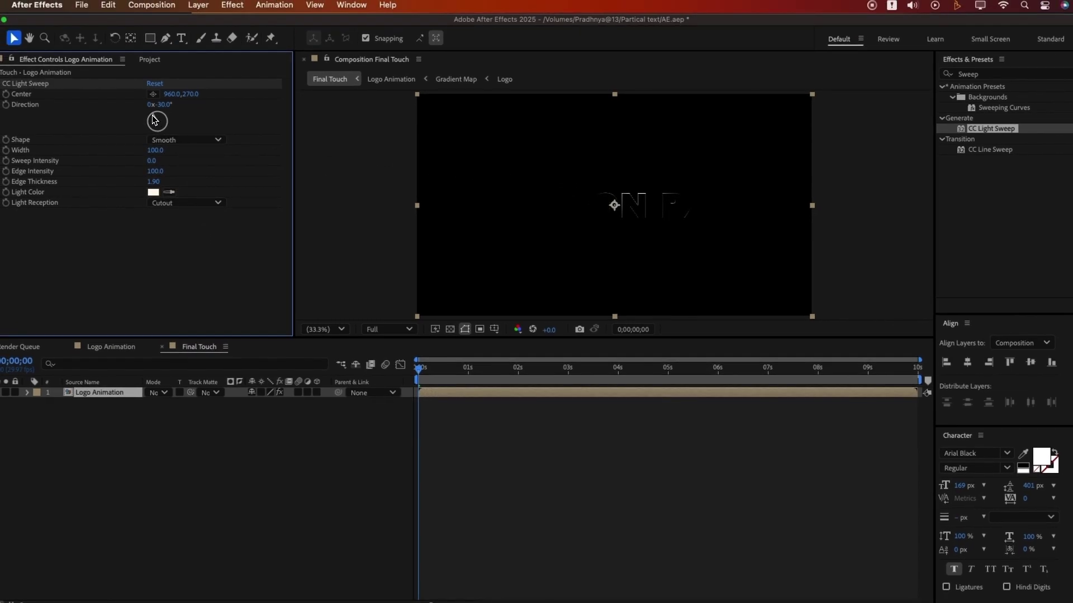
drag(152, 119, 156, 119)
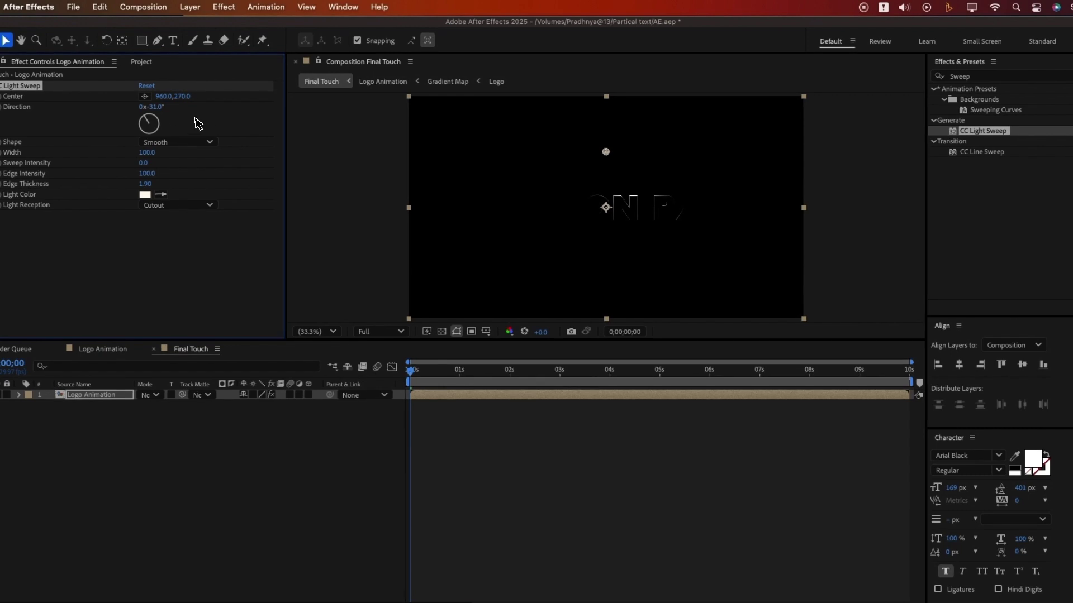
drag(165, 72, 167, 71)
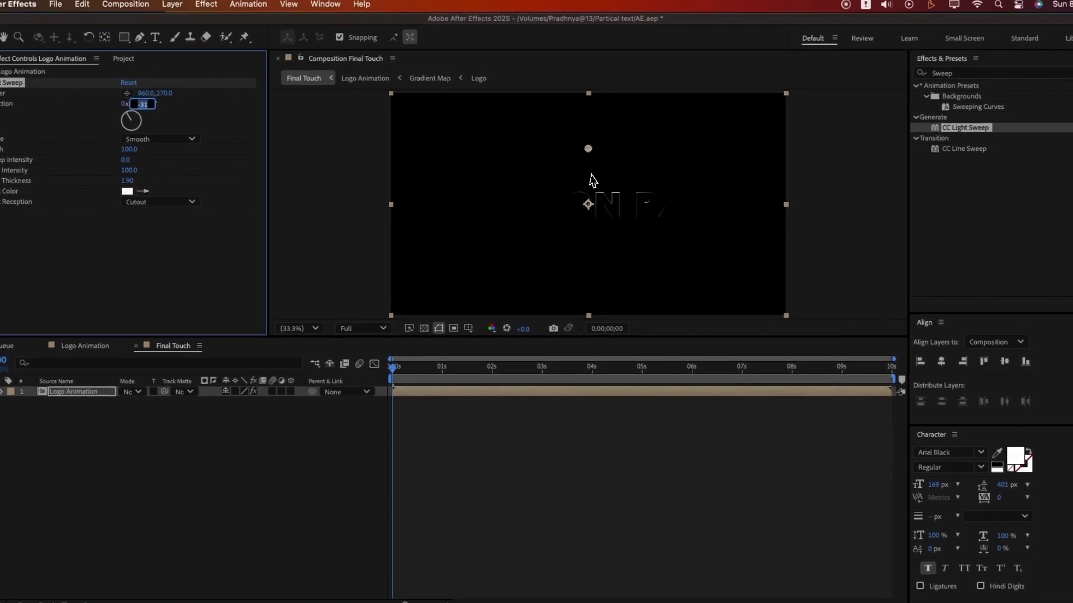
text(-42)
key(Return)
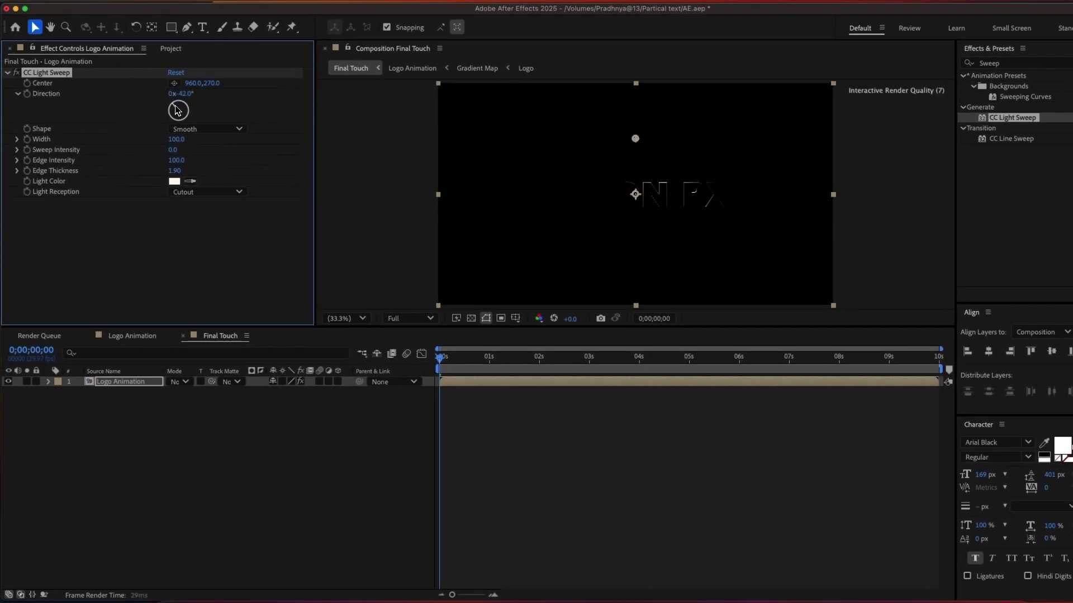
drag(176, 106, 180, 105)
- Set CC Light Sweep's direction to -30°
click(188, 94)
text(-)
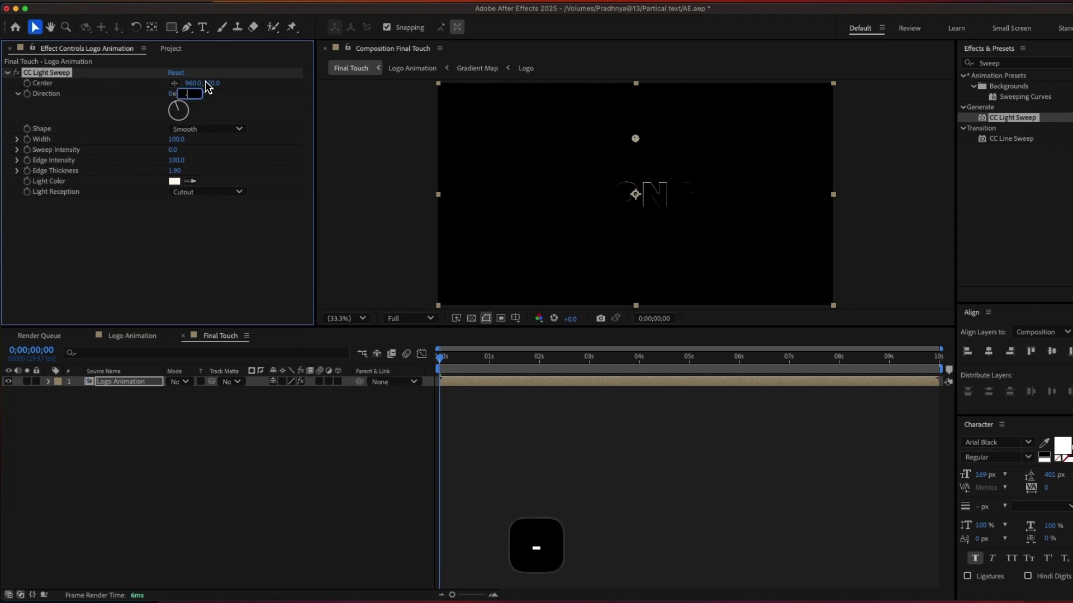
text(30)
key(Return)
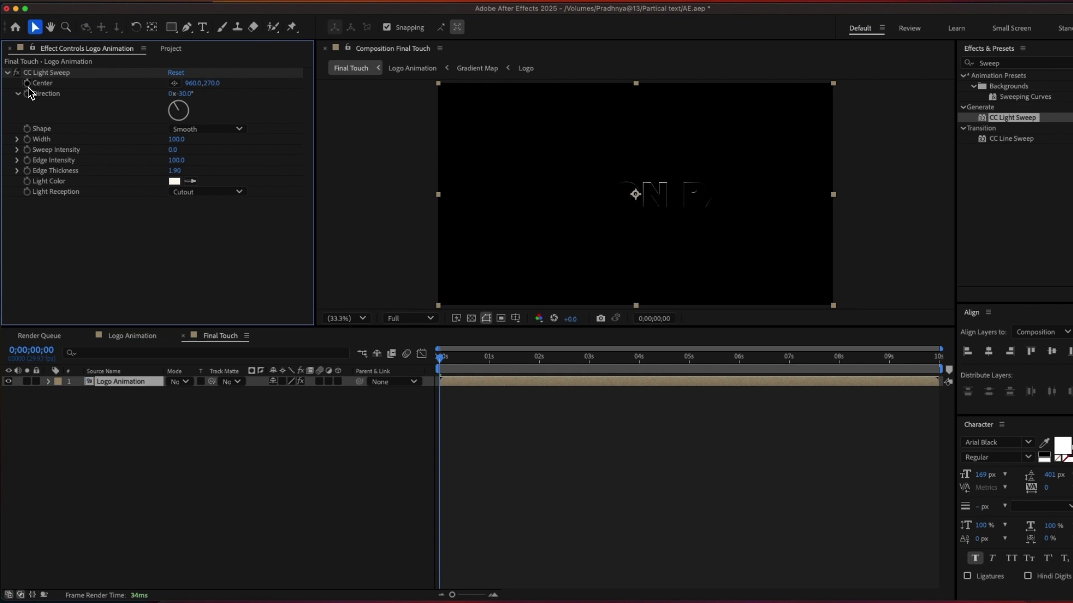
- Keyframe the light sweep's center from about -36, 285 at 0 s to about 1689, 285 at 0;00;02;15, and preview it
drag(514, 151, 394, 143)
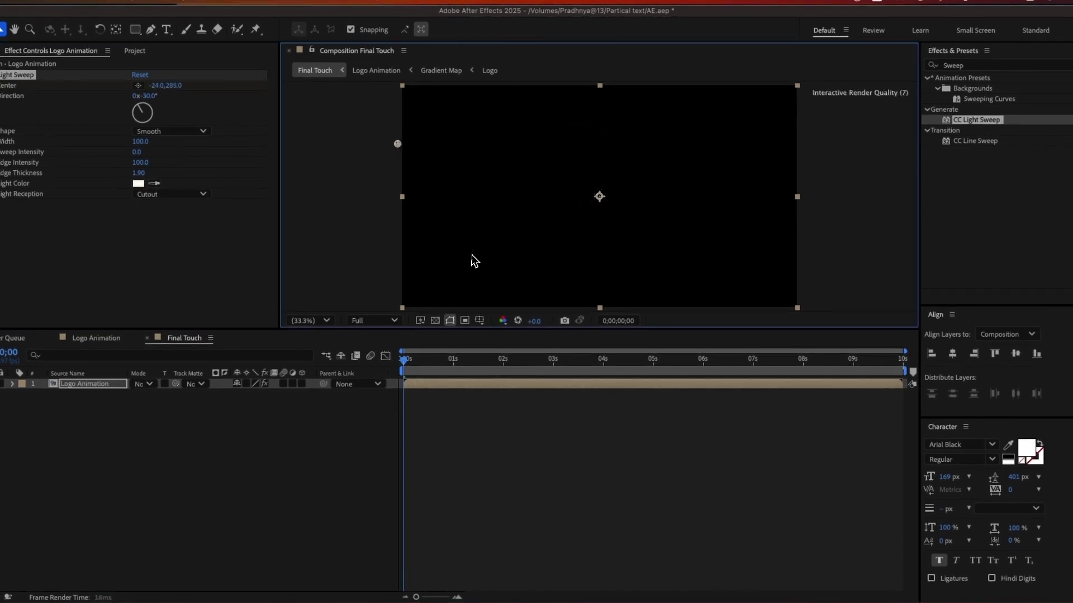
click(528, 367)
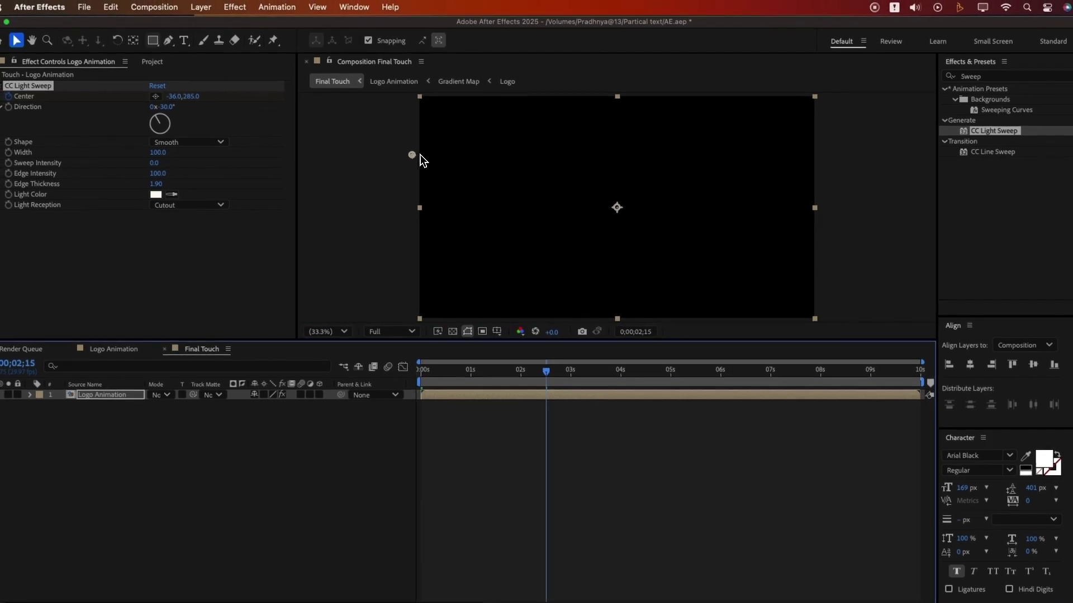
drag(576, 164, 769, 157)
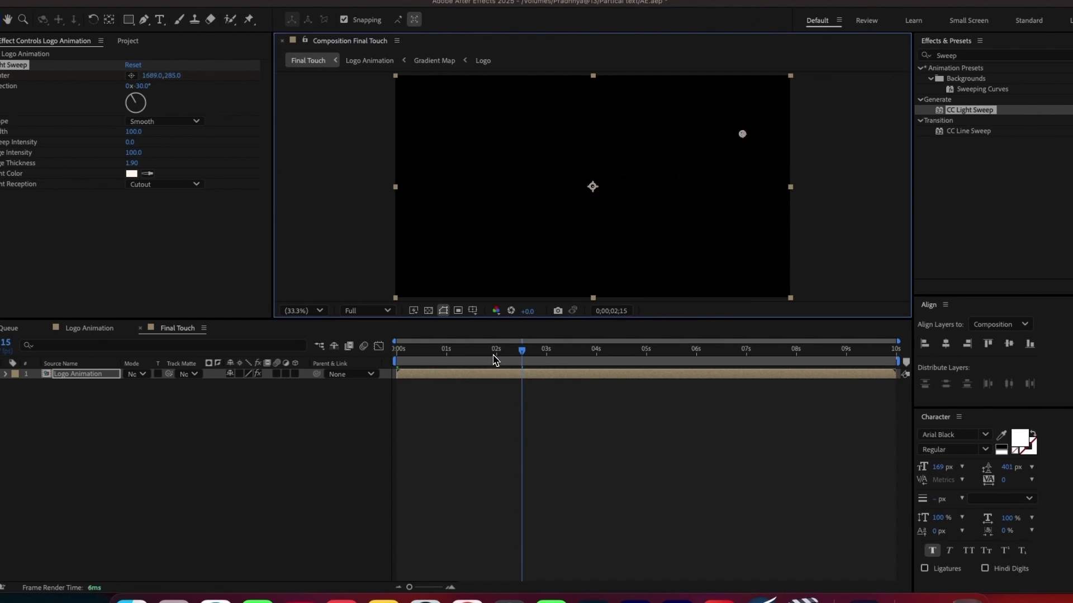
key(space)
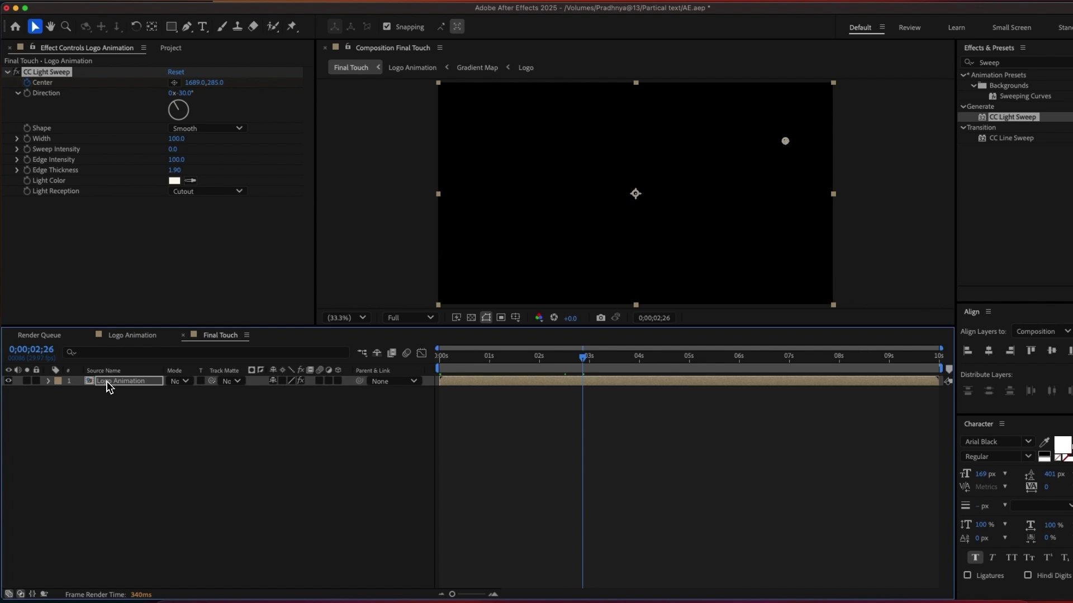
- Duplicate the Logo Animation layer and delete CC Light Sweep from the upper copy
key(super+d)
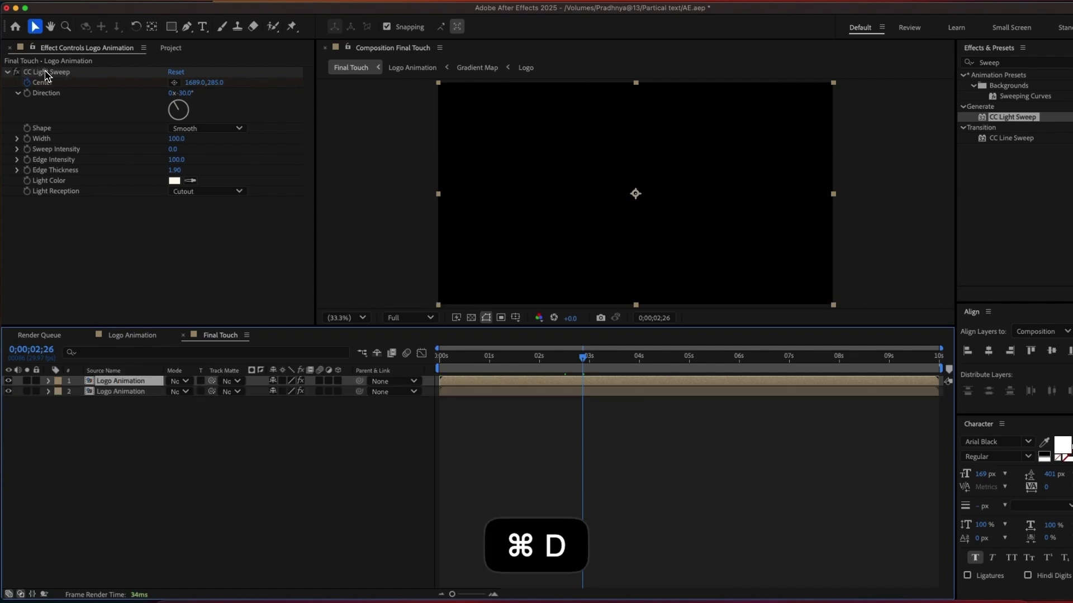
click(45, 72)
key(BackSpace)
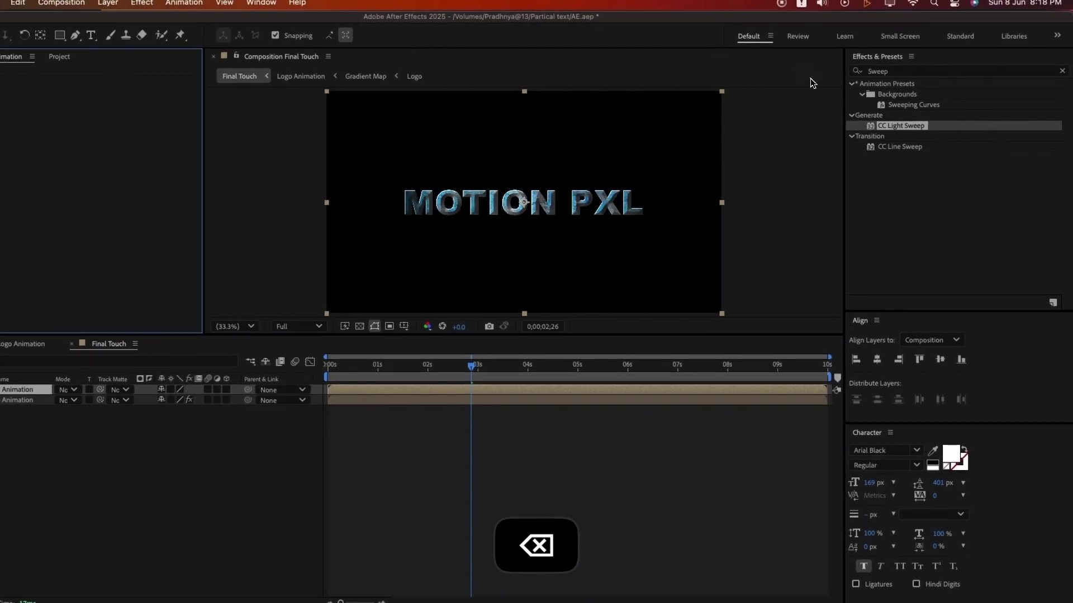
- Search the effects for "Gradi" and apply Gradient Wipe to the upper Logo Animation layer
key(super+f)
text(G)
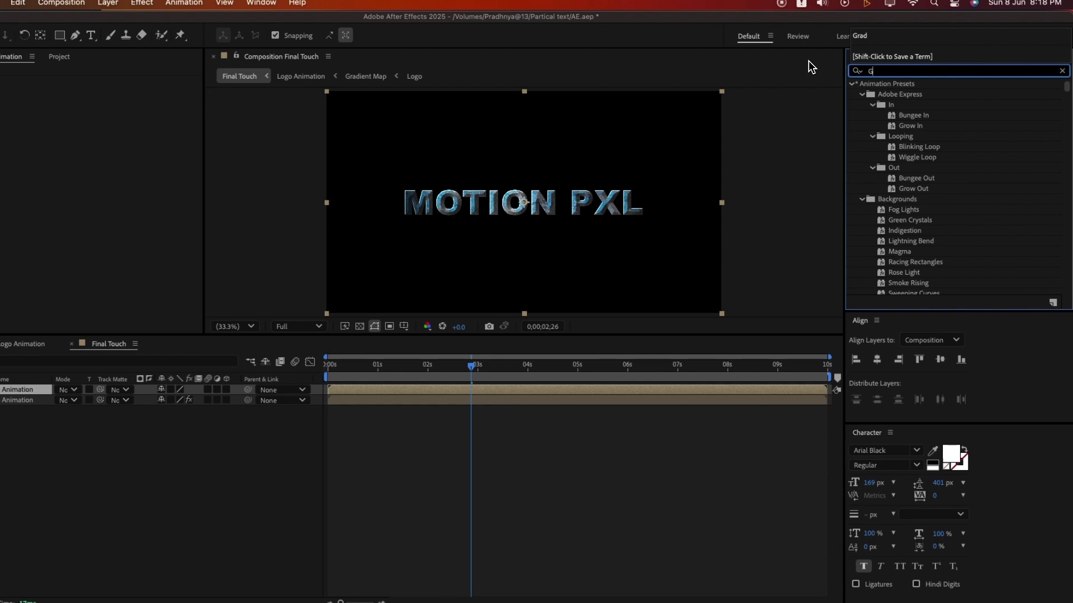
text(radi)
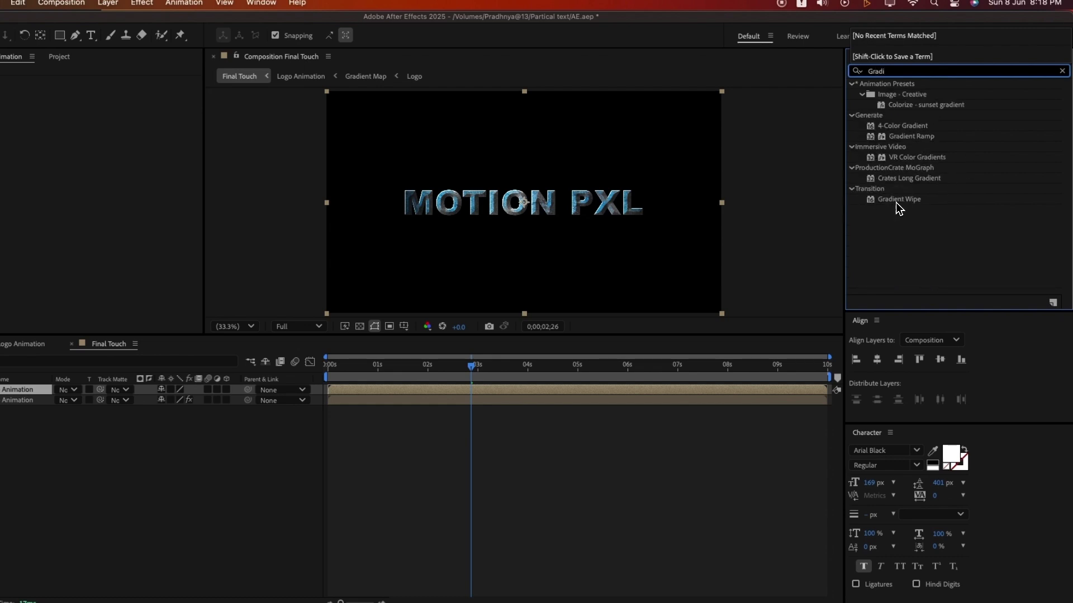
drag(896, 202, 500, 389)
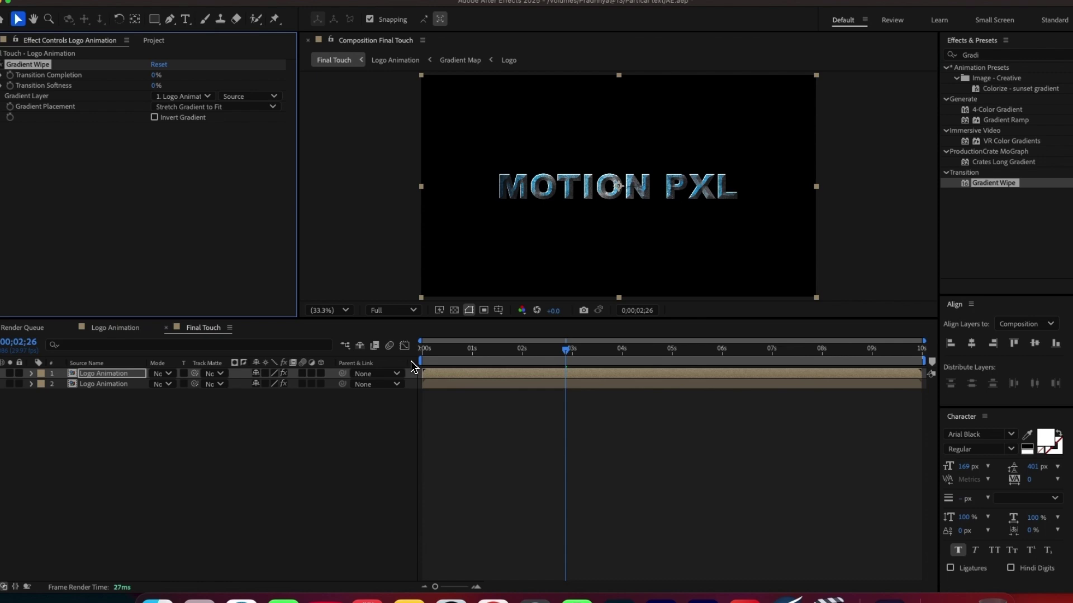
- Set Gradient Wipe's transition softness to 100% and keyframe its transition completion from 100% at 0 s to 0% at 3 s
click(411, 367)
key(Home)
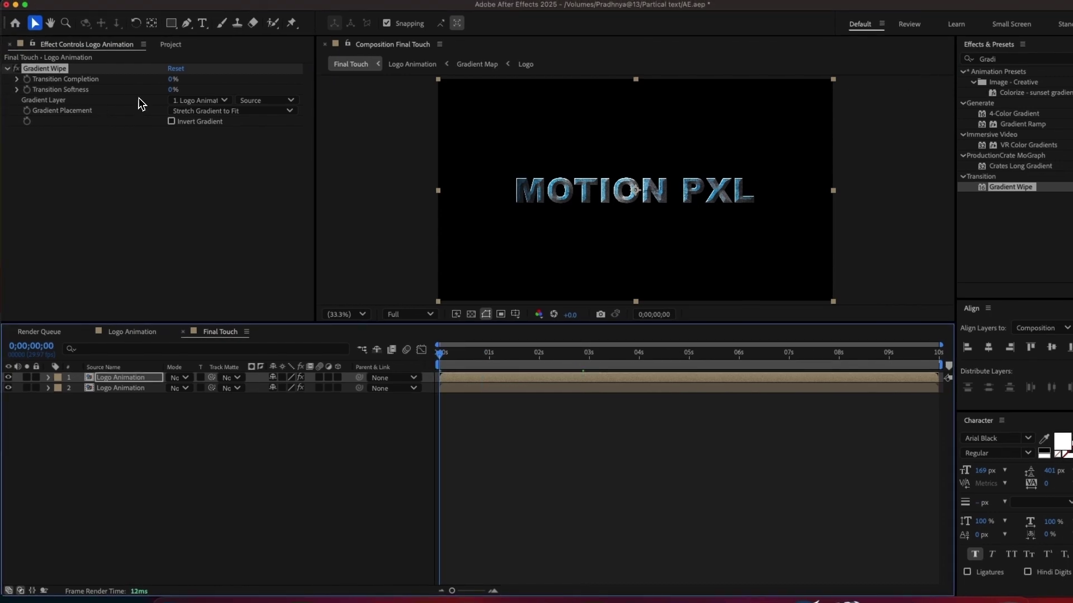
drag(173, 89, 315, 94)
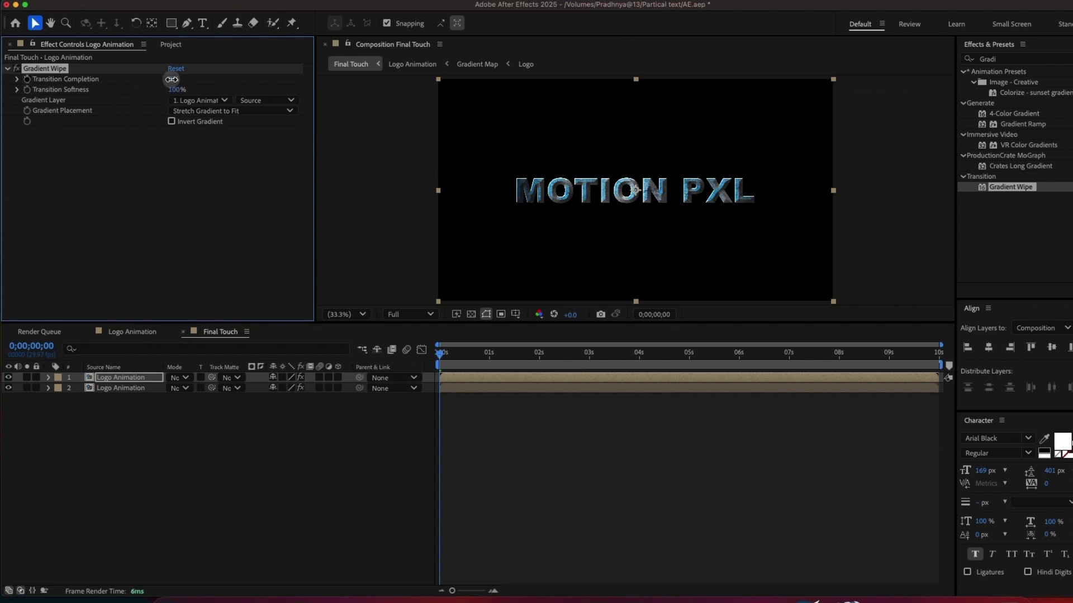
drag(372, 104, 447, 104)
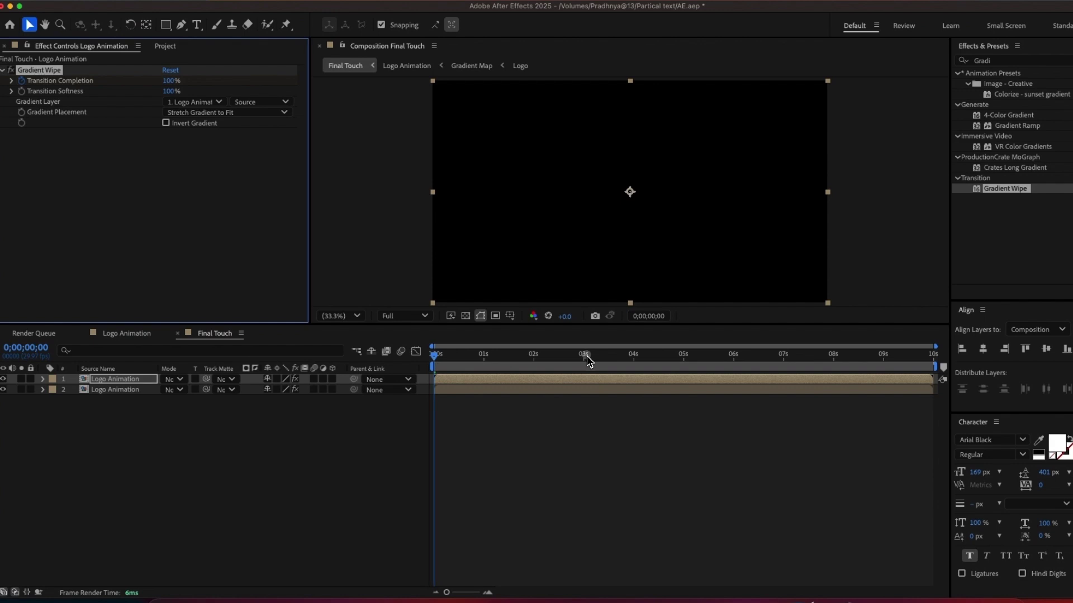
click(584, 357)
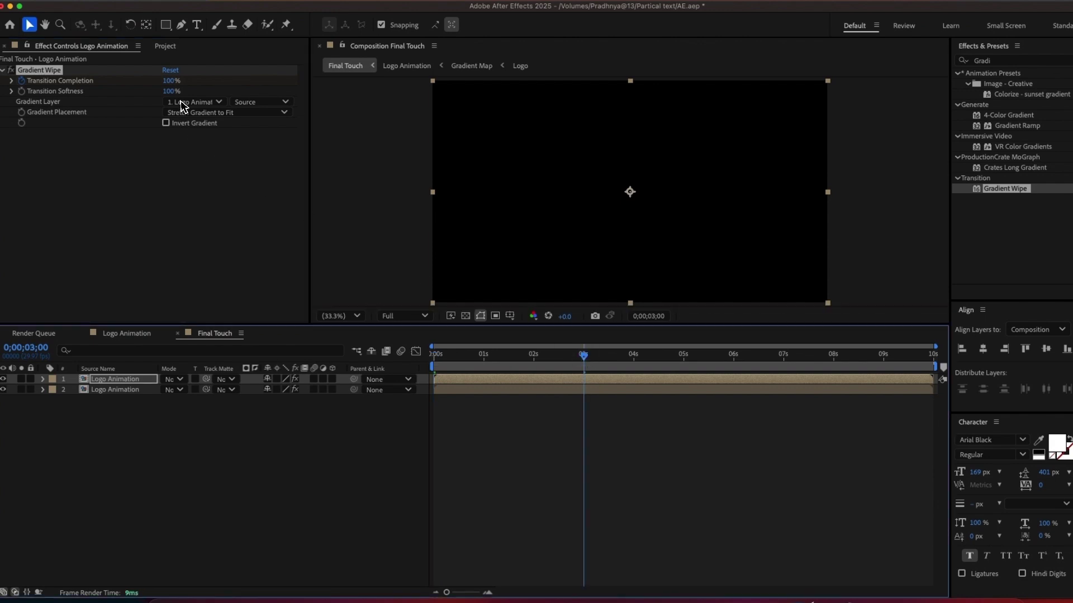
drag(172, 84, 118, 87)
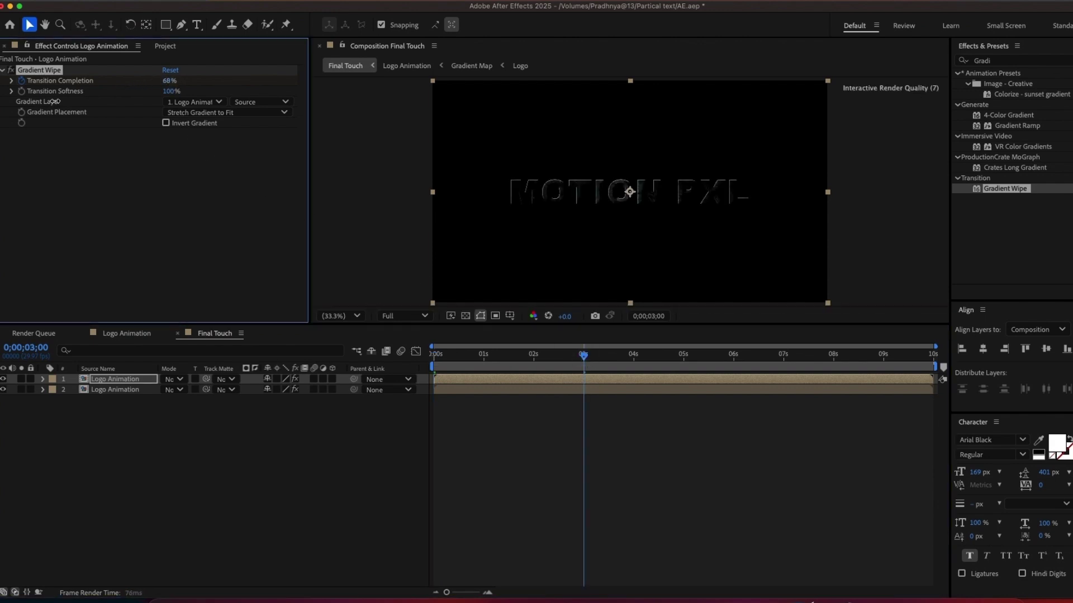
click(208, 104)
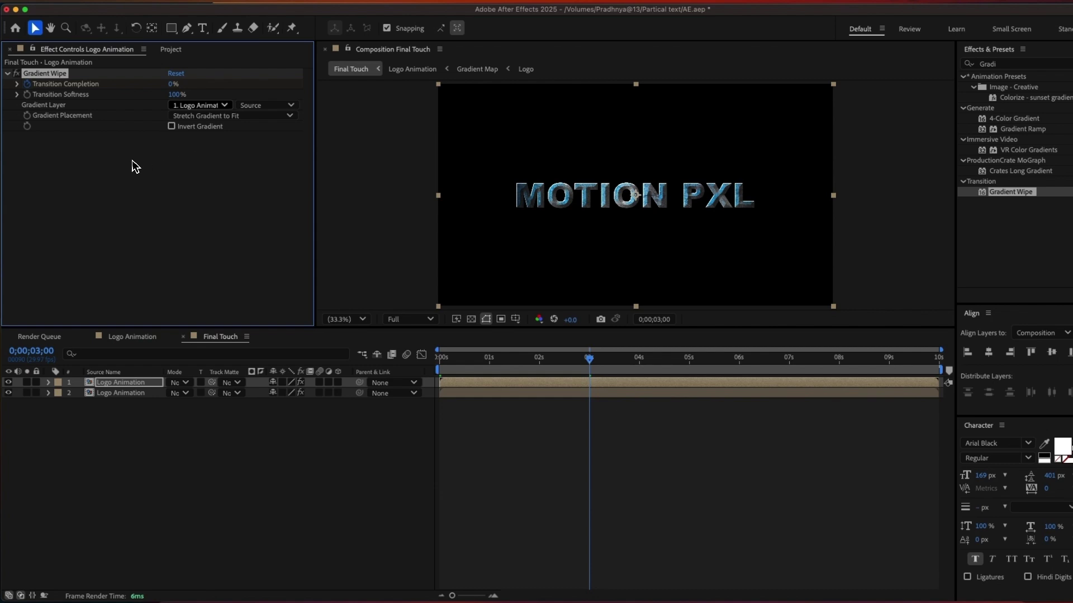
click(294, 228)
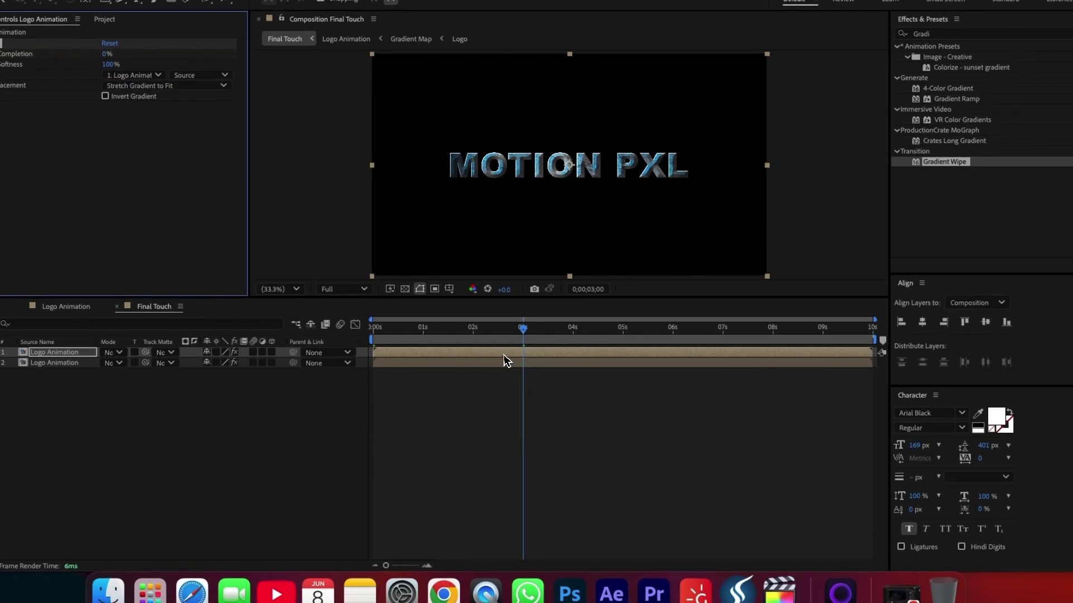
- Try shifting the upper Logo Animation layer to start at about 2 s, and preview the timing
click(446, 353)
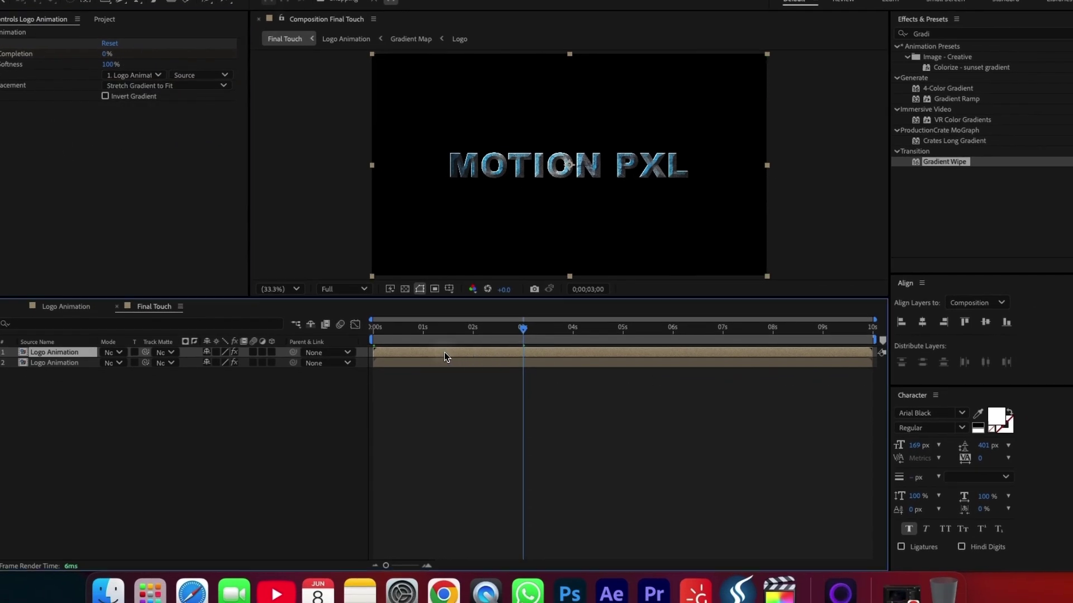
drag(540, 356, 541, 354)
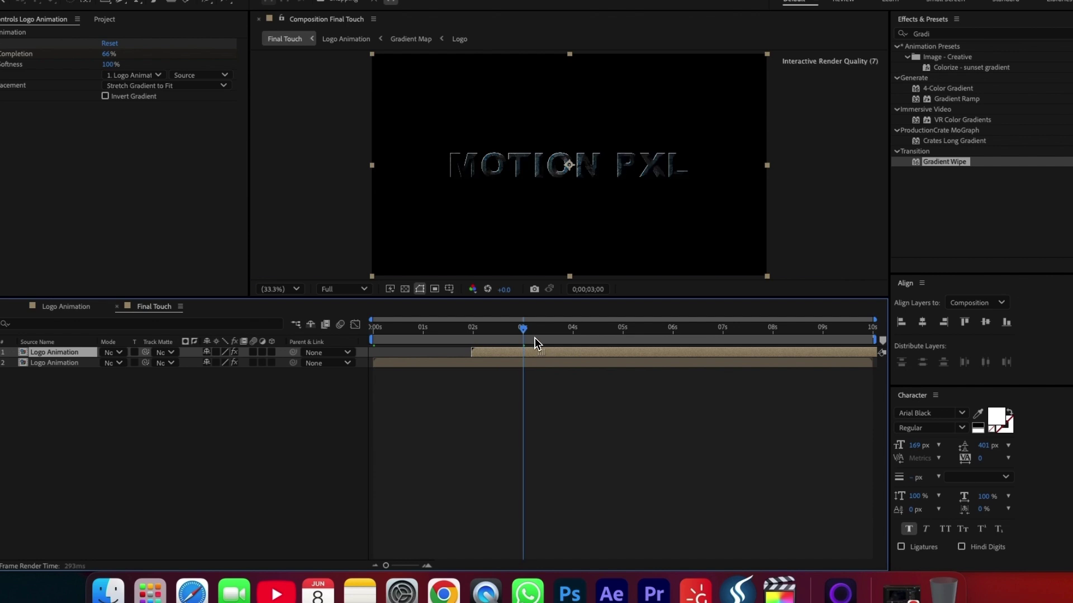
key(space)
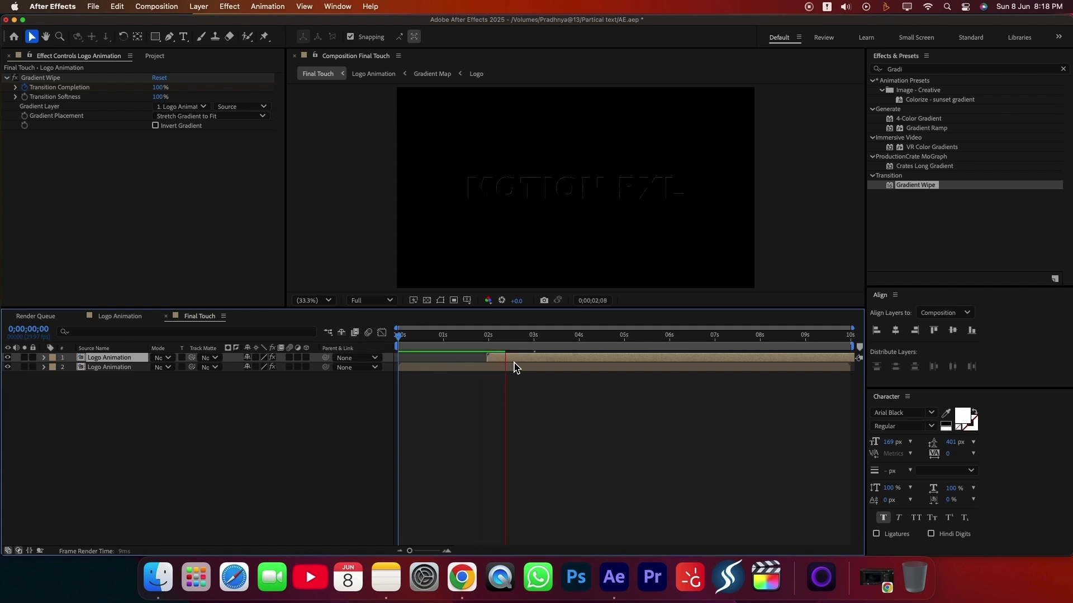
key(space)
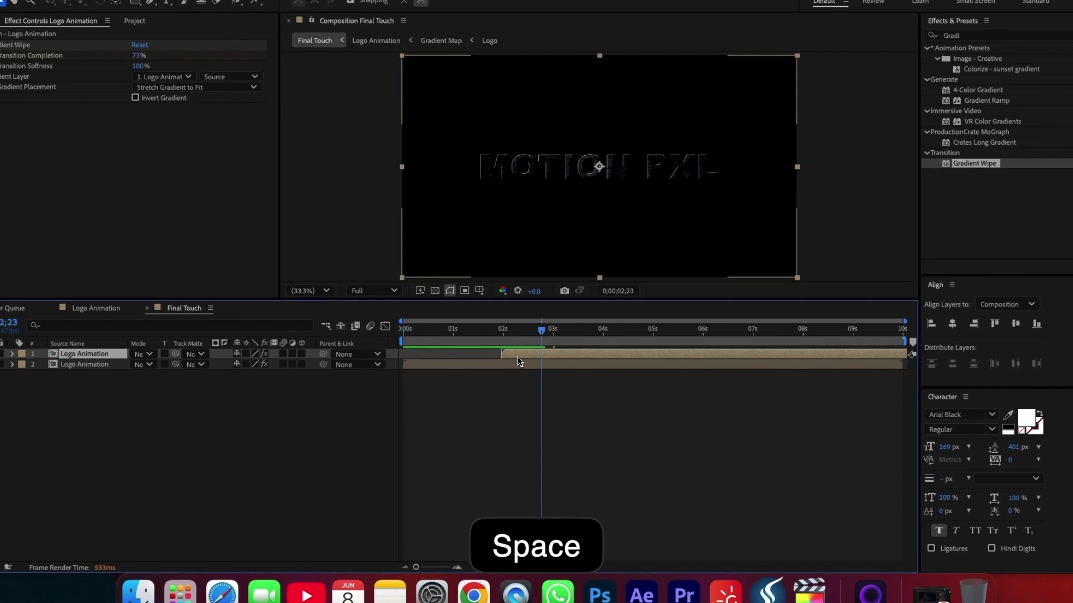
- Try starting the upper Logo Animation layer at about 1 s and at about 1.2 s, previewing each timing
drag(504, 356, 470, 337)
key(space)
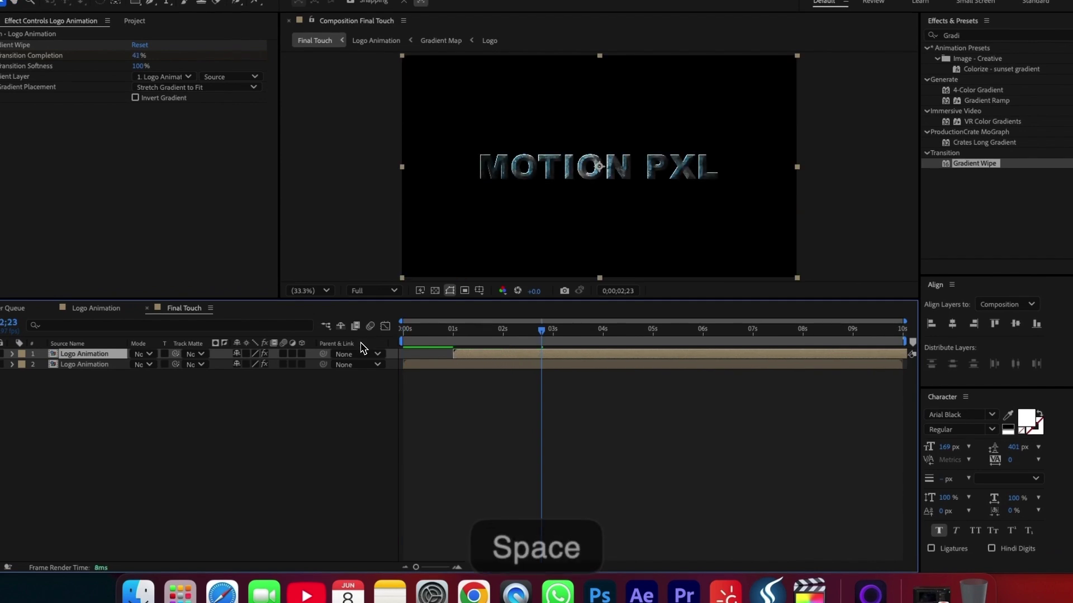
key(space)
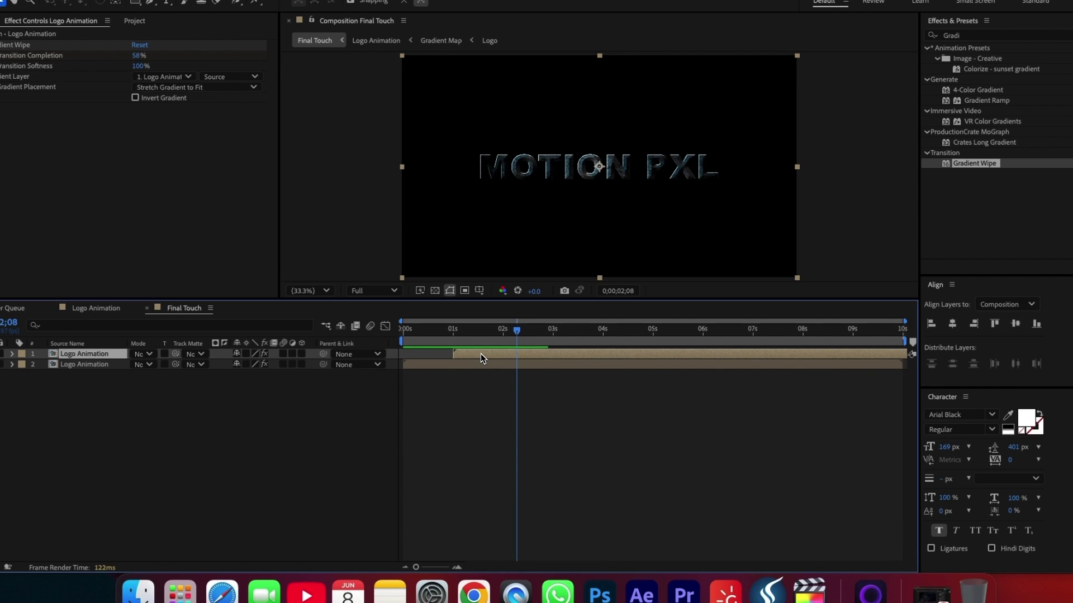
key(space)
key(space)
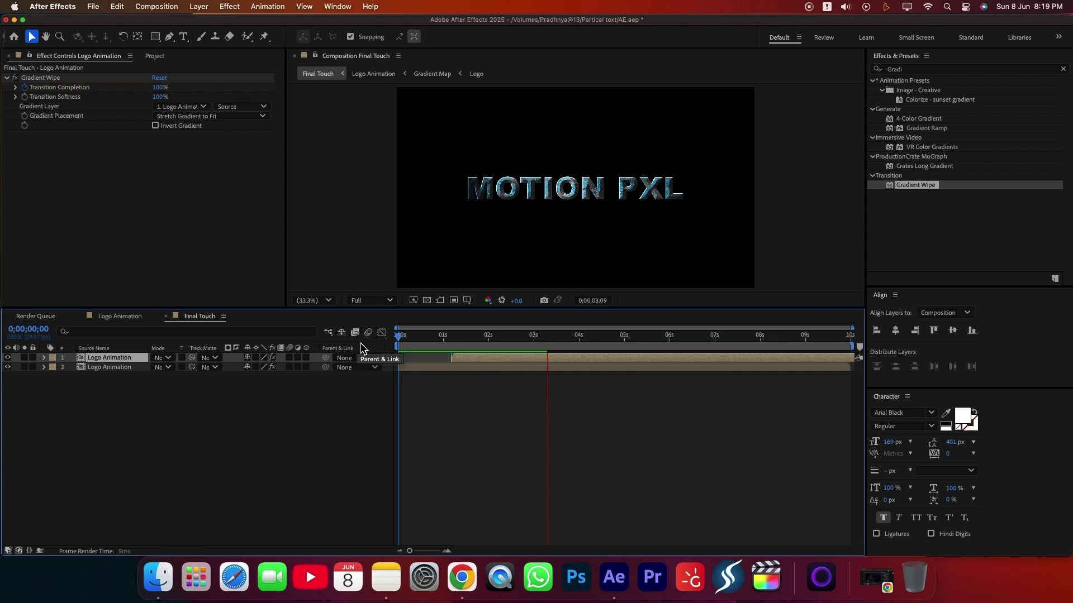
key(space)
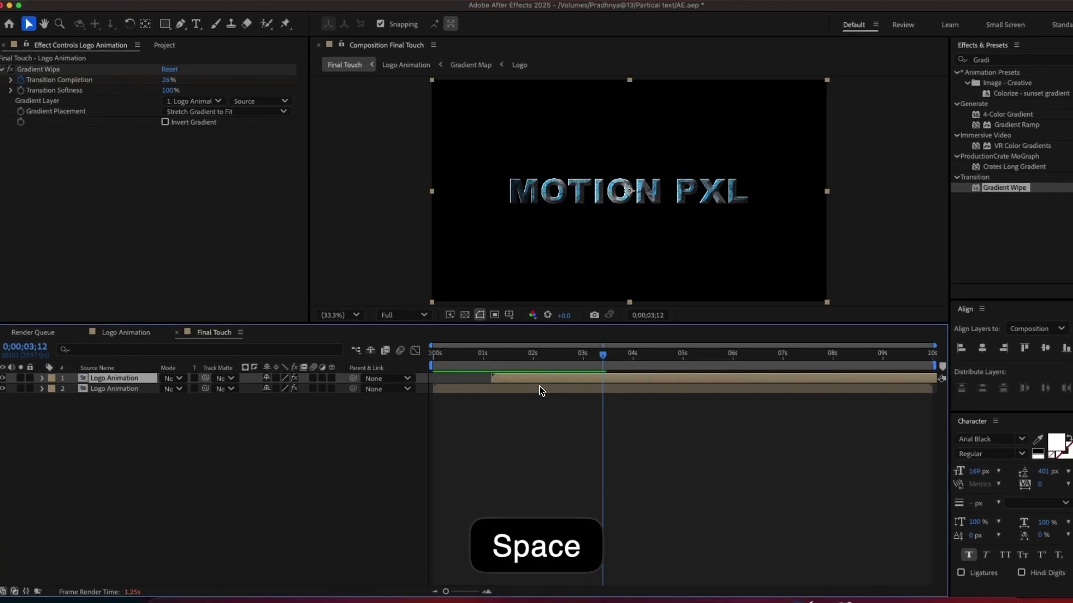
- Shift the upper Logo Animation layer to start at about 0.6 s and preview the combined sweep and reveal
key(space)
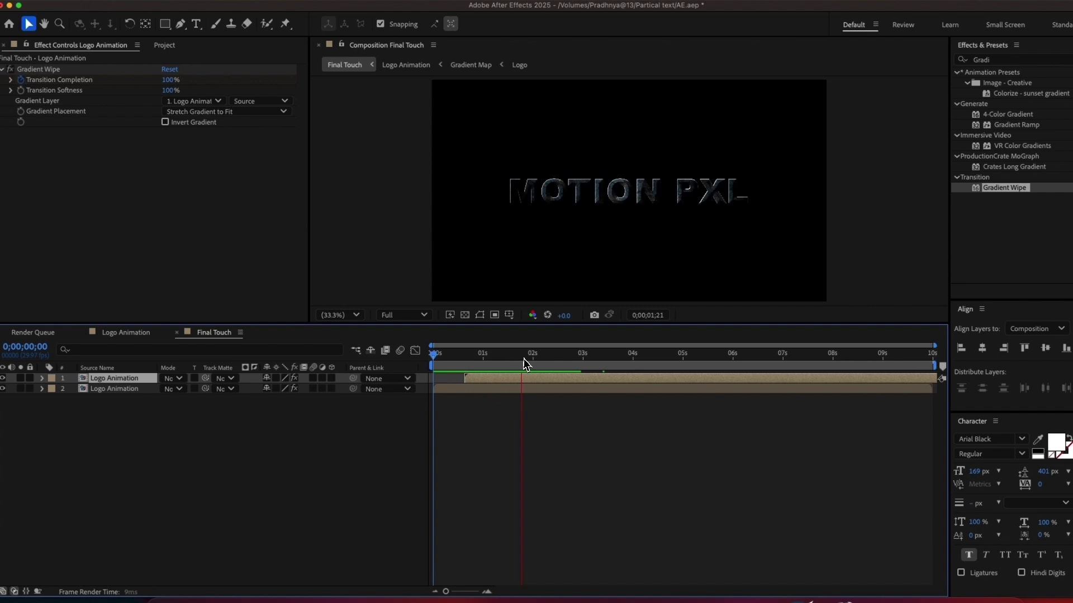
key(space)
key(space)
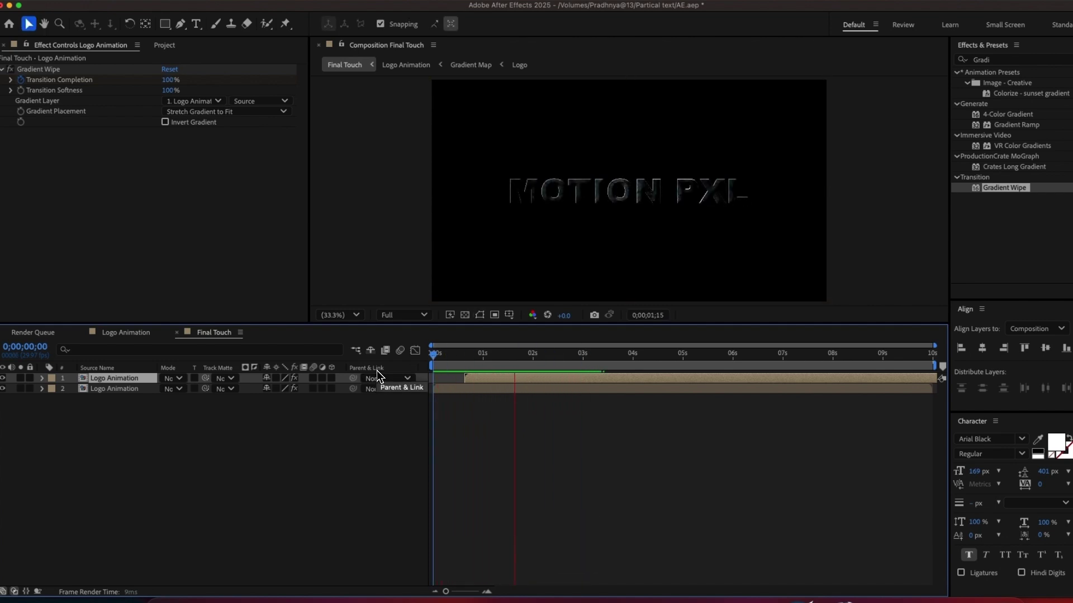
key(space)
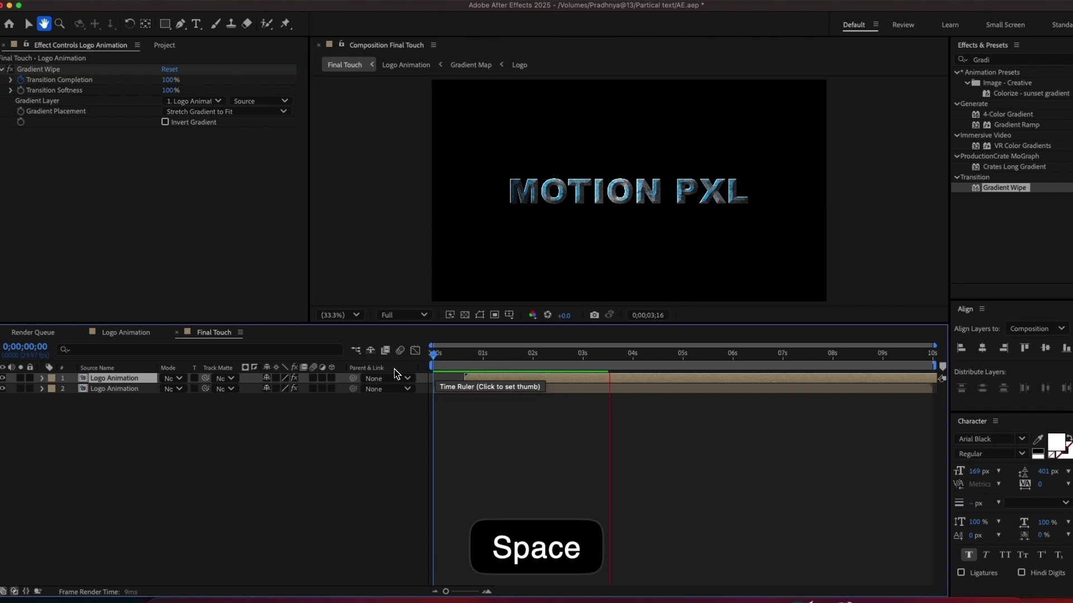
key(space)
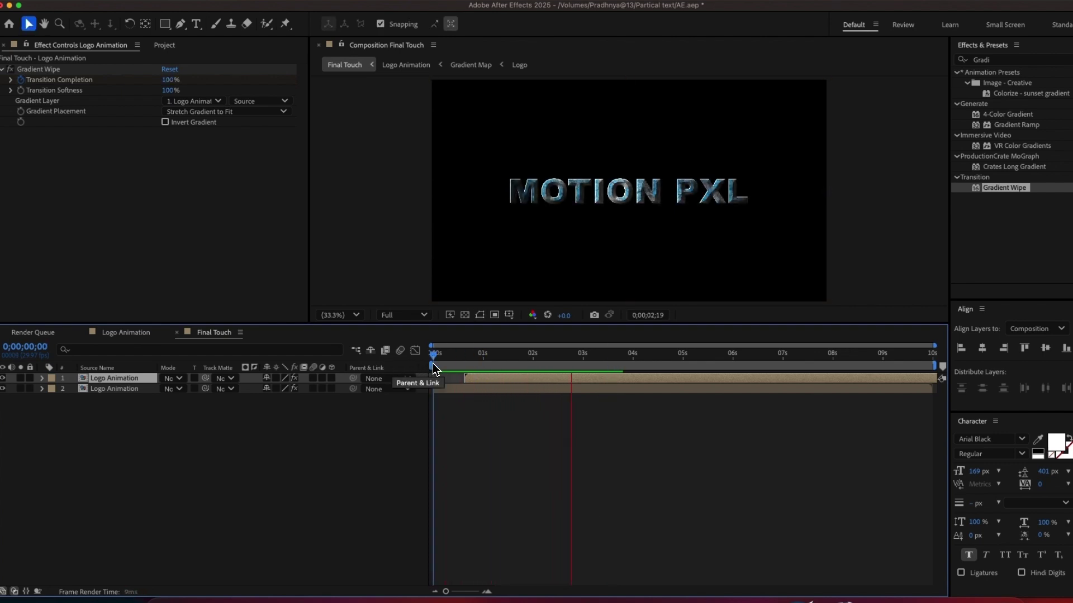
key(space)
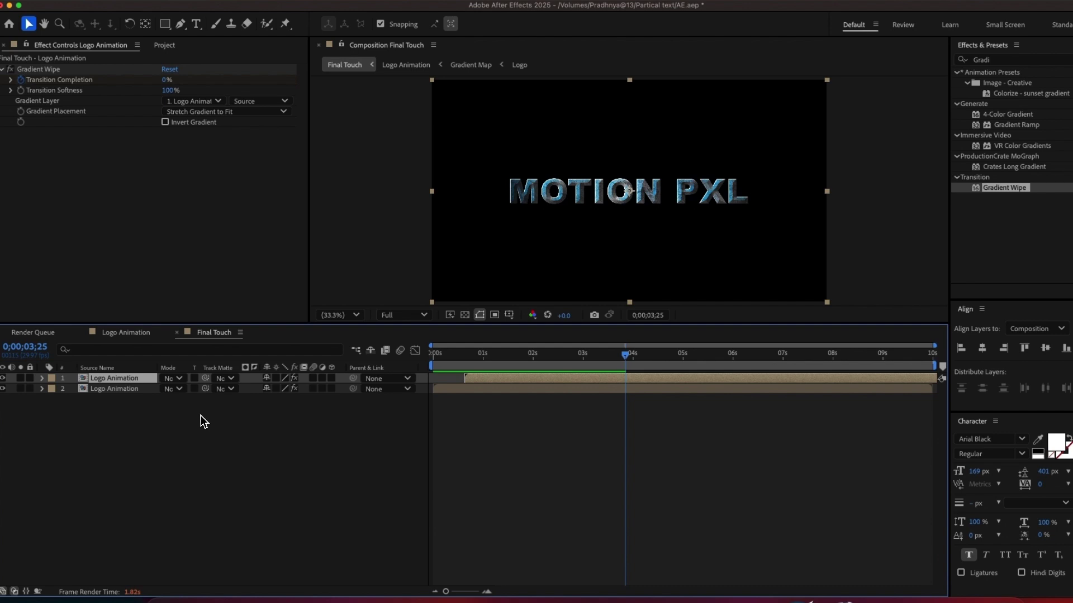
- Add Texturelabs_Grunge_329M.jpg to the Final Touch composition beneath both Logo Animation layers
click(201, 420)
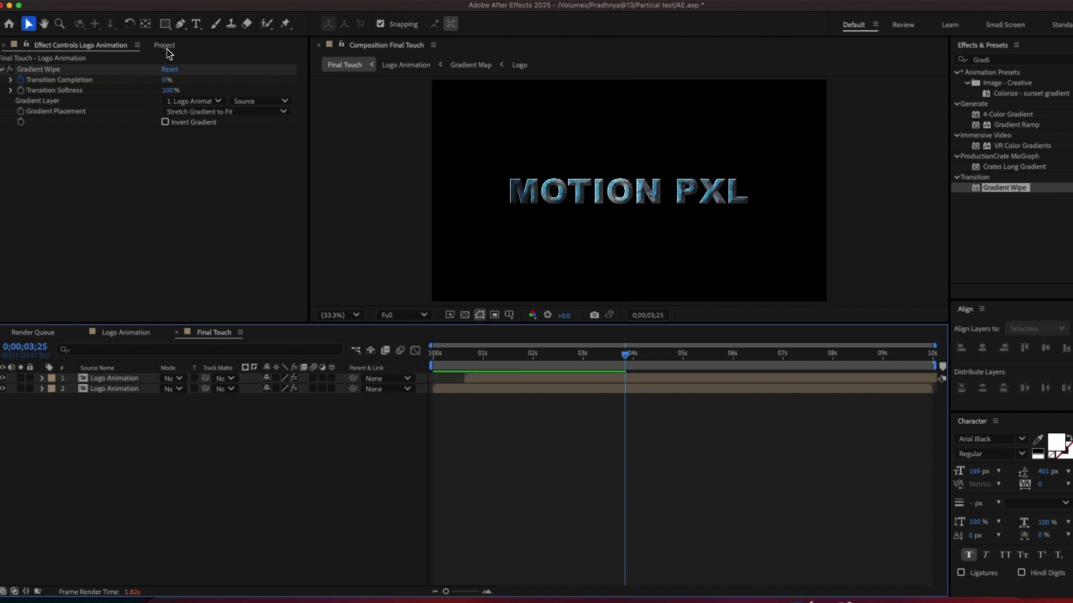
key(super+0)
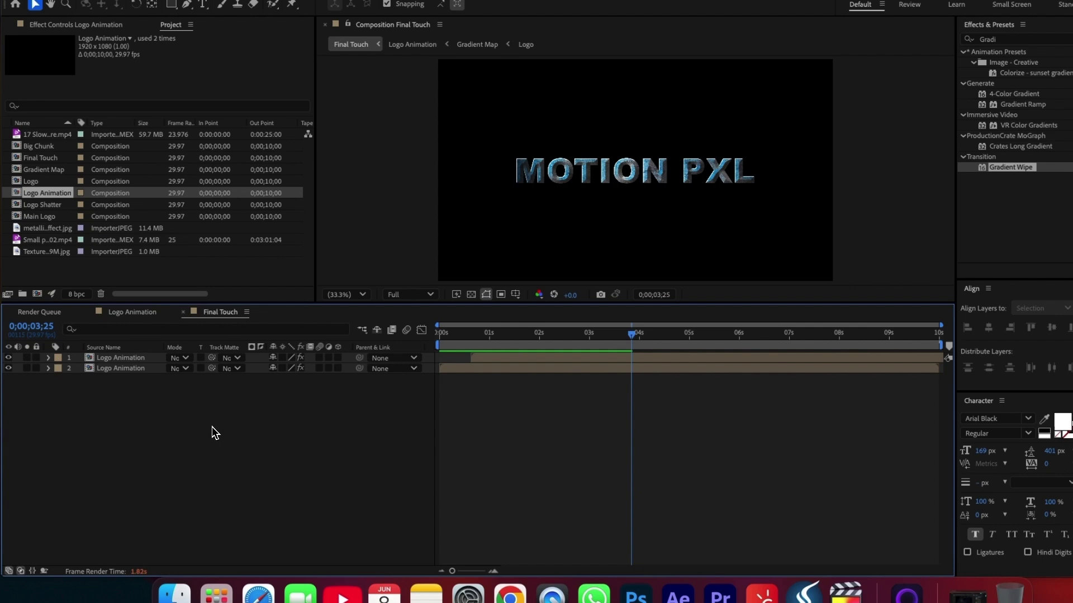
click(44, 245)
drag(47, 252, 41, 428)
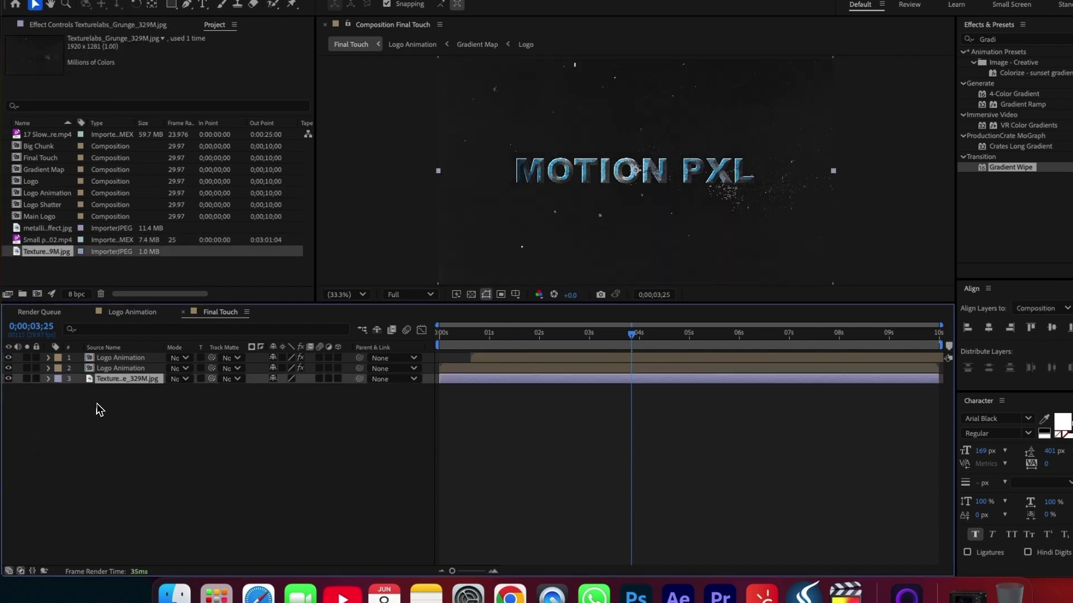
- Flip the grunge texture layer horizontally and make all three layers 3D
right_click(120, 379)
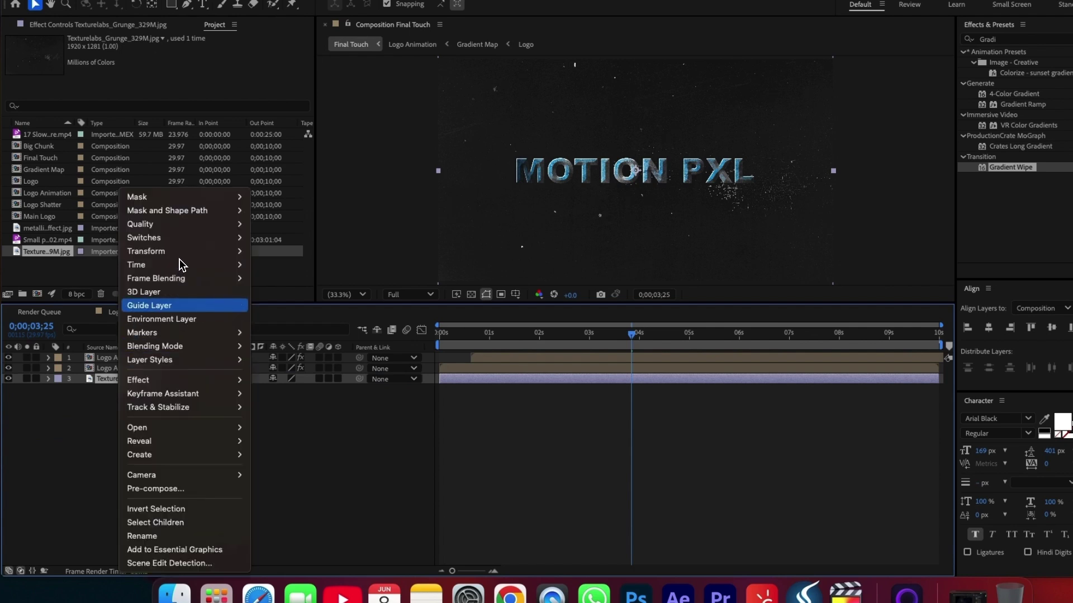
mouse_move(185, 251)
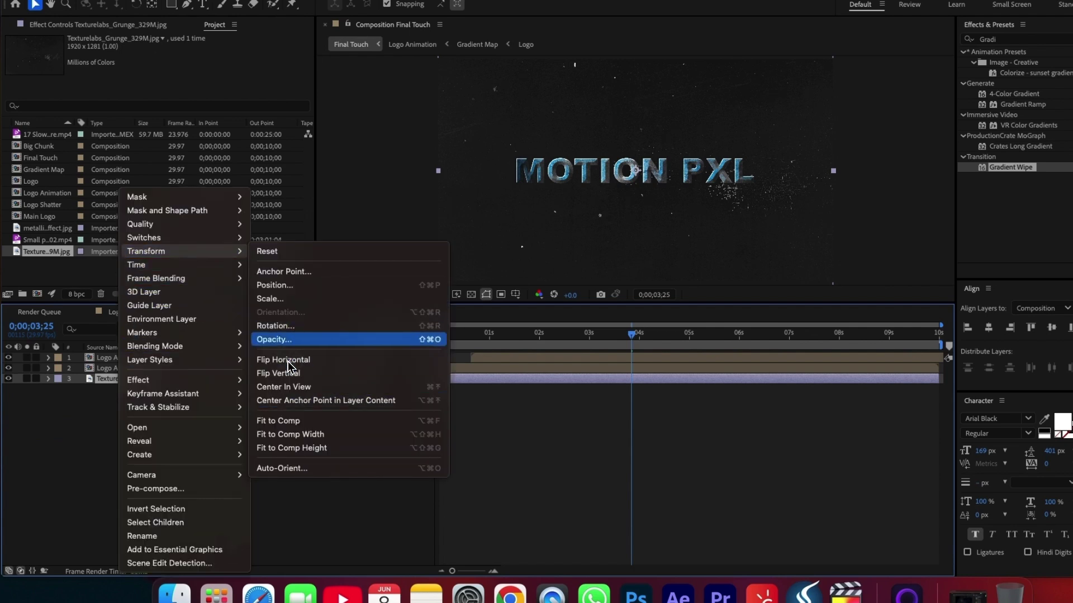
click(277, 362)
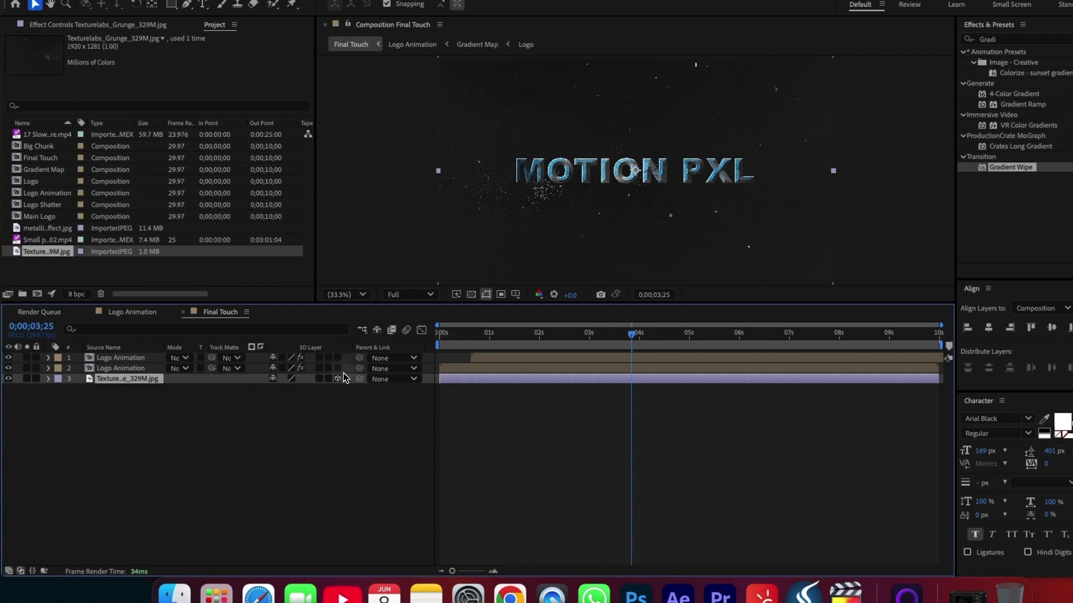
drag(338, 358, 338, 379)
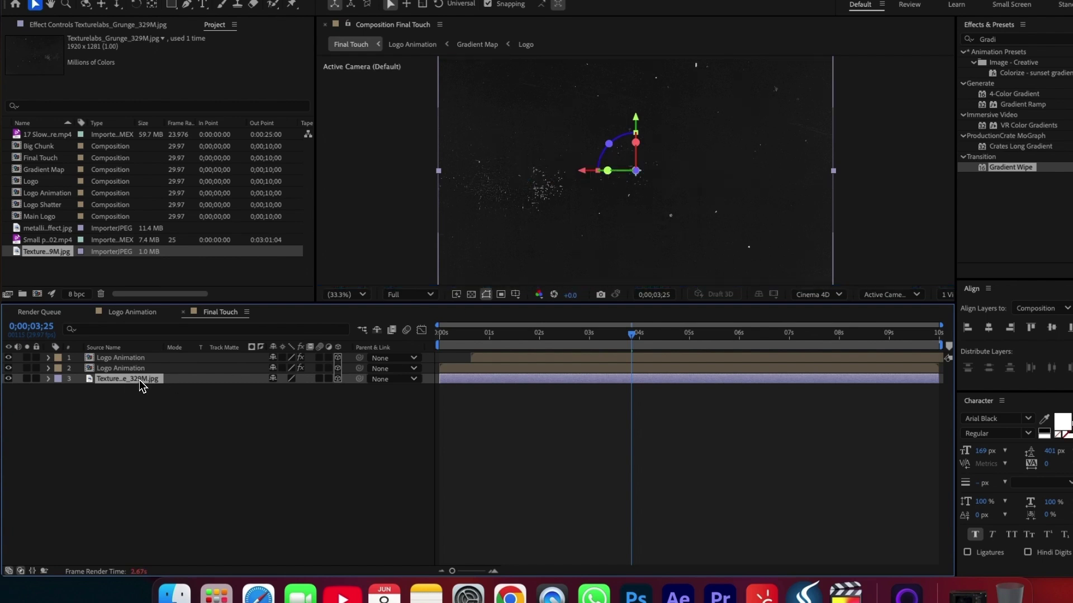
- Try pushing the grunge texture layer back to a Z position of 1910, with the preview resolution at Half
key(p)
drag(314, 389, 718, 368)
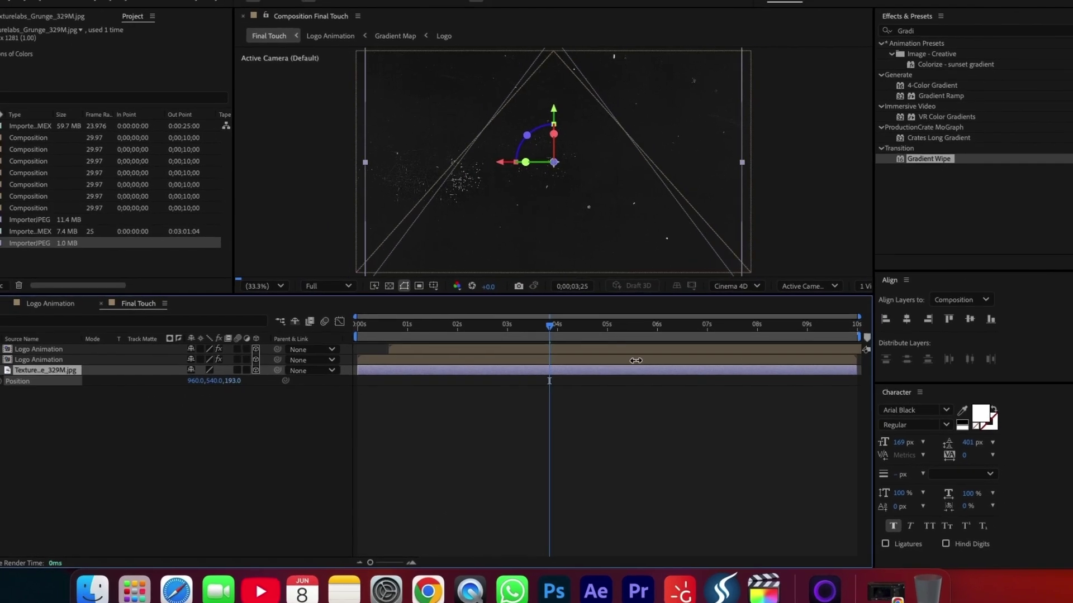
drag(636, 361, 240, 381)
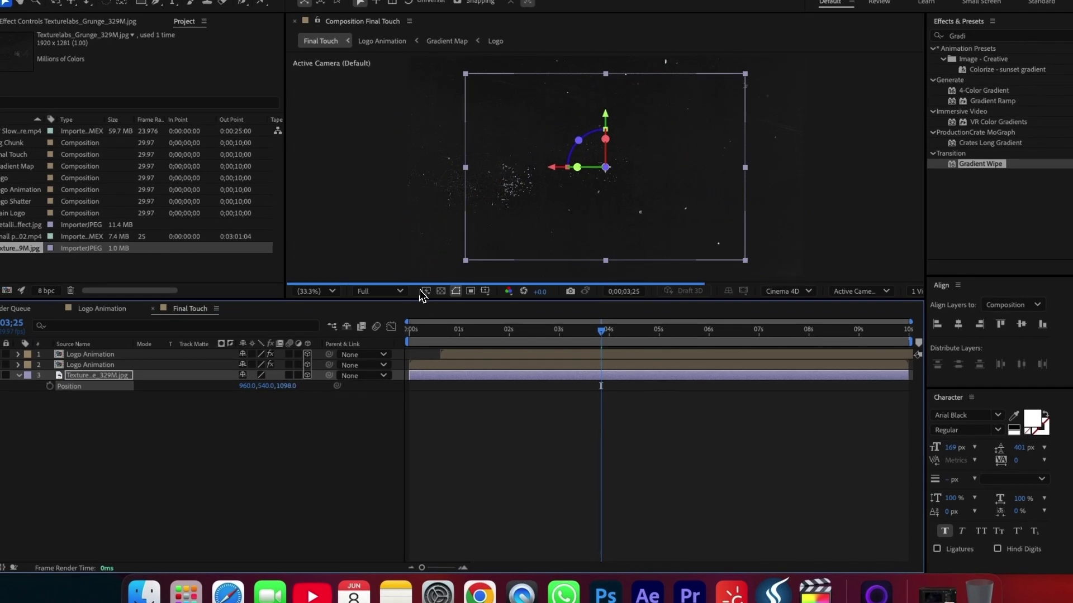
click(385, 291)
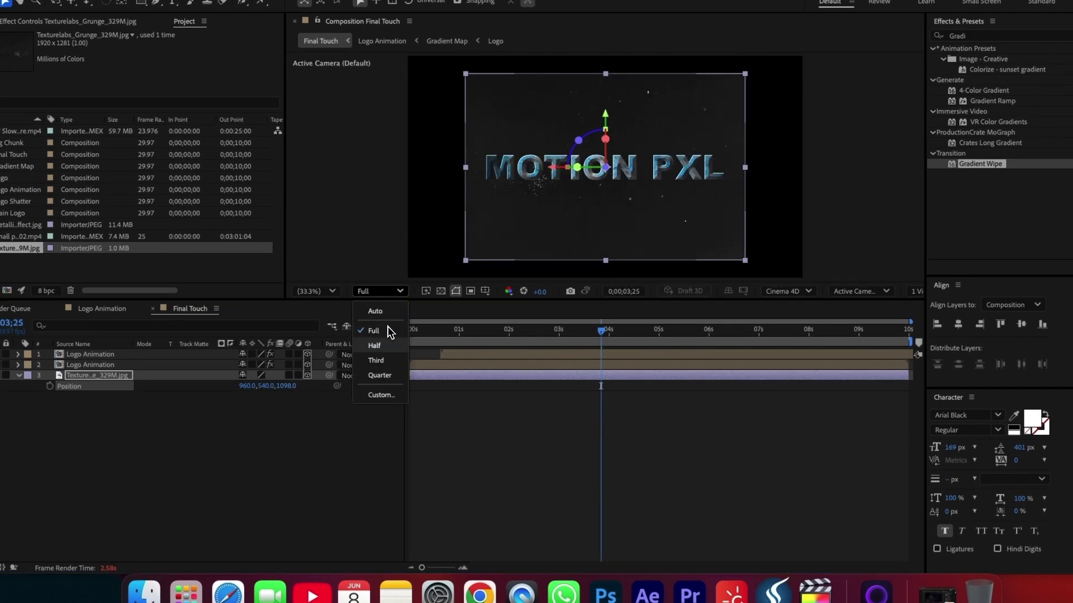
click(375, 345)
drag(289, 386, 132, 386)
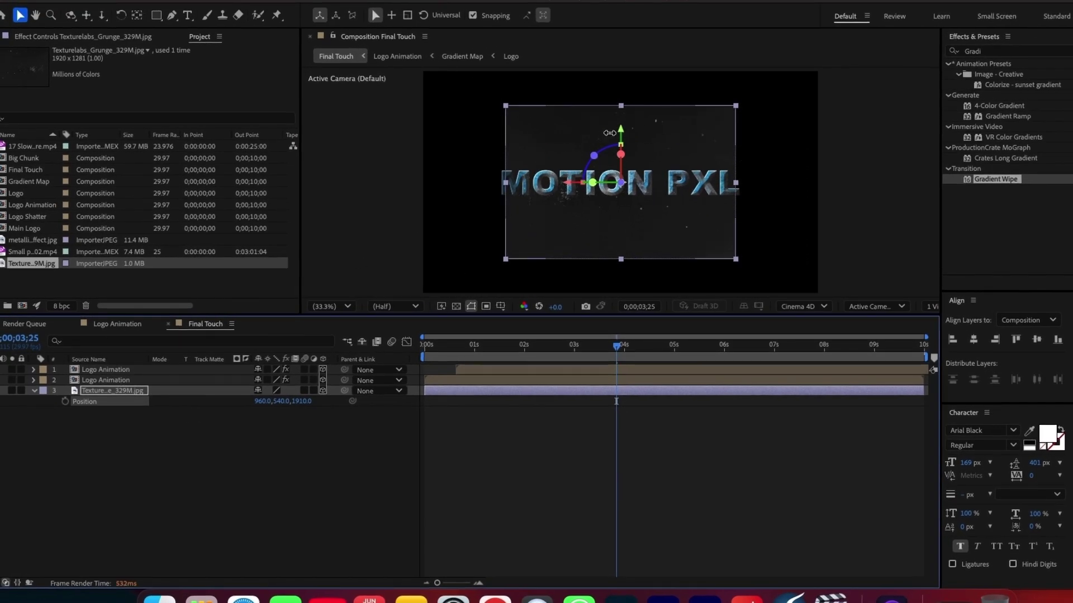
- Enlarge the grunge texture layer uniformly until it extends well beyond the composition frame
scroll(467, 270, down, 2)
key(s)
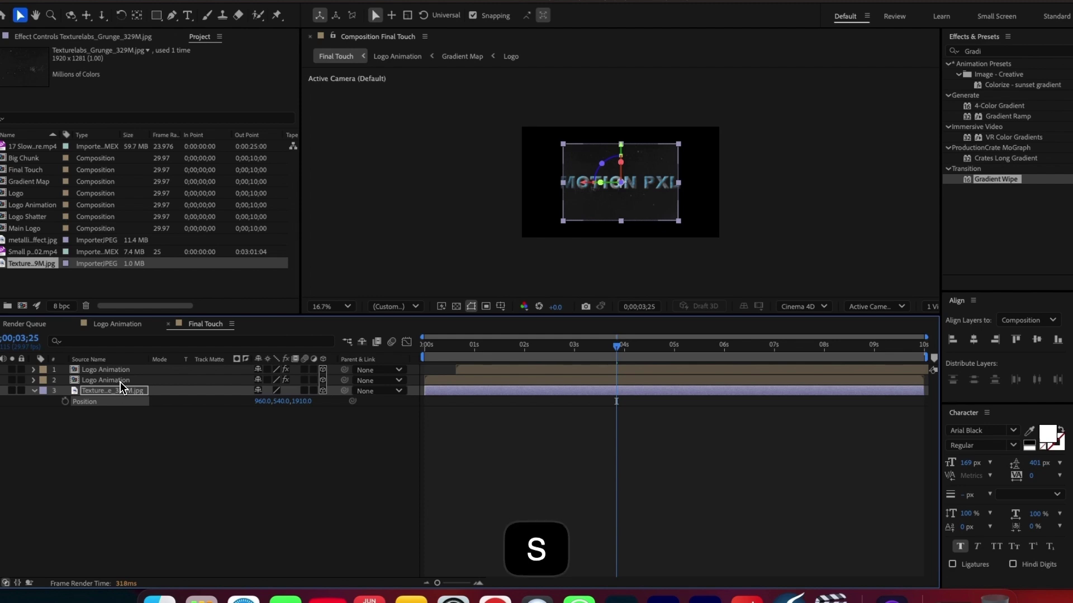
drag(335, 405, 384, 403)
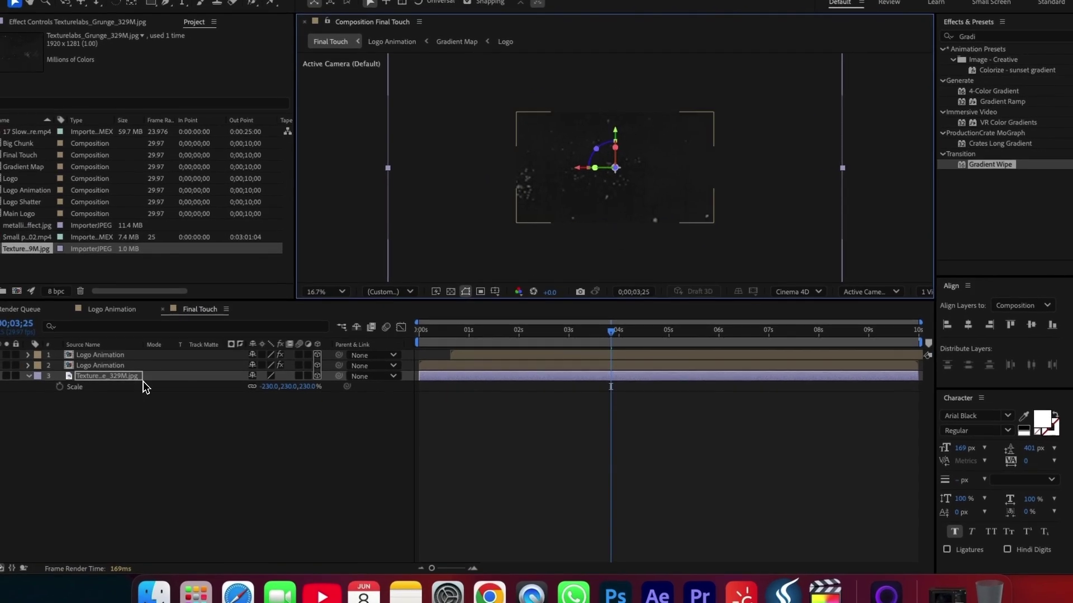
mouse_move(299, 387)
mouse_down()
mouse_move(536, 389)
mouse_move(287, 386)
mouse_move(321, 391)
mouse_move(286, 400)
mouse_up()
- Move the grunge texture layer down and behind the logo, to position 960, 705, 18
key(p)
key(p)
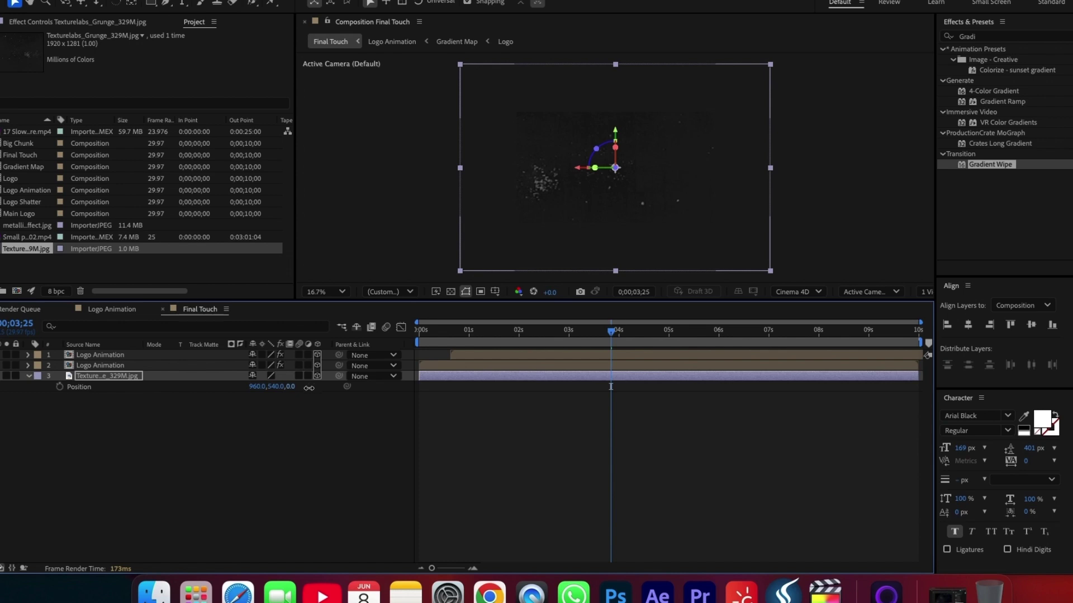
drag(298, 387, 191, 422)
click(120, 376)
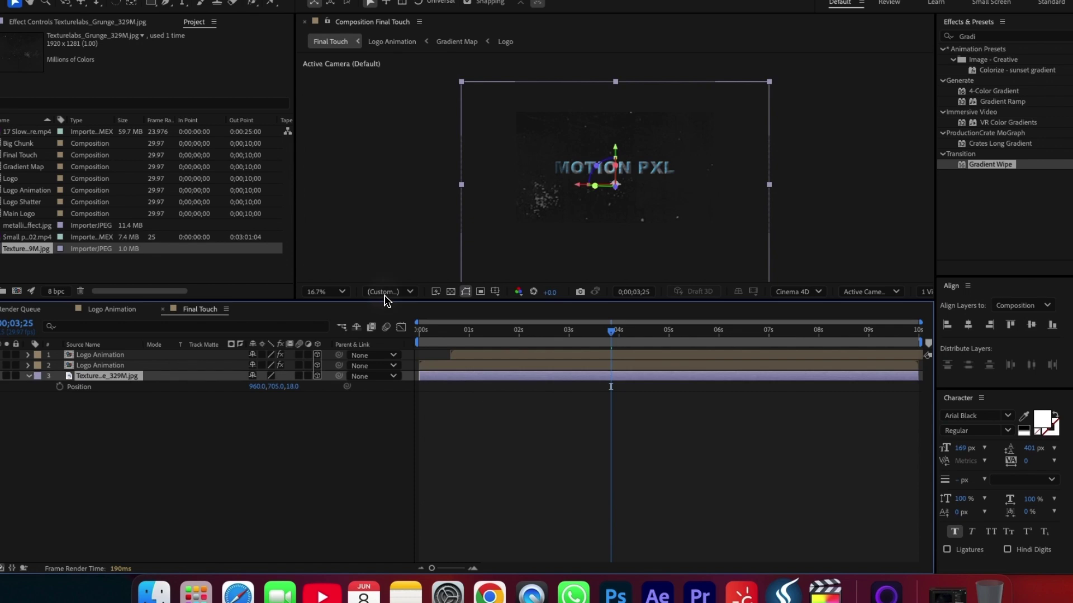
- Set the composition preview to Full resolution at 33.3% magnification
click(390, 292)
click(380, 330)
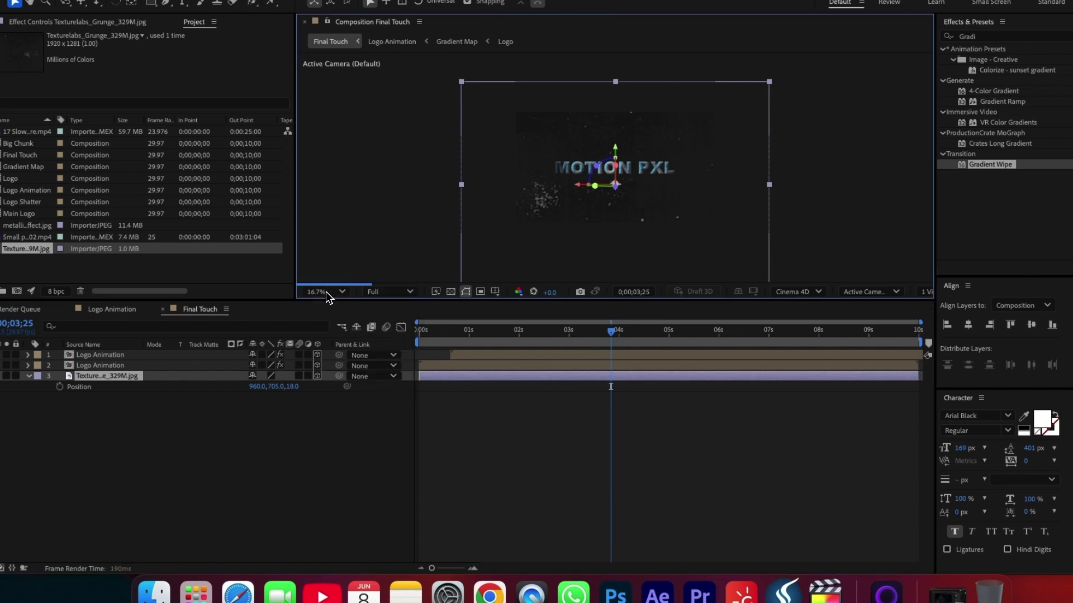
click(325, 291)
click(331, 377)
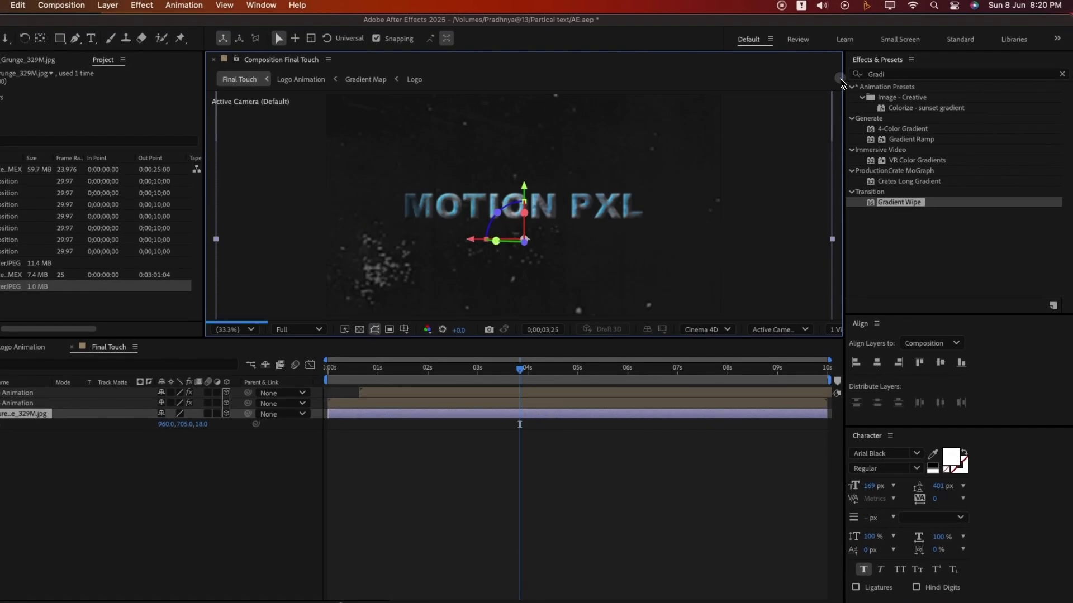
- Apply the Curves effect to the grunge texture layer and pull the RGB curve's midpoint down to darken the background
click(1063, 130)
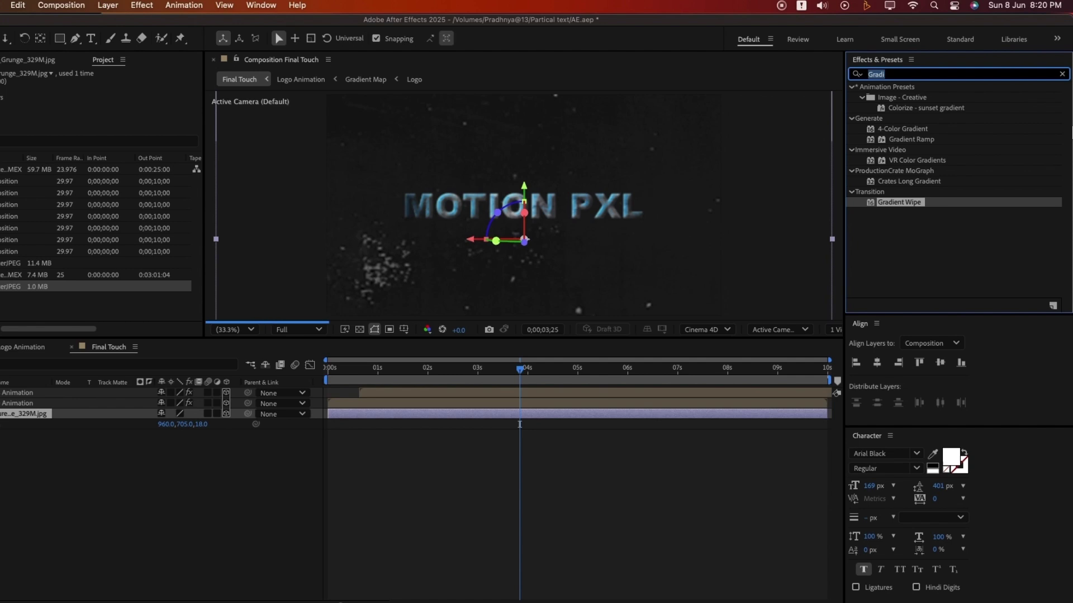
text(Curve)
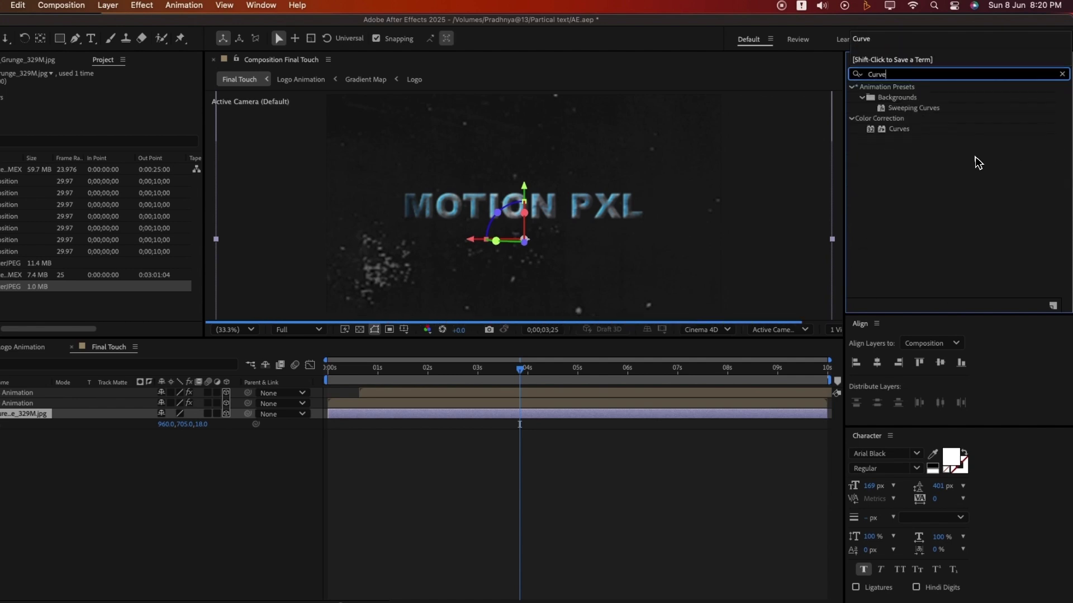
drag(884, 130, 9, 401)
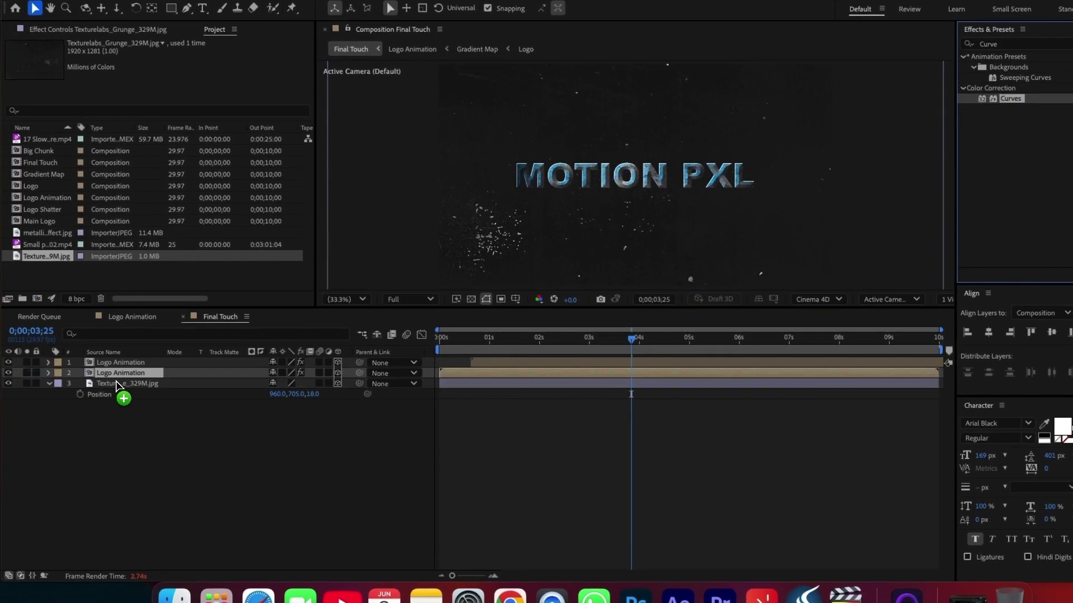
drag(121, 371, 122, 373)
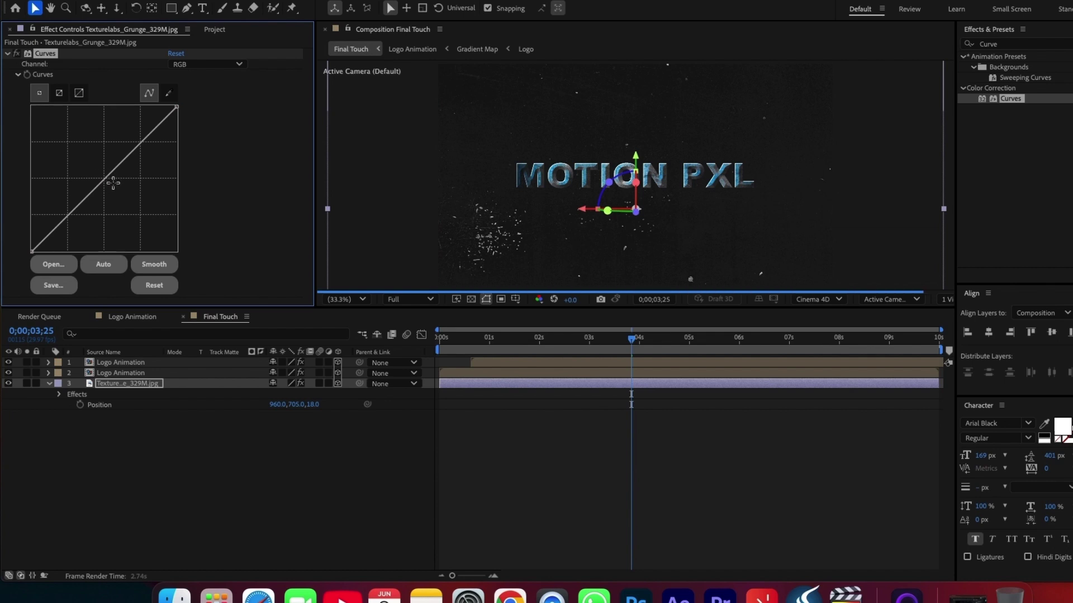
click(116, 195)
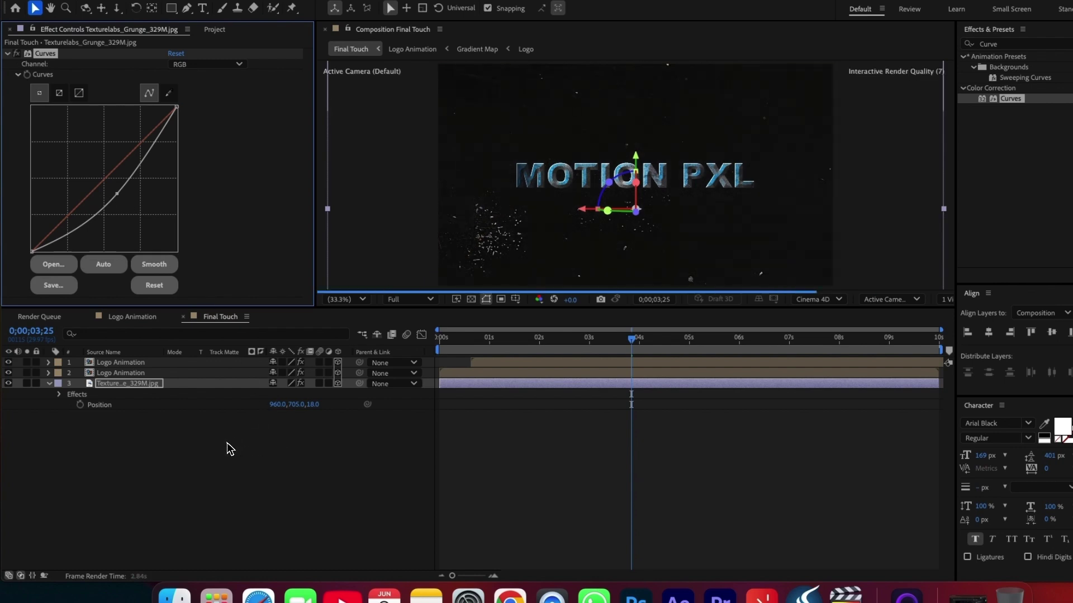
click(210, 447)
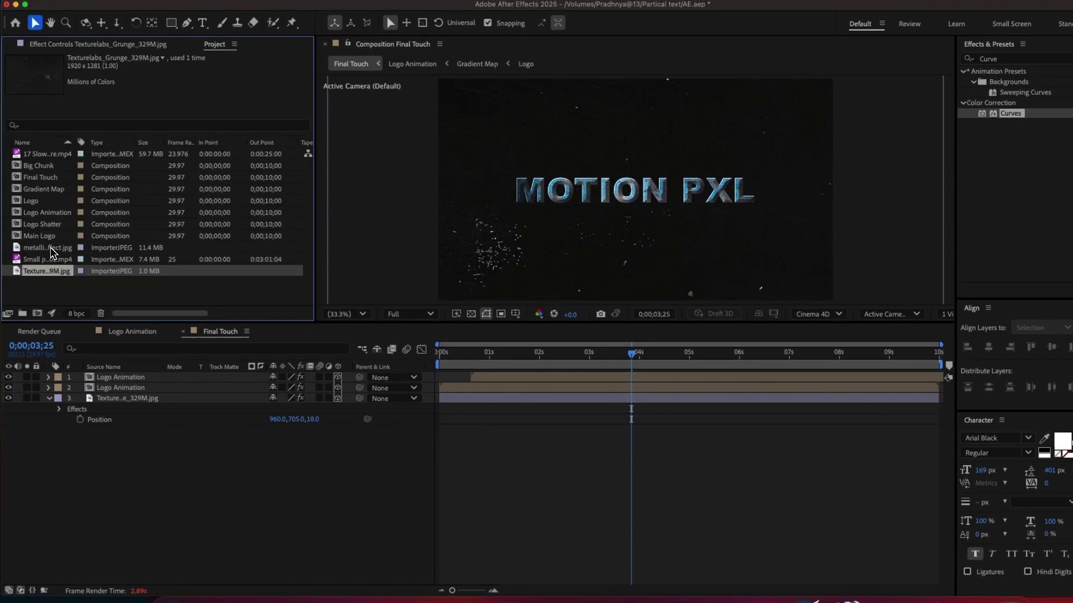
- Place 17 Slow Atmosphere.mp4 as a 3D layer just above the grunge texture, with blending modes shown and full layer names visible
key(Up)
drag(48, 154, 64, 397)
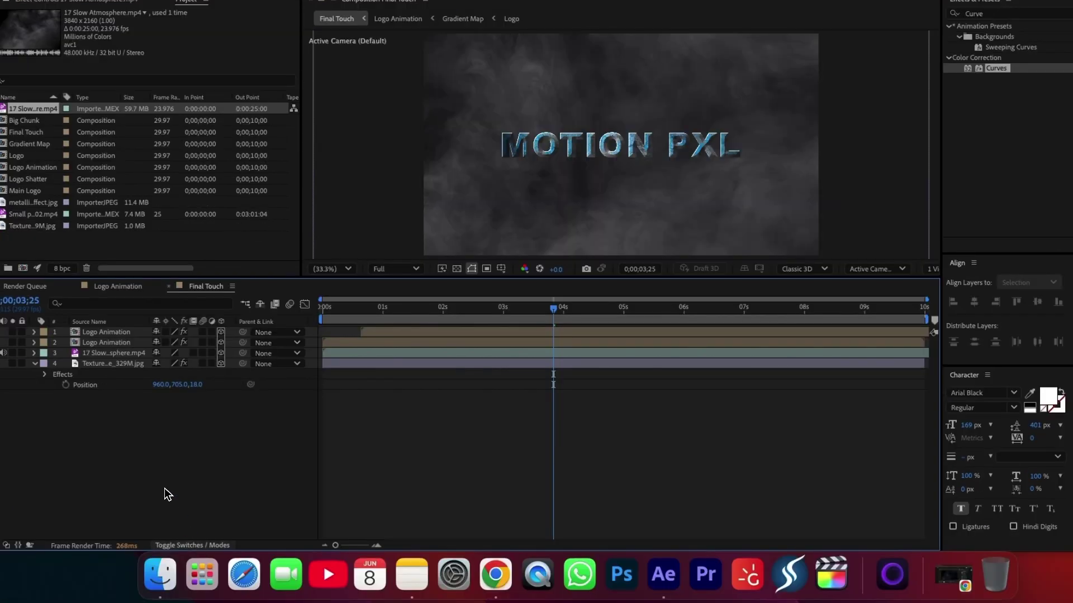
key(F4)
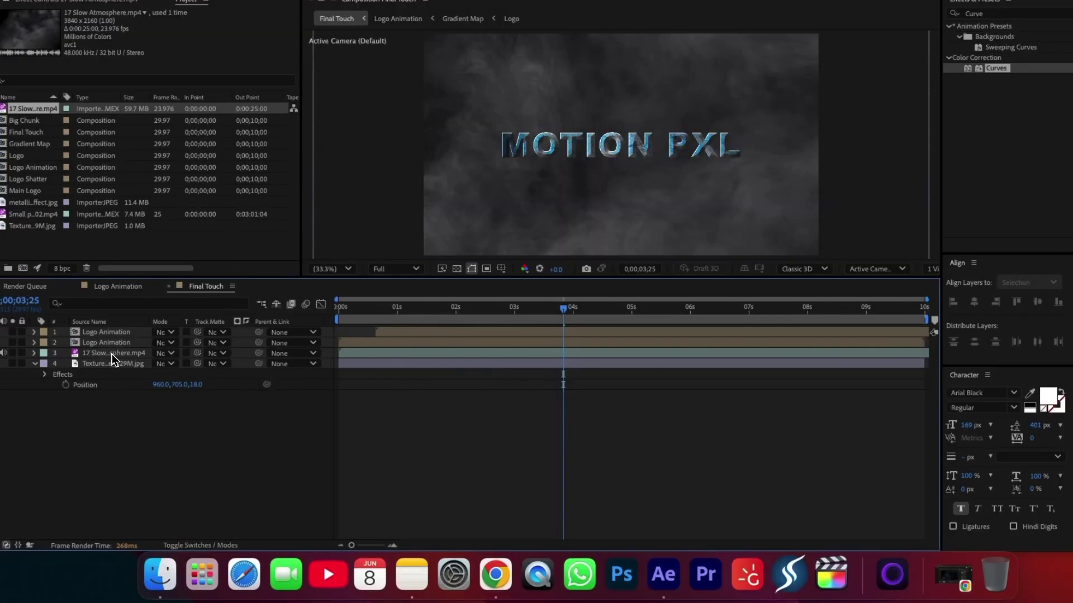
click(114, 353)
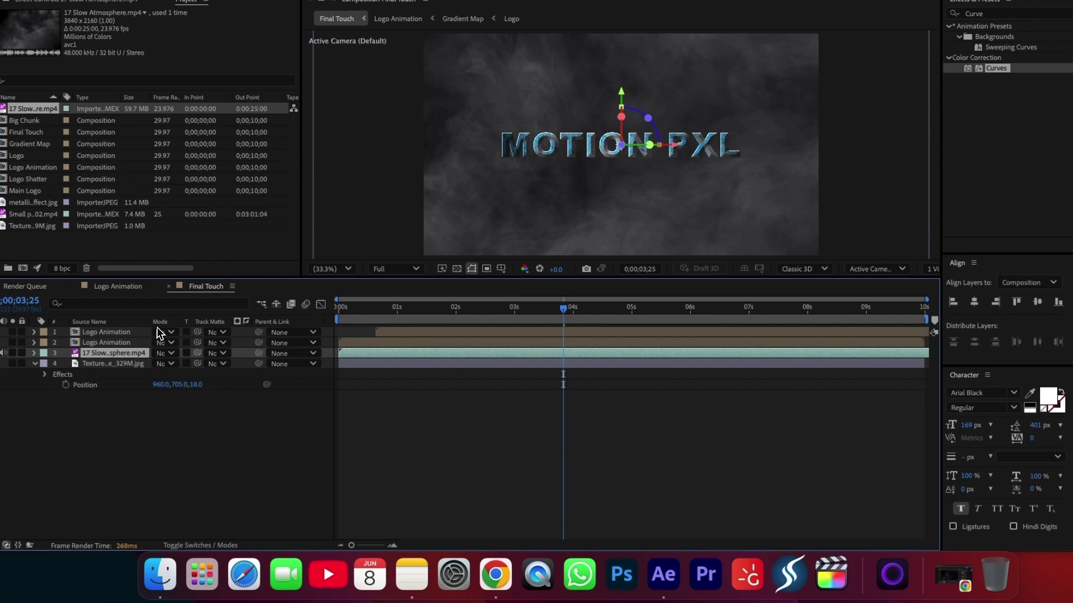
drag(150, 323, 195, 322)
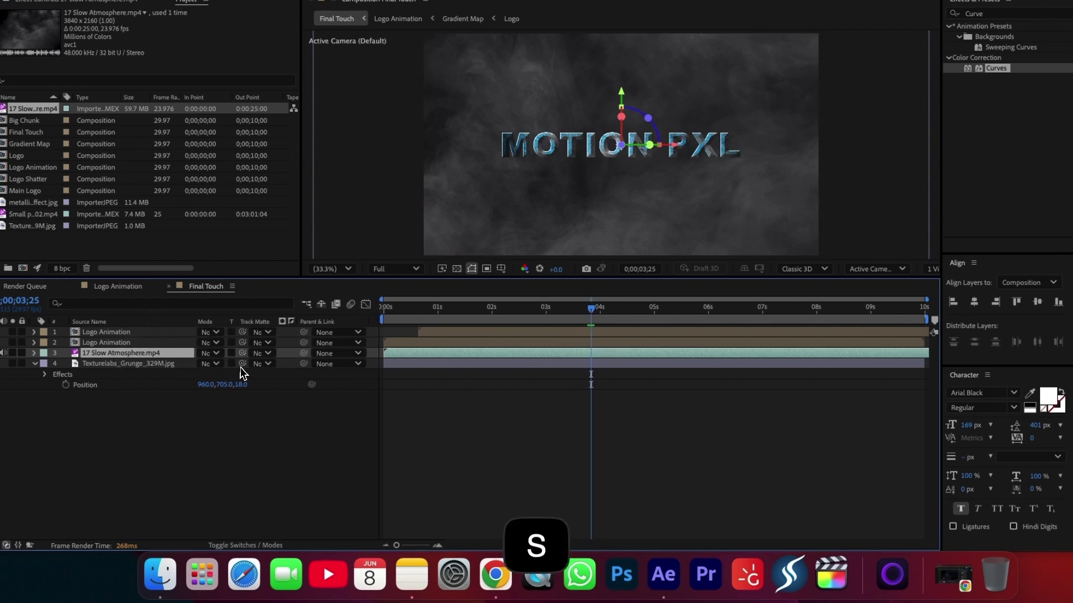
- Try rescaling the 17 Slow Atmosphere layer and undo the change
key(s)
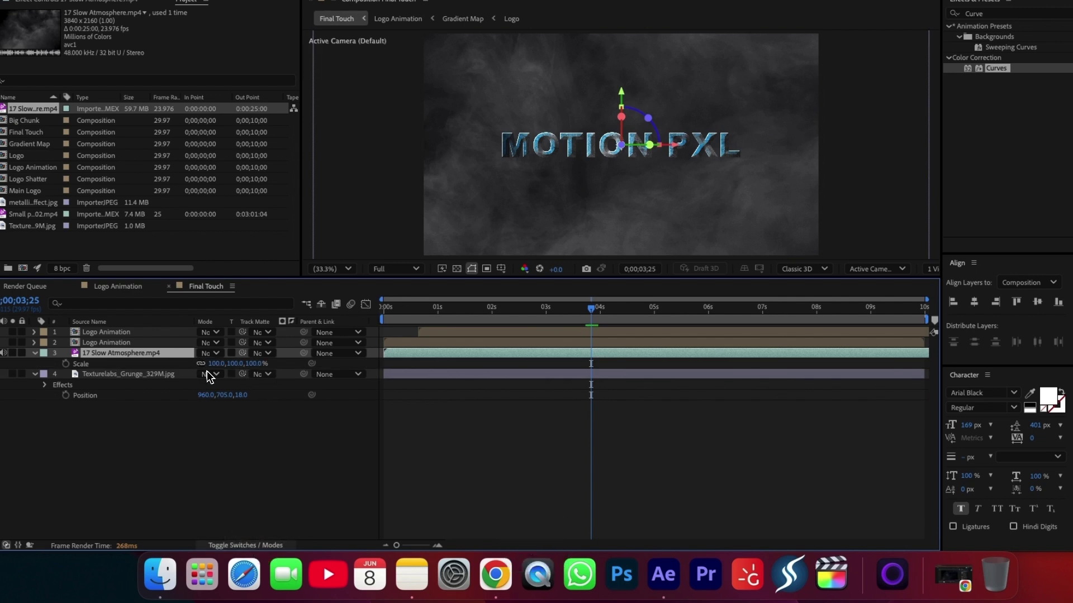
key(F4)
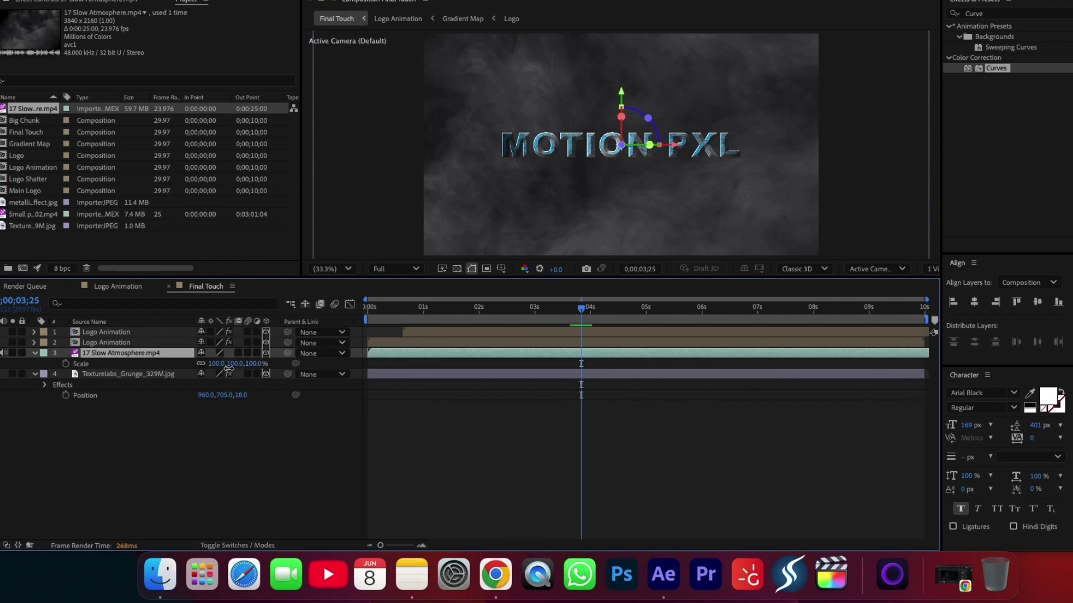
drag(199, 376, 228, 374)
key(super+z)
- Try pushing the 17 Slow Atmosphere layer back to Z positions of 480 and 1293, and undo both moves
key(p)
drag(239, 364, 531, 422)
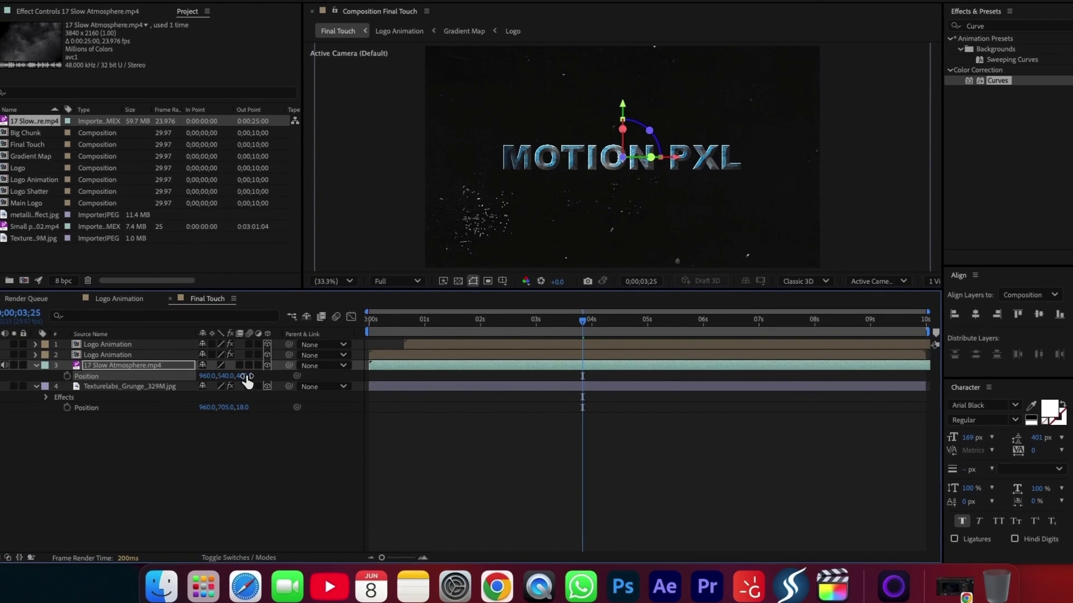
drag(442, 381, 290, 380)
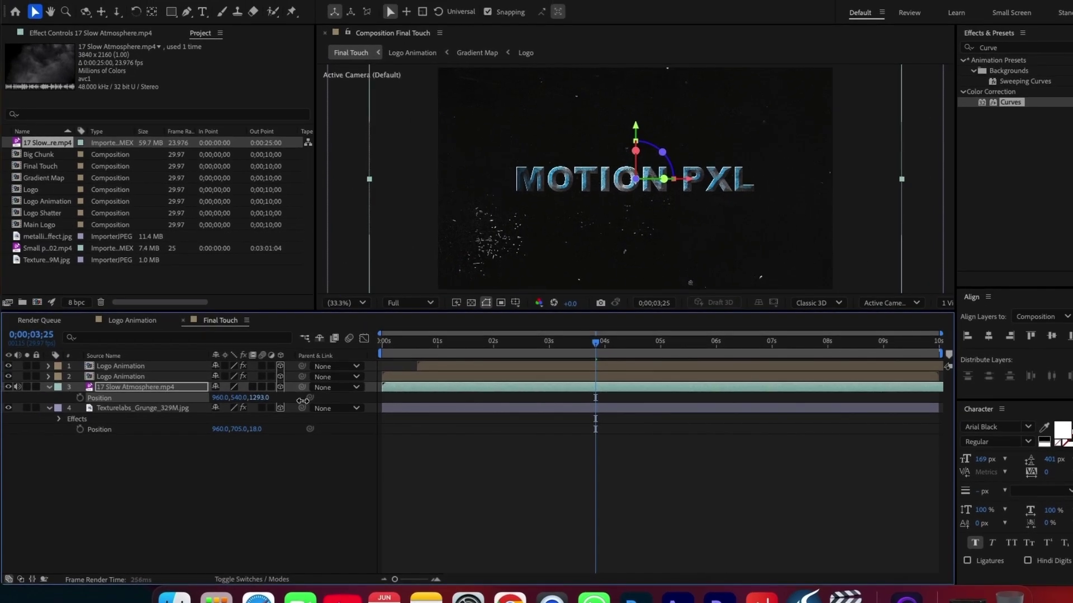
scroll(499, 235, down, 1)
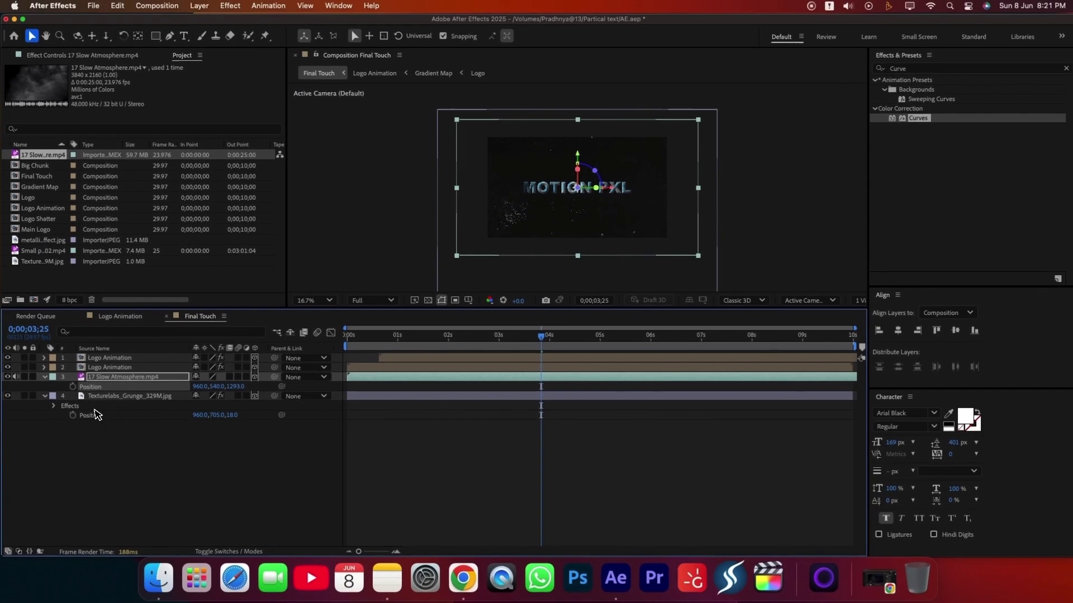
key(super+z)
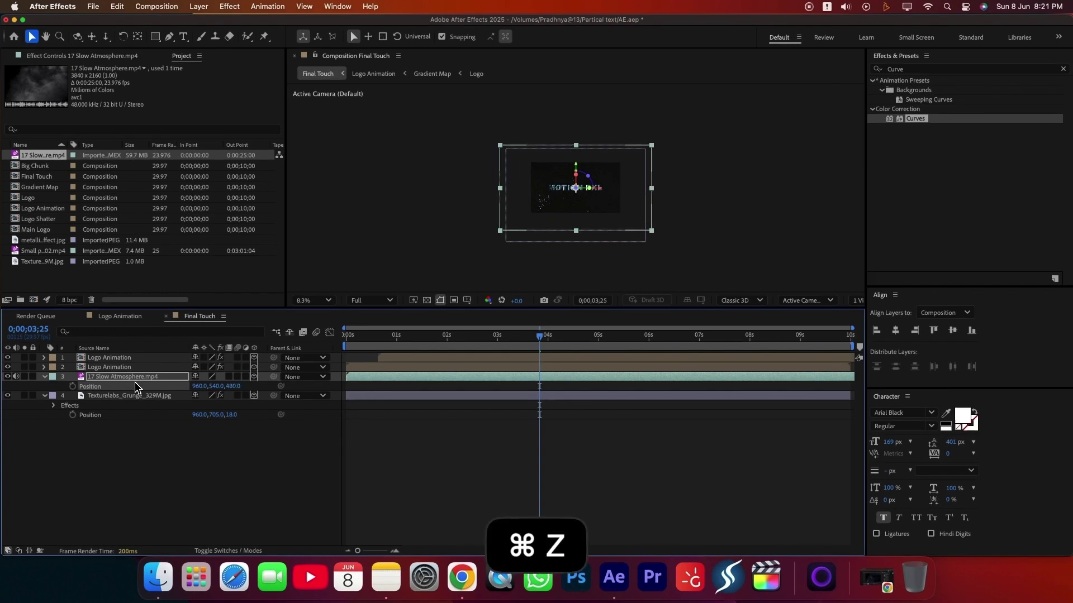
key(super+z)
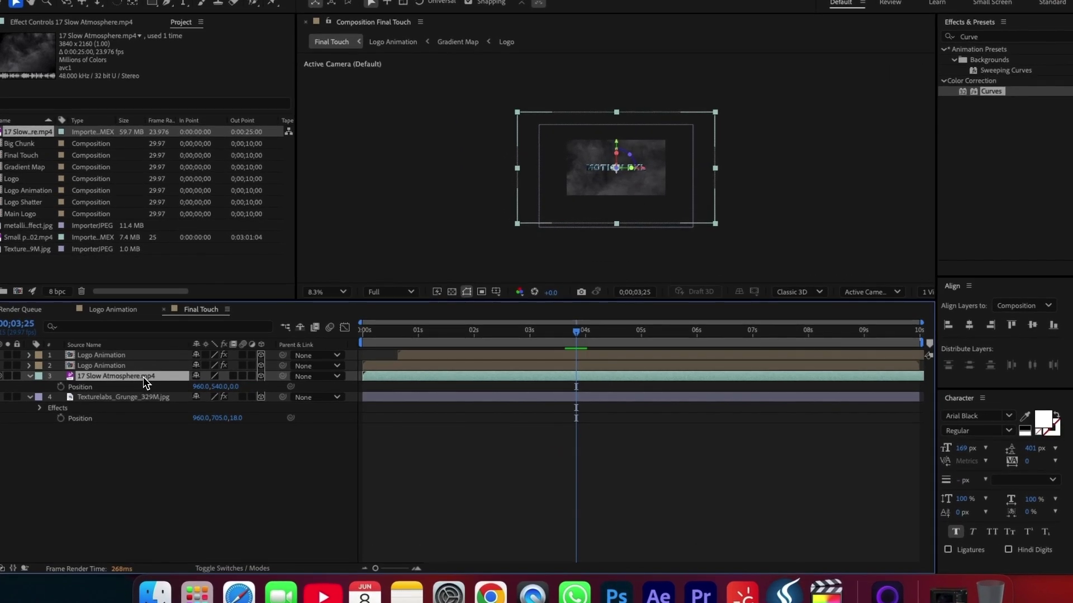
key(super+z)
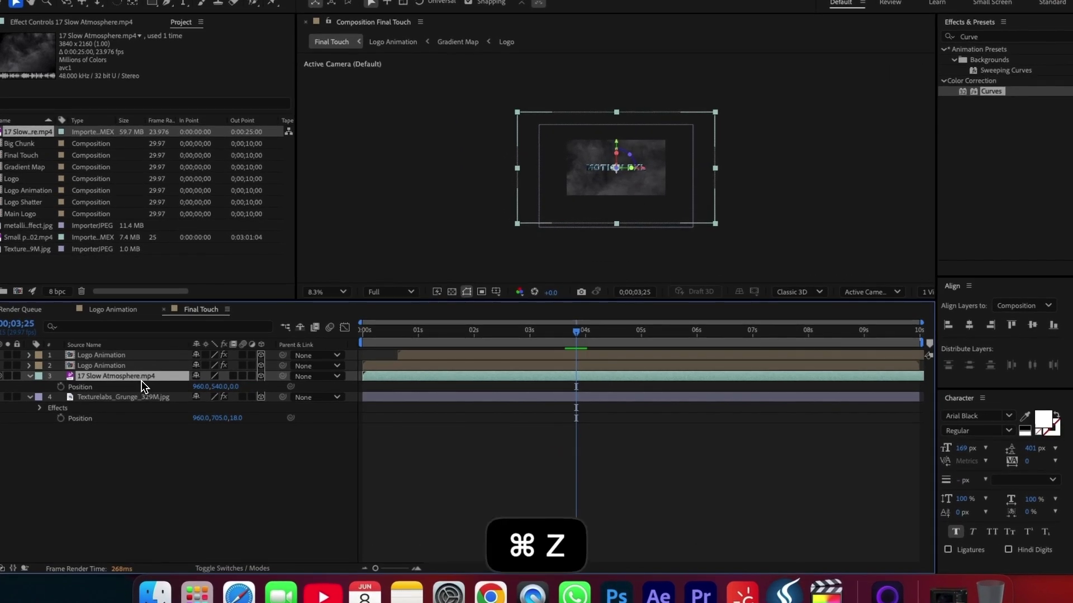
- Undo the last changes to the 17 Slow Atmosphere layer and make it a 3D layer again
key(super+z)
click(138, 378)
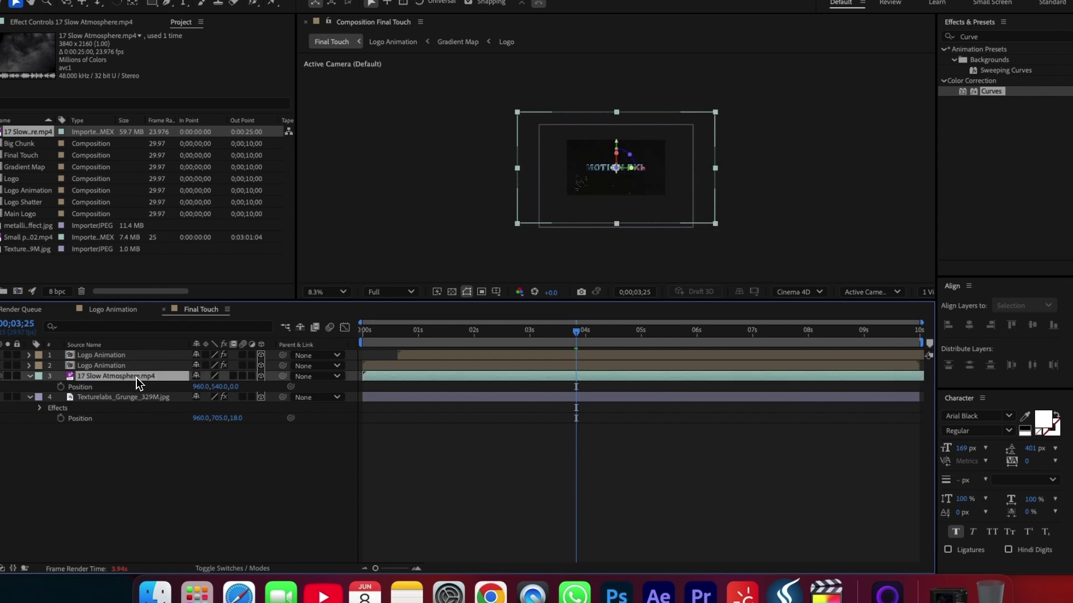
key(super+z)
key(super+z)
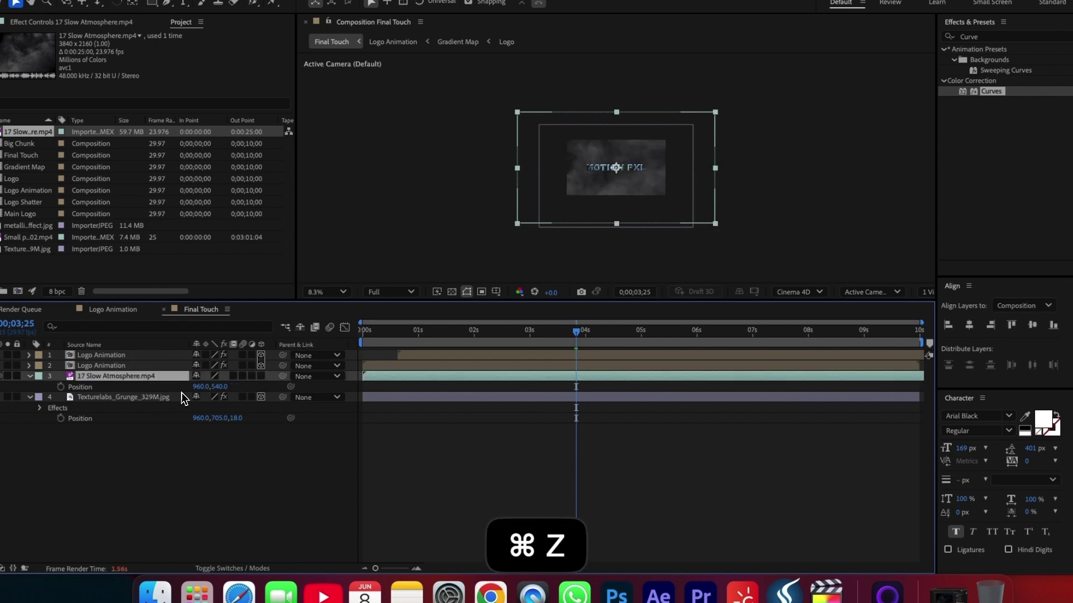
click(261, 375)
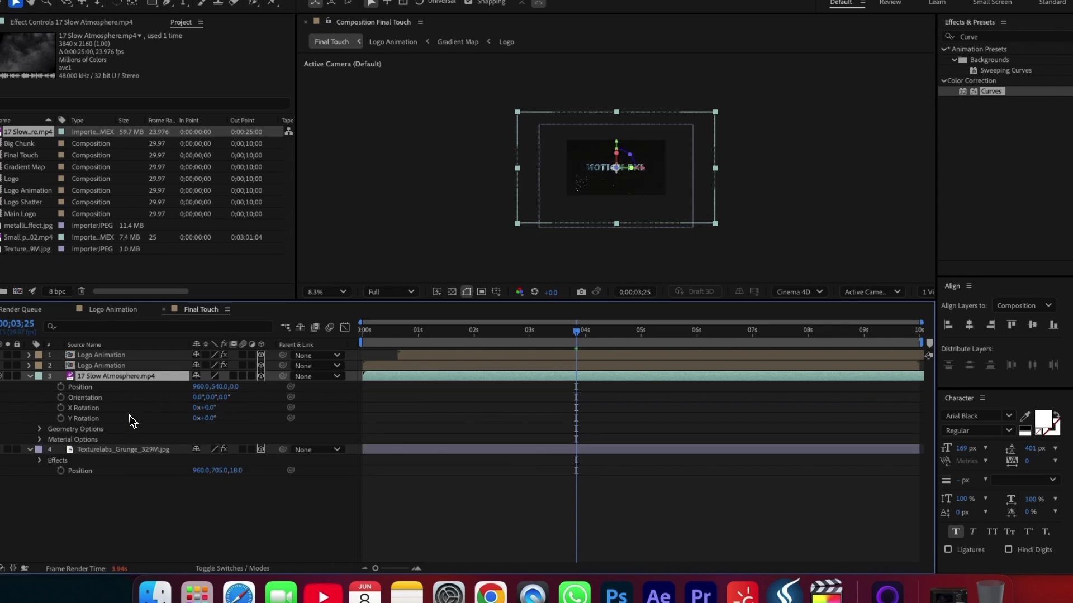
- Using the Left view, move 17 Slow Atmosphere back to Z 252 and the grunge texture to Z 509, then return to Active Camera
key(.)
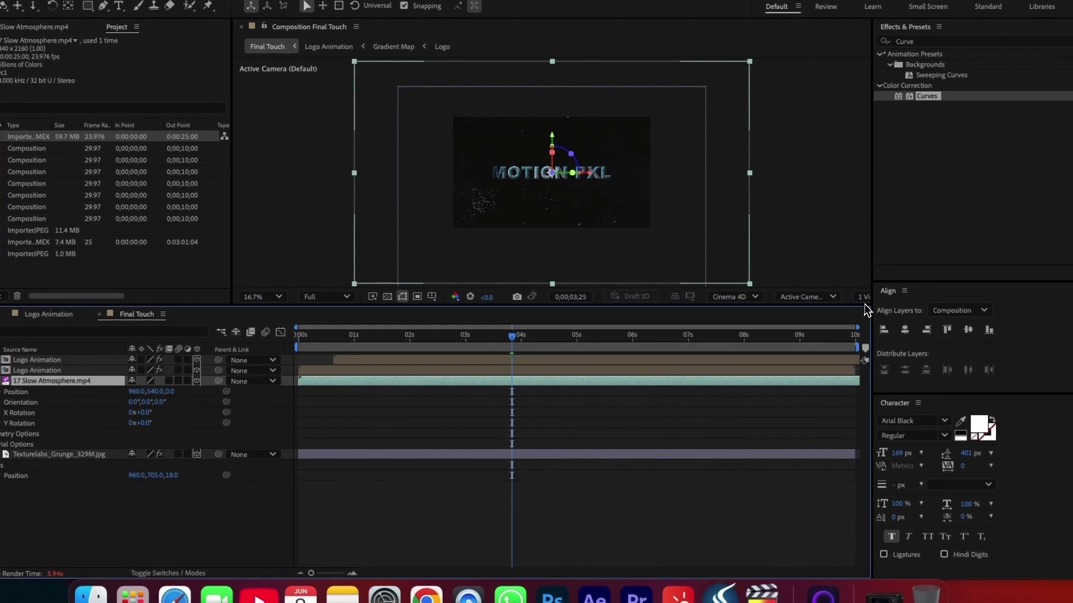
click(824, 297)
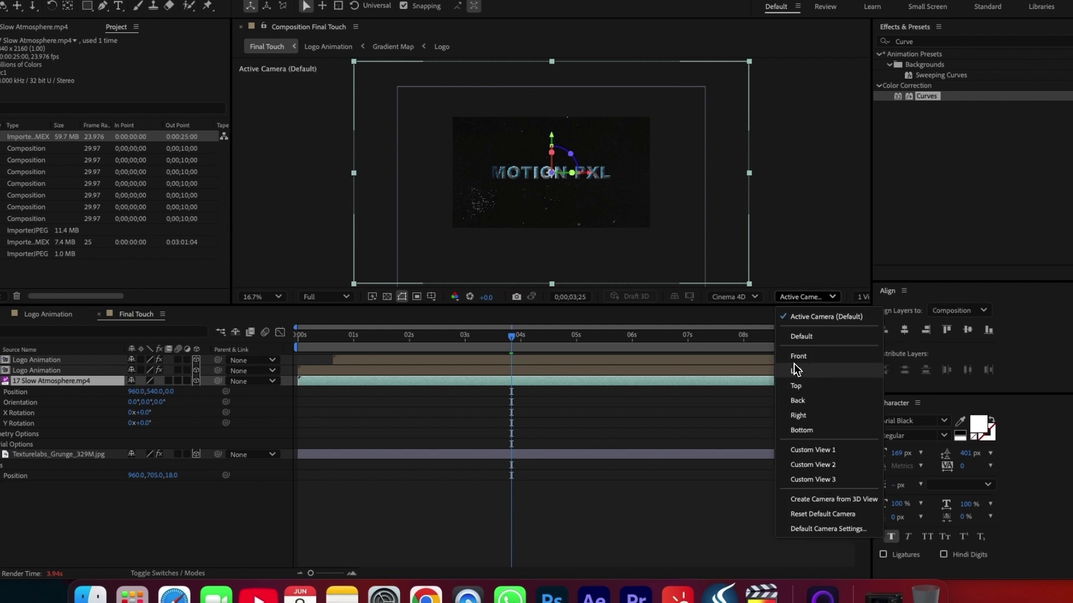
click(797, 371)
click(158, 437)
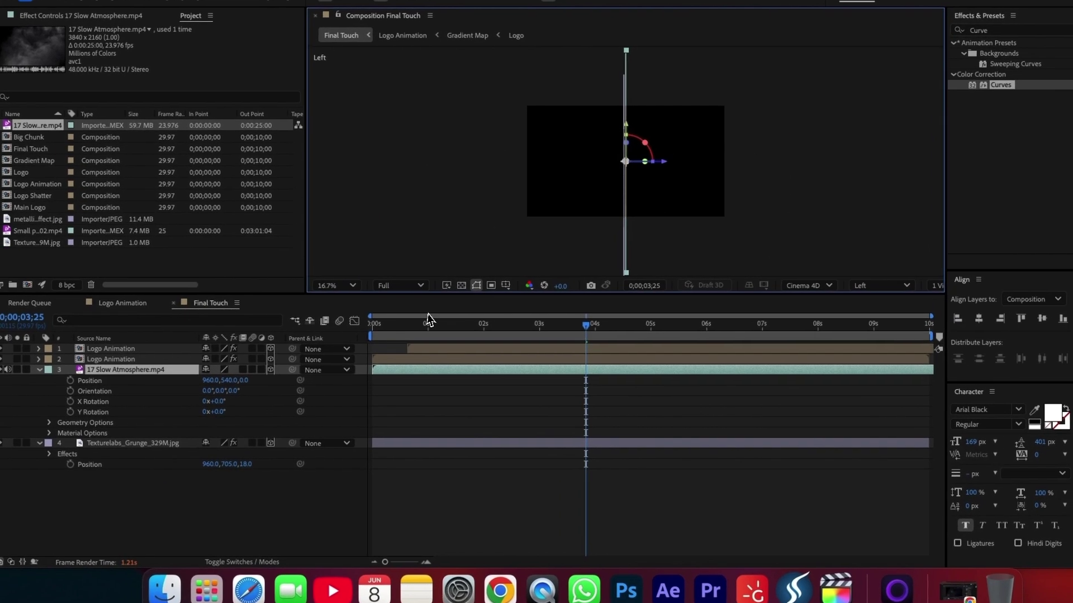
drag(614, 190, 558, 185)
click(150, 373)
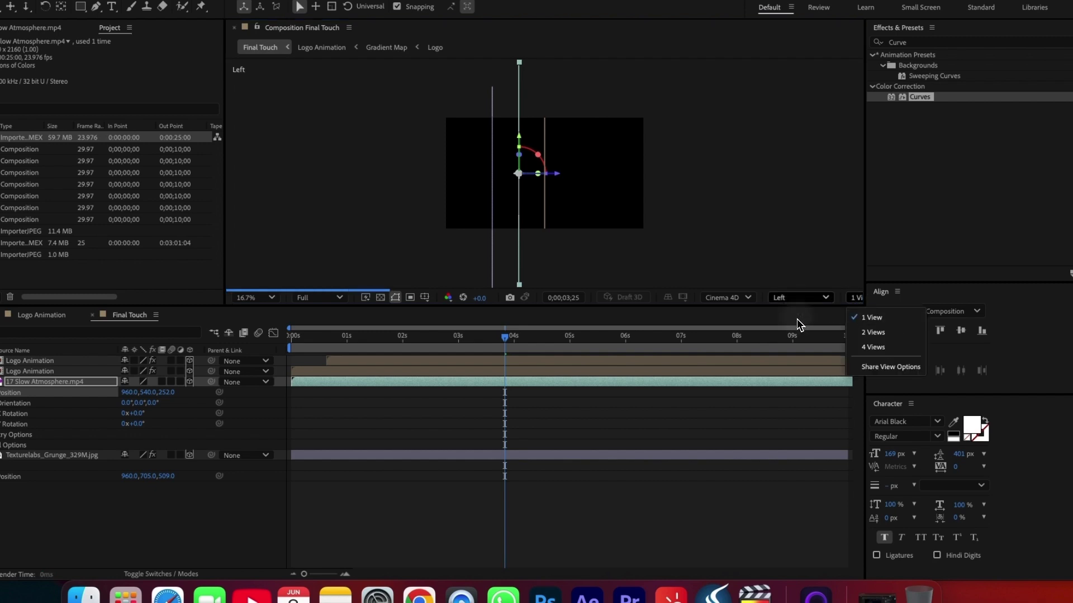
click(799, 298)
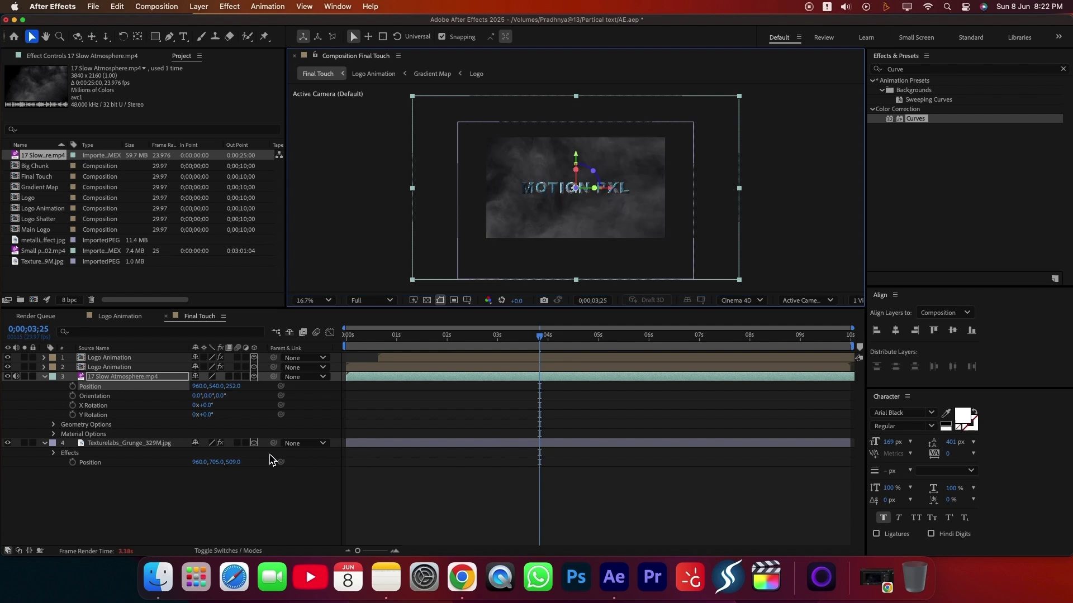
- Scale the 17 Slow Atmosphere layer to 56%, slide it slightly earlier in time, and fit the composition in the viewer
key(s)
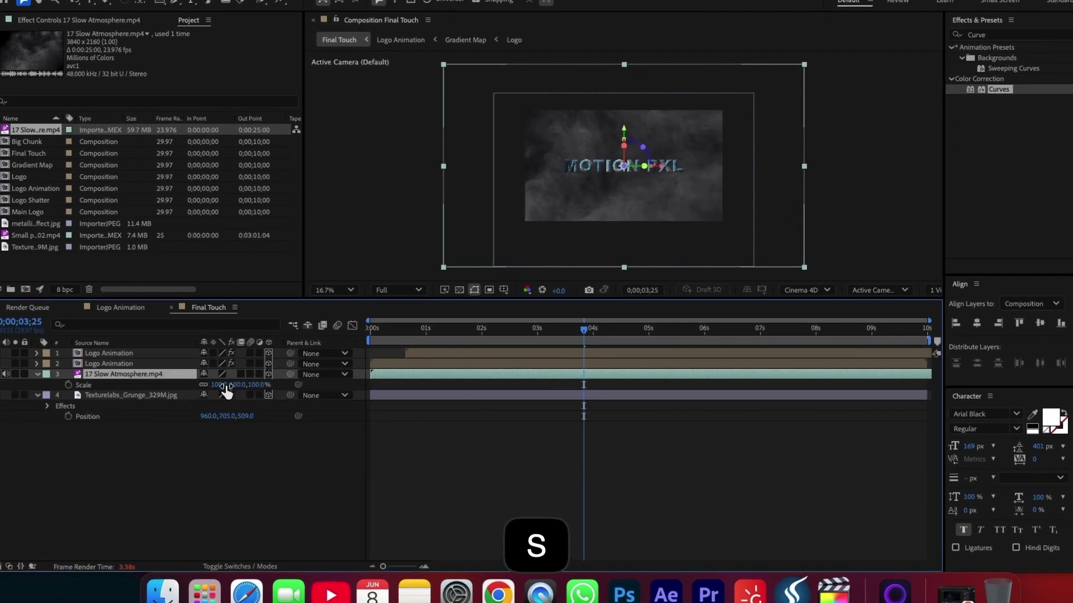
drag(226, 391, 193, 393)
click(523, 380)
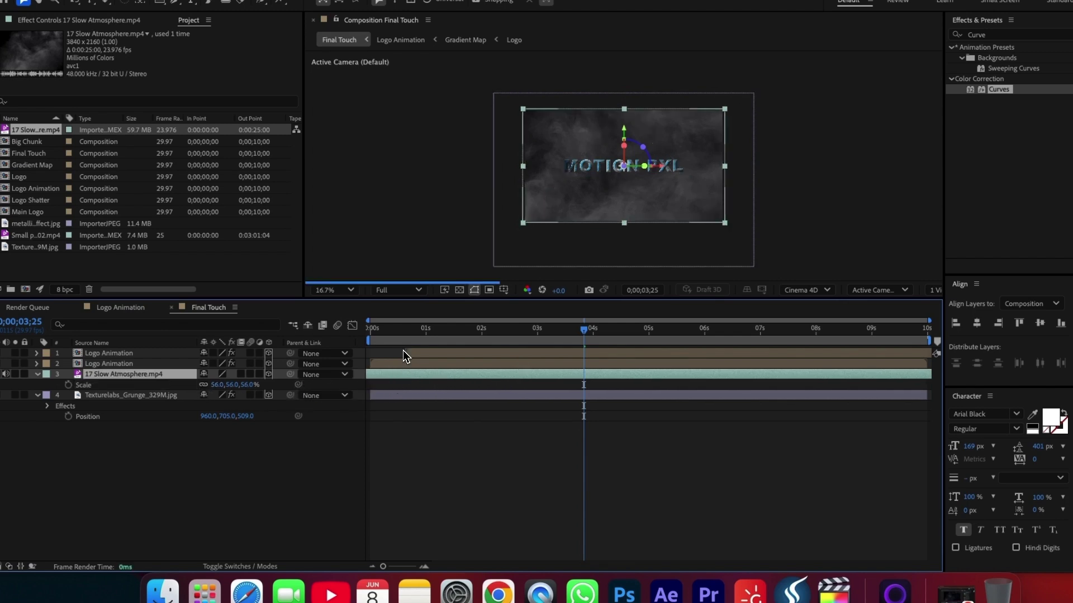
click(334, 290)
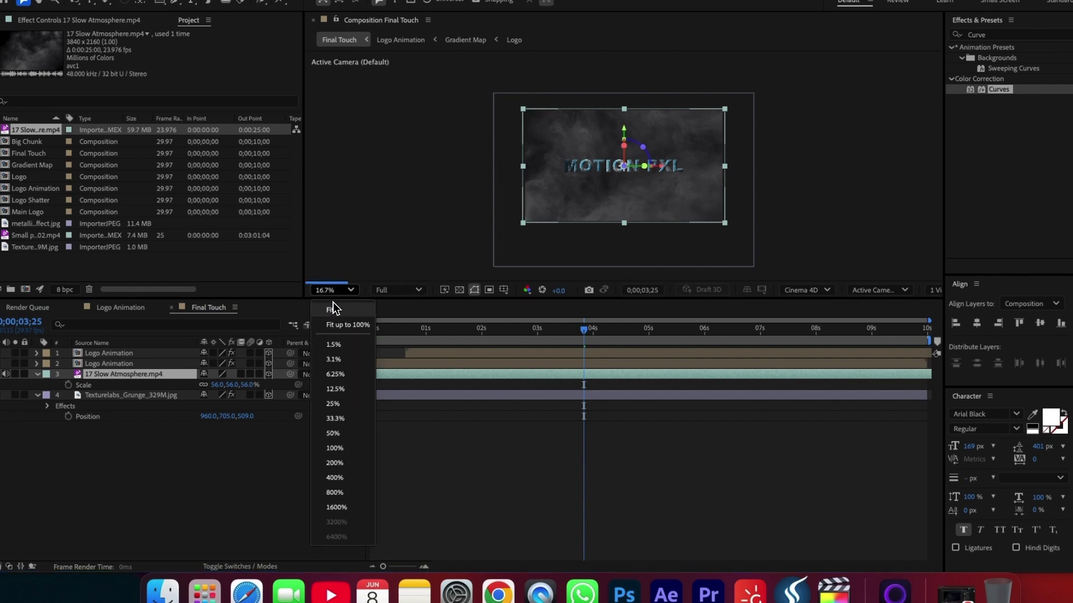
click(336, 314)
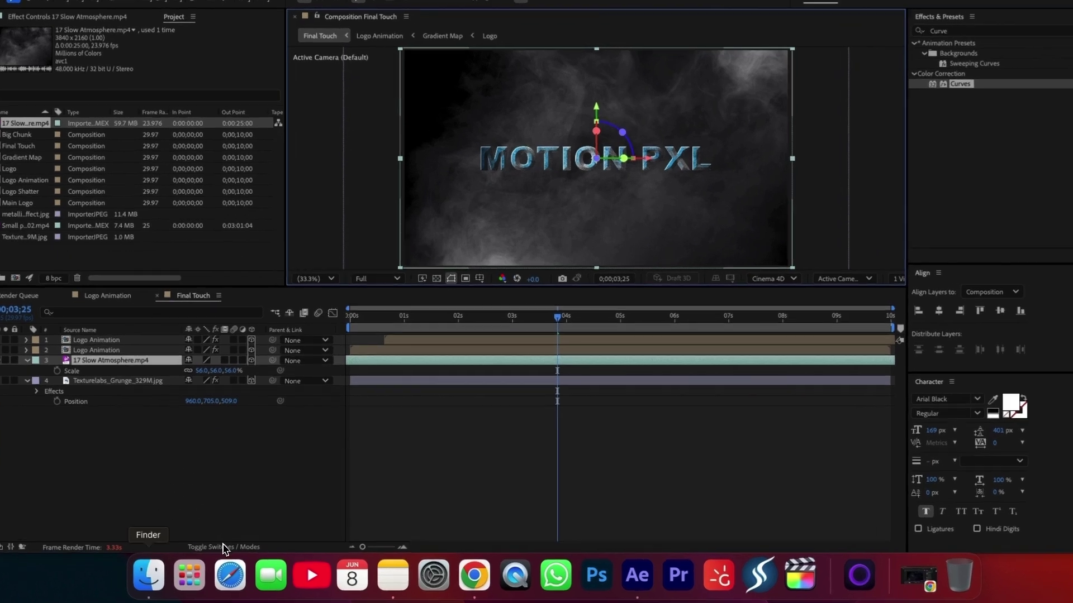
- Switch the composition's renderer to Classic 3D and set the 17 Slow Atmosphere layer's blending mode to Add
key(F4)
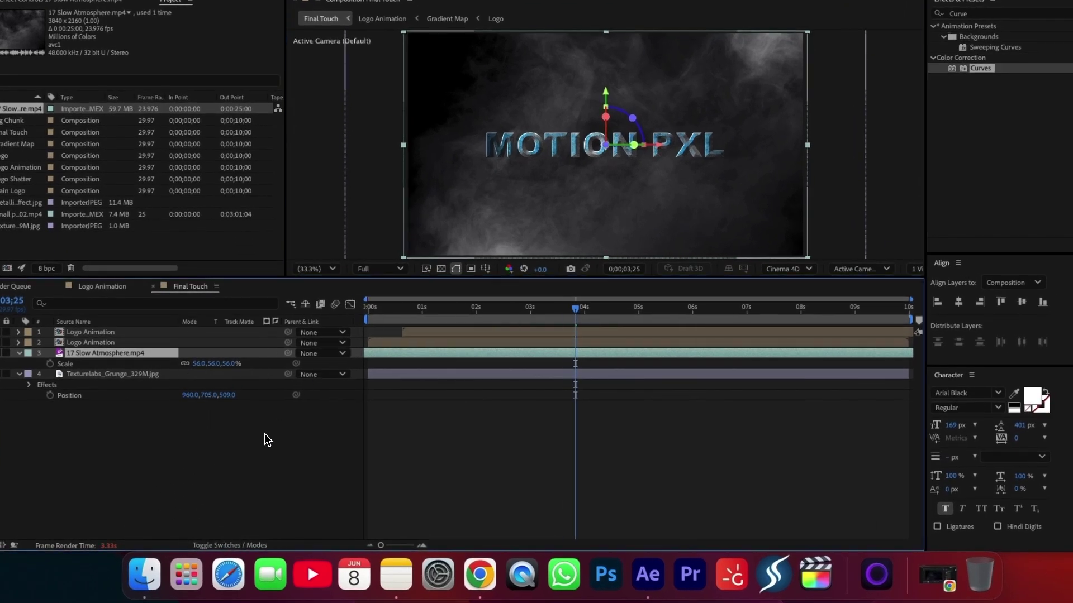
click(219, 545)
click(767, 275)
click(767, 294)
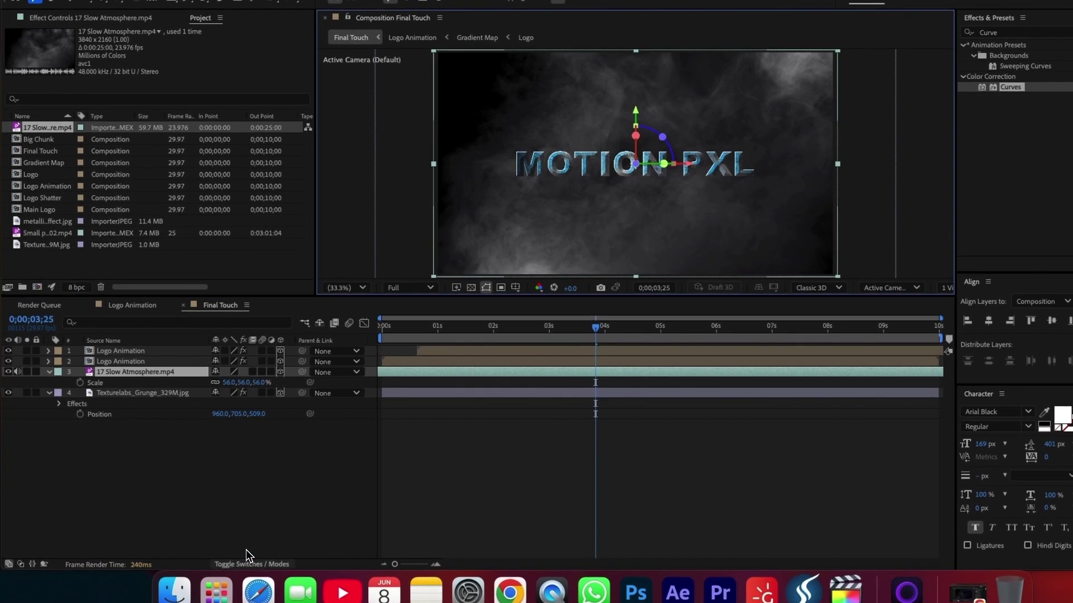
click(248, 564)
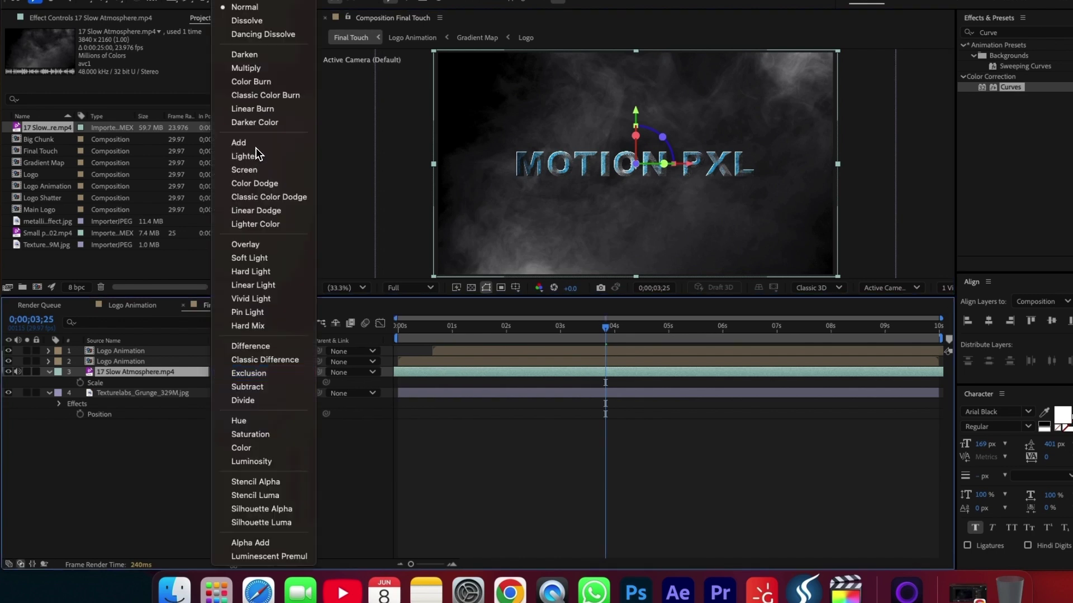
click(255, 146)
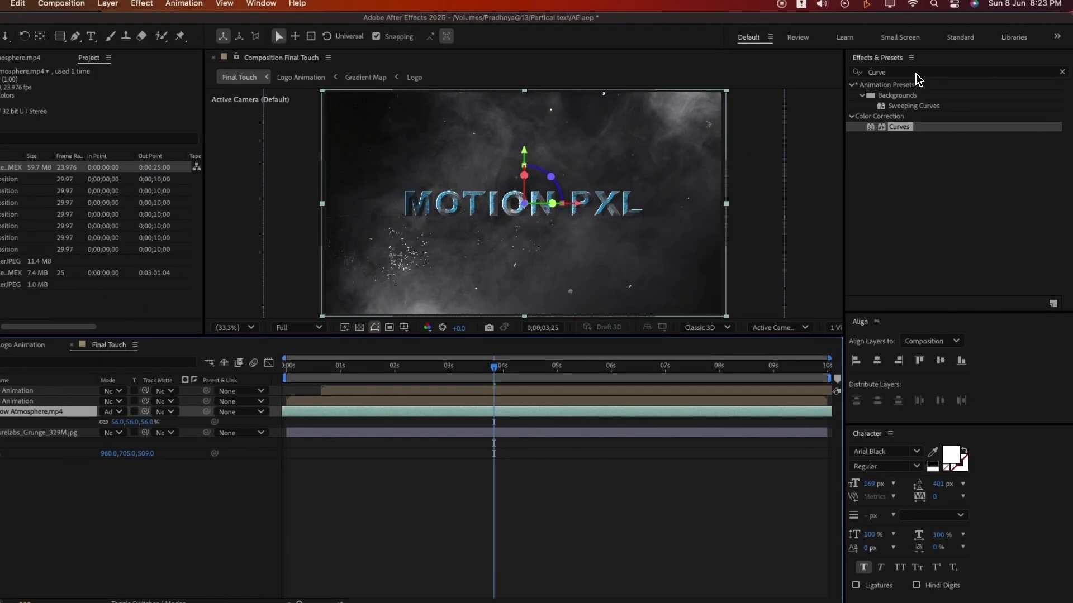
- Apply the Curves effect to the 17 Slow Atmosphere layer and pull the RGB curve's midpoint down to darken the smoke
drag(901, 126, 47, 423)
drag(144, 401, 144, 402)
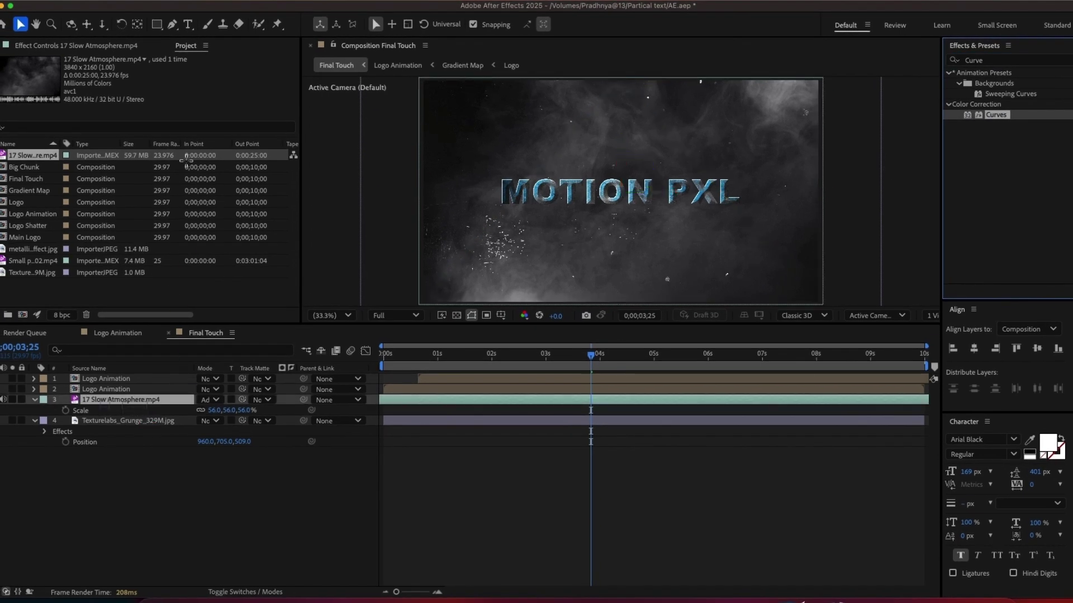
click(118, 215)
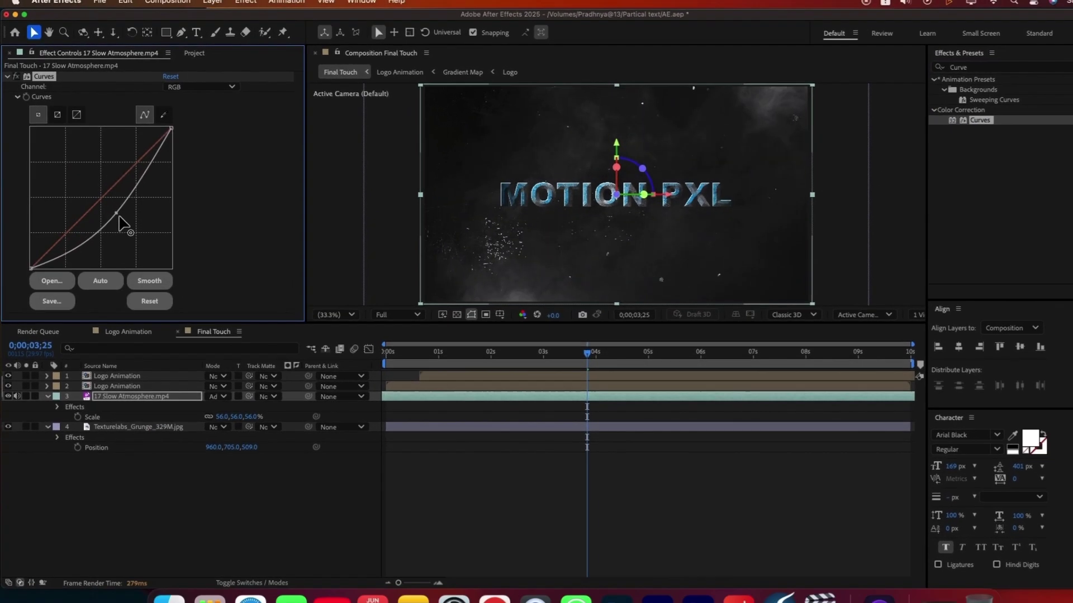
mouse_move(119, 216)
mouse_down()
mouse_move(123, 206)
mouse_move(116, 217)
mouse_move(107, 205)
mouse_up()
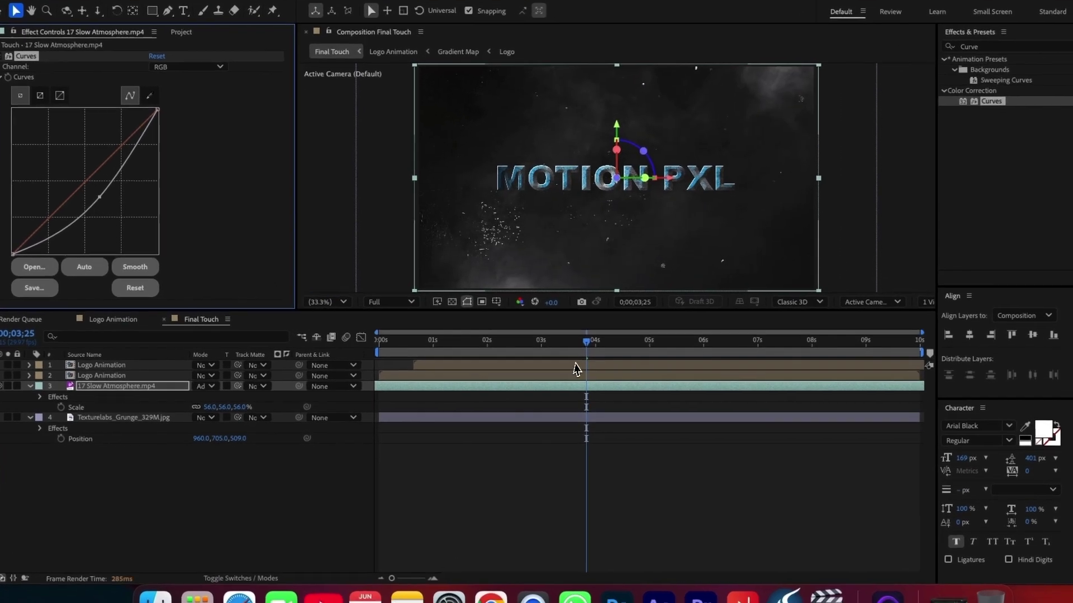
- Slide the 17 Slow Atmosphere layer earlier in time, fine-tune its RGB curve's midpoint, and collapse the open layer properties
drag(550, 394, 464, 389)
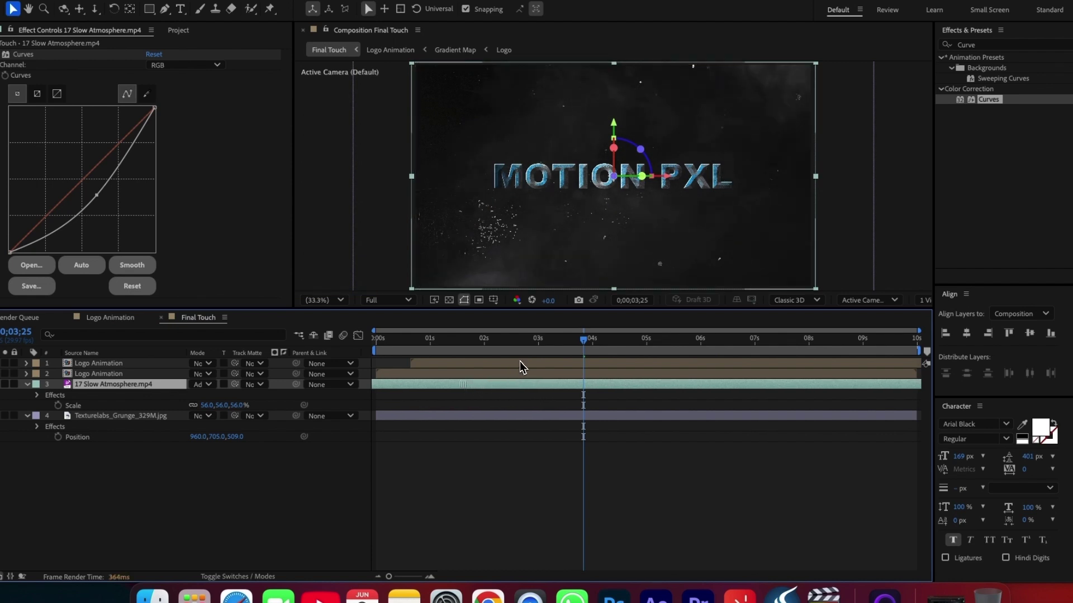
drag(125, 186, 123, 175)
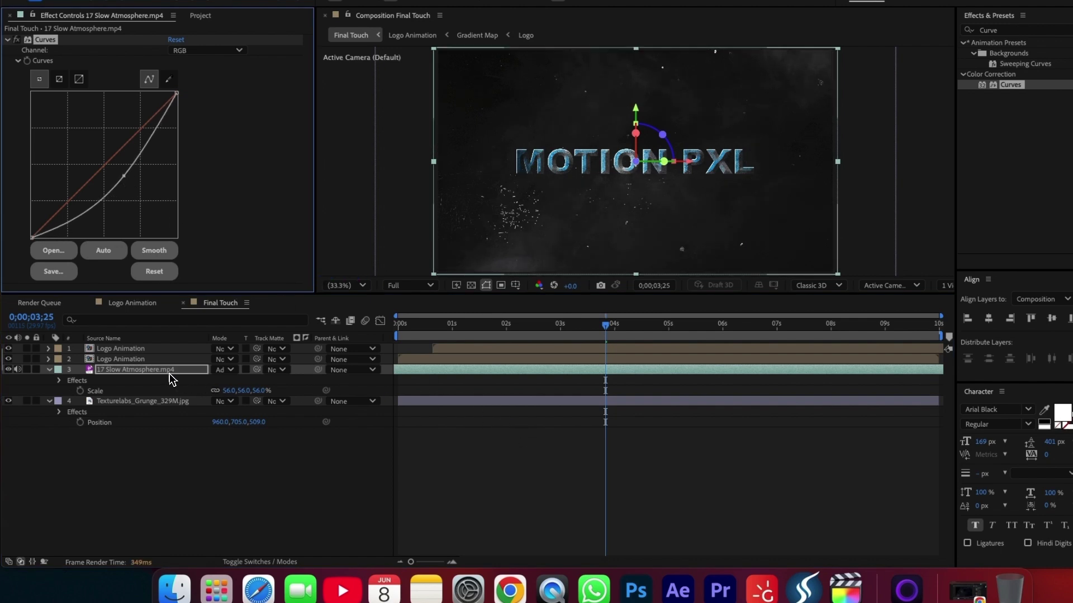
click(50, 369)
click(155, 436)
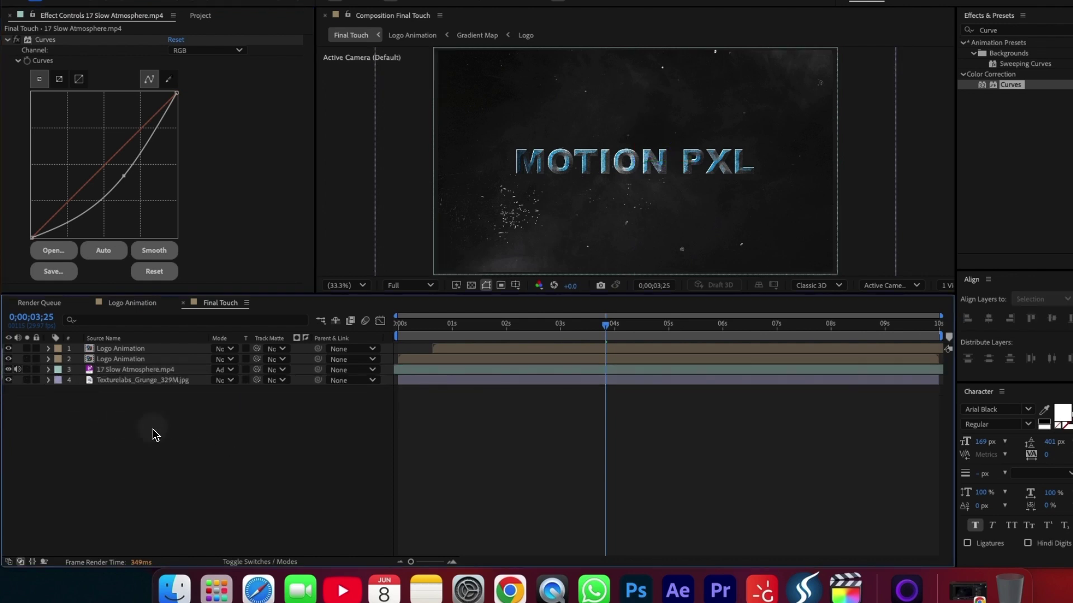
- Add a new null object to the Final Touch composition
right_click(230, 413)
mouse_move(280, 405)
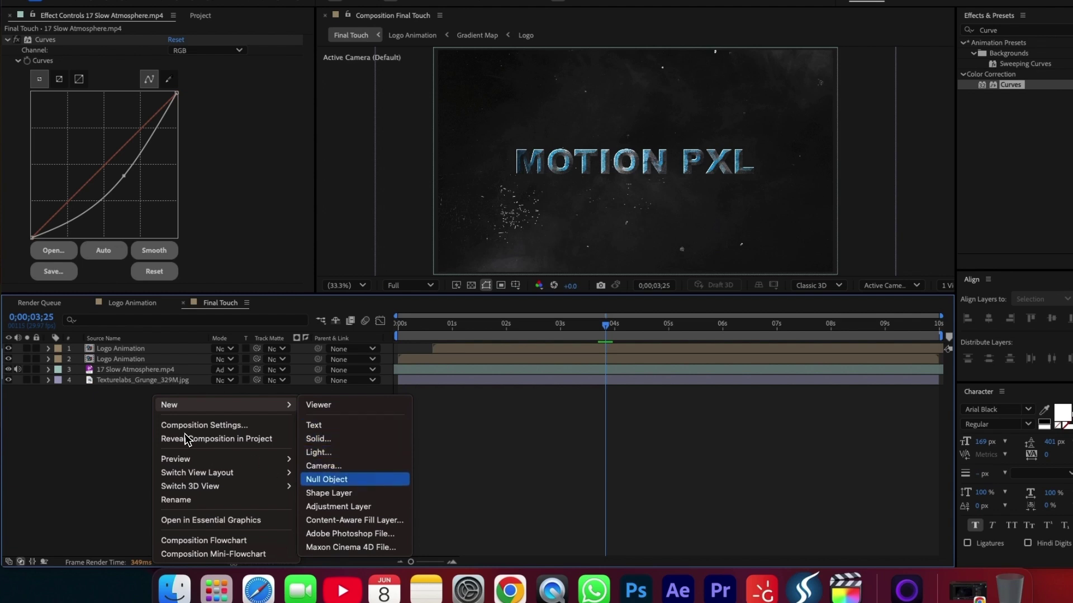
click(166, 378)
- Parent both Logo Animation layers, 17 Slow Atmosphere and the grunge texture to the null object
click(154, 363)
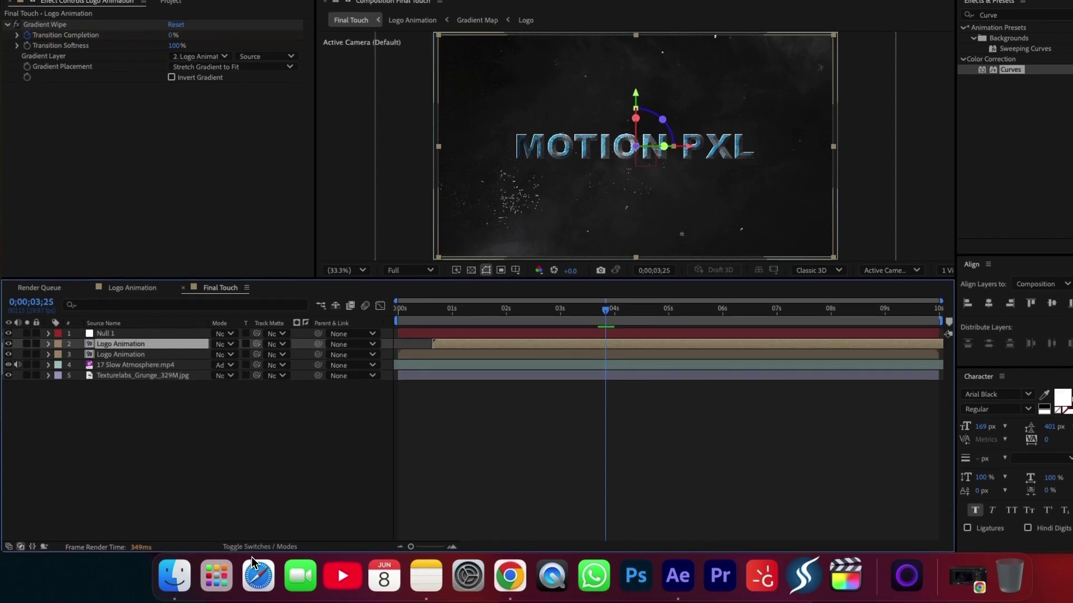
click(262, 546)
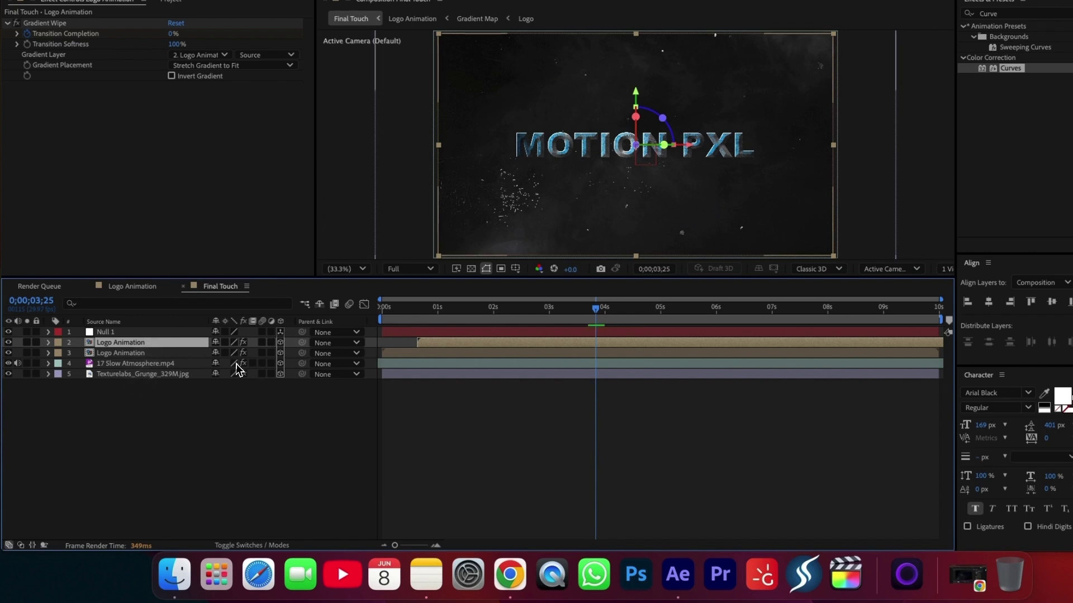
click(157, 374)
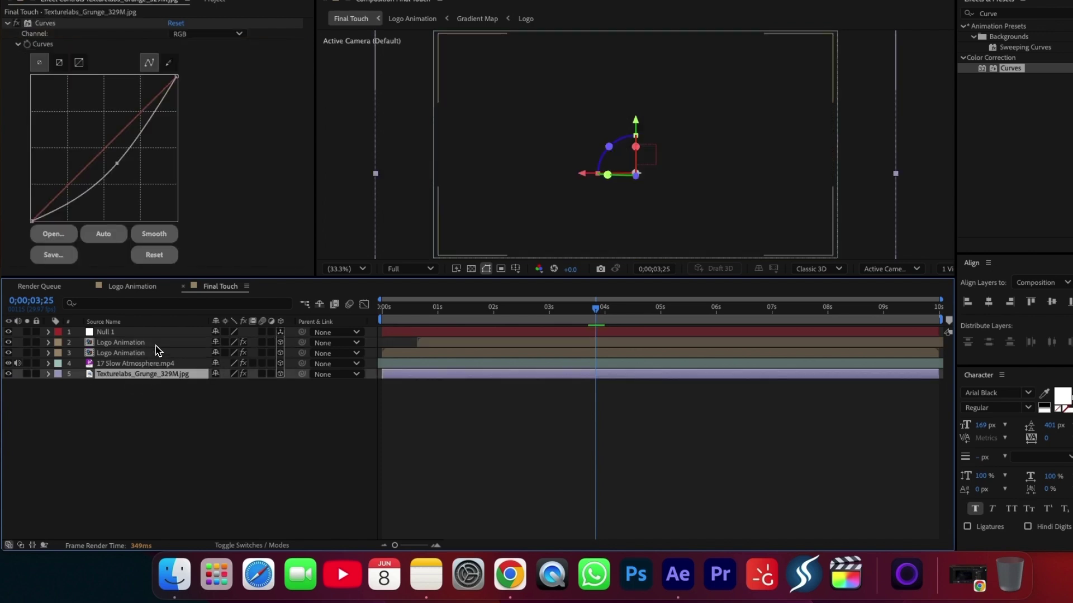
key(shift+super+Up)
key(shift+super+Up)
key(shift+super+Up)
drag(157, 336, 163, 335)
click(427, 330)
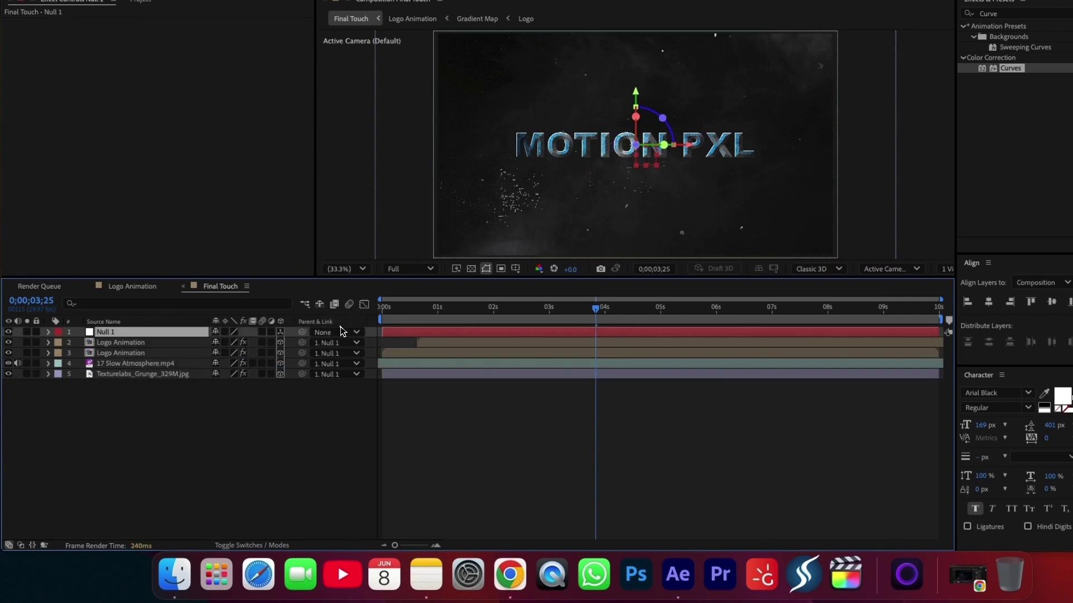
- Keyframe the null's Position at the composition's start and set its Z position to -400 at 0;00;09;29
key(Home)
key(p)
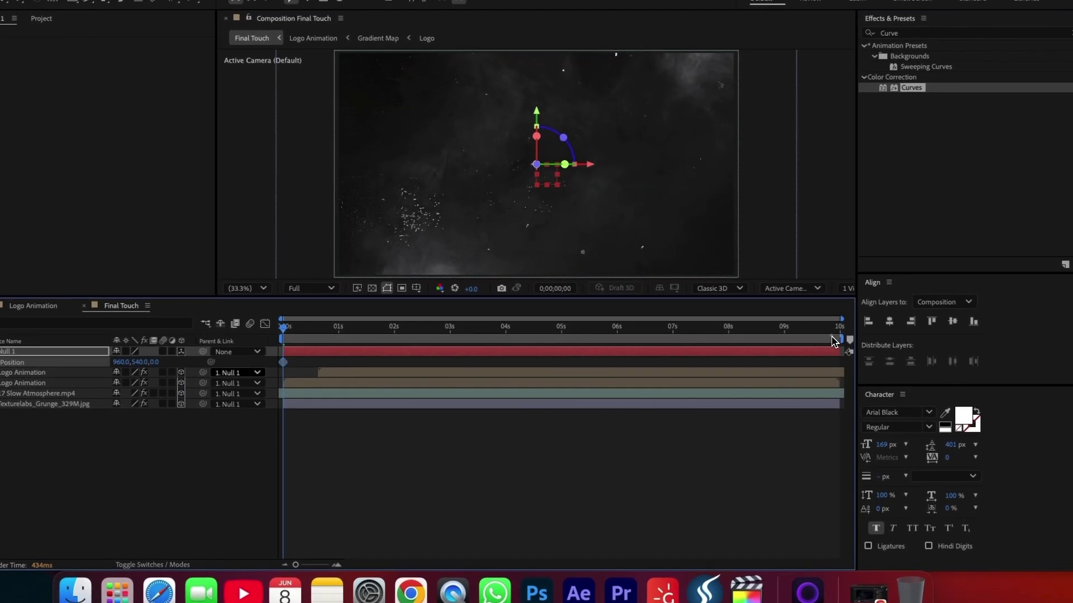
click(841, 329)
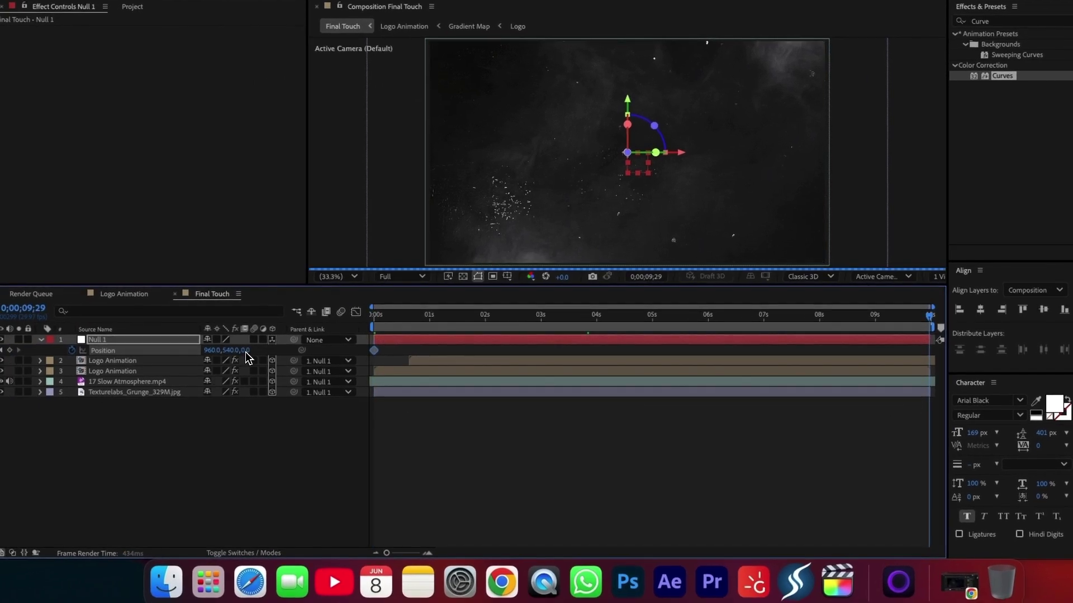
click(245, 351)
text(-400)
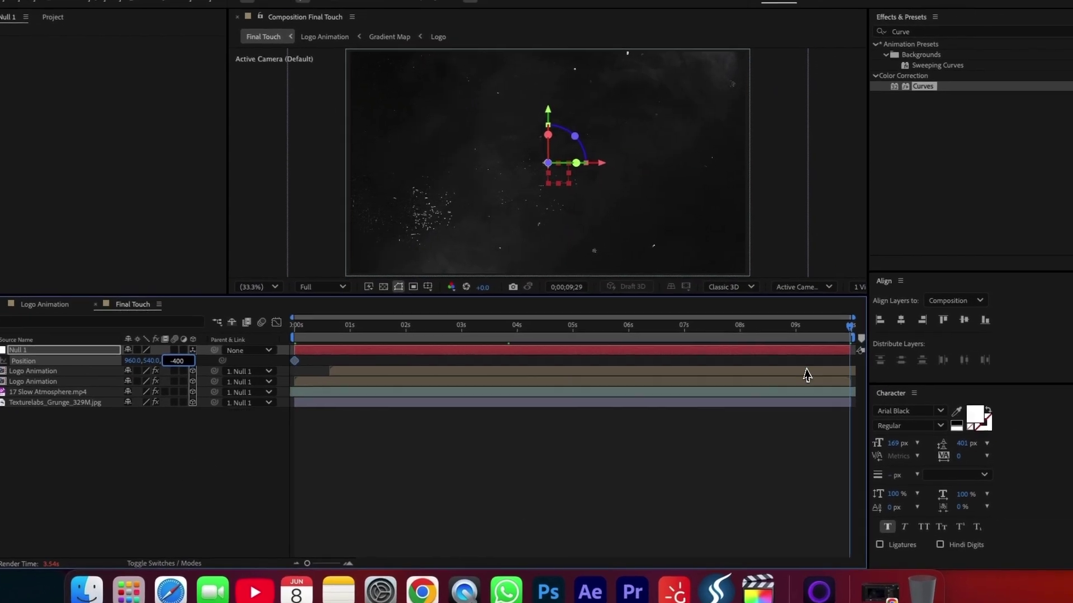
key(Return)
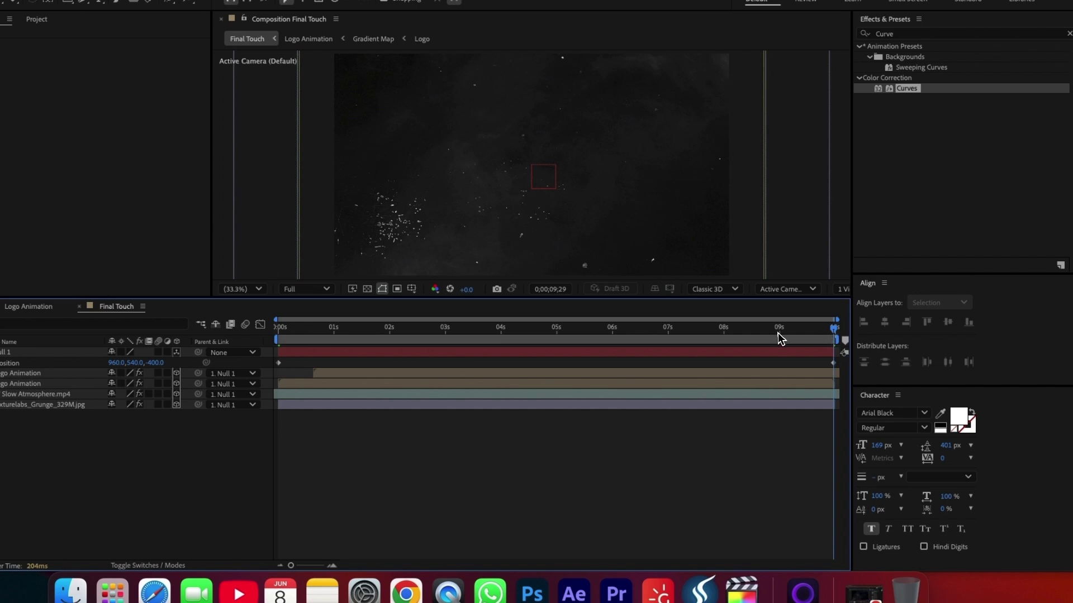
- Check the null-driven push-in on the title at several times between about five seconds and one second
click(575, 334)
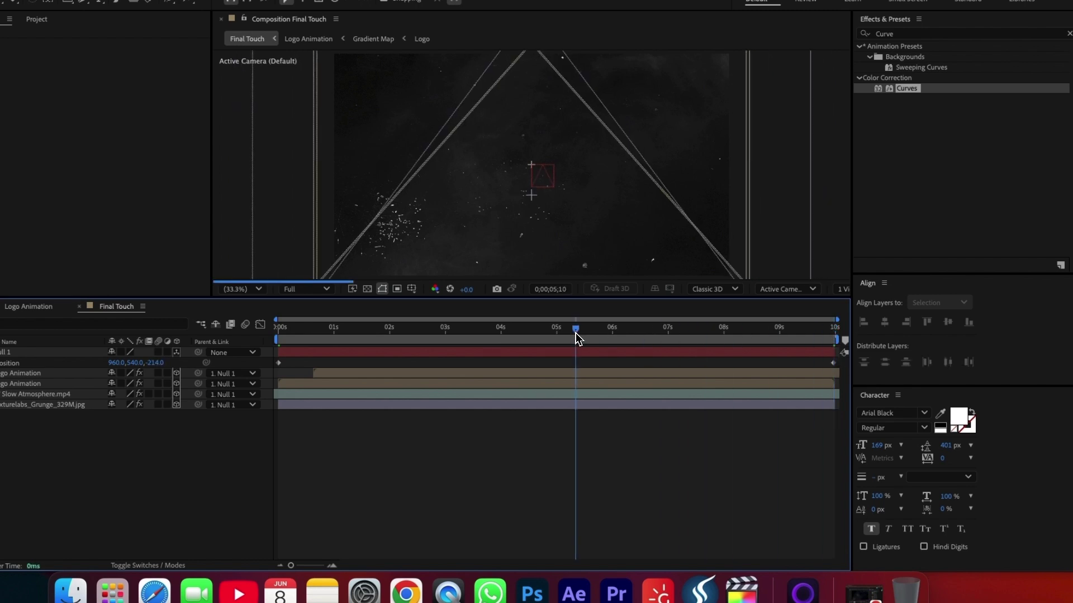
drag(576, 333, 495, 340)
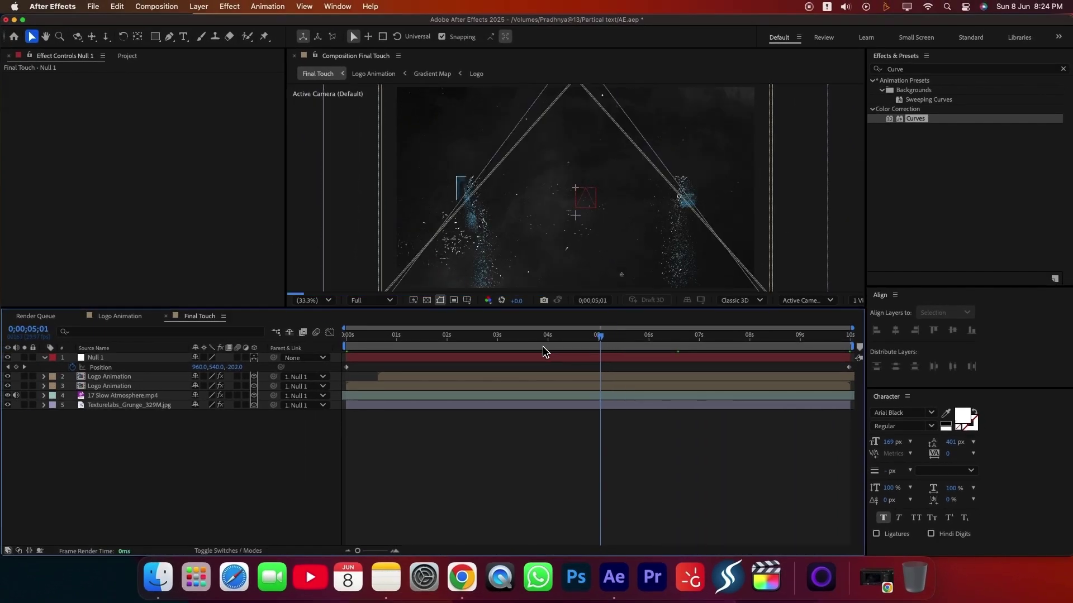
click(484, 347)
click(436, 352)
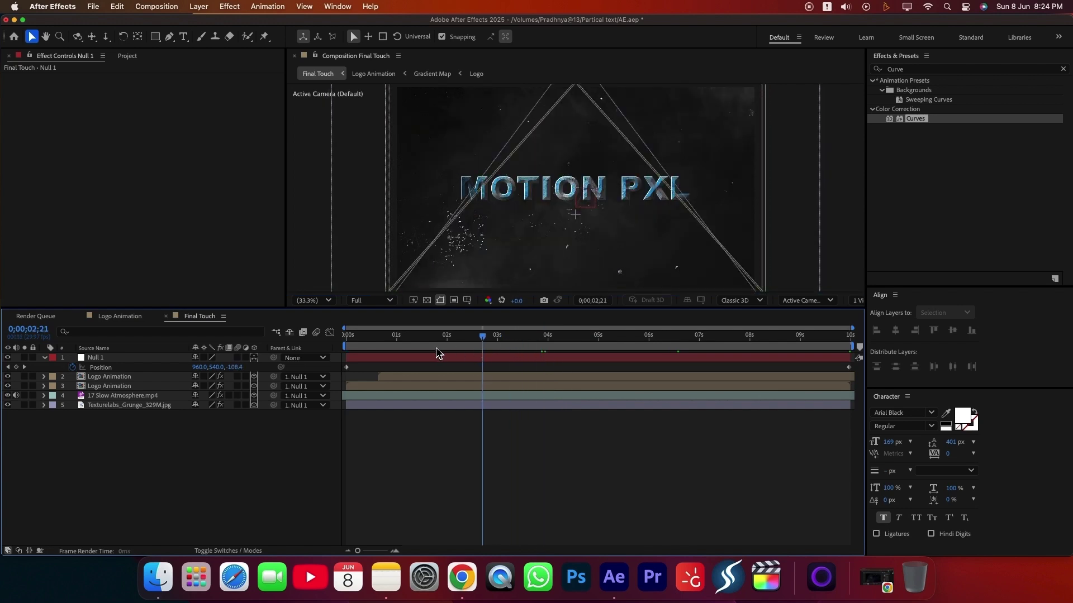
click(407, 358)
drag(407, 356, 405, 356)
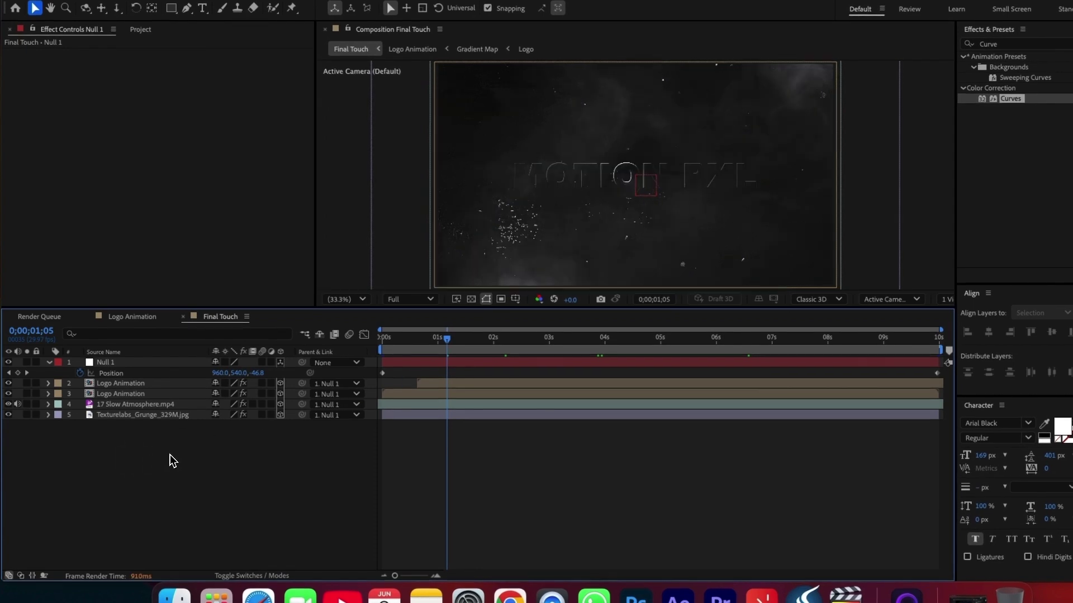
- Move to 0;00;02;23 and add the small particles dust overlay footage as the topmost layer of the Final Touch composition
right_click(132, 461)
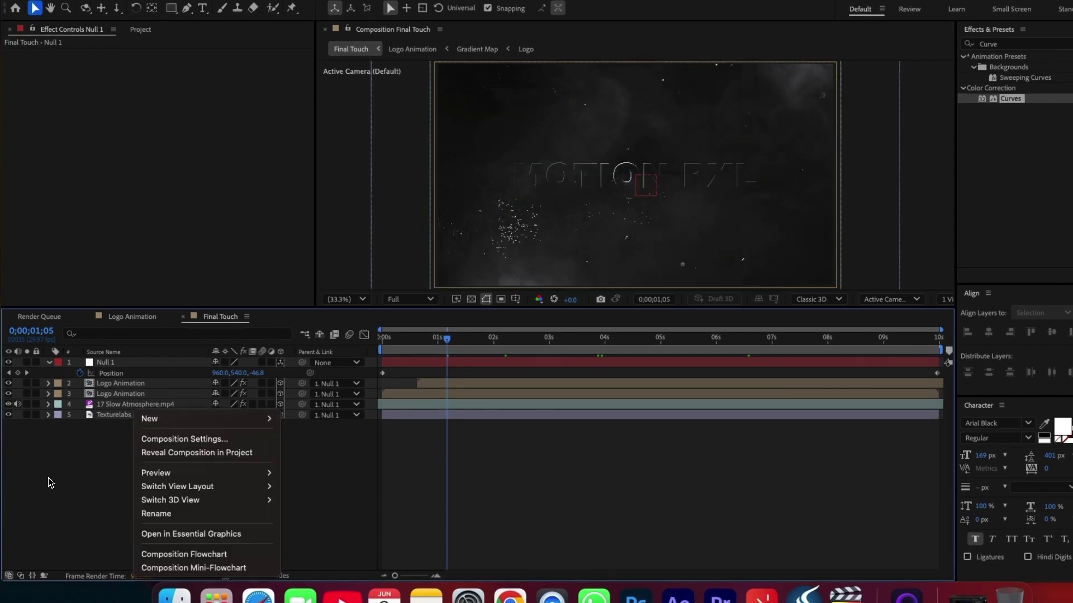
click(448, 395)
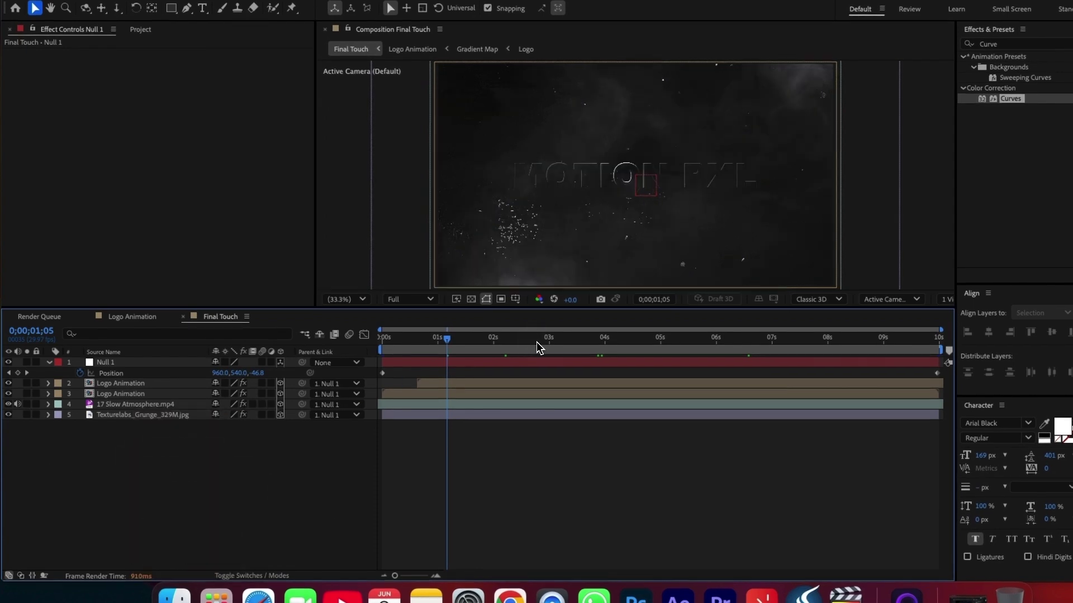
click(536, 342)
click(140, 51)
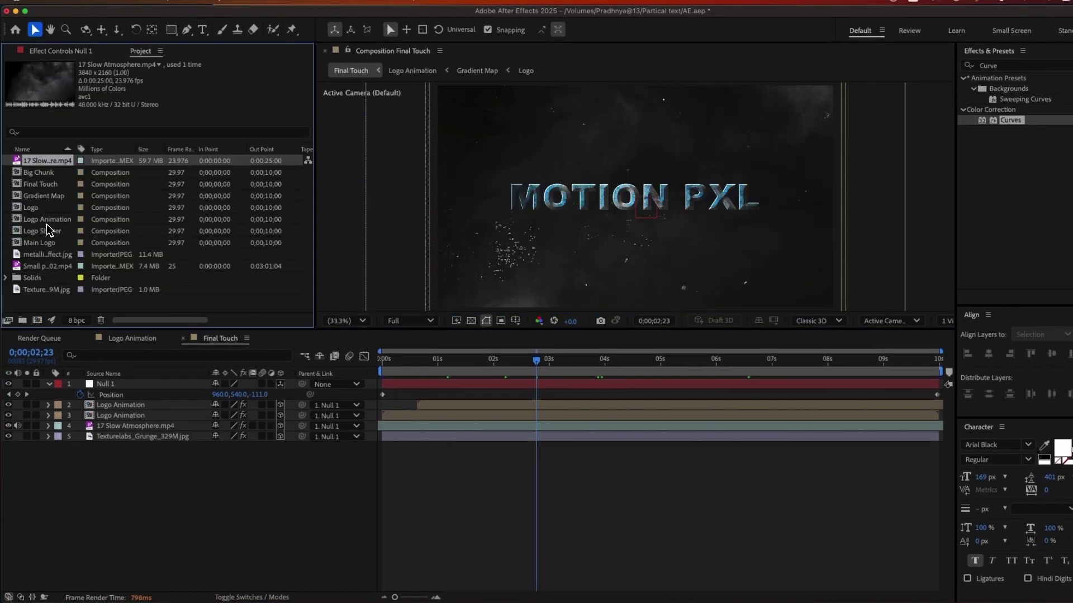
drag(42, 267, 53, 392)
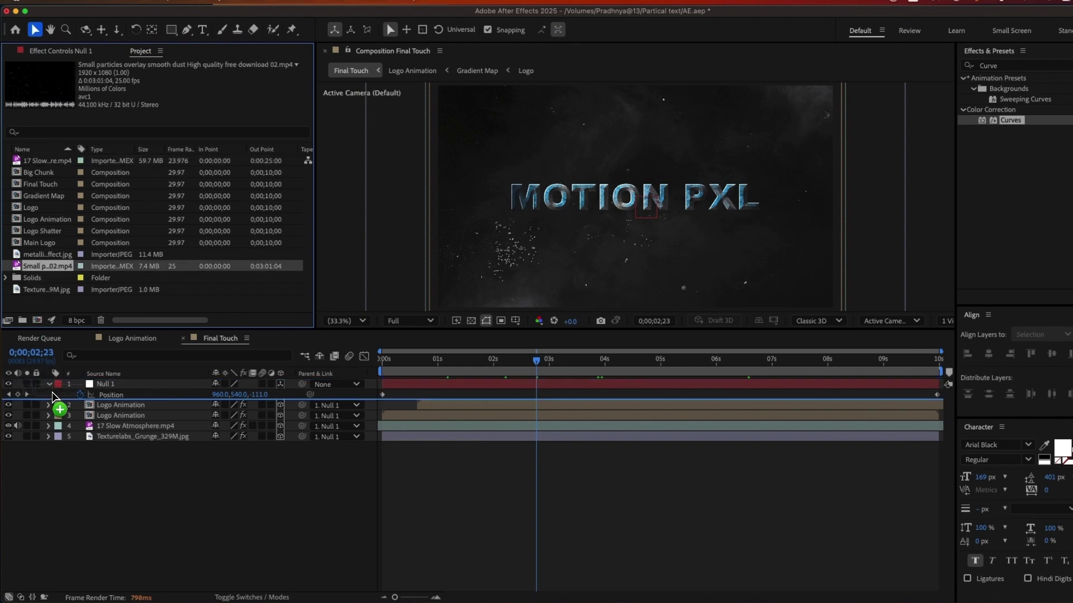
drag(54, 386, 683, 257)
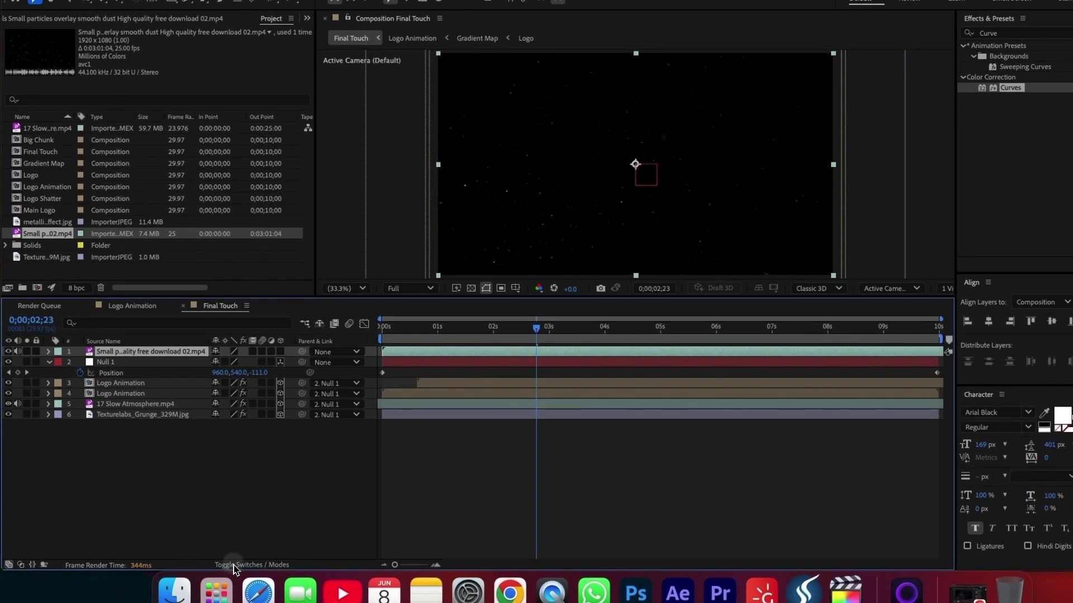
- Try the Add blending mode on the small particles overlay layer and return it to Normal
key(F4)
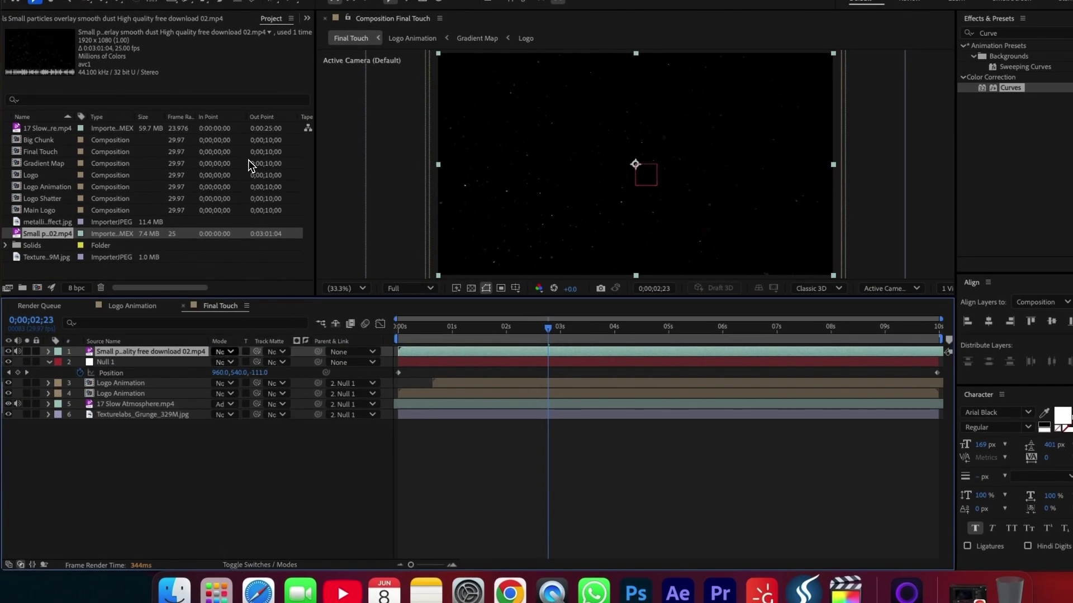
click(223, 351)
click(204, 136)
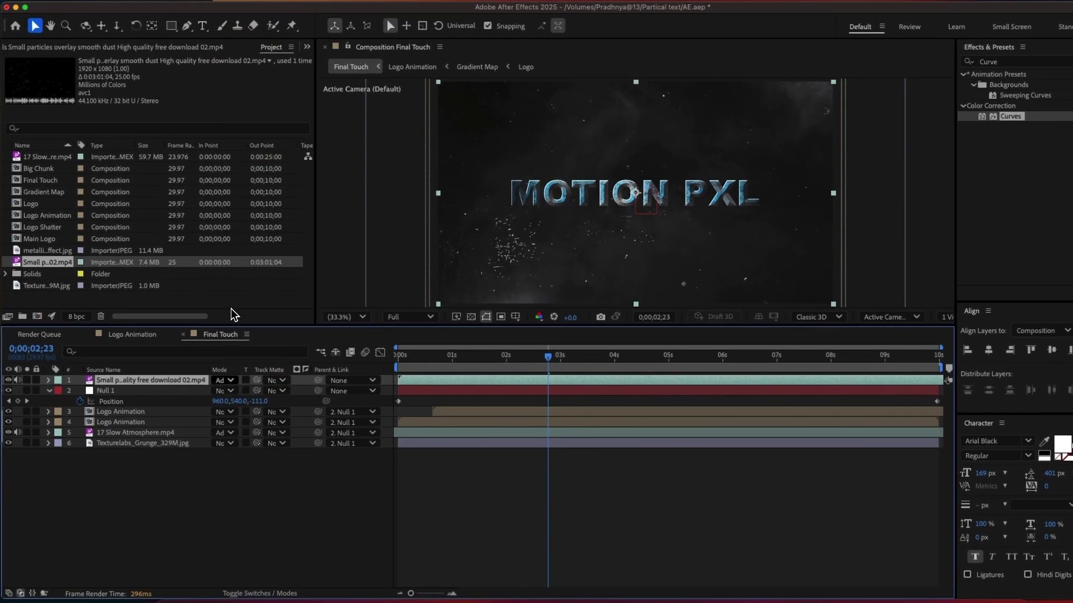
click(223, 380)
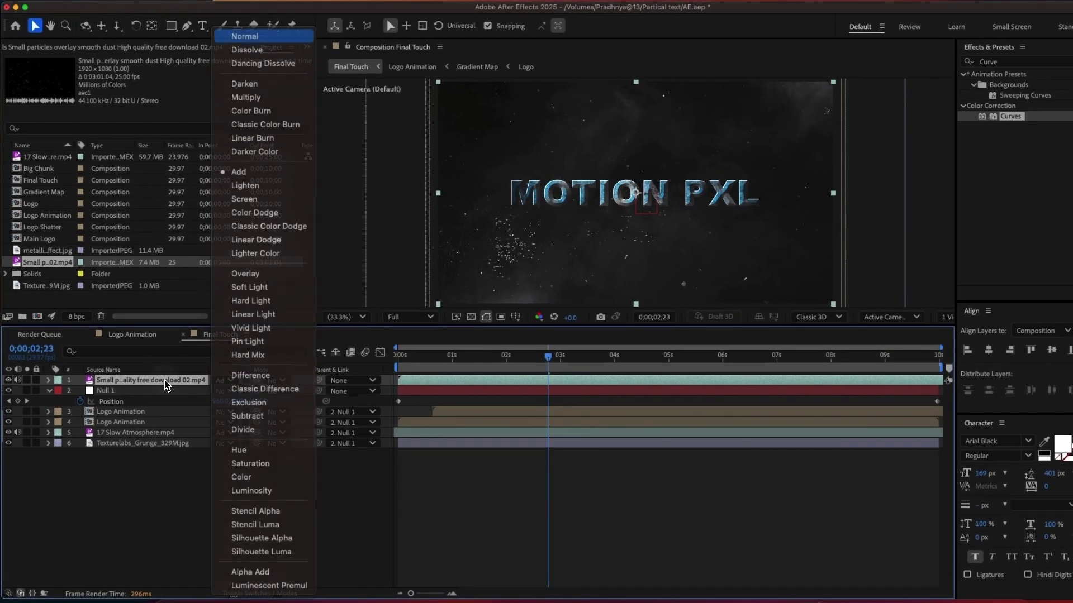
click(242, 32)
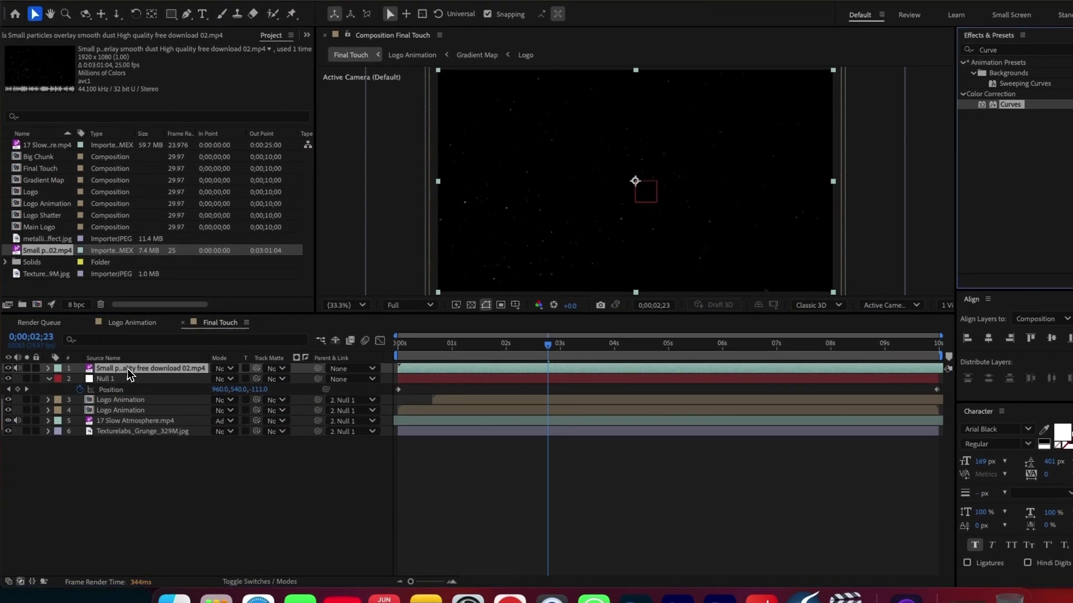
- Apply Curves to the small particles overlay, pull the RGB midtones down, and set the layer's blending mode to Add
drag(128, 374, 129, 371)
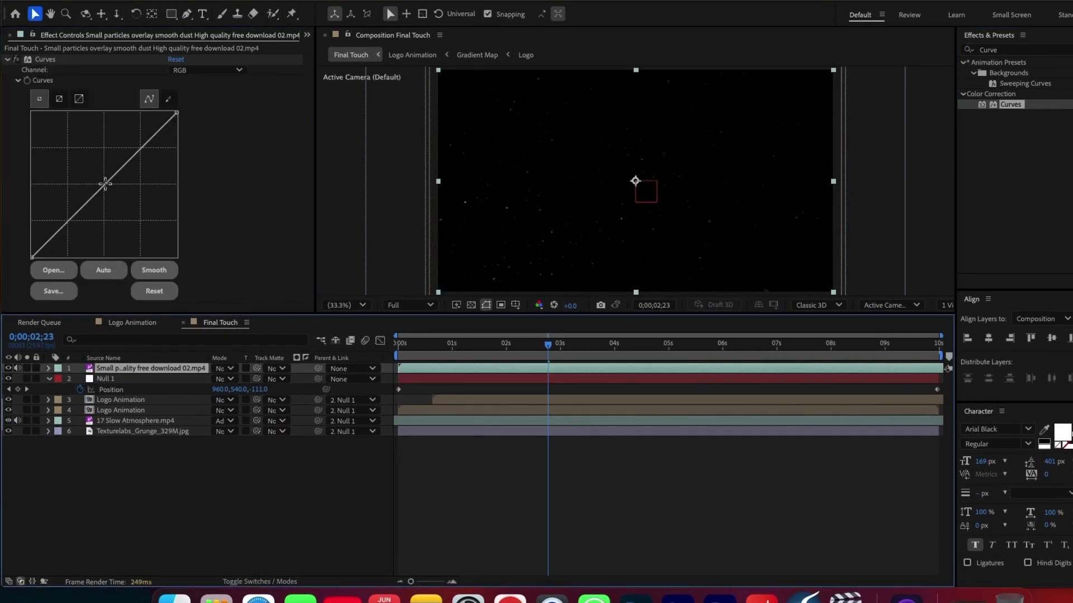
drag(118, 194, 125, 198)
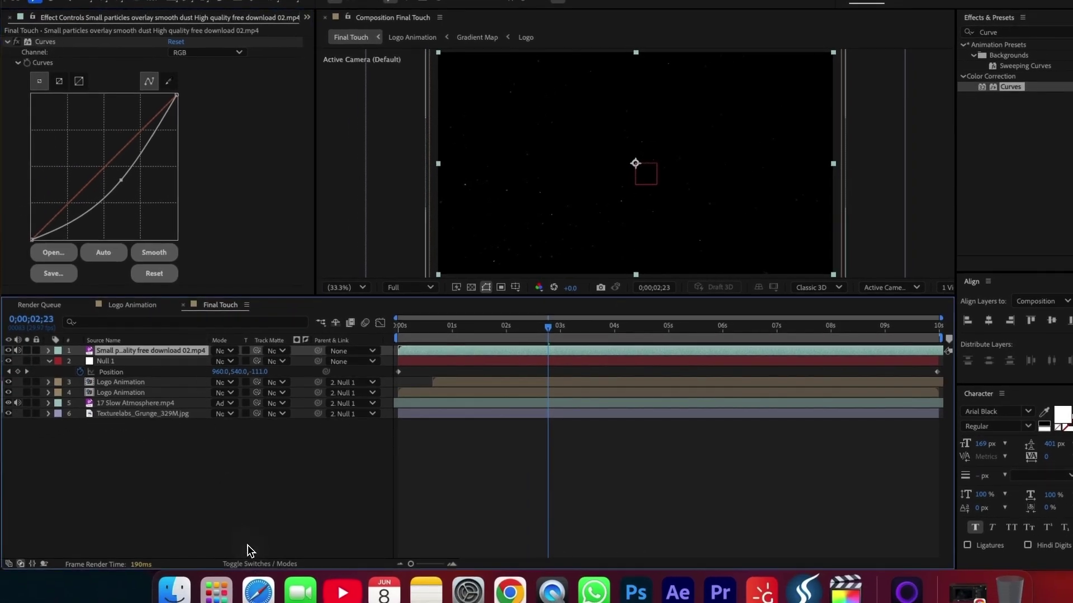
click(238, 563)
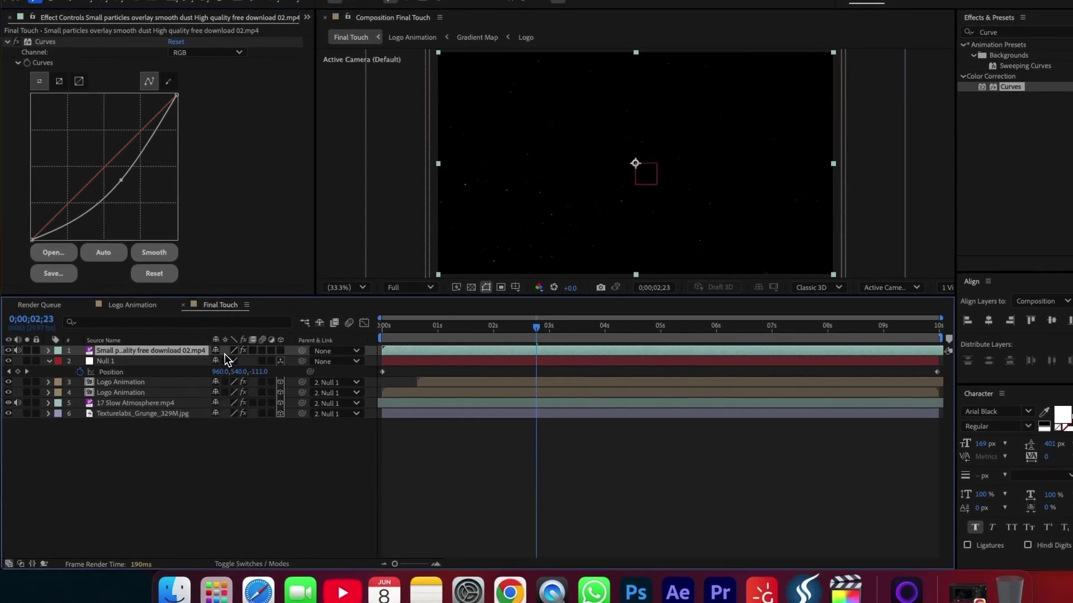
click(238, 563)
click(226, 352)
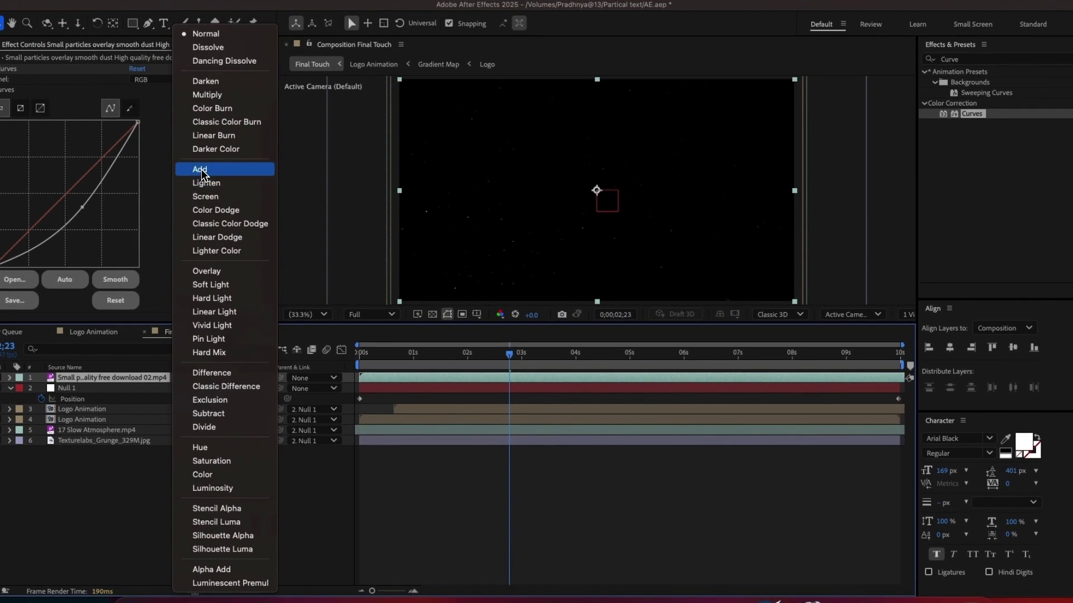
click(201, 171)
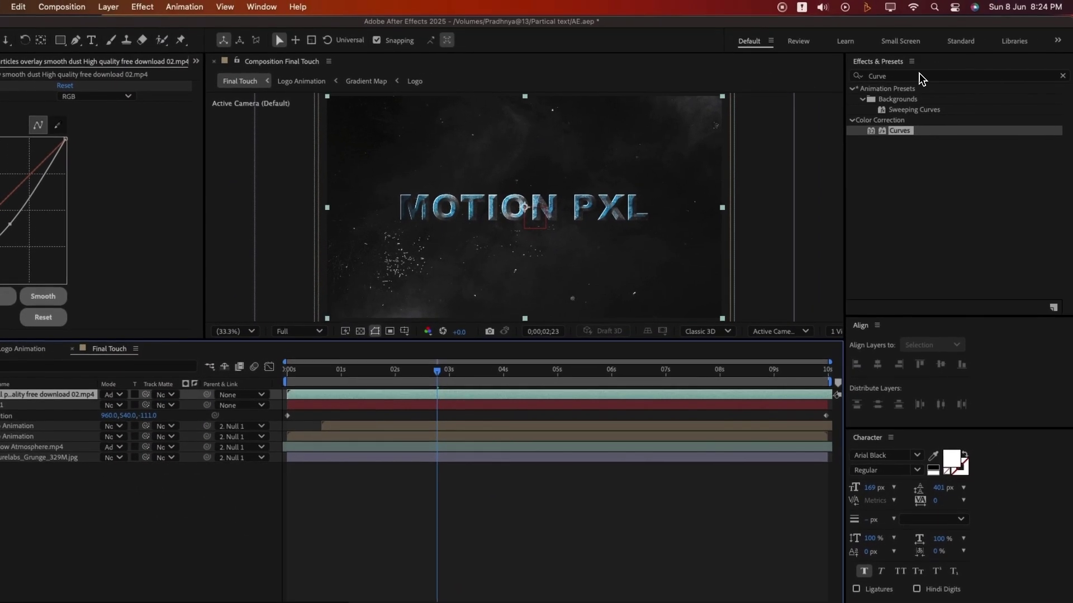
- Apply the Tint effect to the small particles overlay, mapping black to black and white to white at 100%
click(868, 76)
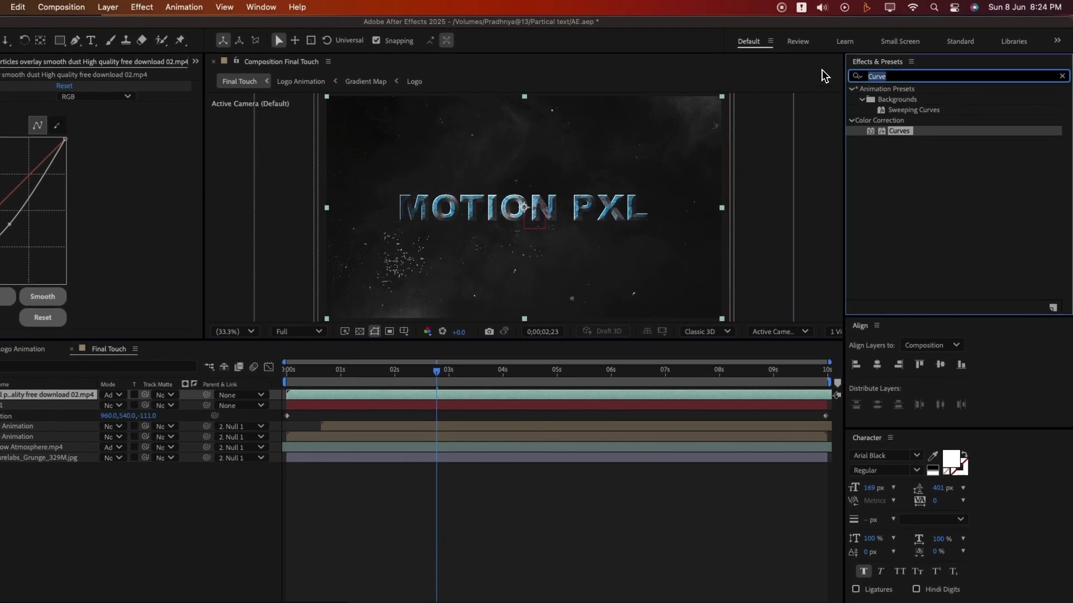
text(Tint)
drag(896, 132, 28, 362)
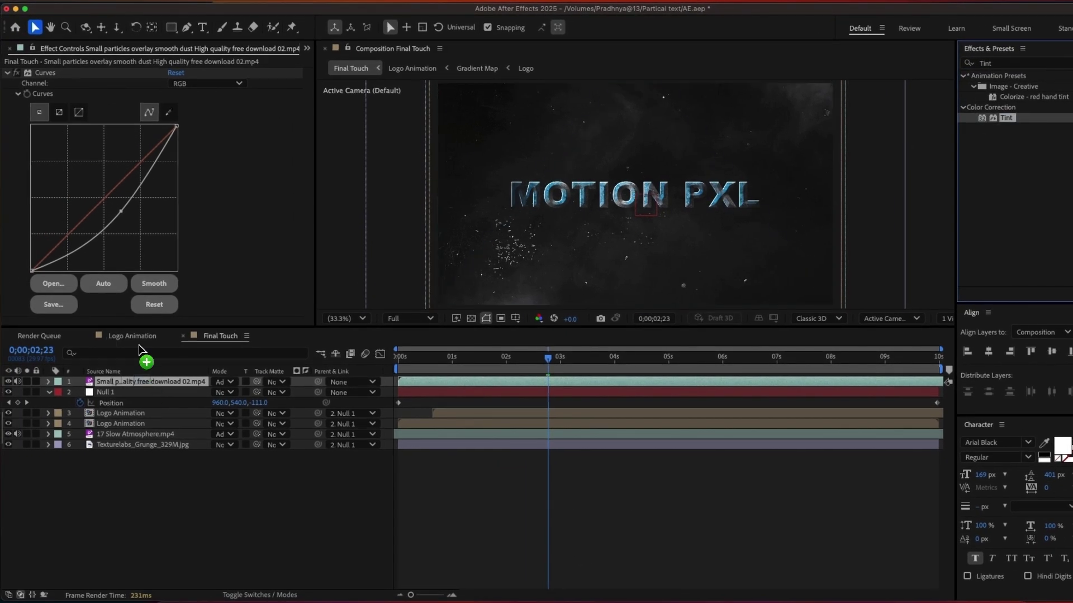
drag(139, 349, 163, 201)
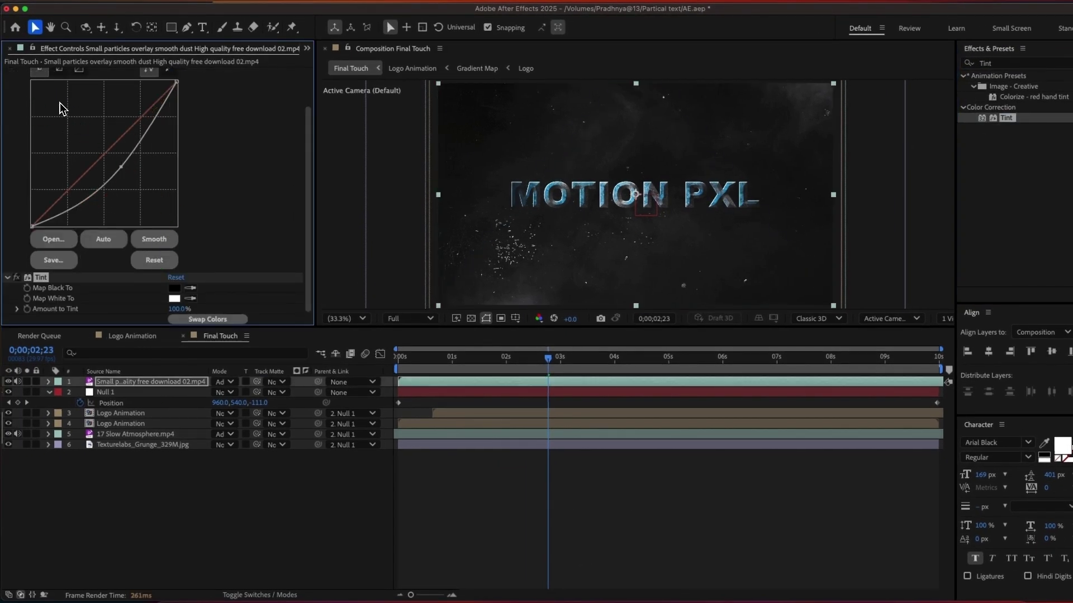
scroll(12, 84, up, 2)
click(18, 94)
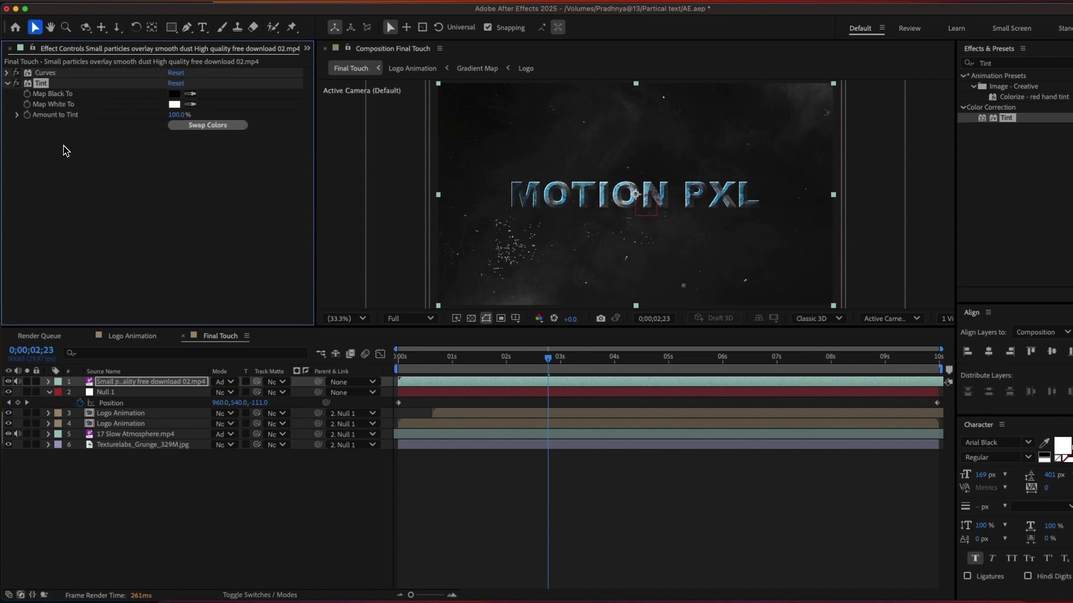
click(215, 184)
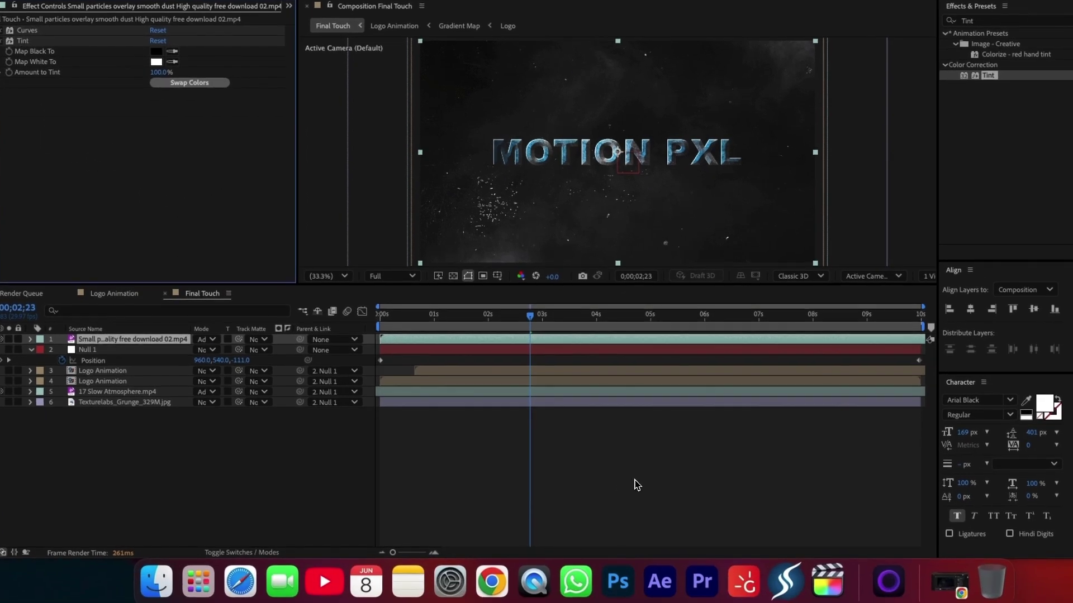
- Add a new adjustment layer above all layers in the Final Touch composition
click(550, 419)
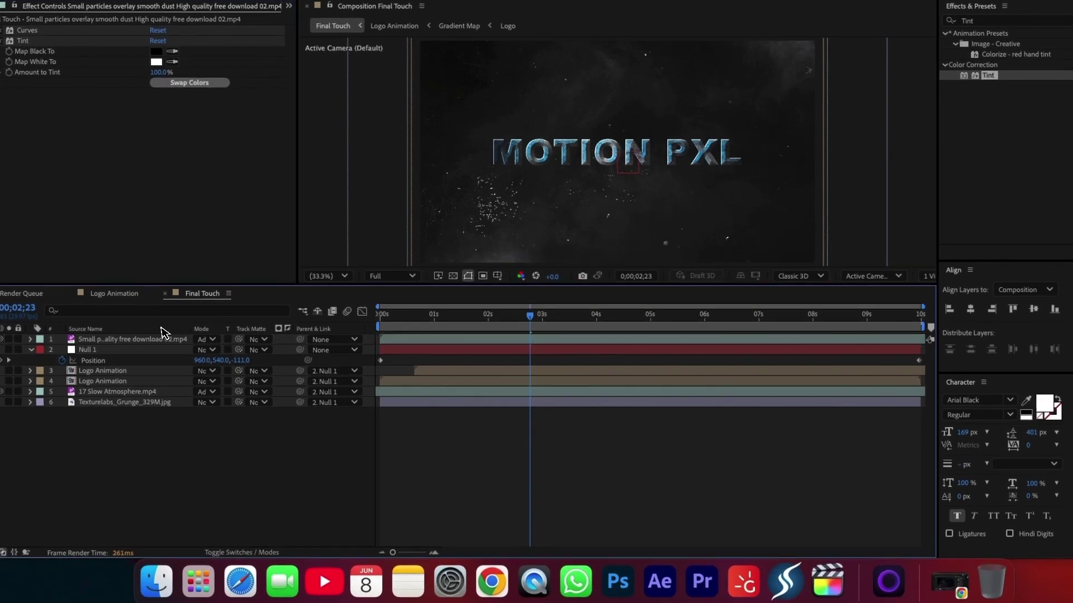
right_click(168, 416)
mouse_move(180, 395)
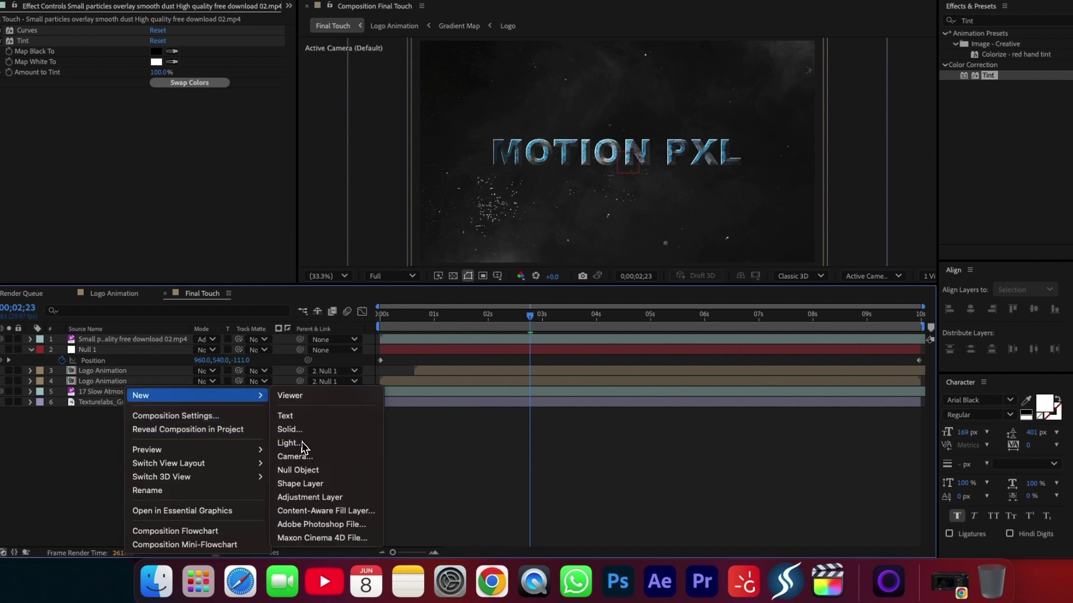
click(296, 497)
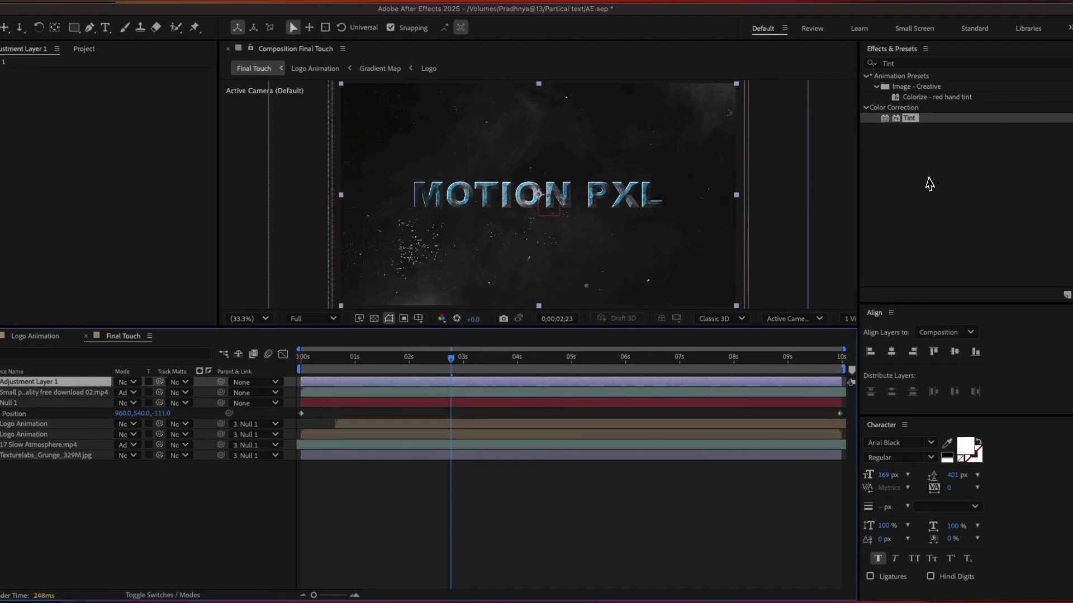
- Find the Deep Glow effect and apply it to the adjustment layer
click(869, 74)
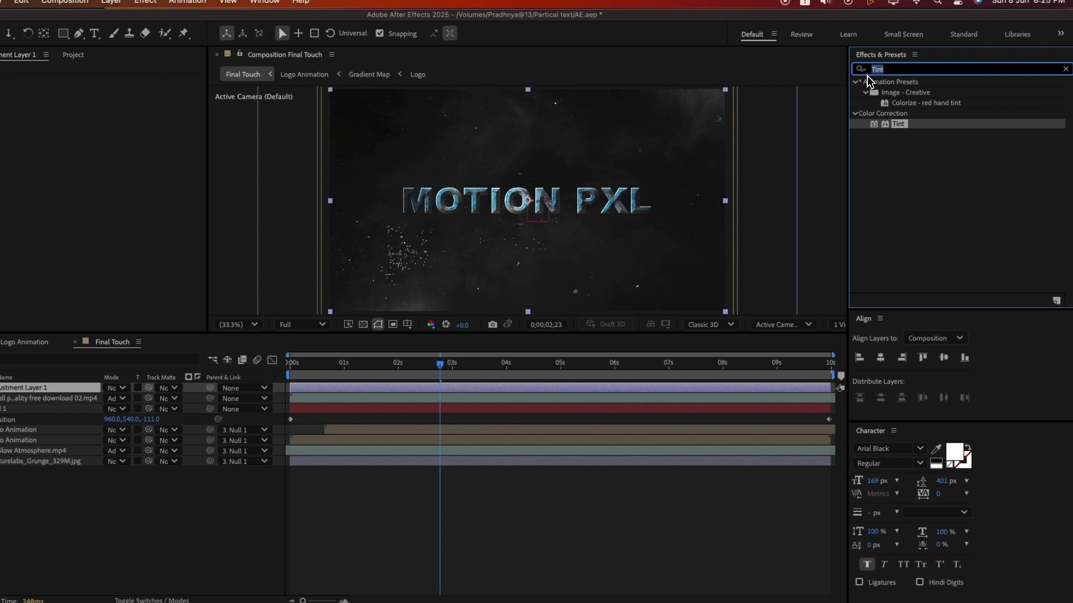
text(Deep)
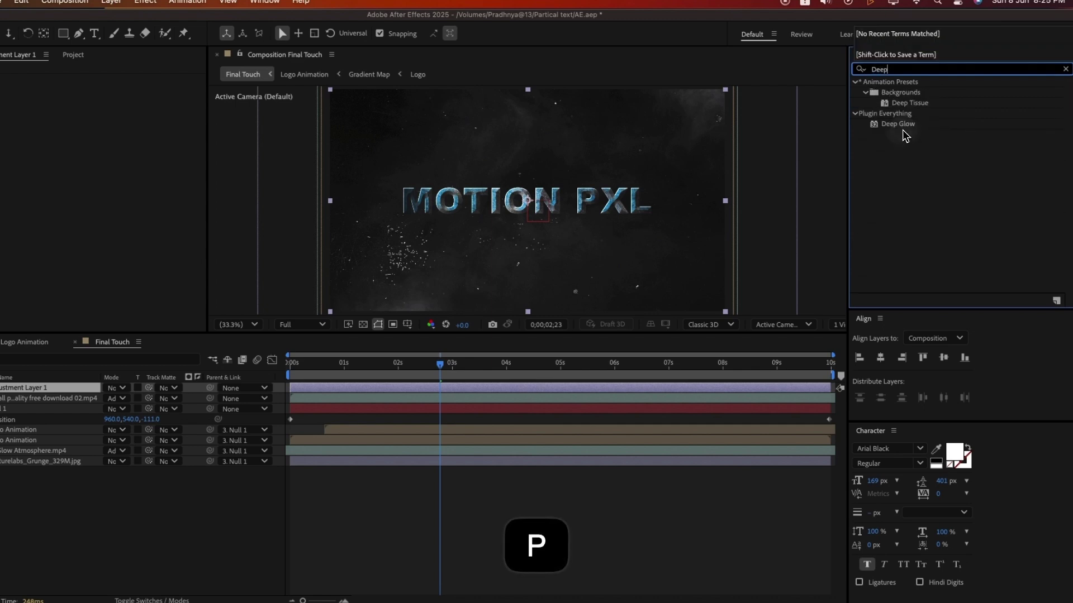
drag(899, 126, 87, 393)
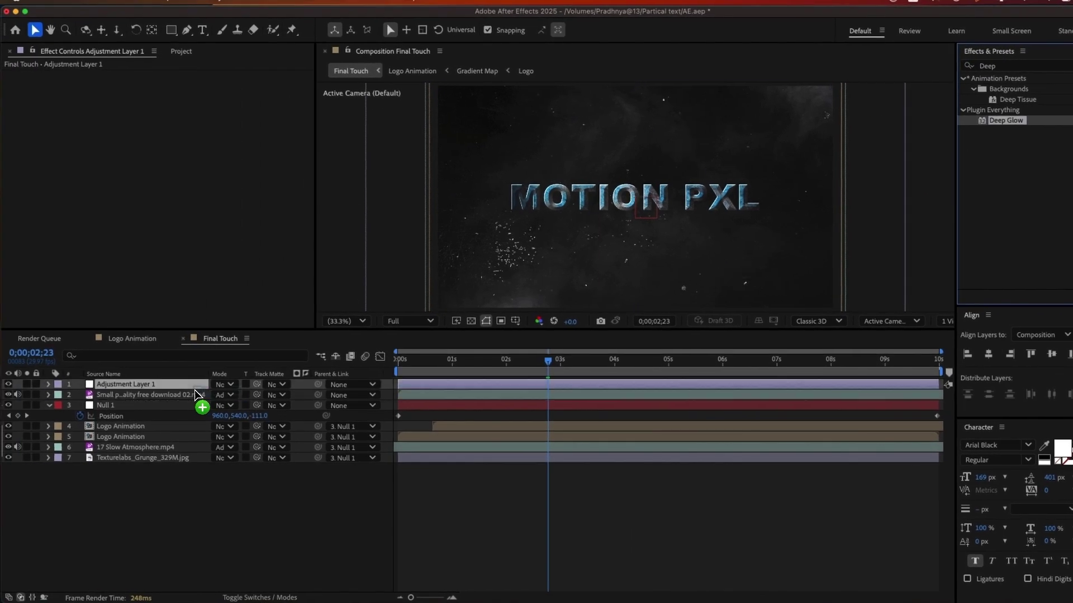
drag(194, 390, 194, 390)
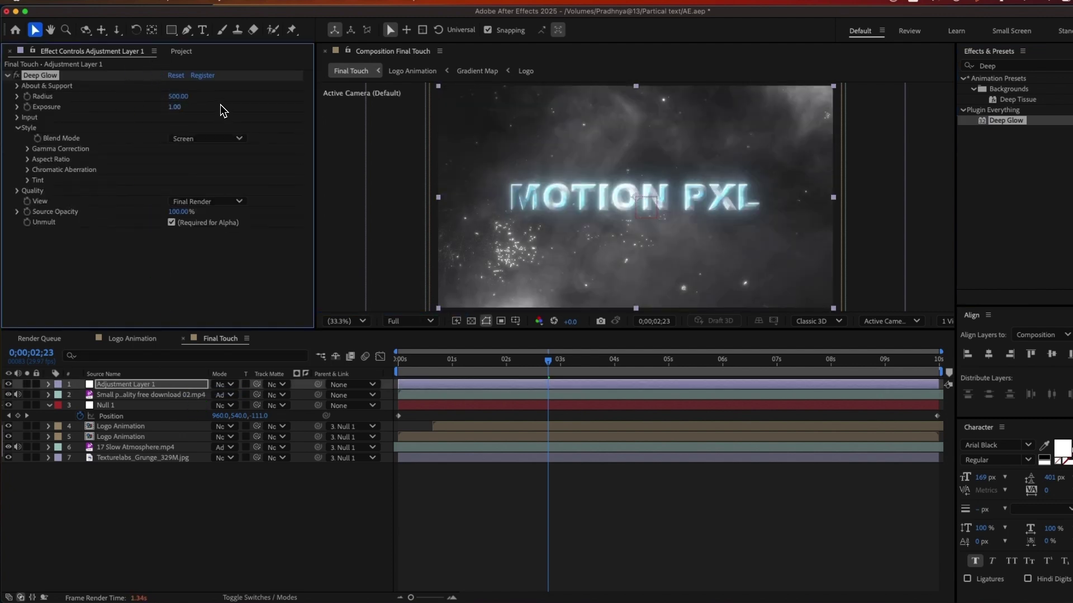
- Set Deep Glow's Exposure to 0.10 and its input Threshold to 50% on the adjustment layer
text(0.10)
key(Return)
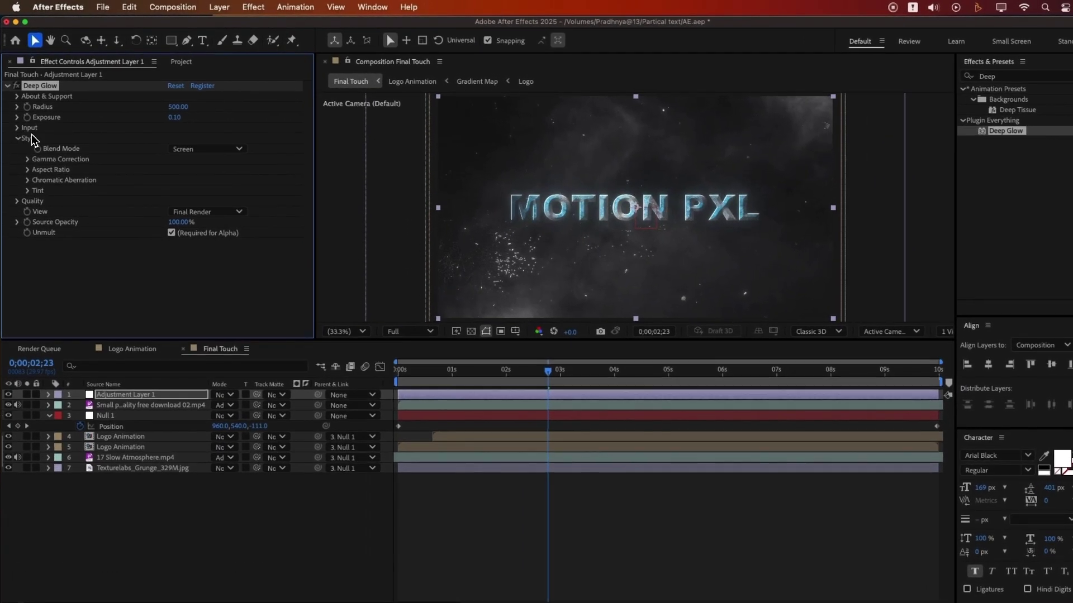
click(18, 127)
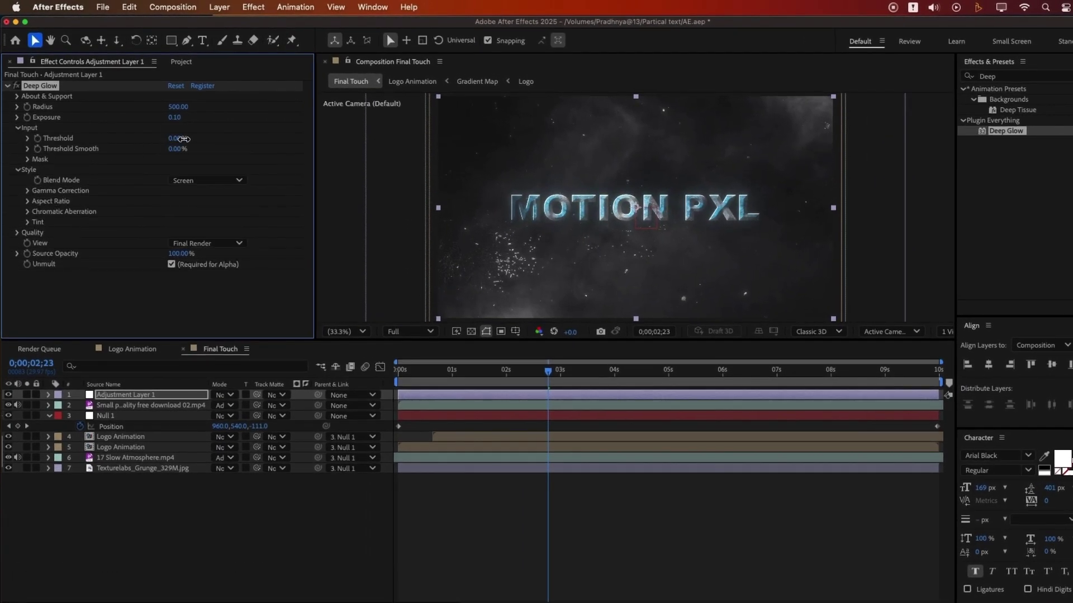
click(196, 140)
text(50)
key(Return)
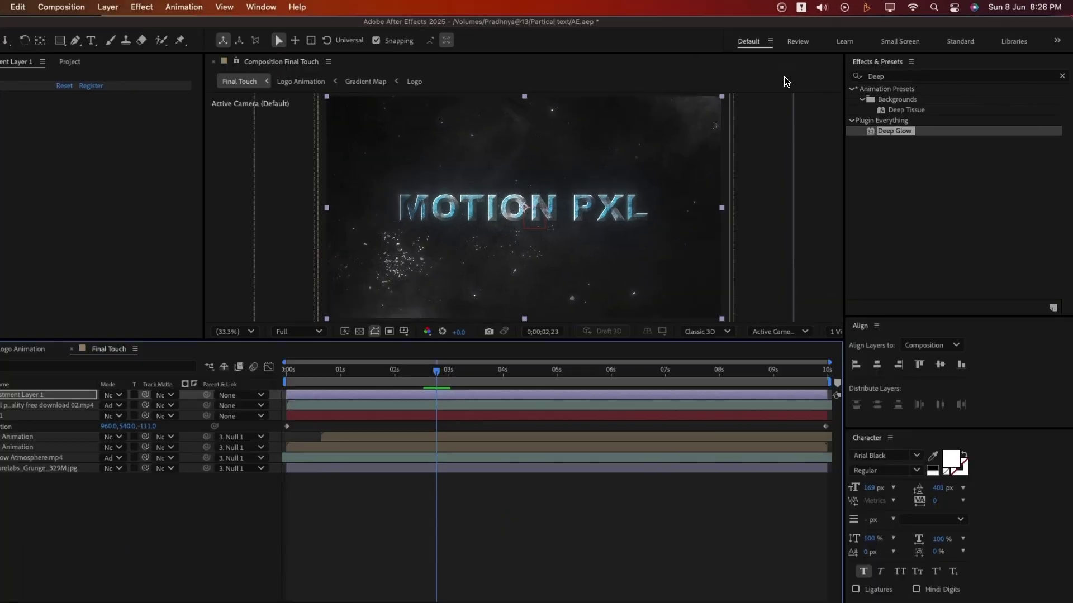
- Apply Curves to the adjustment layer and shape the RGB curve into a gentle S with lifted highlights and lowered shadows
key(super+5)
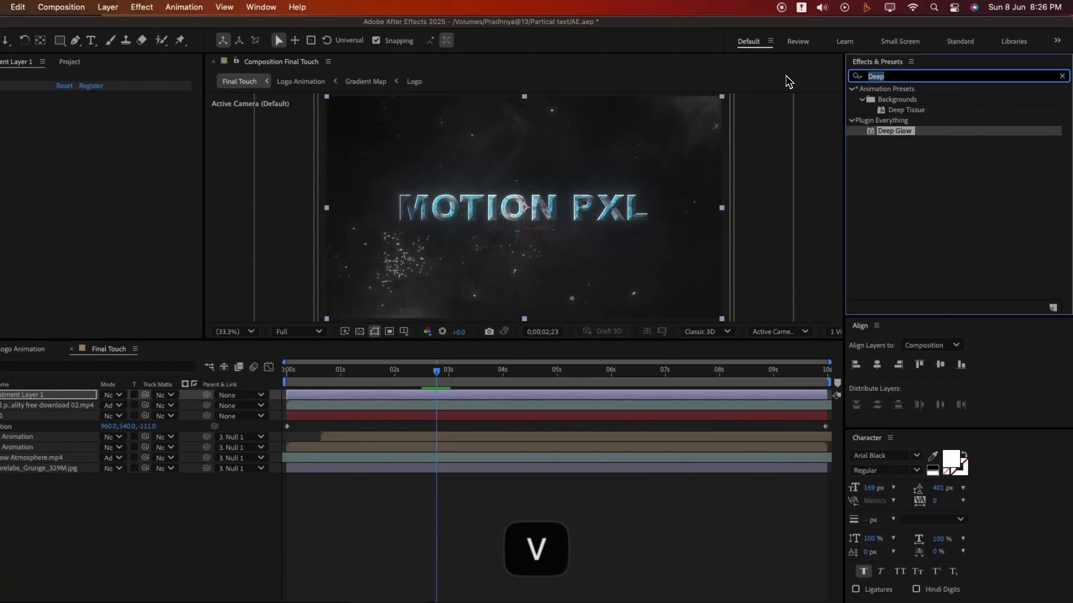
text(Curve)
drag(897, 131, 137, 178)
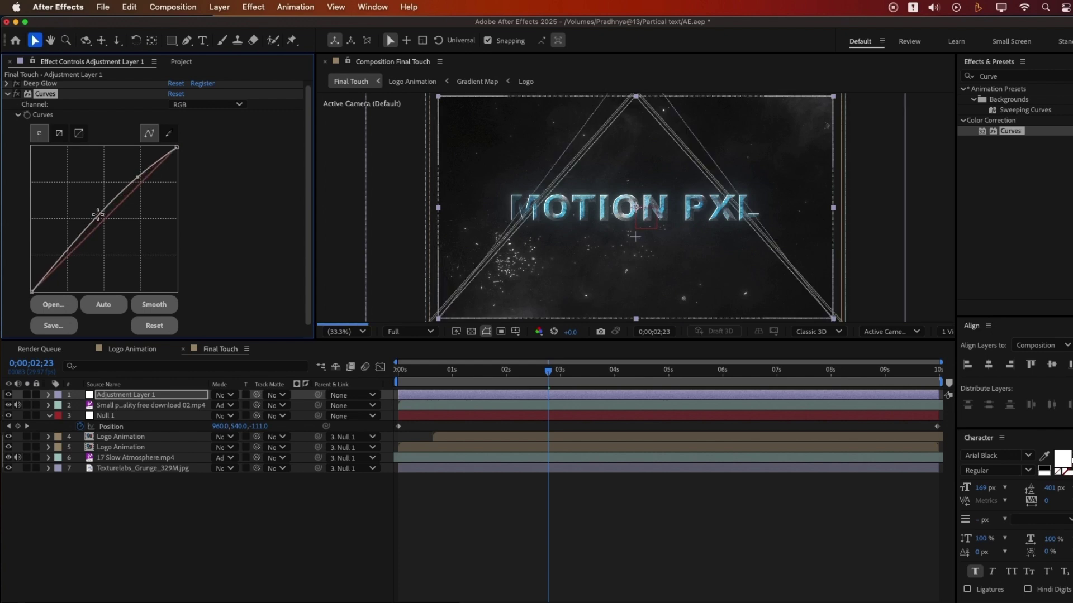
drag(97, 214, 105, 219)
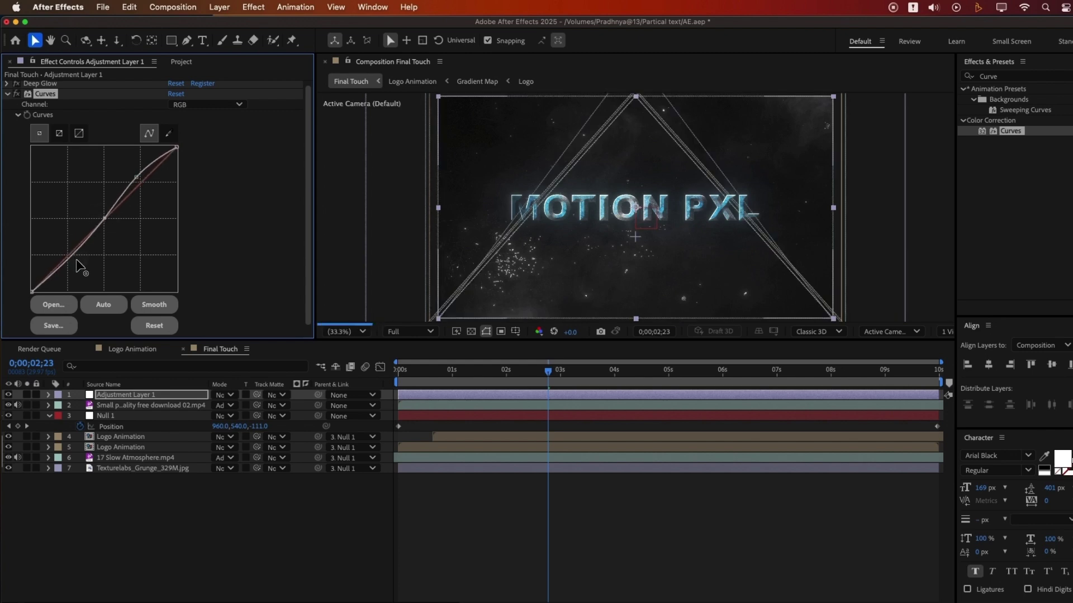
drag(77, 260, 76, 263)
mouse_move(76, 268)
mouse_down()
mouse_move(79, 253)
mouse_move(76, 264)
mouse_up()
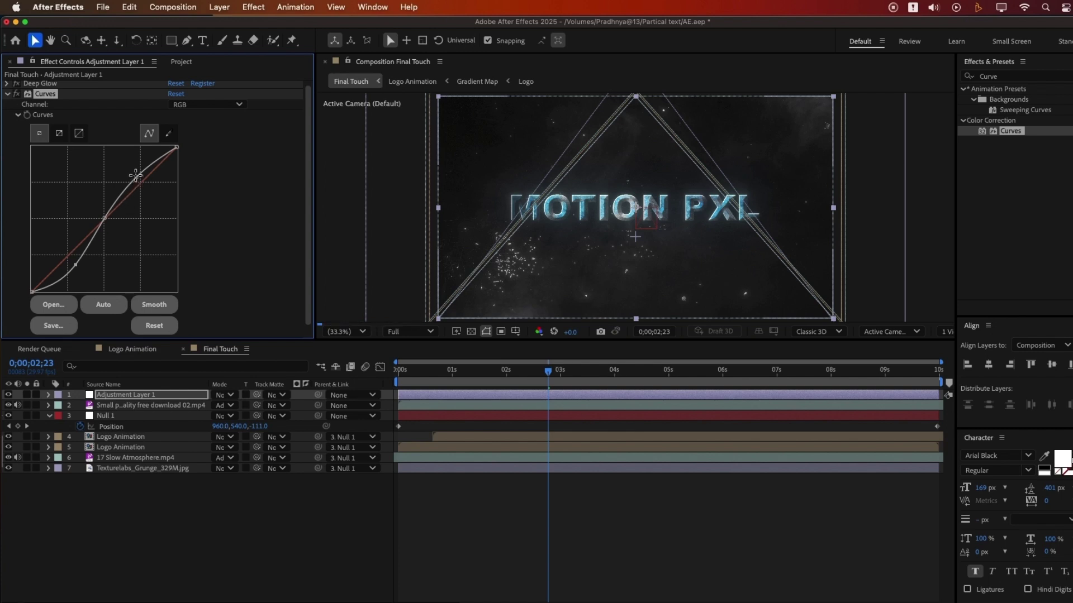
drag(136, 180, 135, 178)
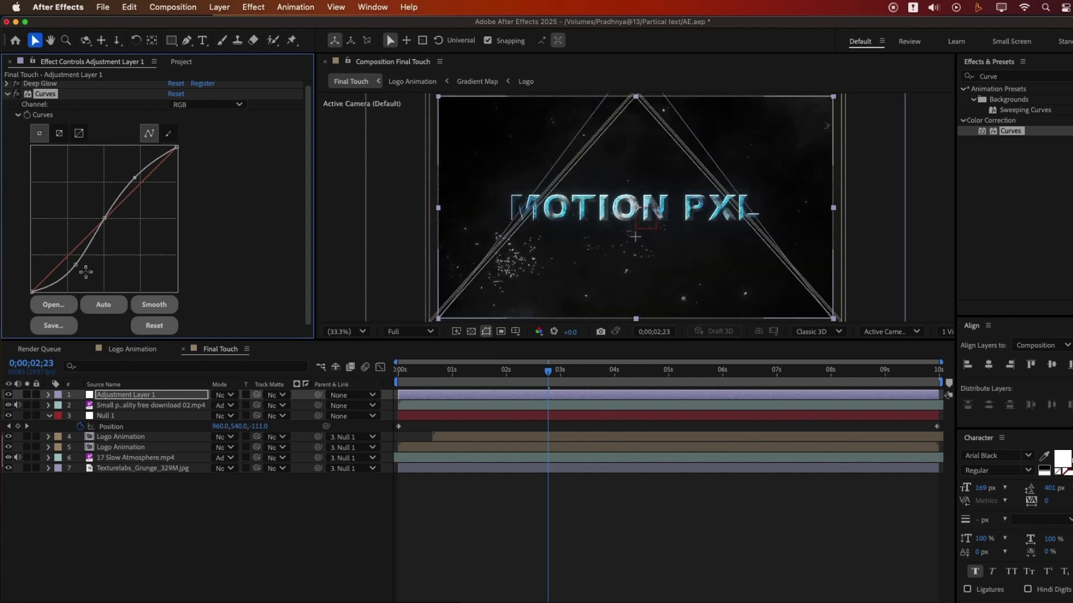
drag(72, 260, 73, 261)
drag(136, 176, 138, 177)
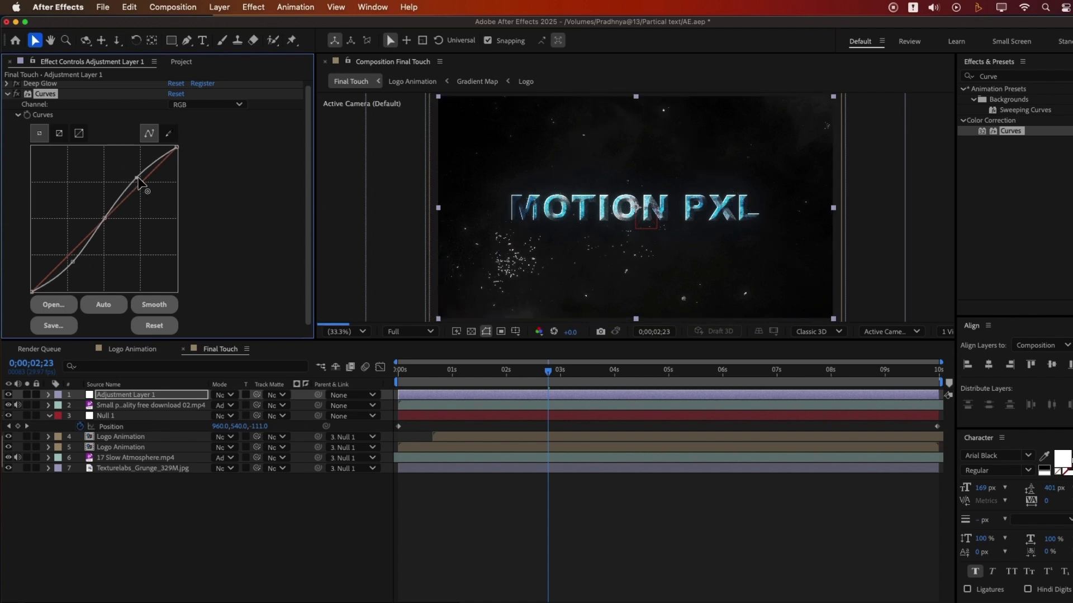
- Replace the adjustment layer's Curves effect with a fresh one and shape its RGB curve into an S with raised highlights and lowered shadows
drag(73, 262, 73, 261)
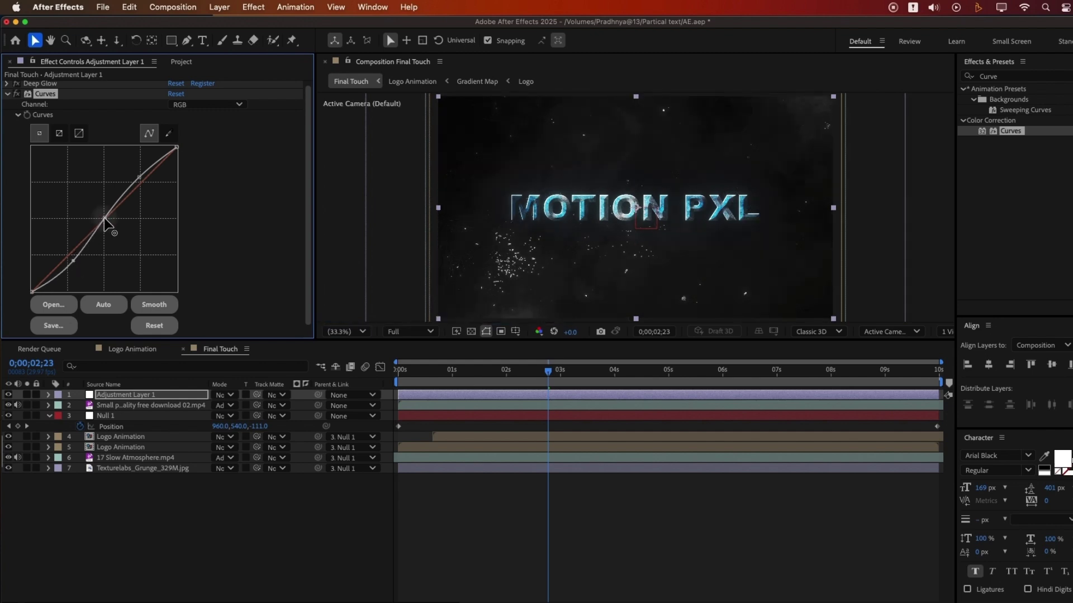
key(BackSpace)
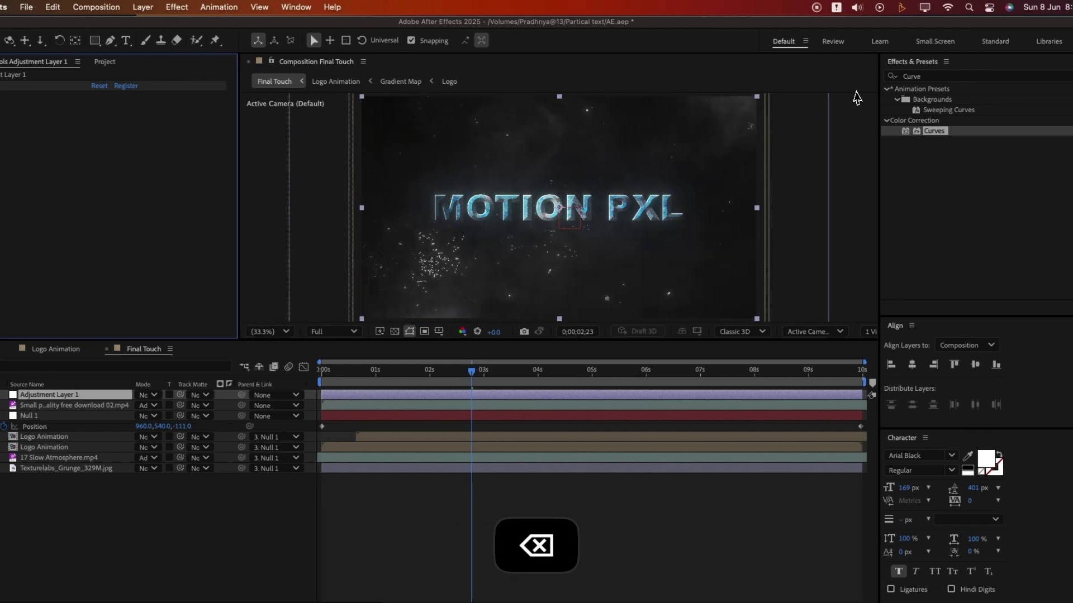
drag(1010, 130, 140, 377)
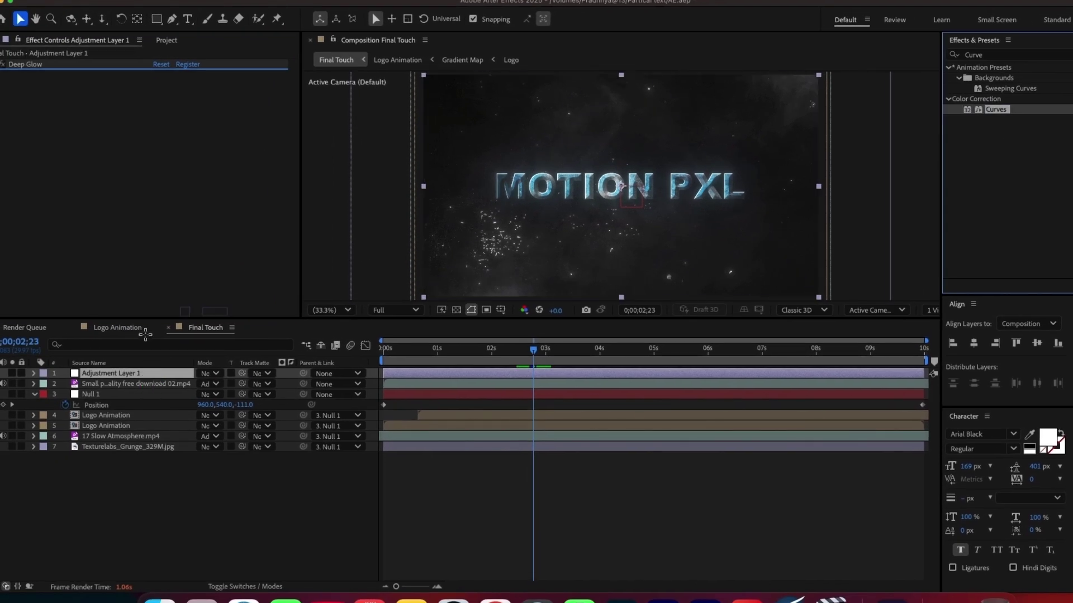
click(119, 152)
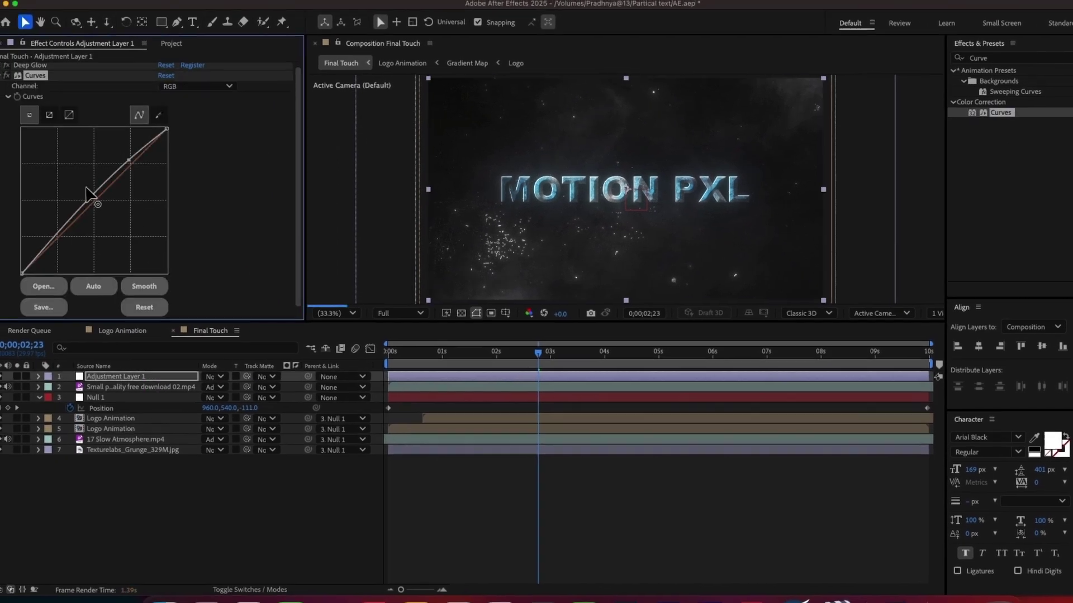
click(54, 225)
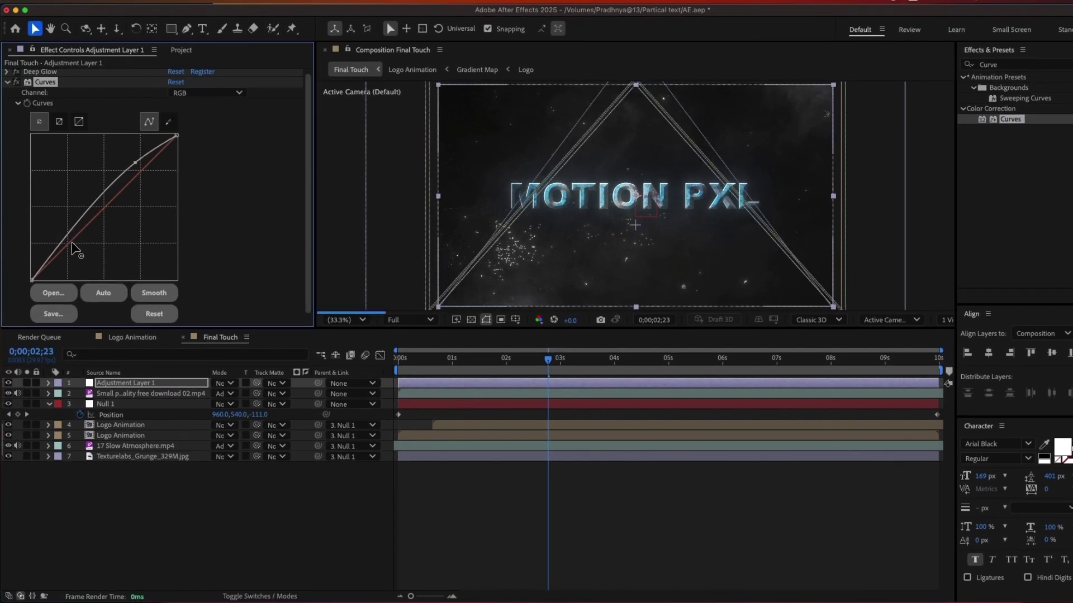
drag(72, 244, 72, 251)
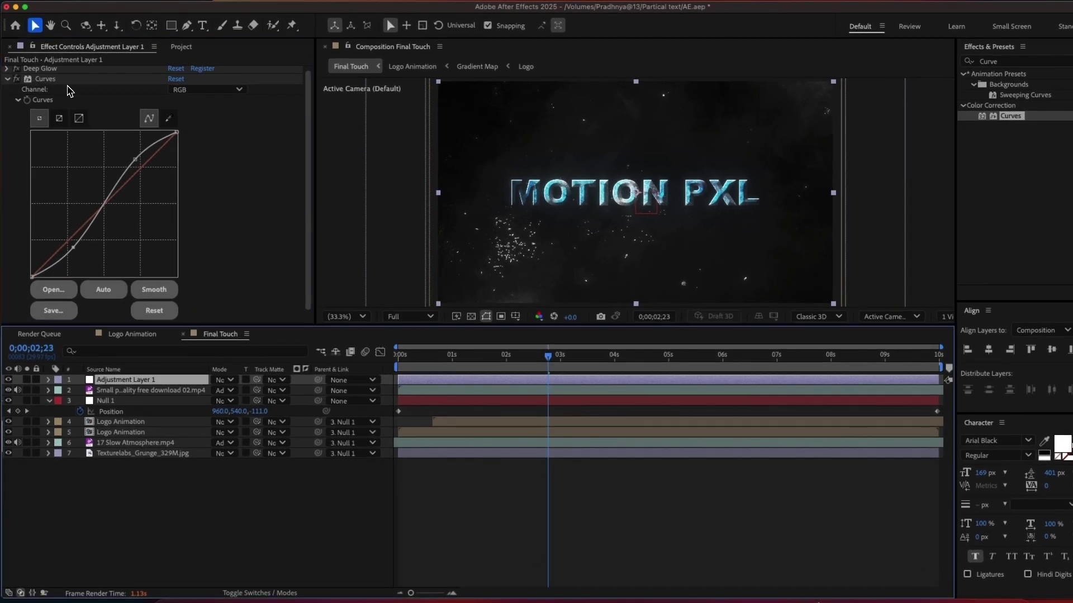
click(68, 86)
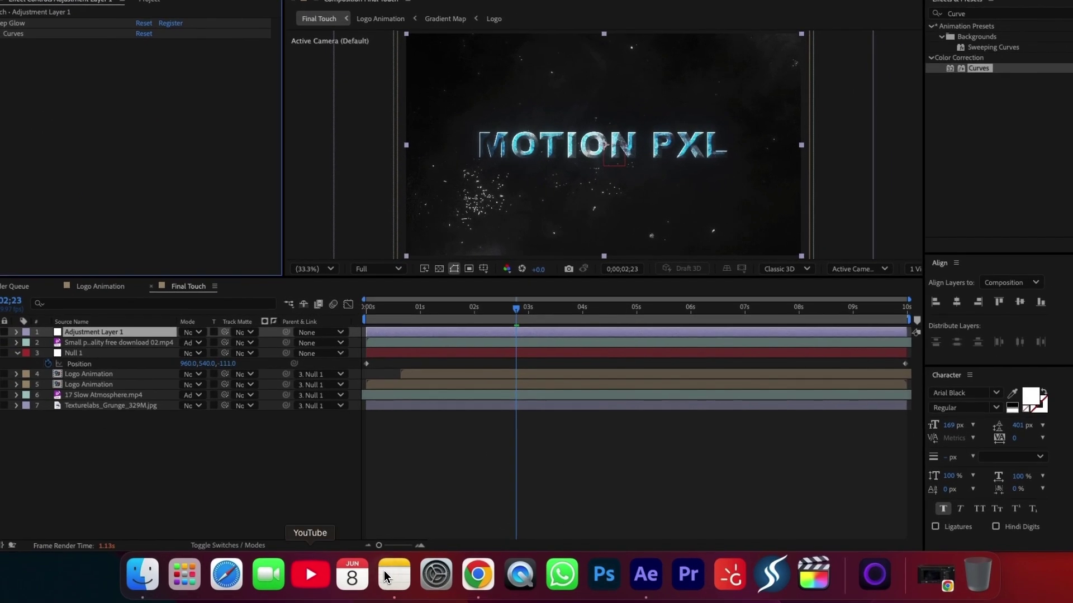
- Check the Step 9 effect list in Notes, and apply Sharpen to the adjustment layer with a Sharpen Amount of 20
click(422, 547)
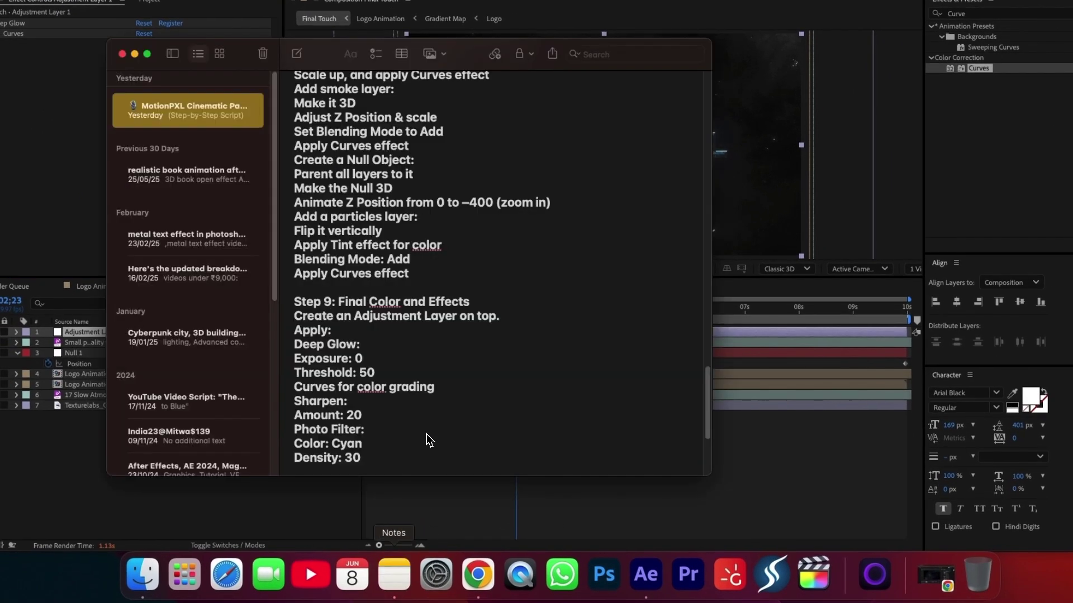
scroll(414, 447, down, 1)
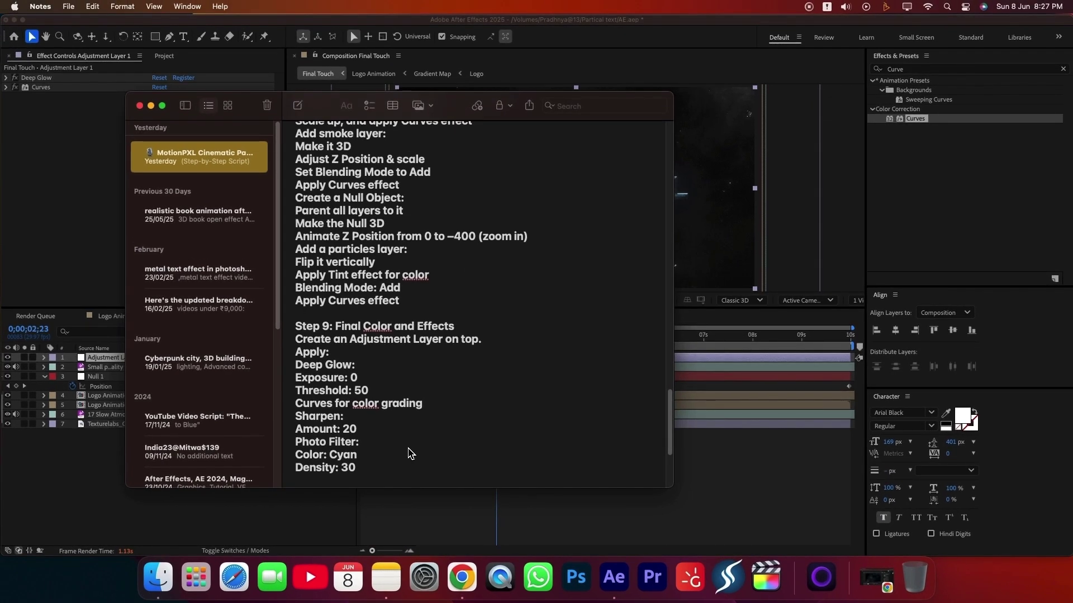
click(714, 490)
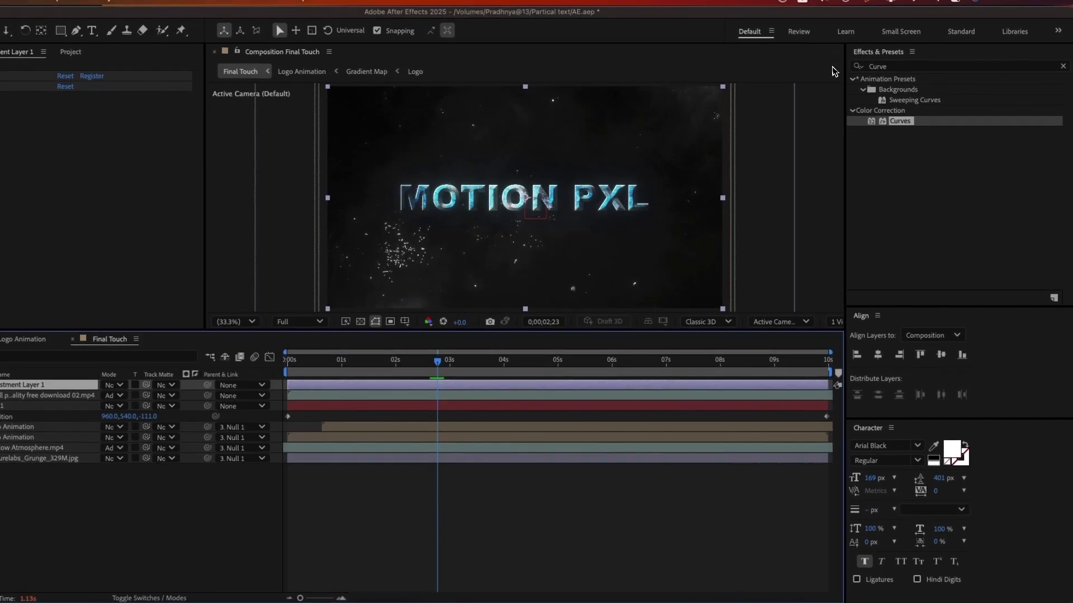
click(956, 67)
text(Sharp)
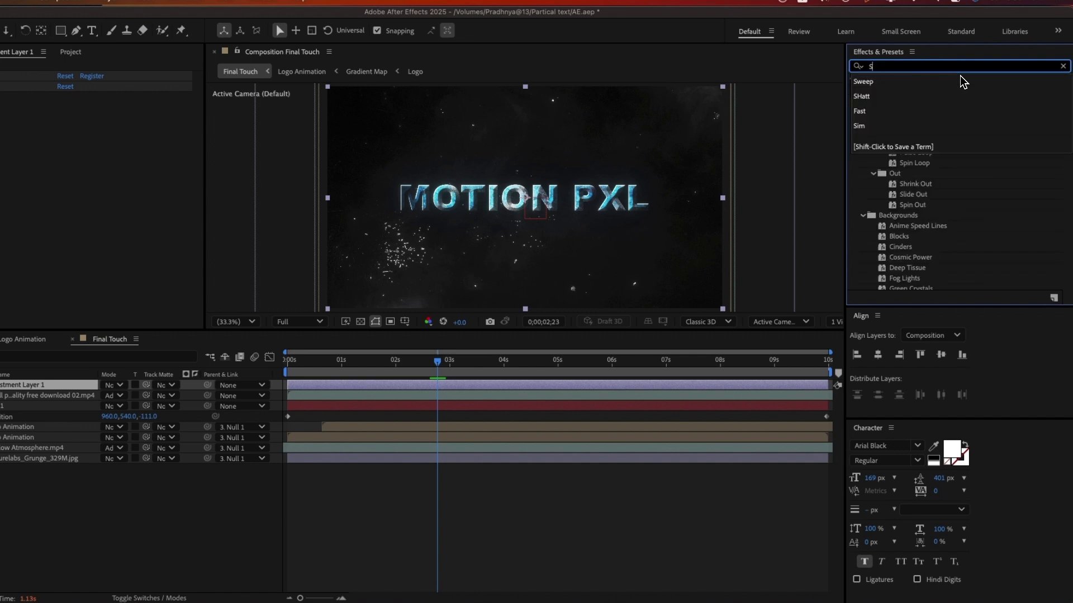
drag(912, 91, 0, 118)
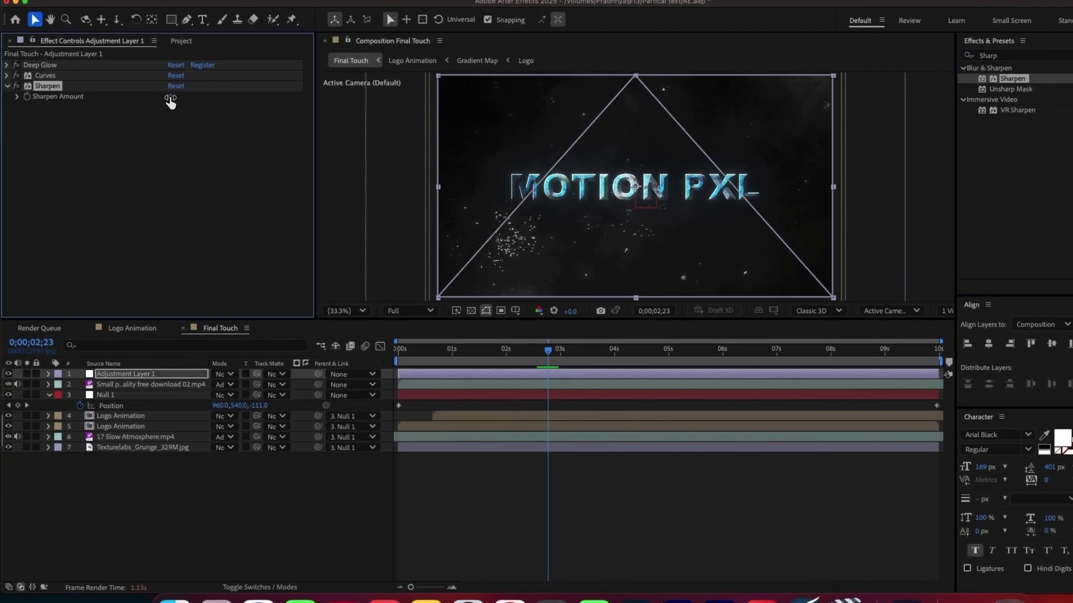
text(20)
key(Return)
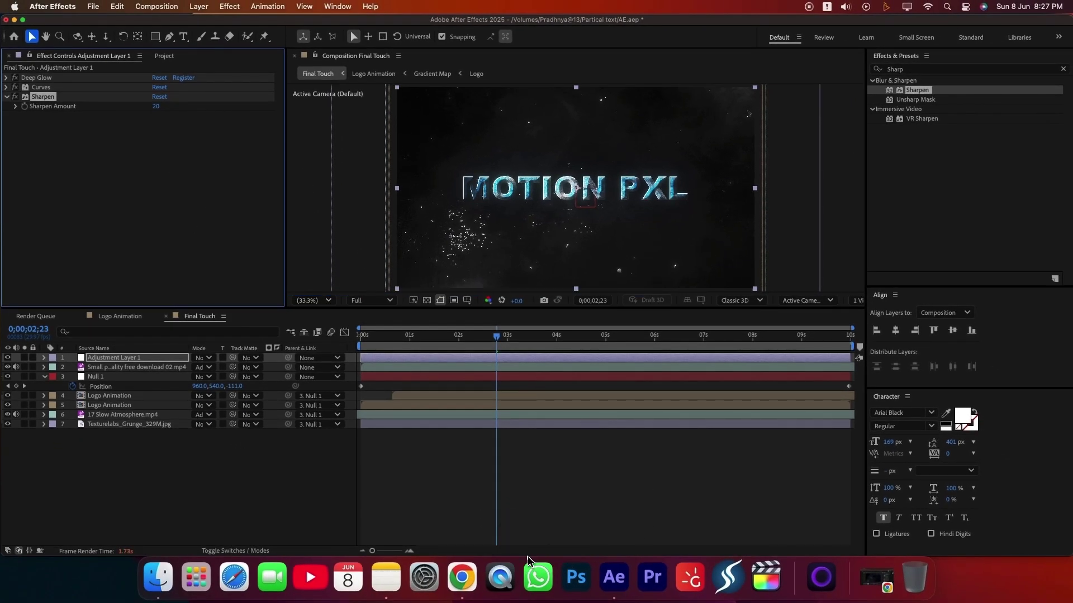
- Apply the Photo Filter effect to the adjustment layer and set its Filter to Custom
click(895, 69)
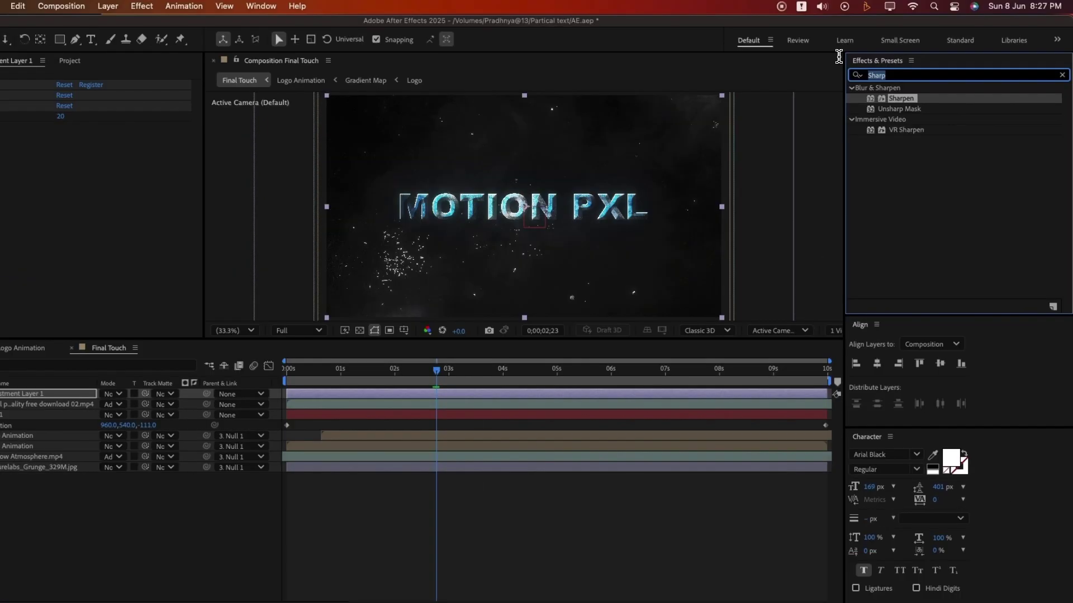
text(Photo)
drag(891, 100, 341, 397)
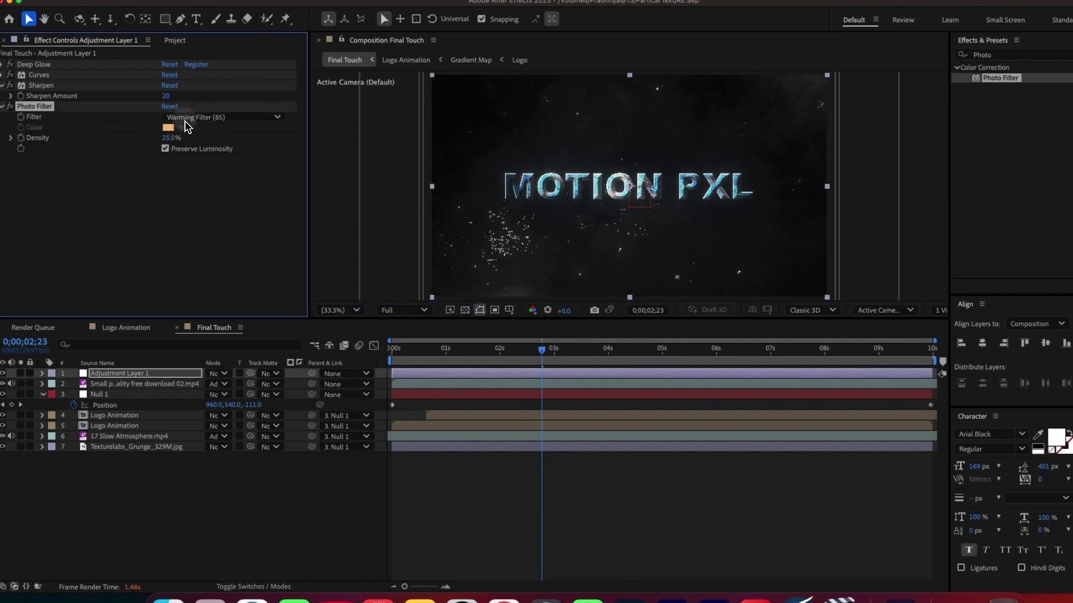
click(202, 118)
click(227, 411)
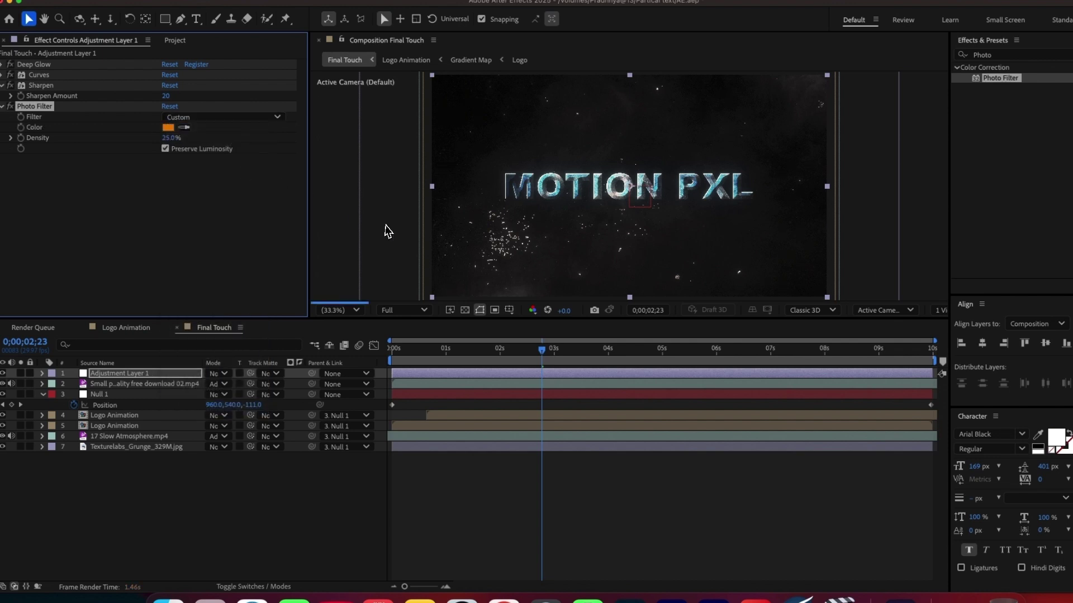
- Set the Photo Filter's color to cyan-blue 00ADEC and its Density to 30%
click(167, 127)
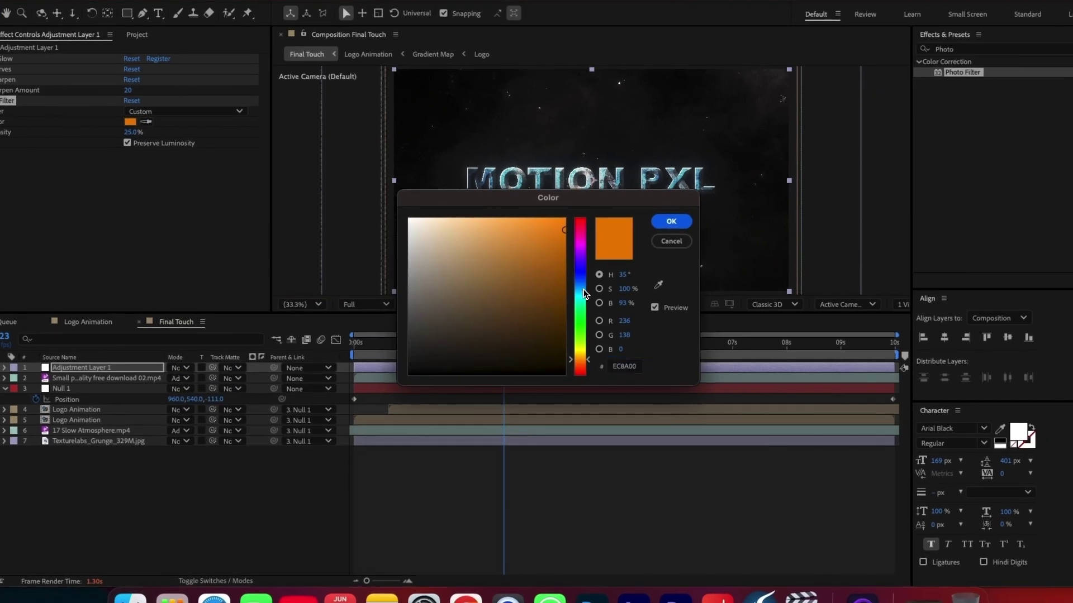
click(583, 289)
drag(583, 295, 583, 289)
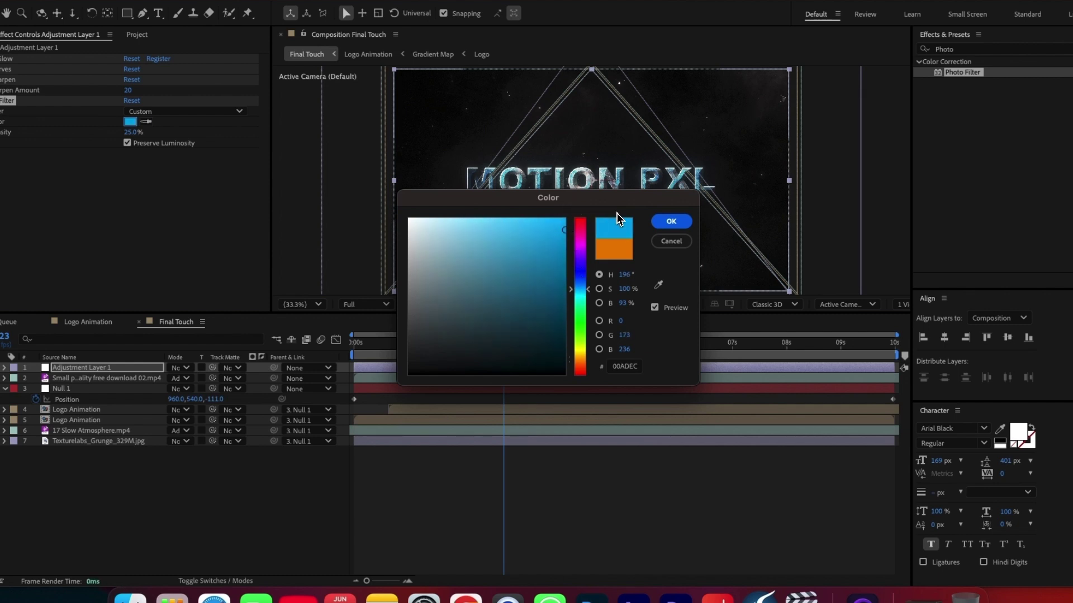
key(Return)
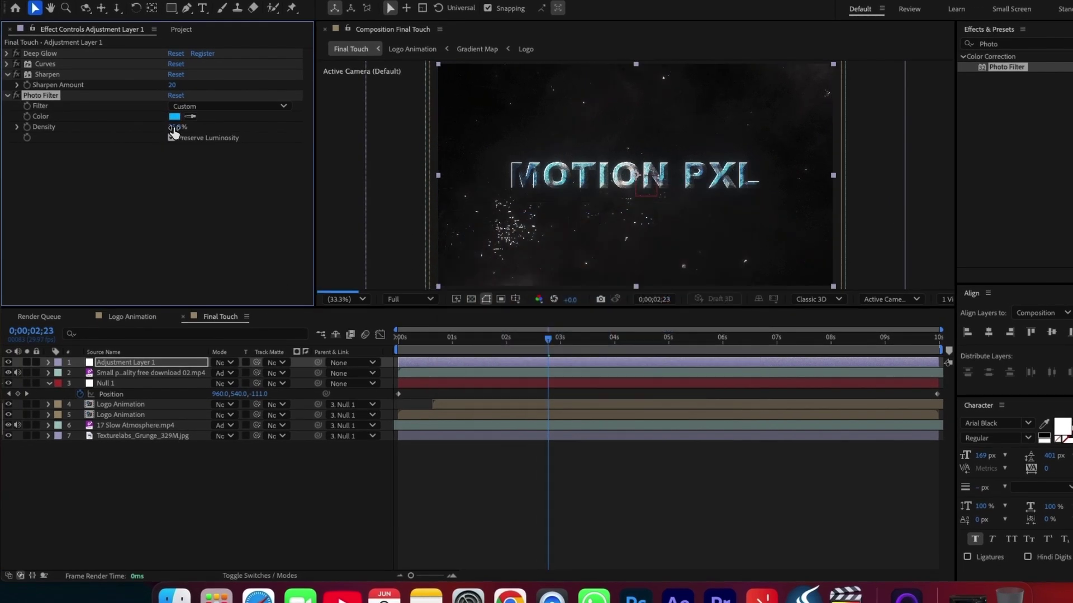
key(Tab)
text(30)
key(Return)
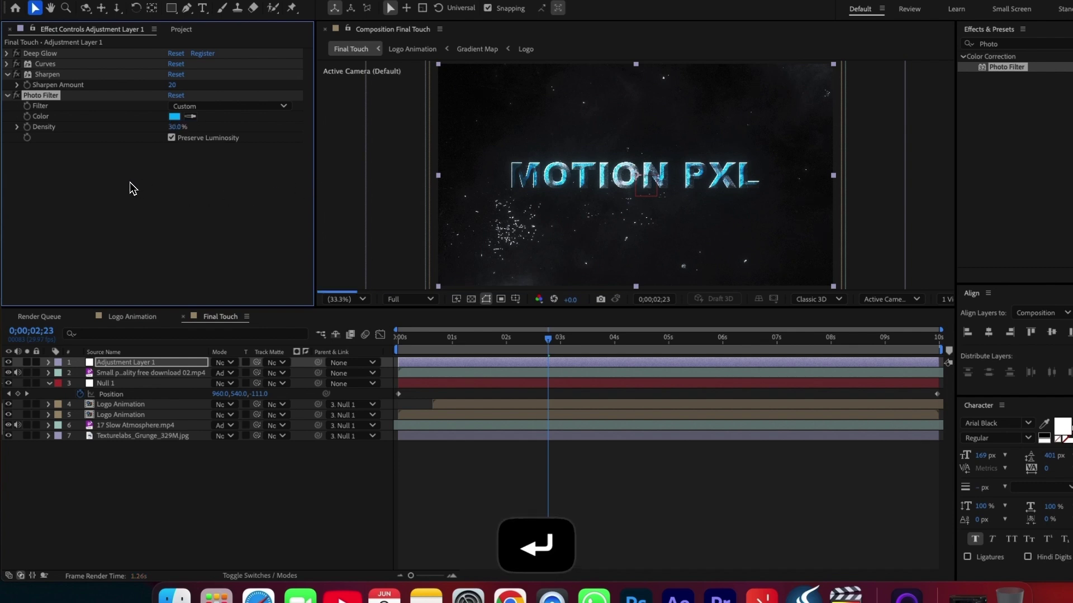
click(126, 183)
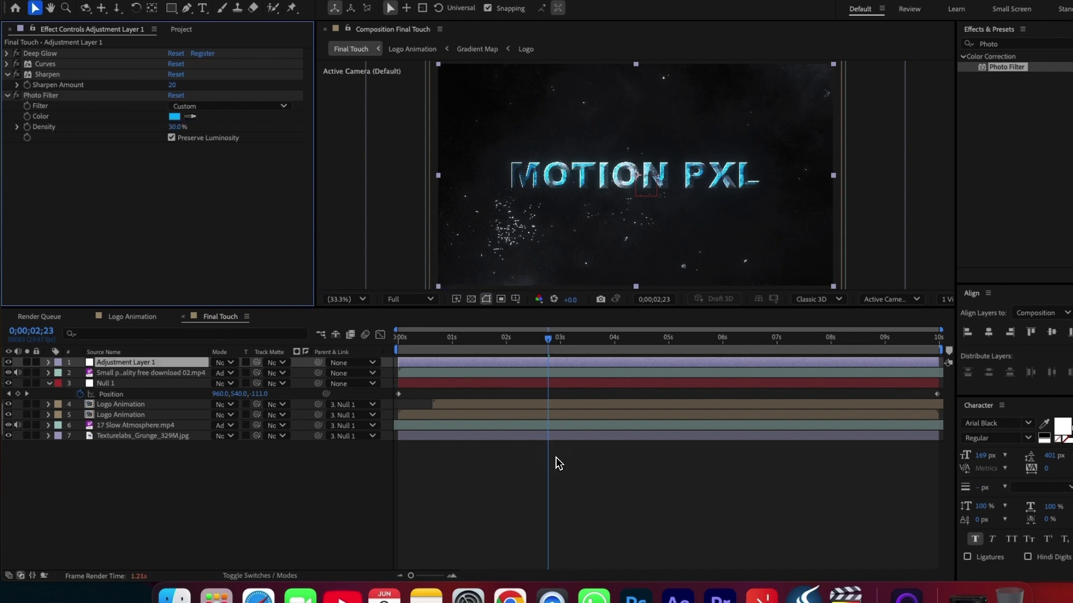
- Preview from the first frame and apply Easy Ease to both Position keyframes of Null 1
key(Home)
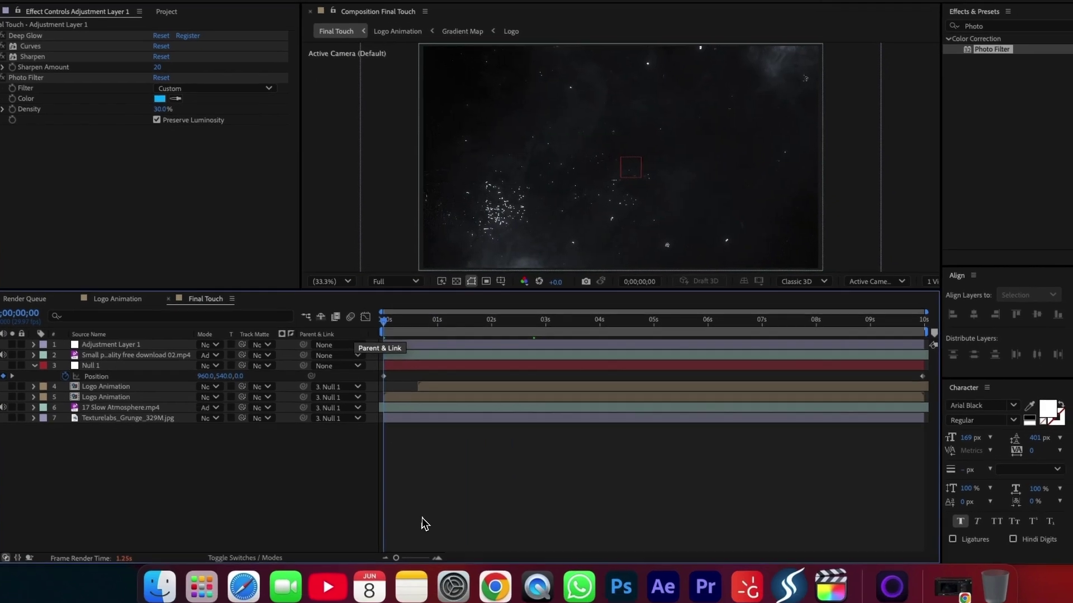
key(space)
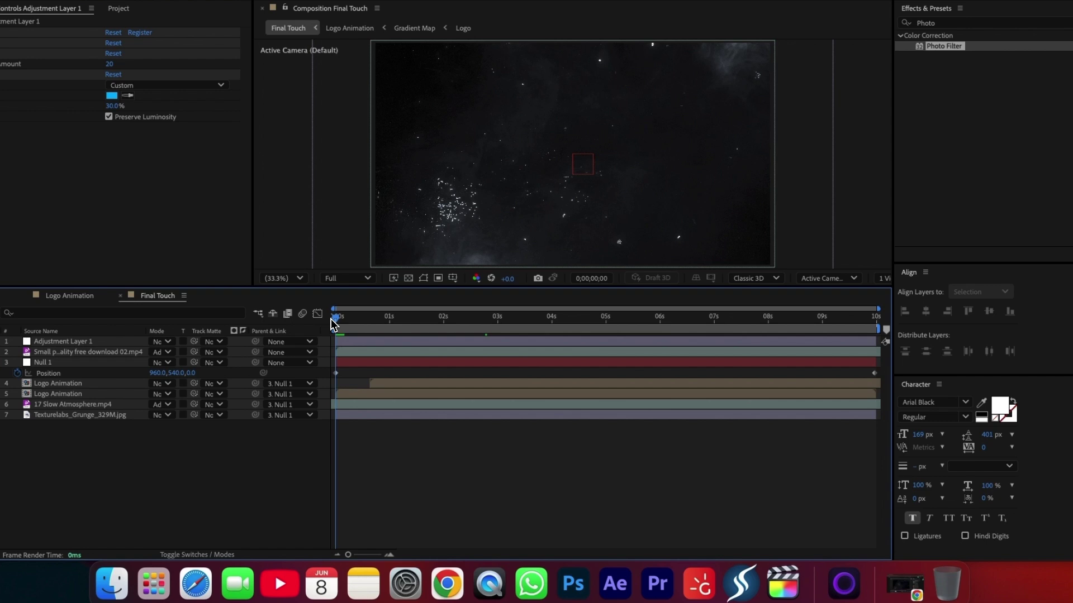
key(space)
click(335, 373)
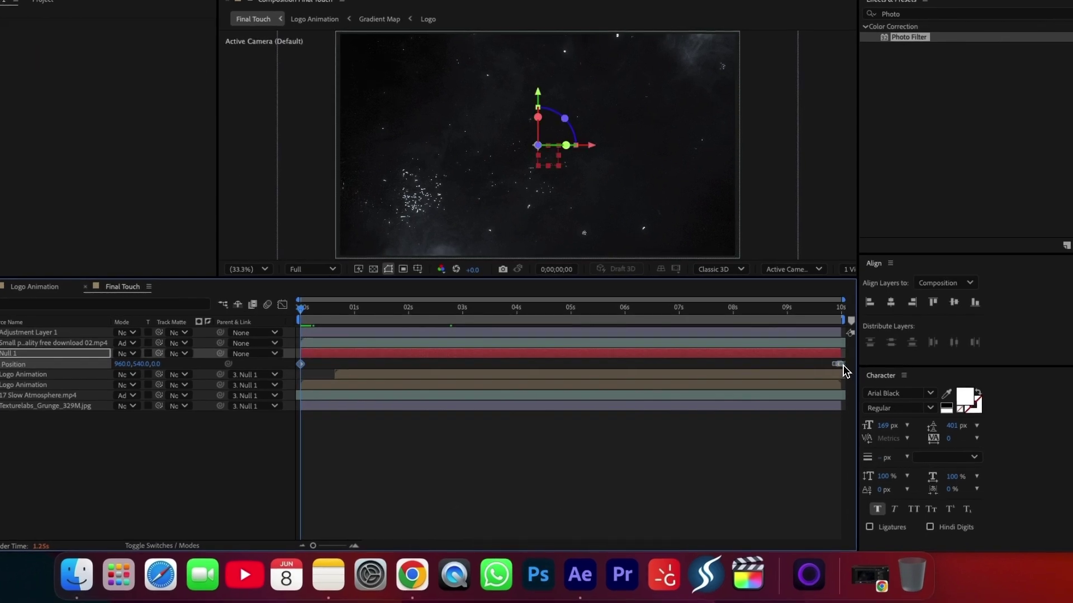
key(F9)
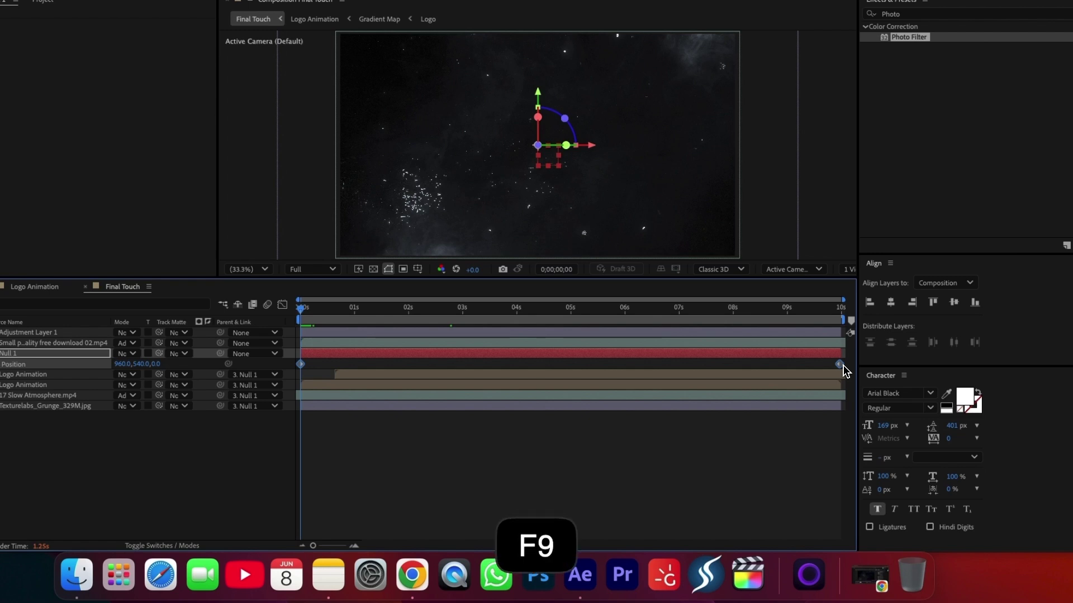
click(653, 506)
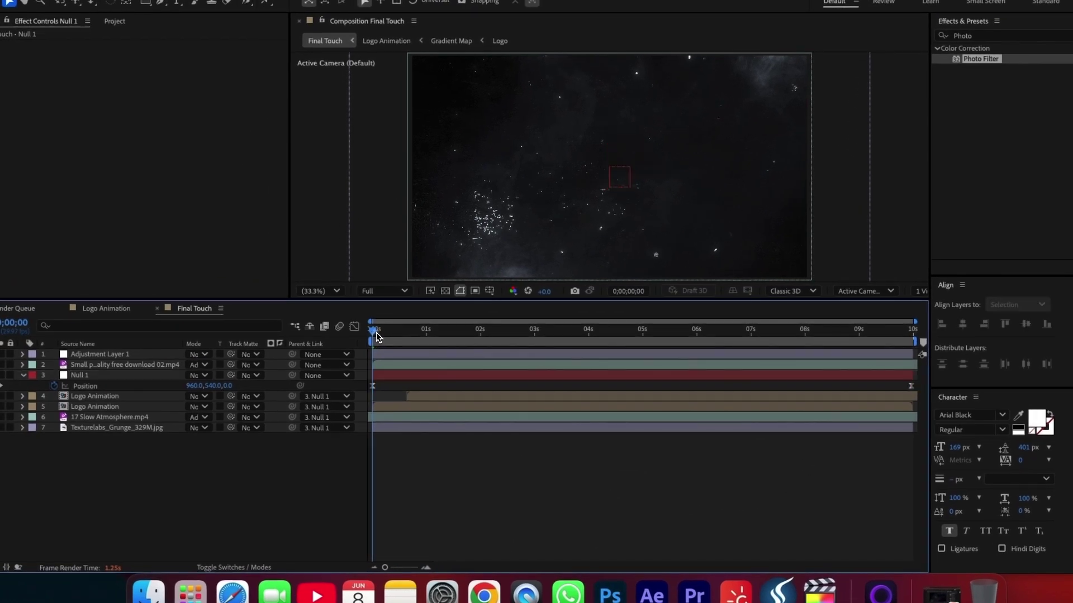
- Set the Final Touch viewer resolution to Half and preview the animation from the start
key(space)
click(384, 291)
click(385, 311)
click(377, 338)
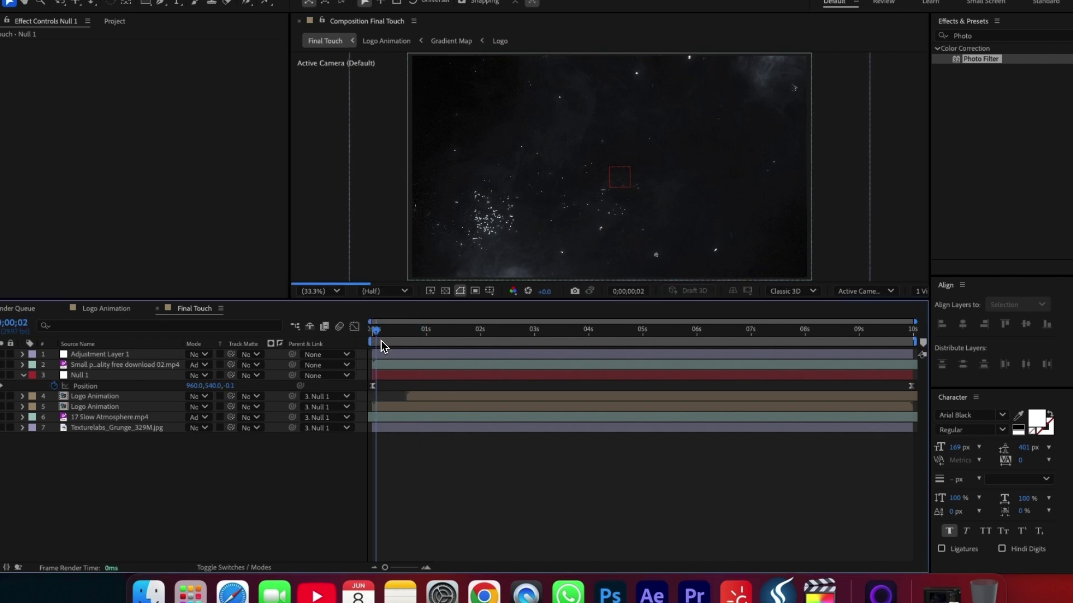